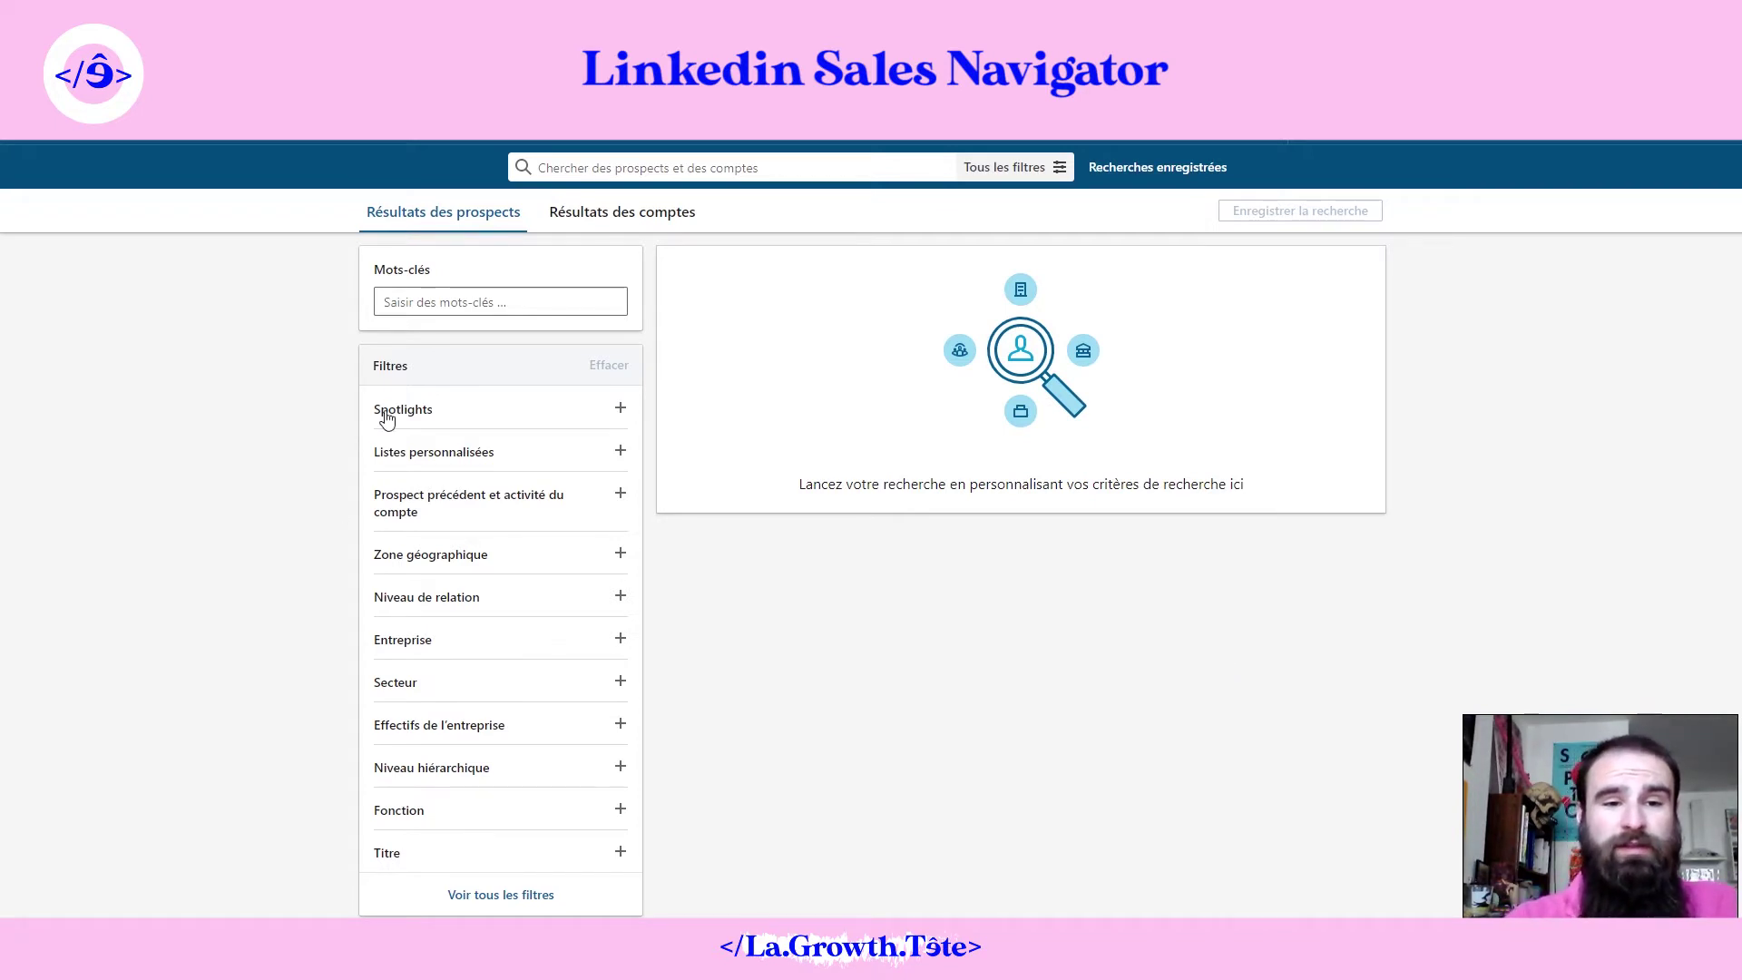
left_click(397, 302)
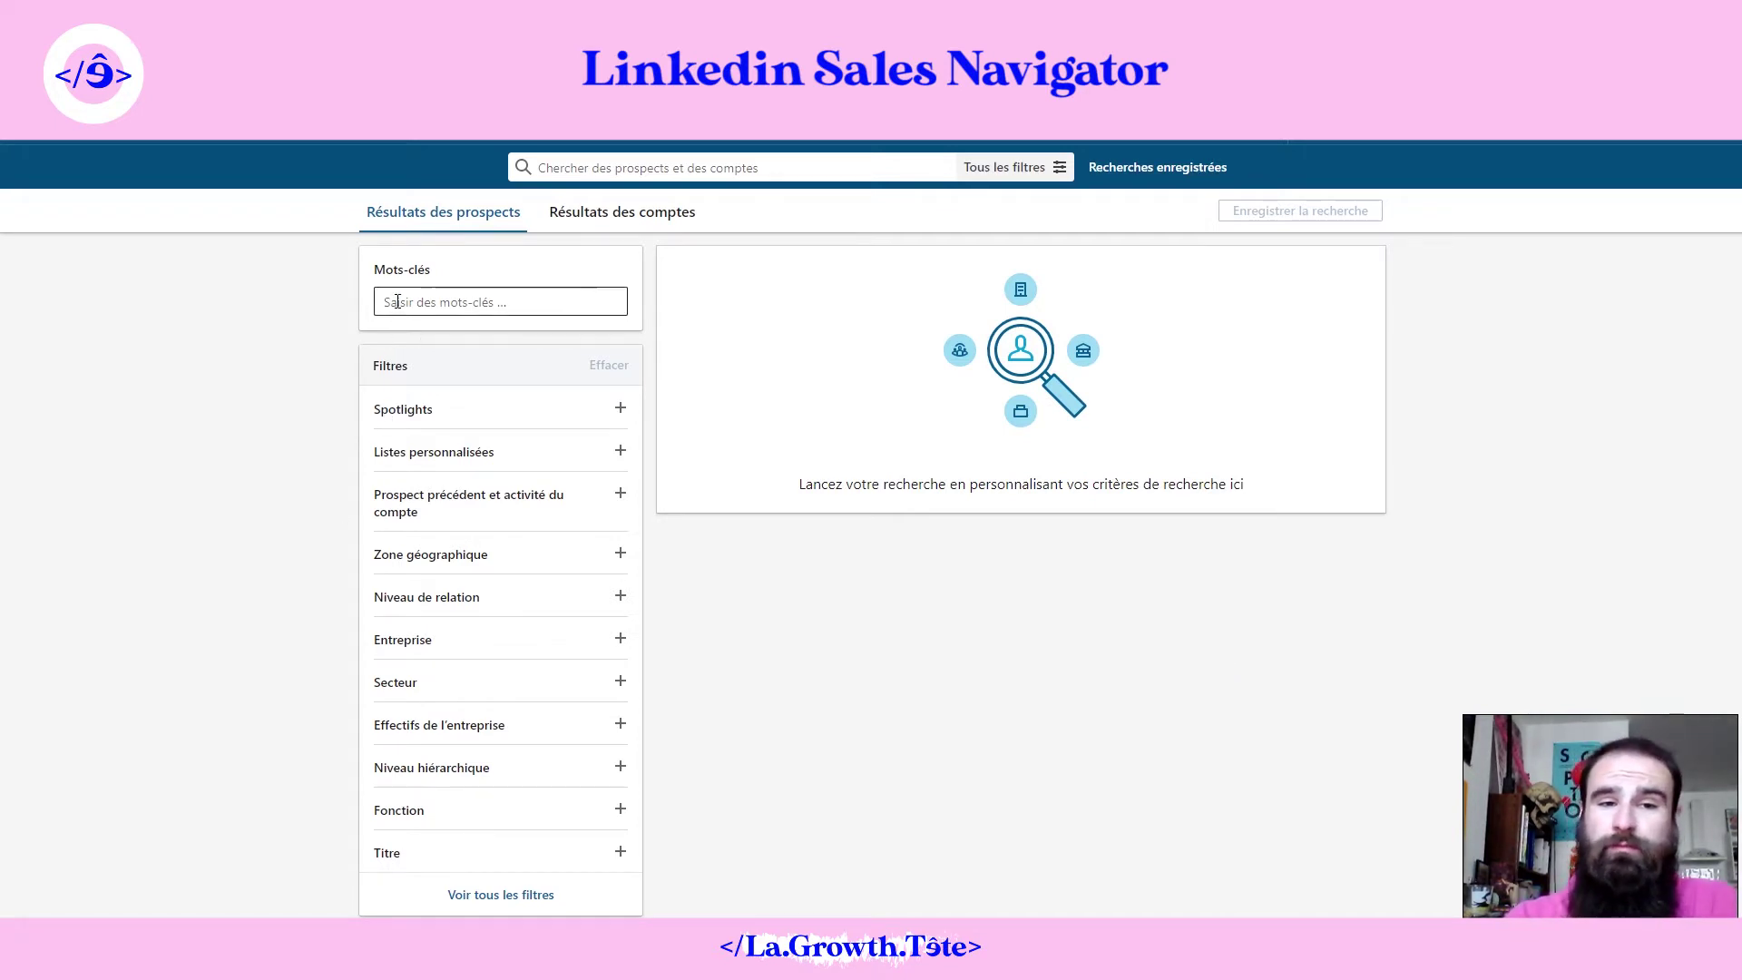
left_click(484, 301)
left_click(243, 455)
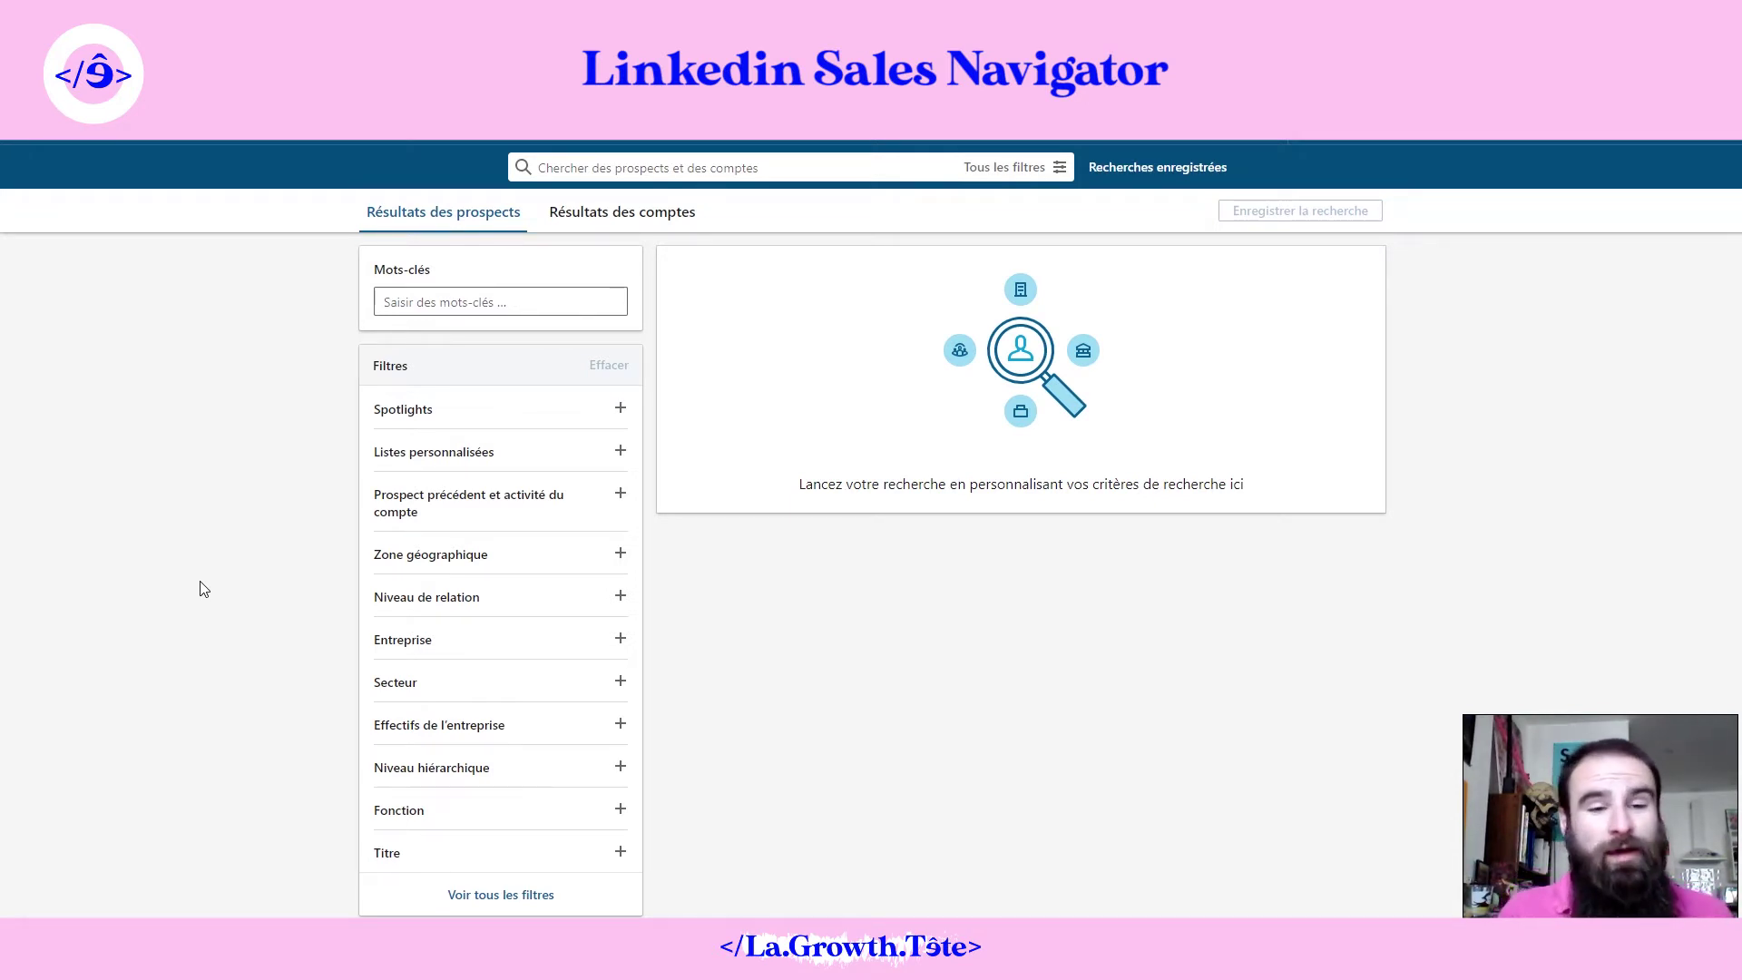
left_click(390, 303)
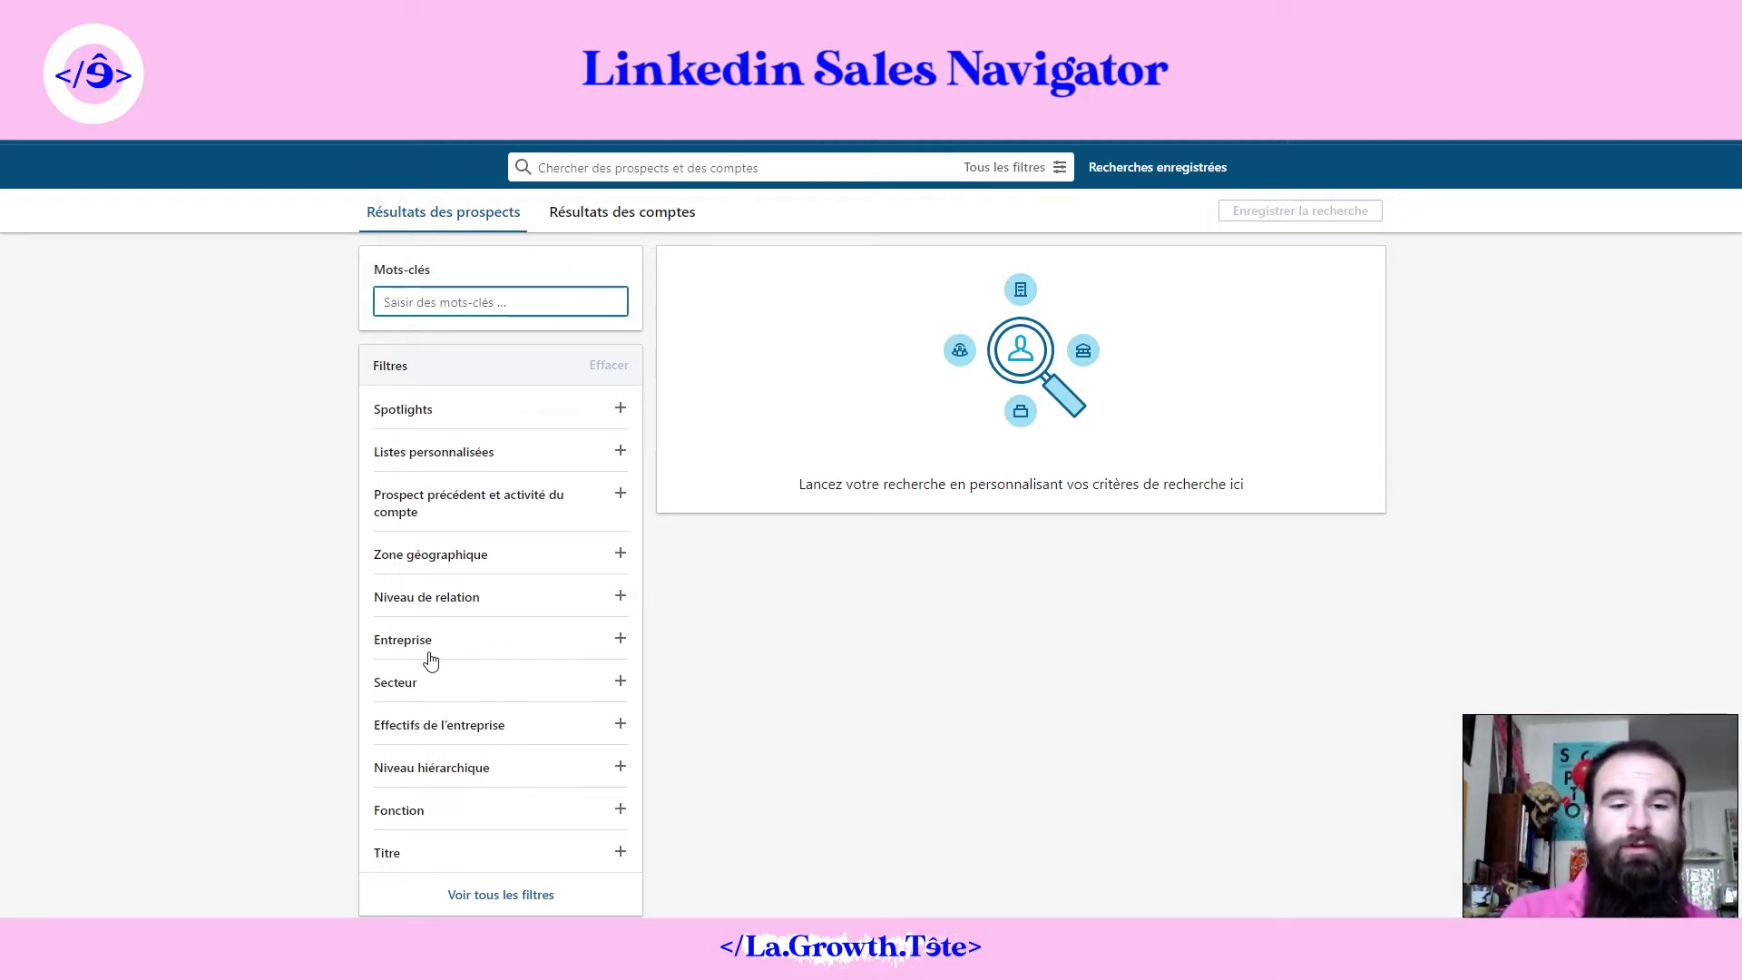
left_click(421, 681)
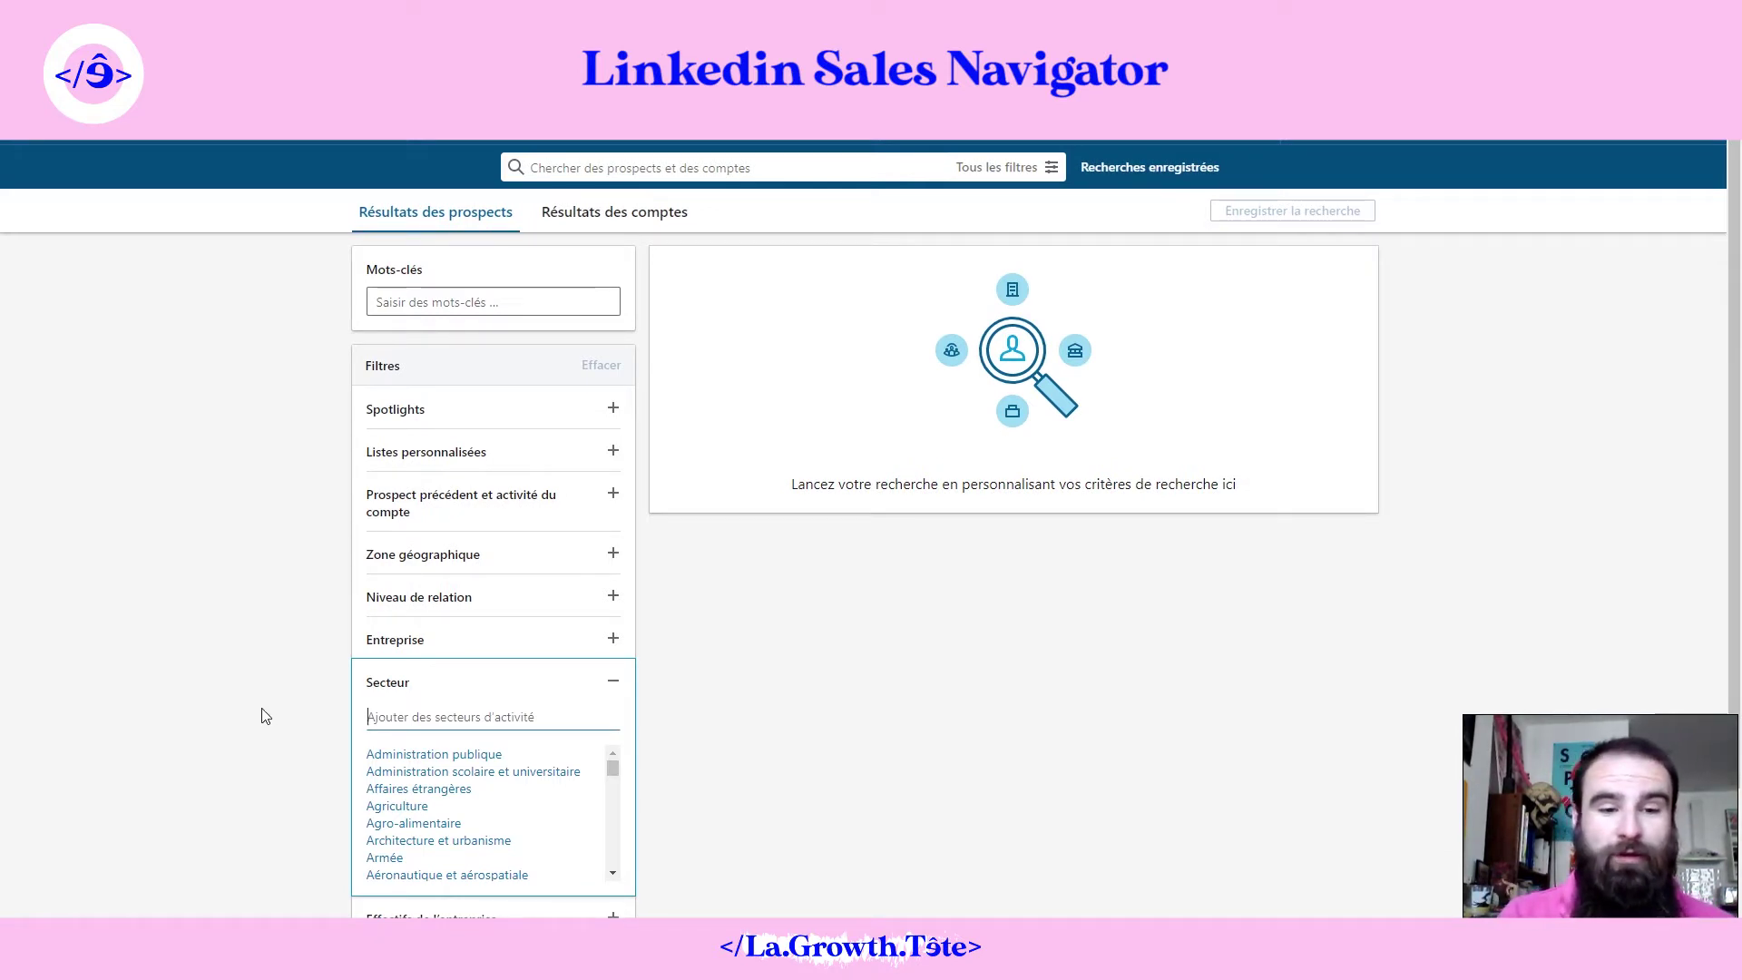
left_click(437, 302)
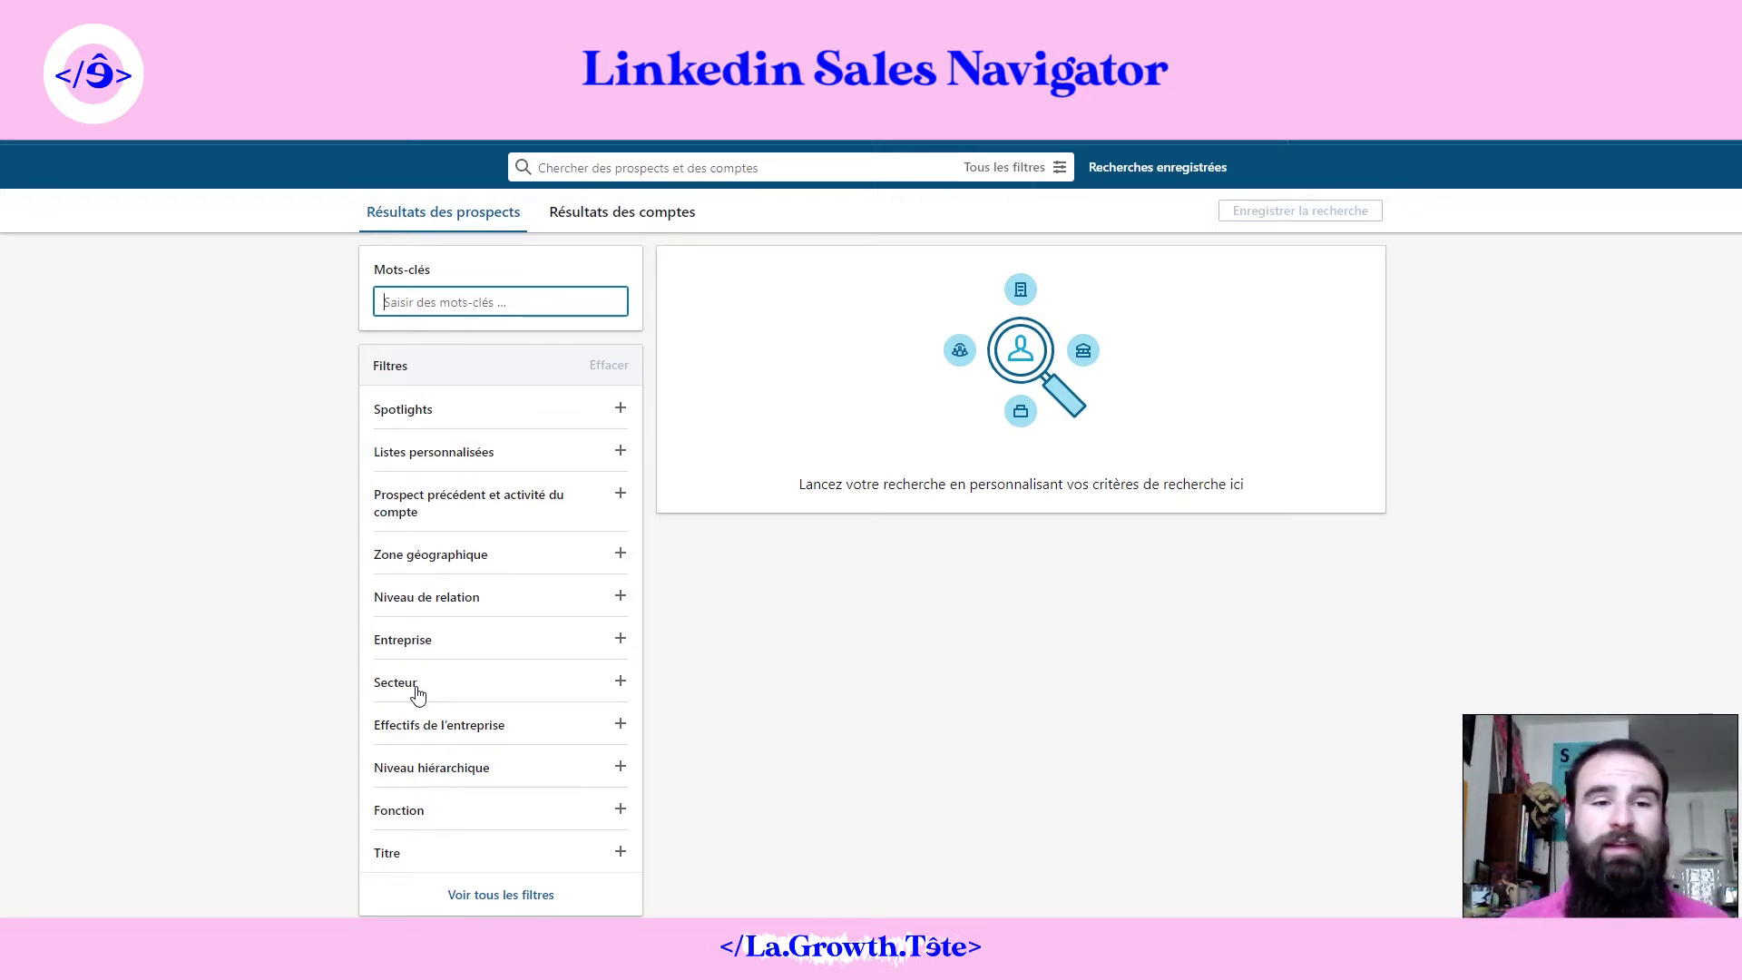
left_click(275, 601)
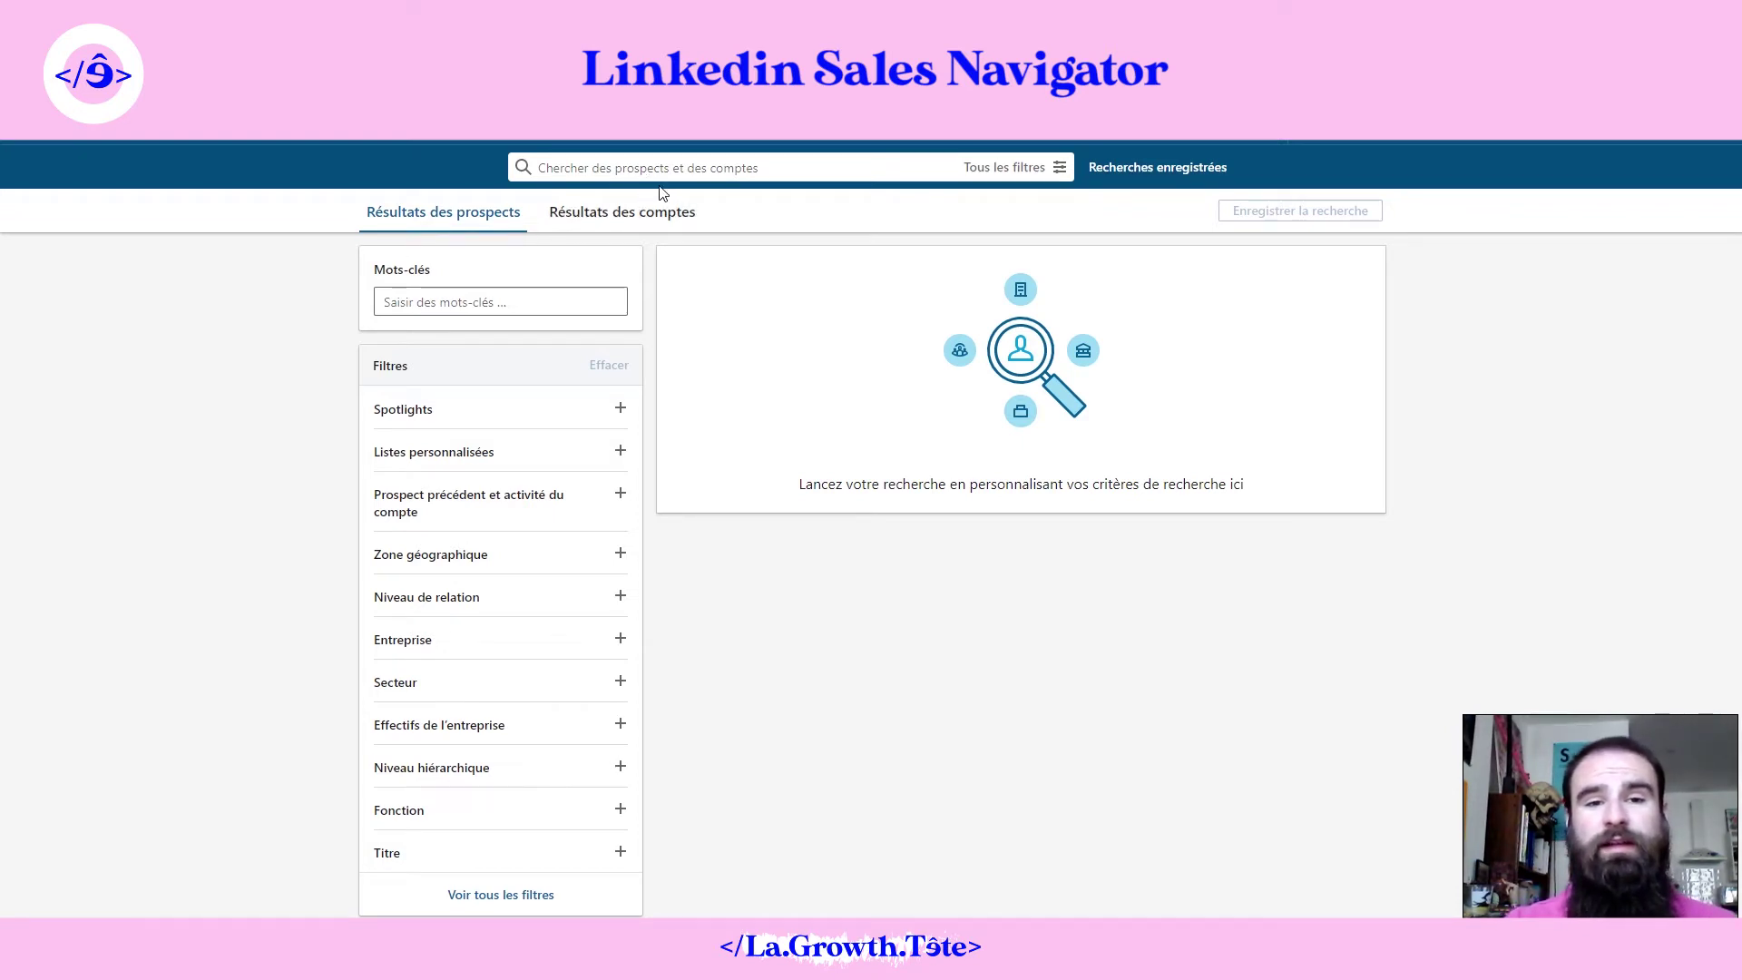
Step: Switch to the account results and filter the companies' geographic zone to France
left_click(610, 214)
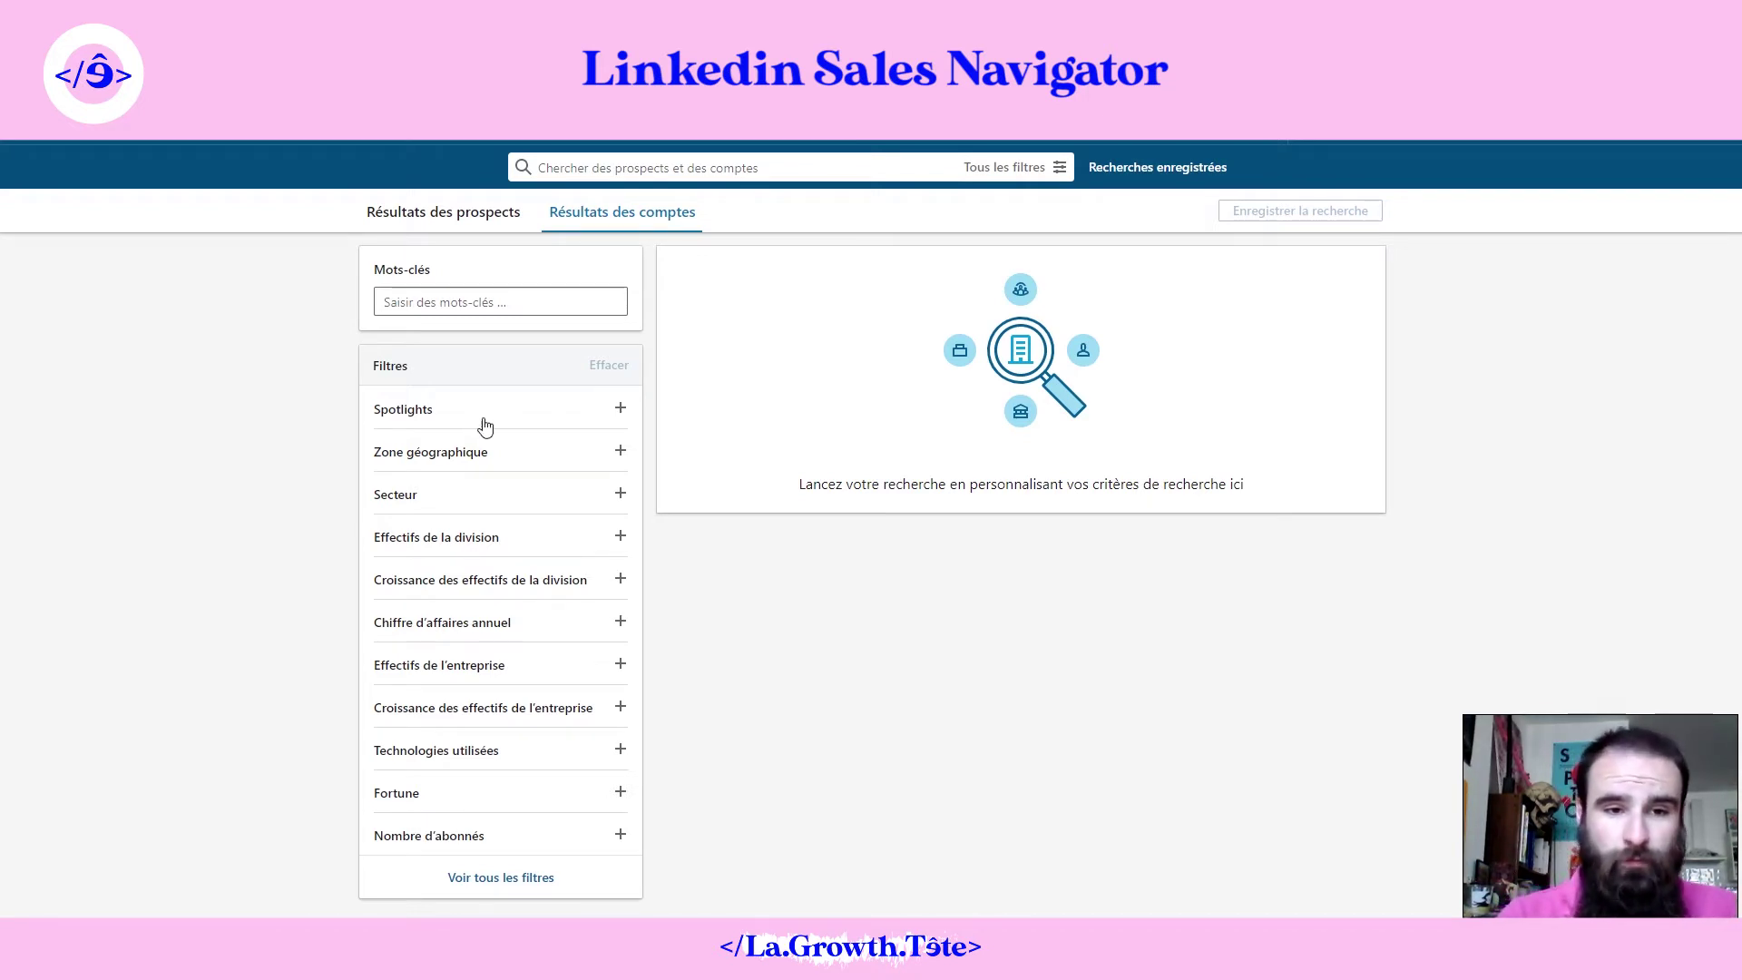
left_click(472, 451)
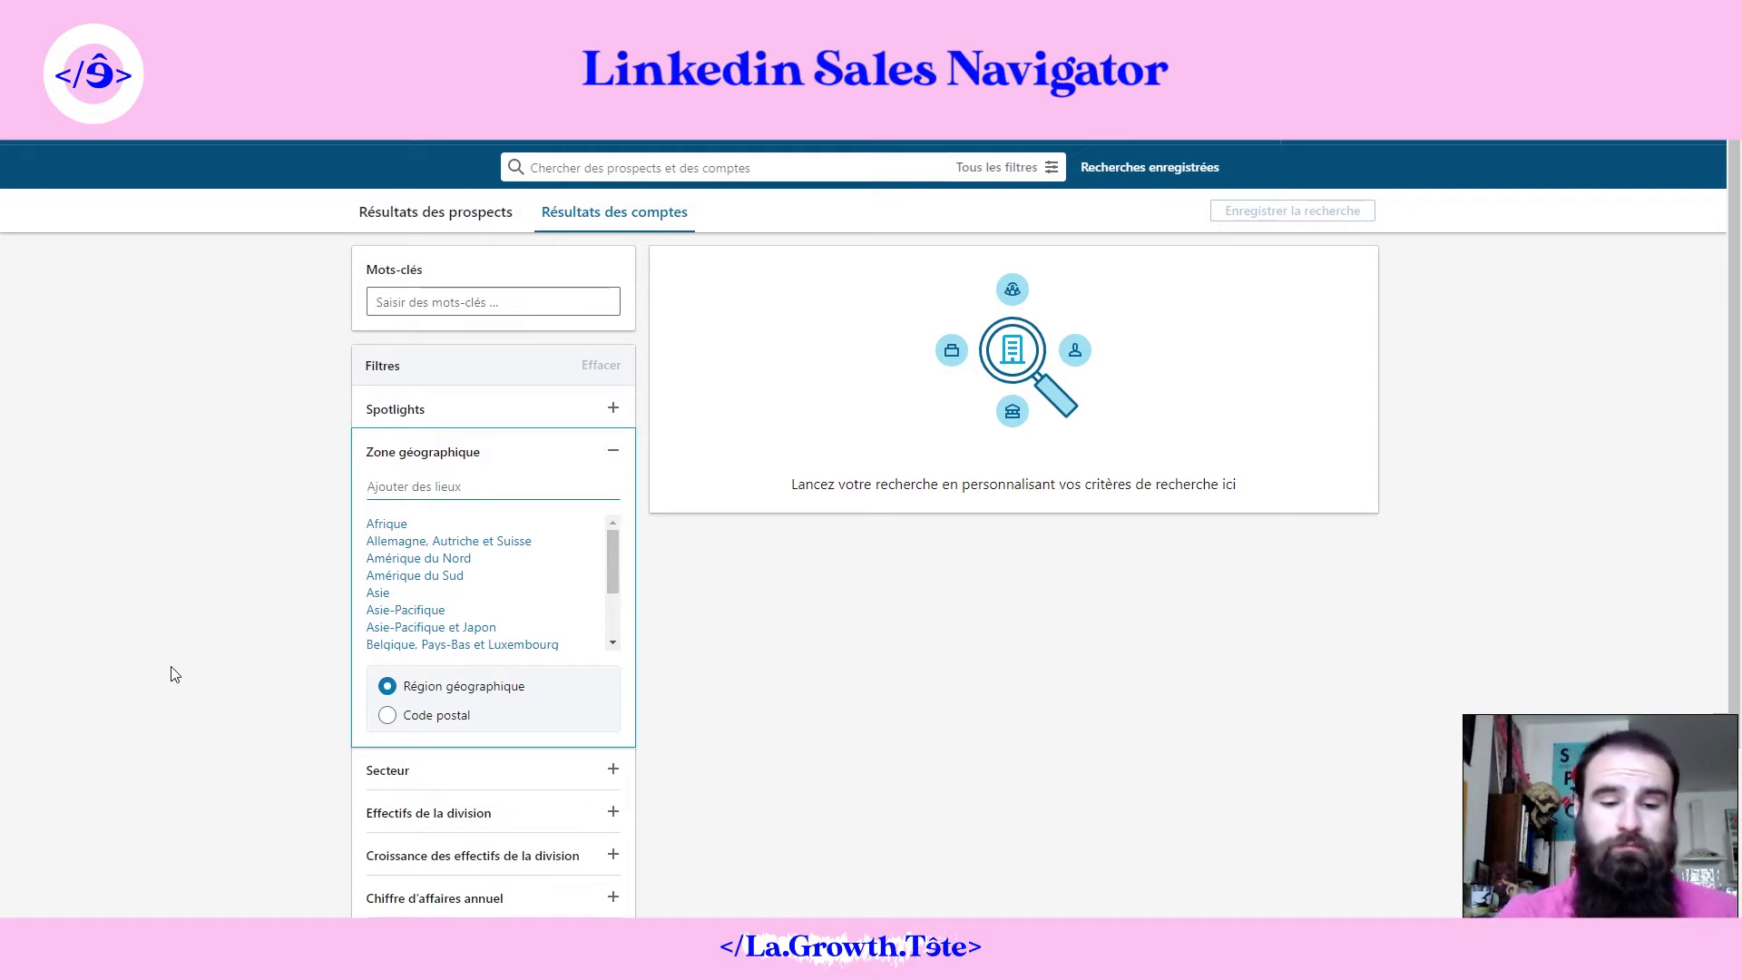
type("fr")
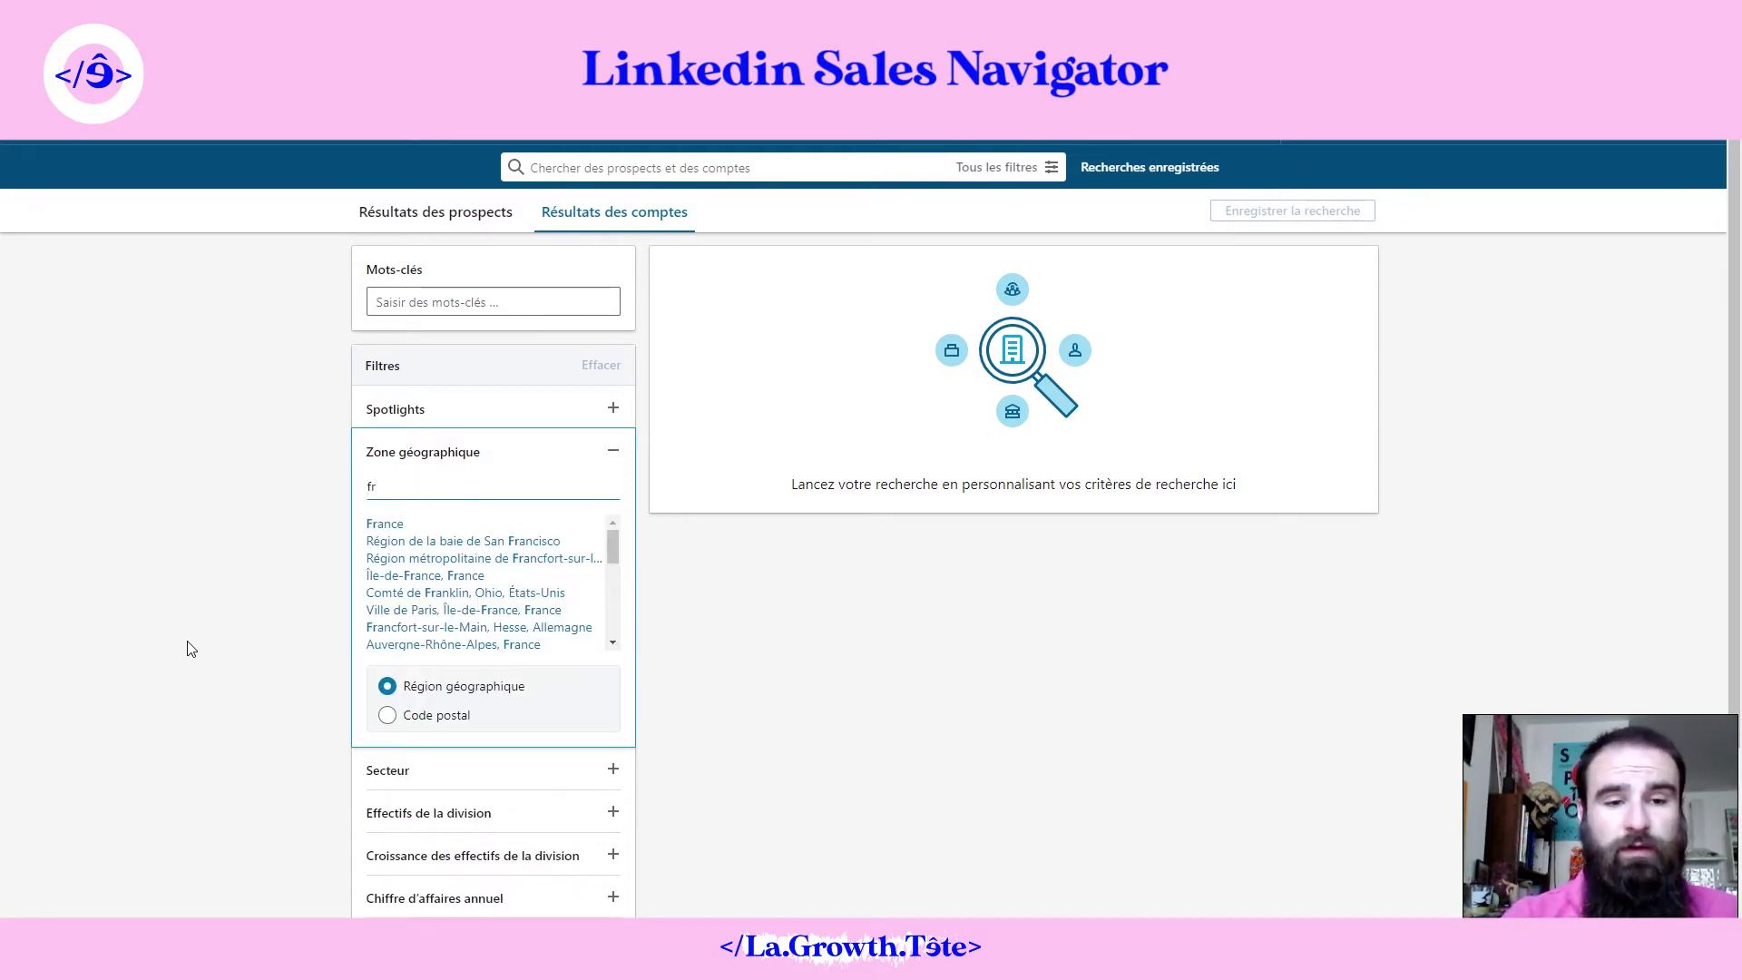
left_click(372, 533)
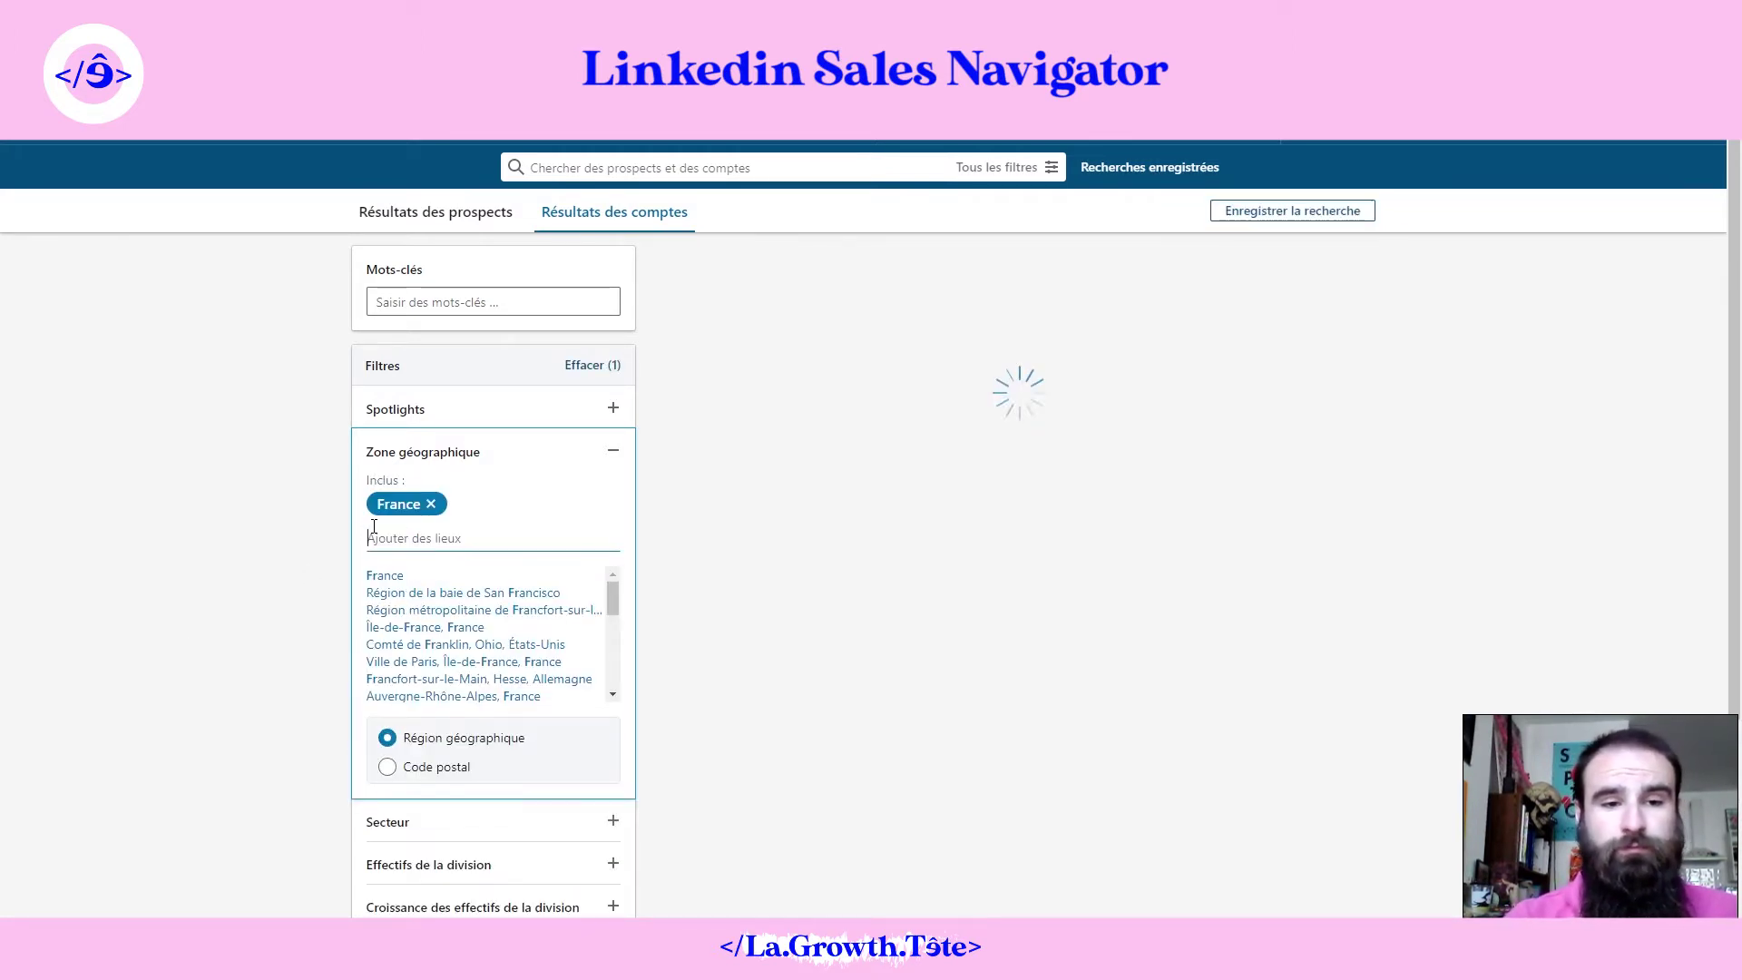
left_click(267, 592)
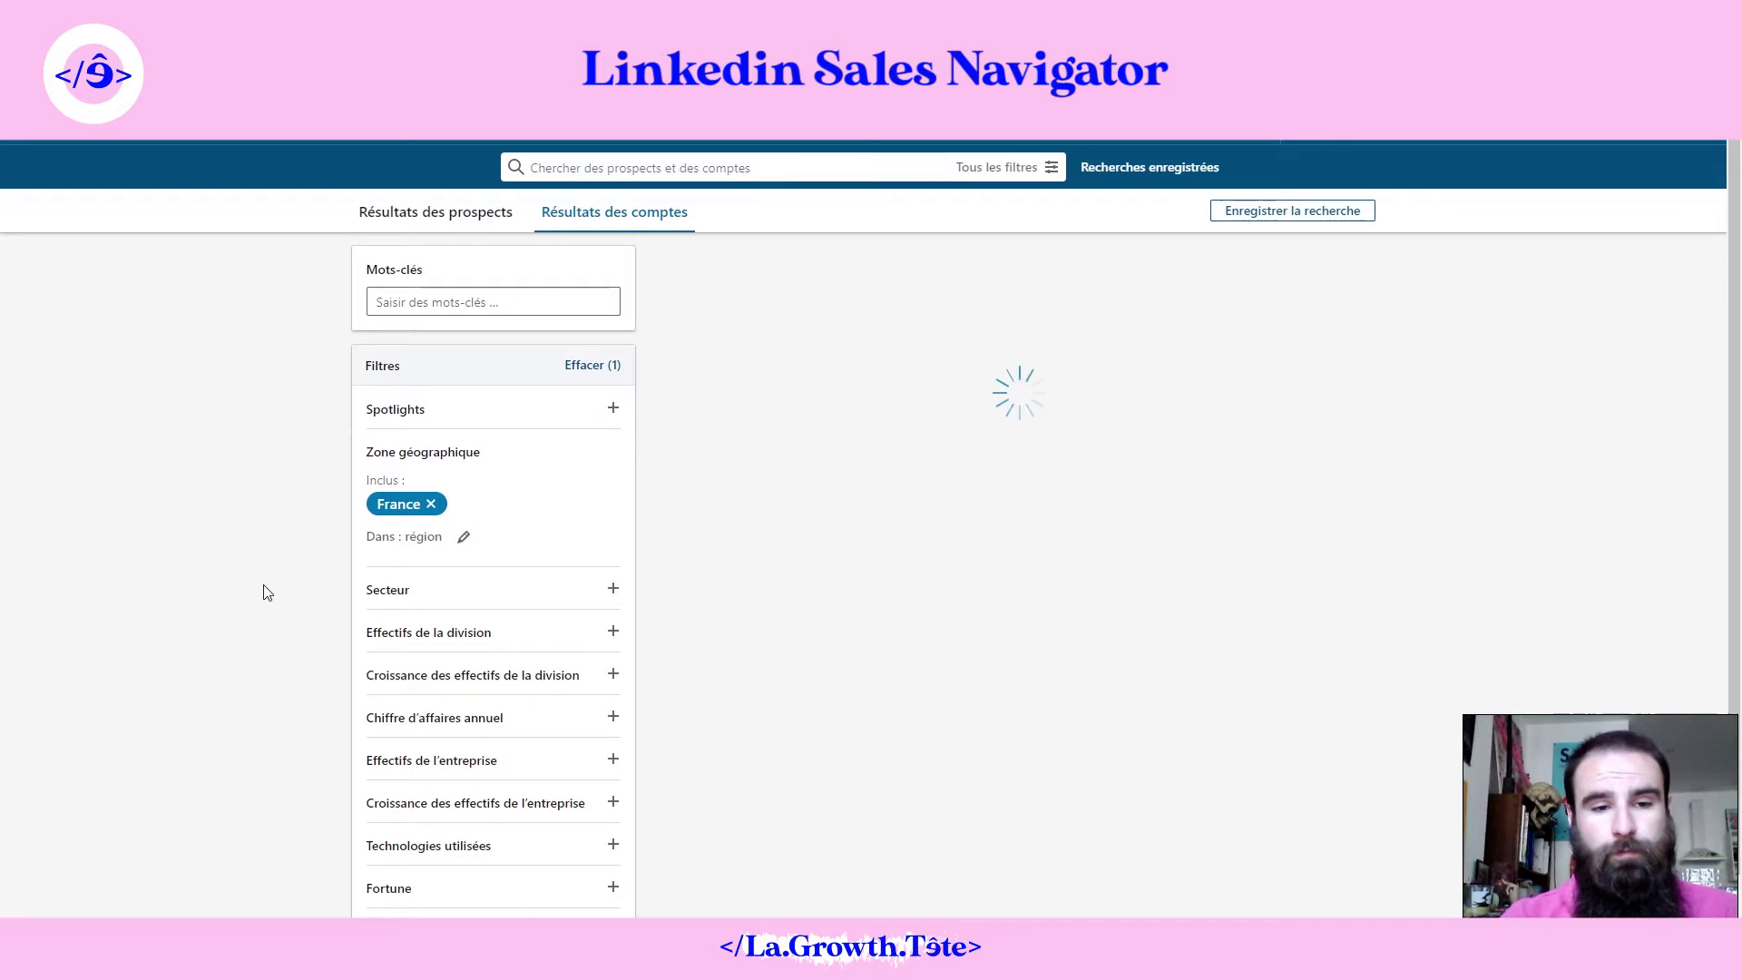
Step: Add the sector filter "Marketing et publicité" to the account search
left_click(403, 599)
type("marketing")
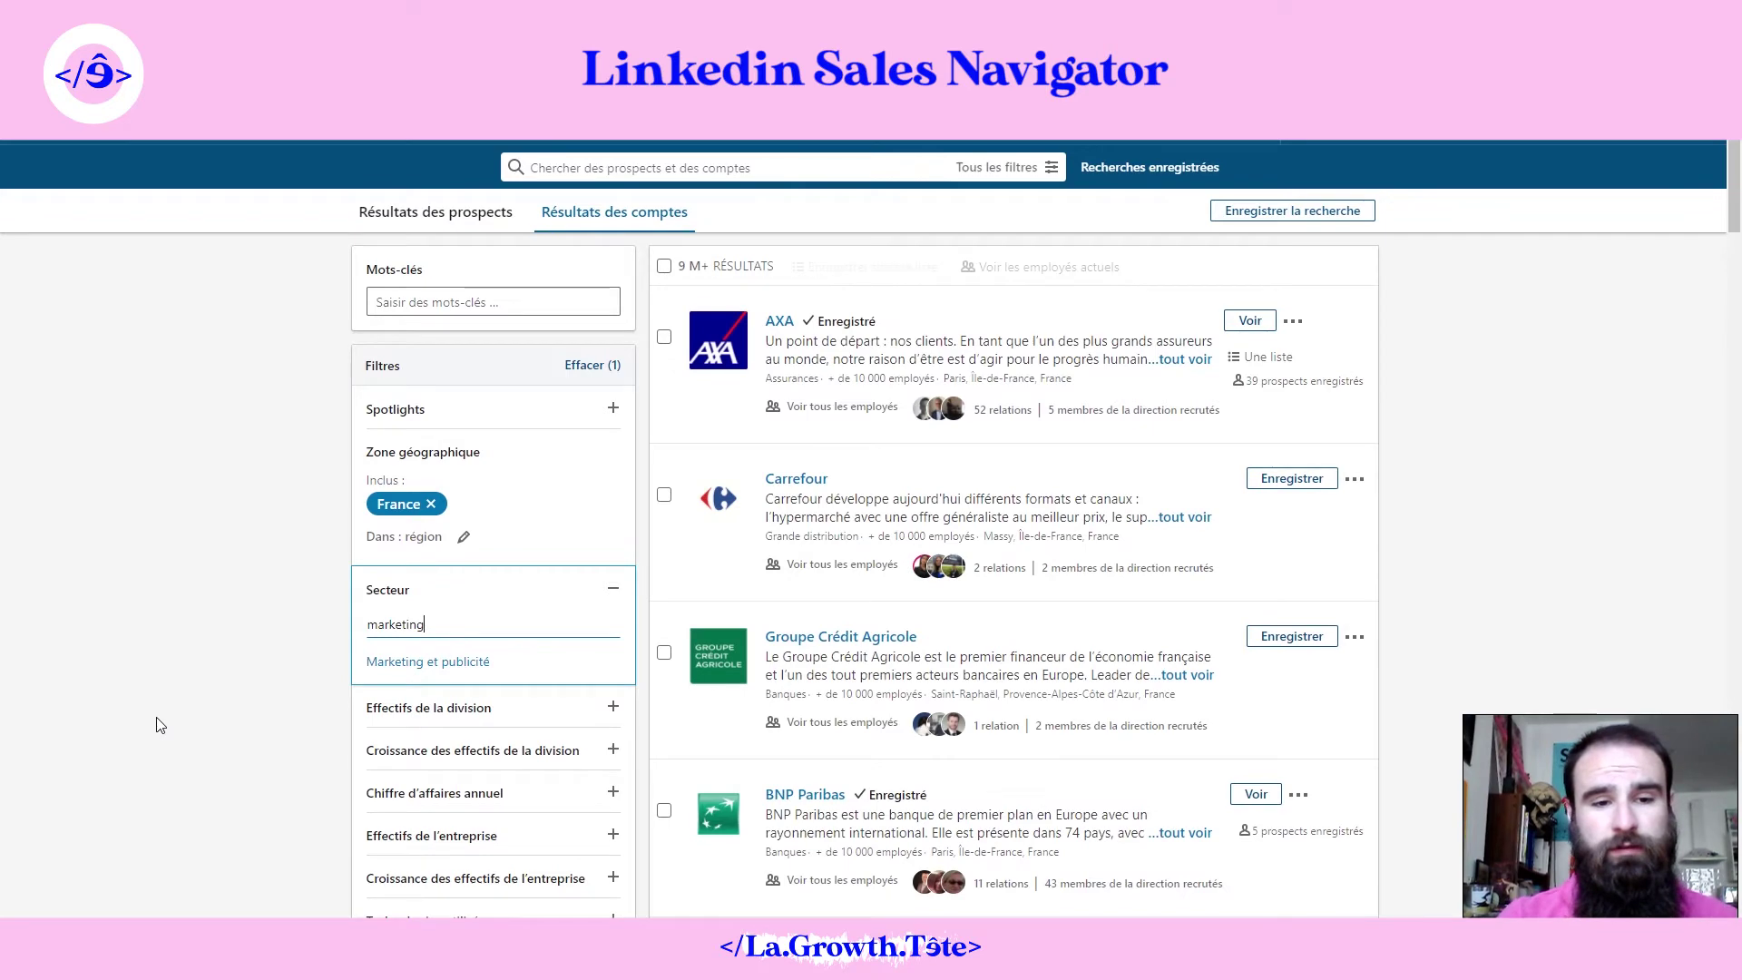
left_click(439, 664)
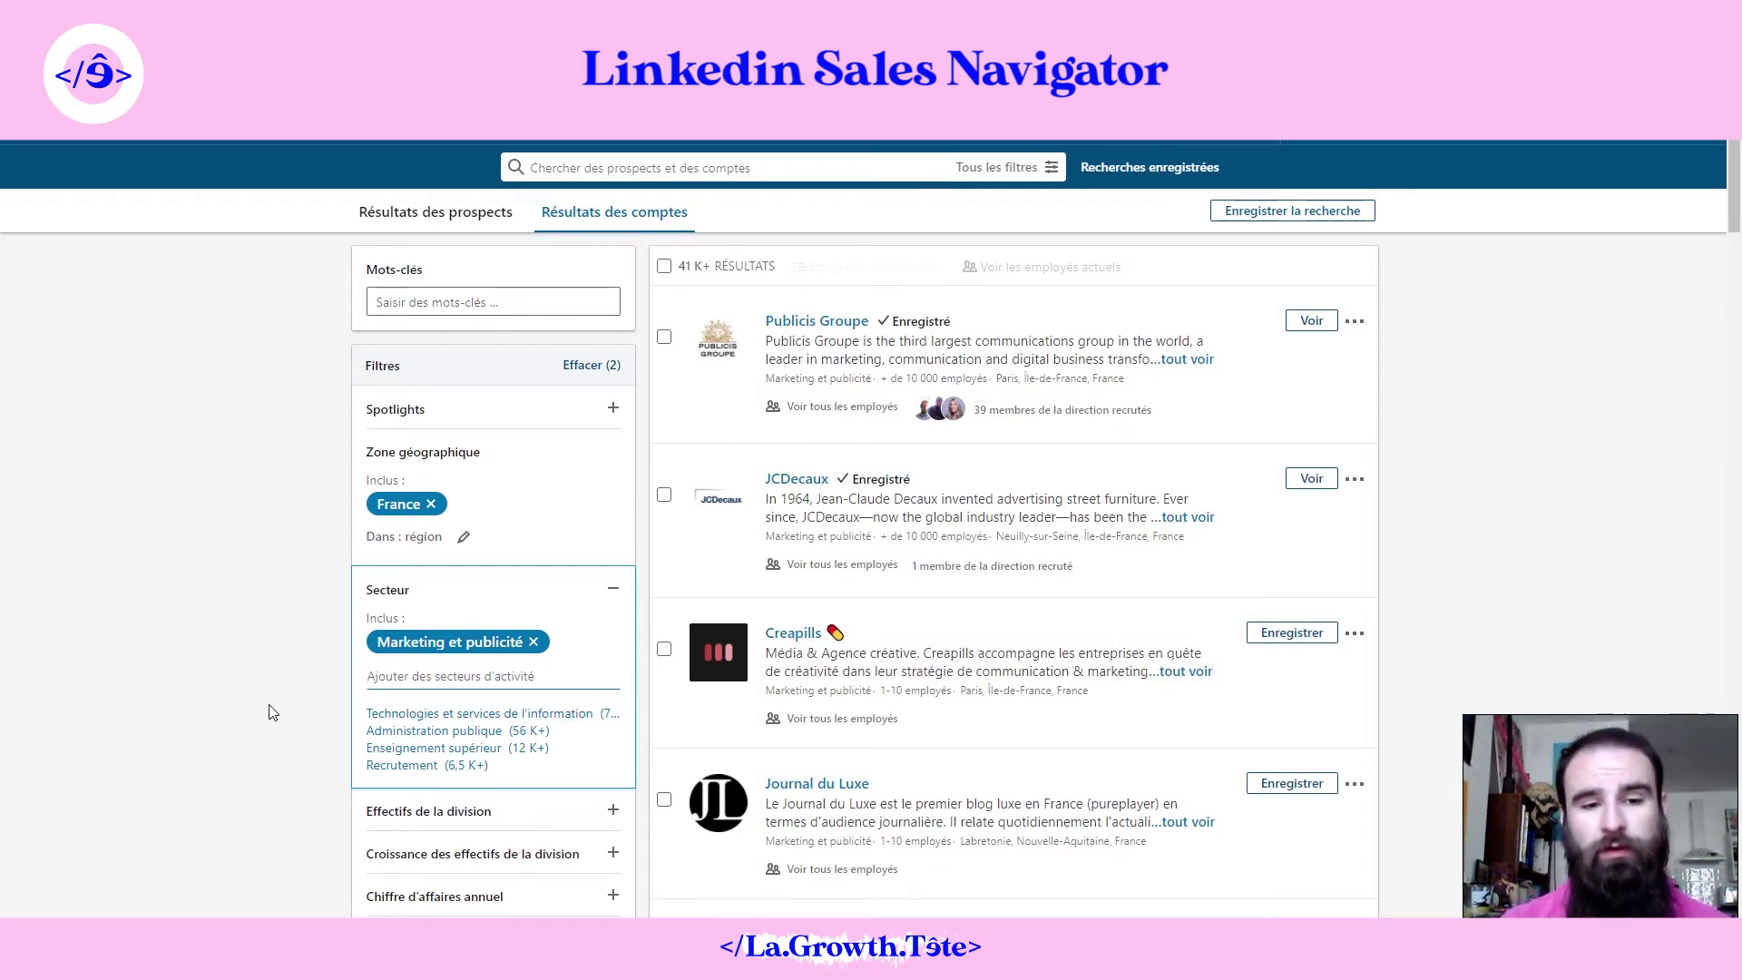
left_click(270, 712)
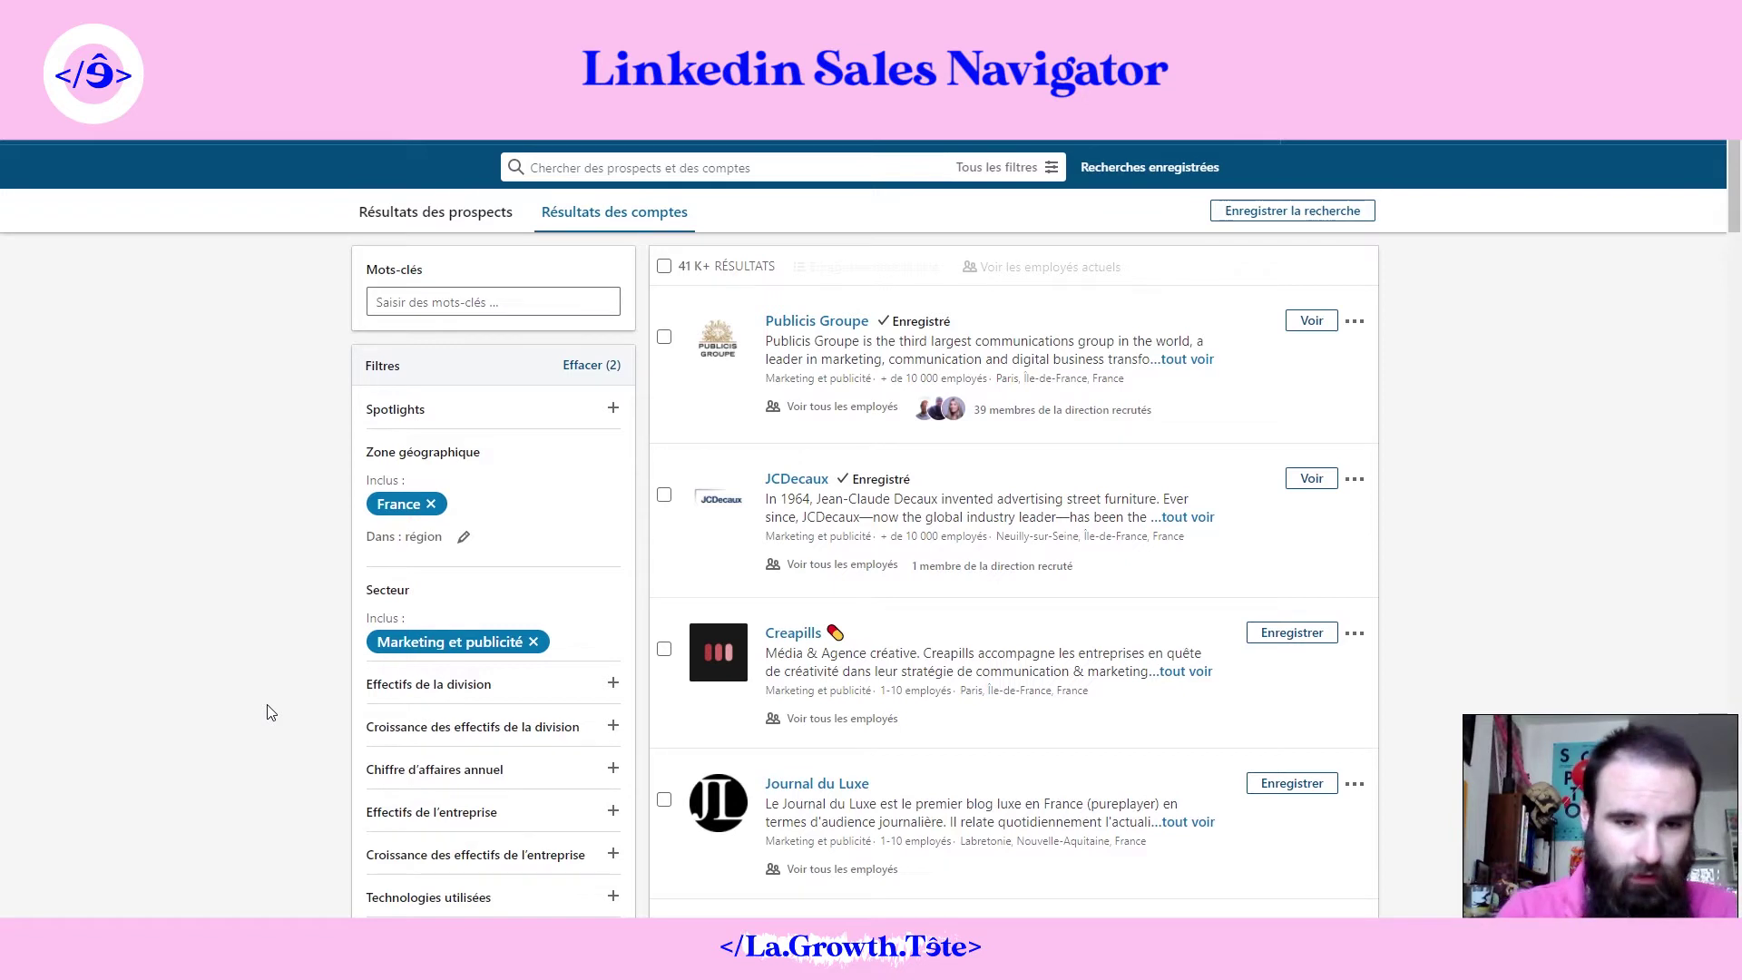
Step: Limit the company headcount (Effectifs de l'entreprise) to the 51-200 and 201-500 ranges
scroll(270, 713, "down", 1)
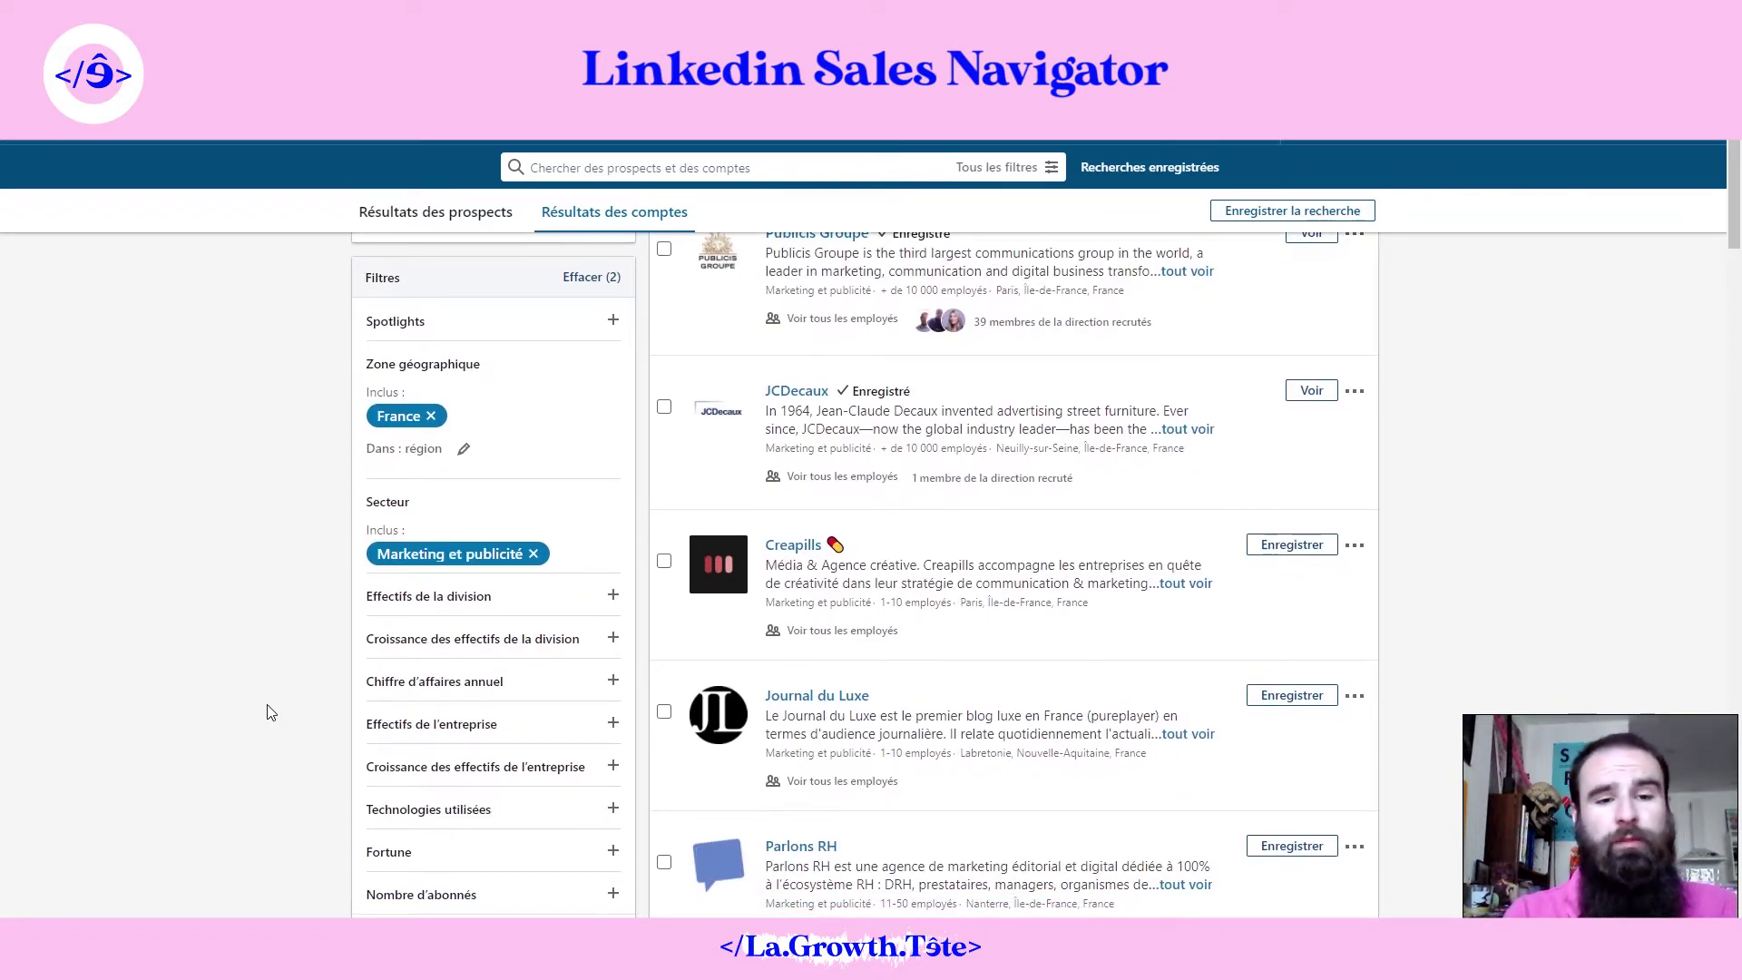
scroll(290, 692, "down", 1)
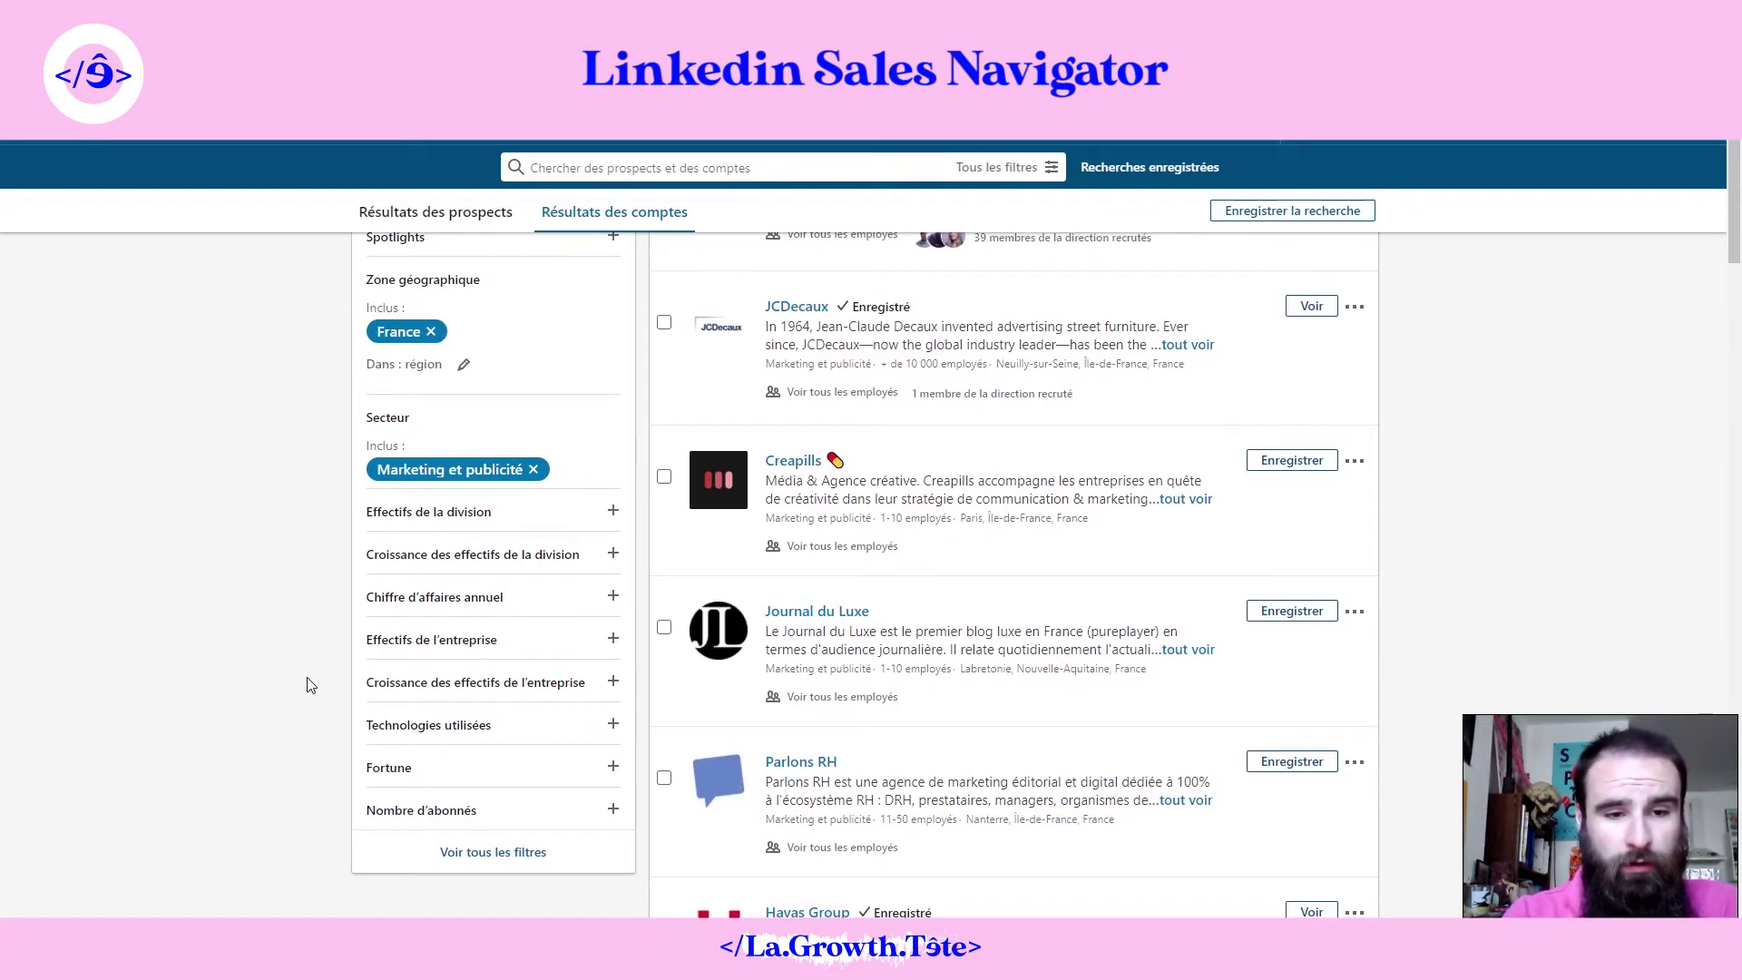
left_click(499, 650)
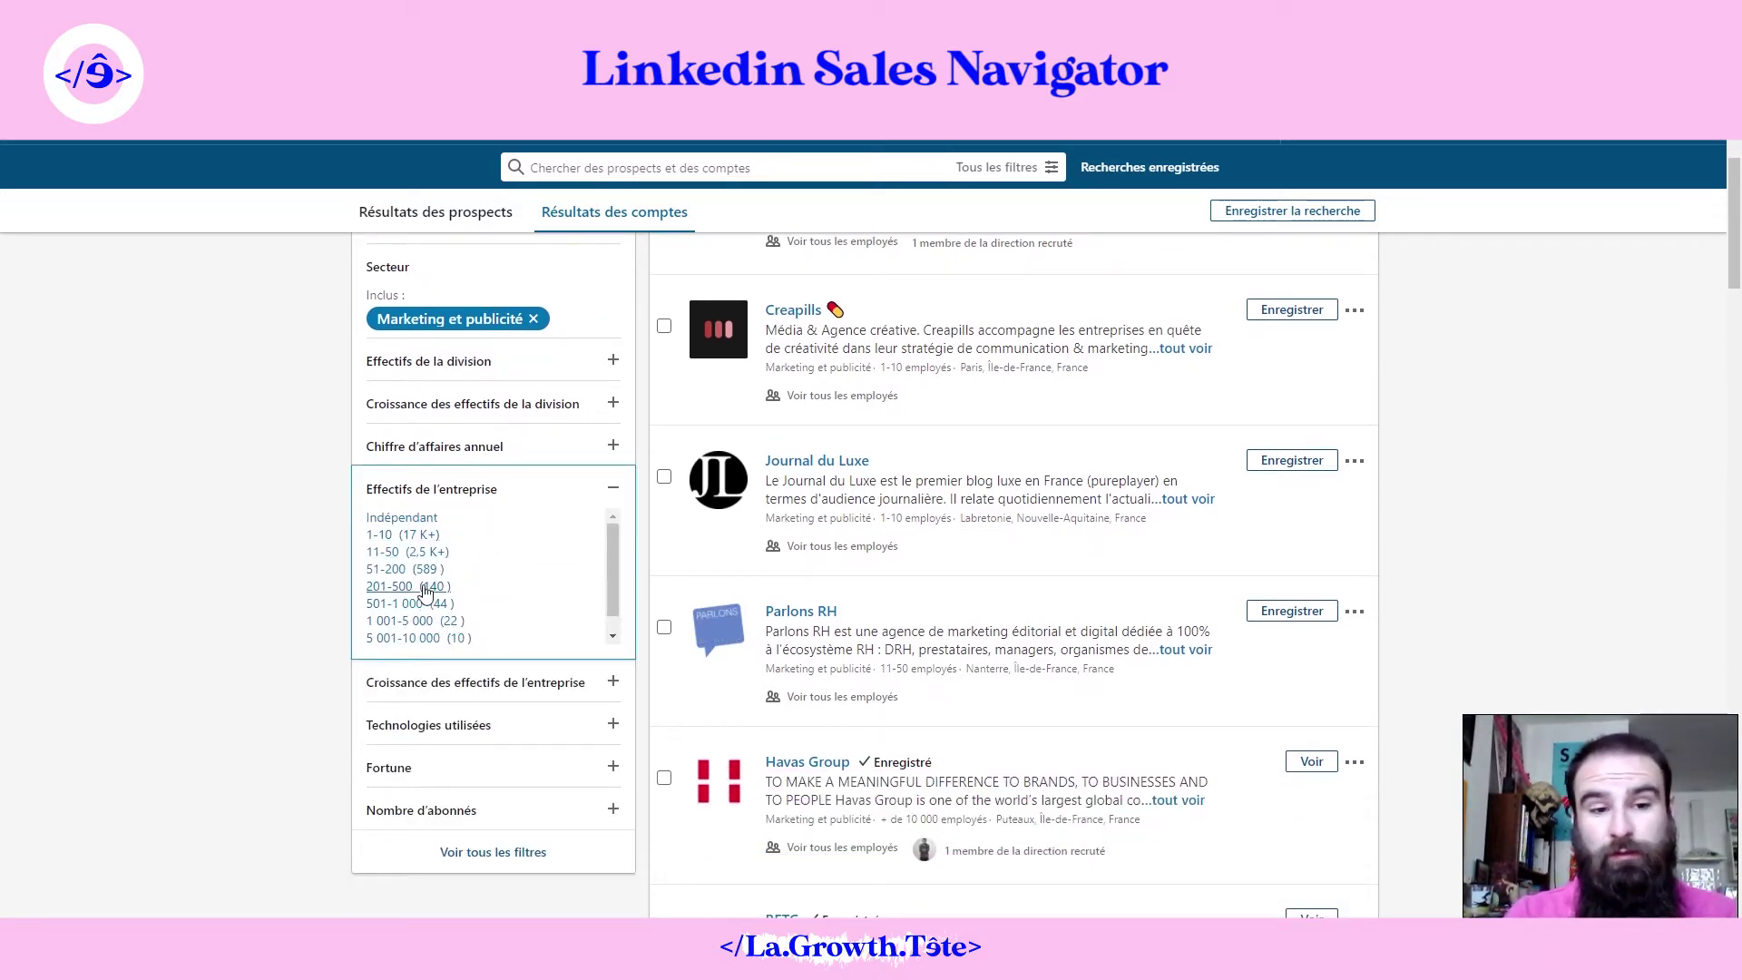
left_click(418, 570)
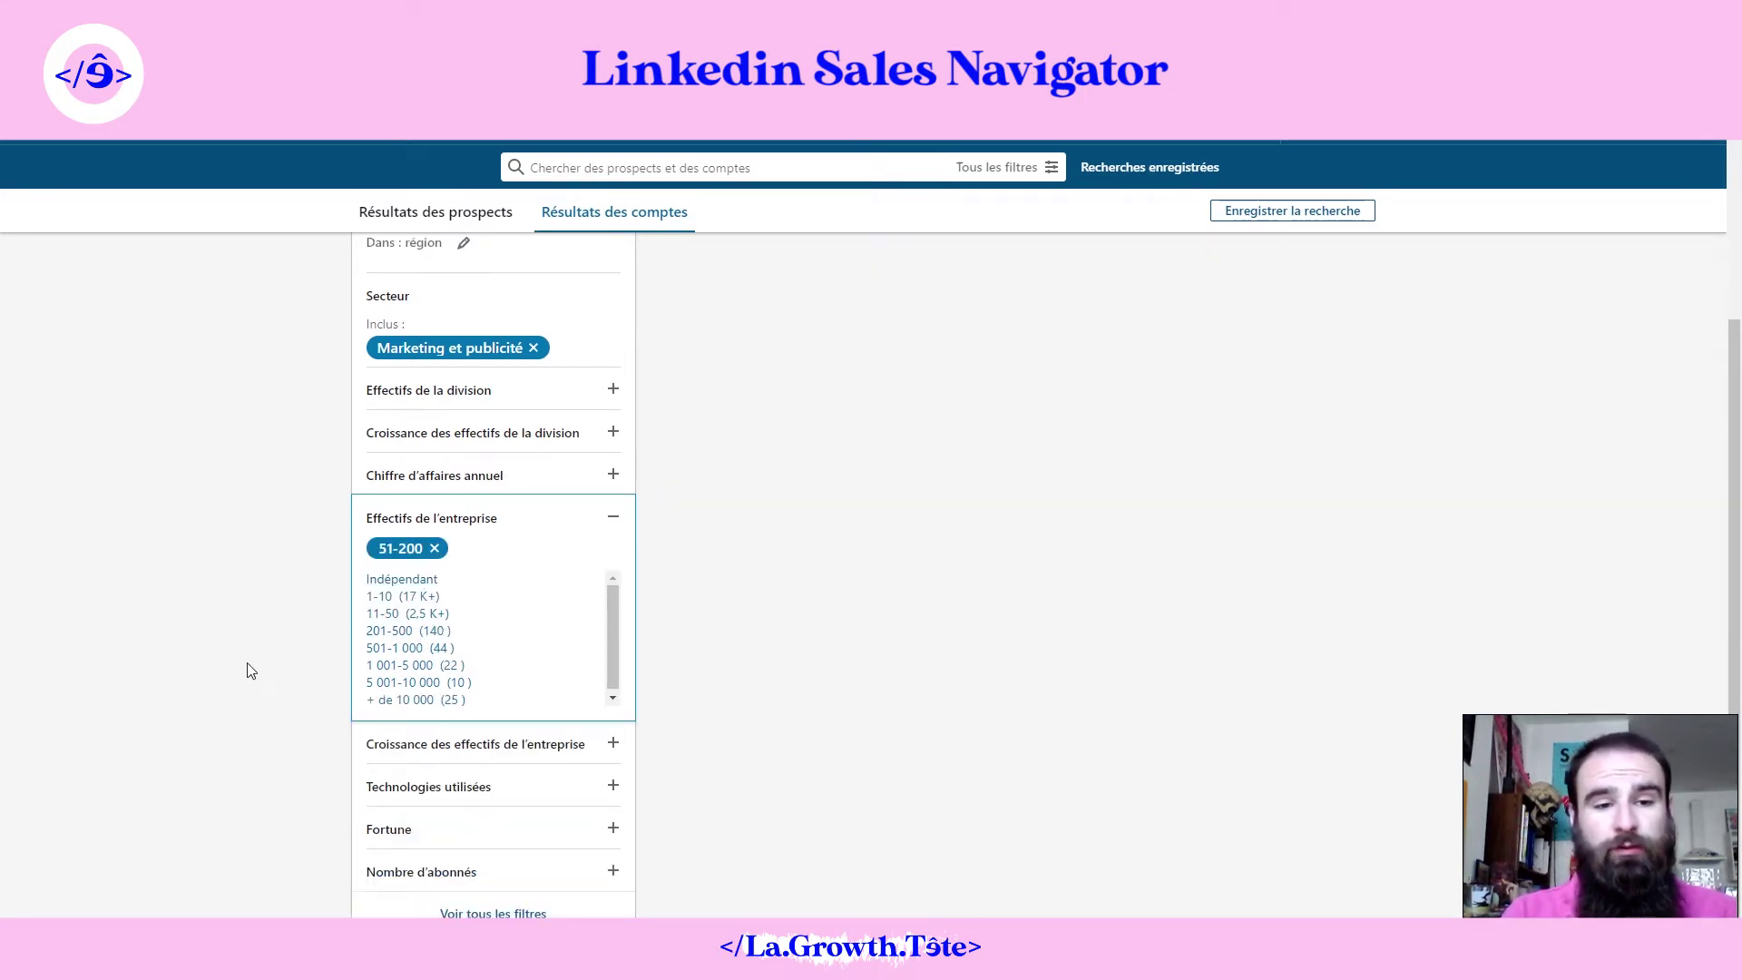
left_click(409, 631)
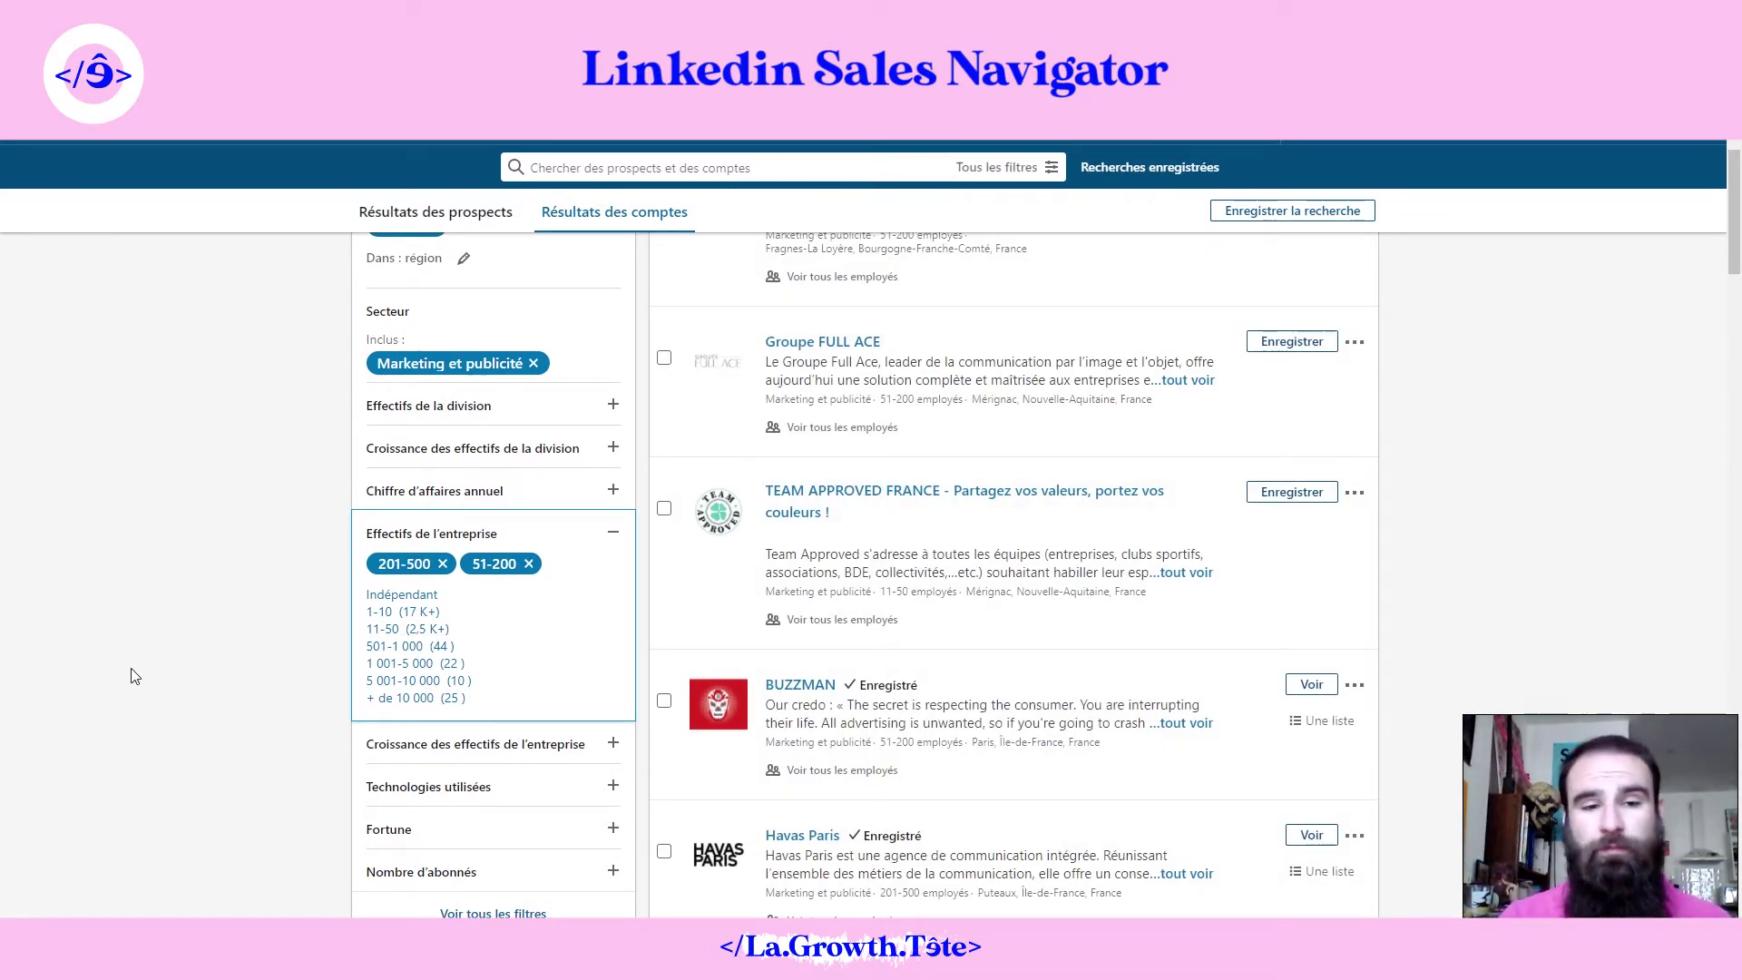
scroll(133, 676, "up", 2)
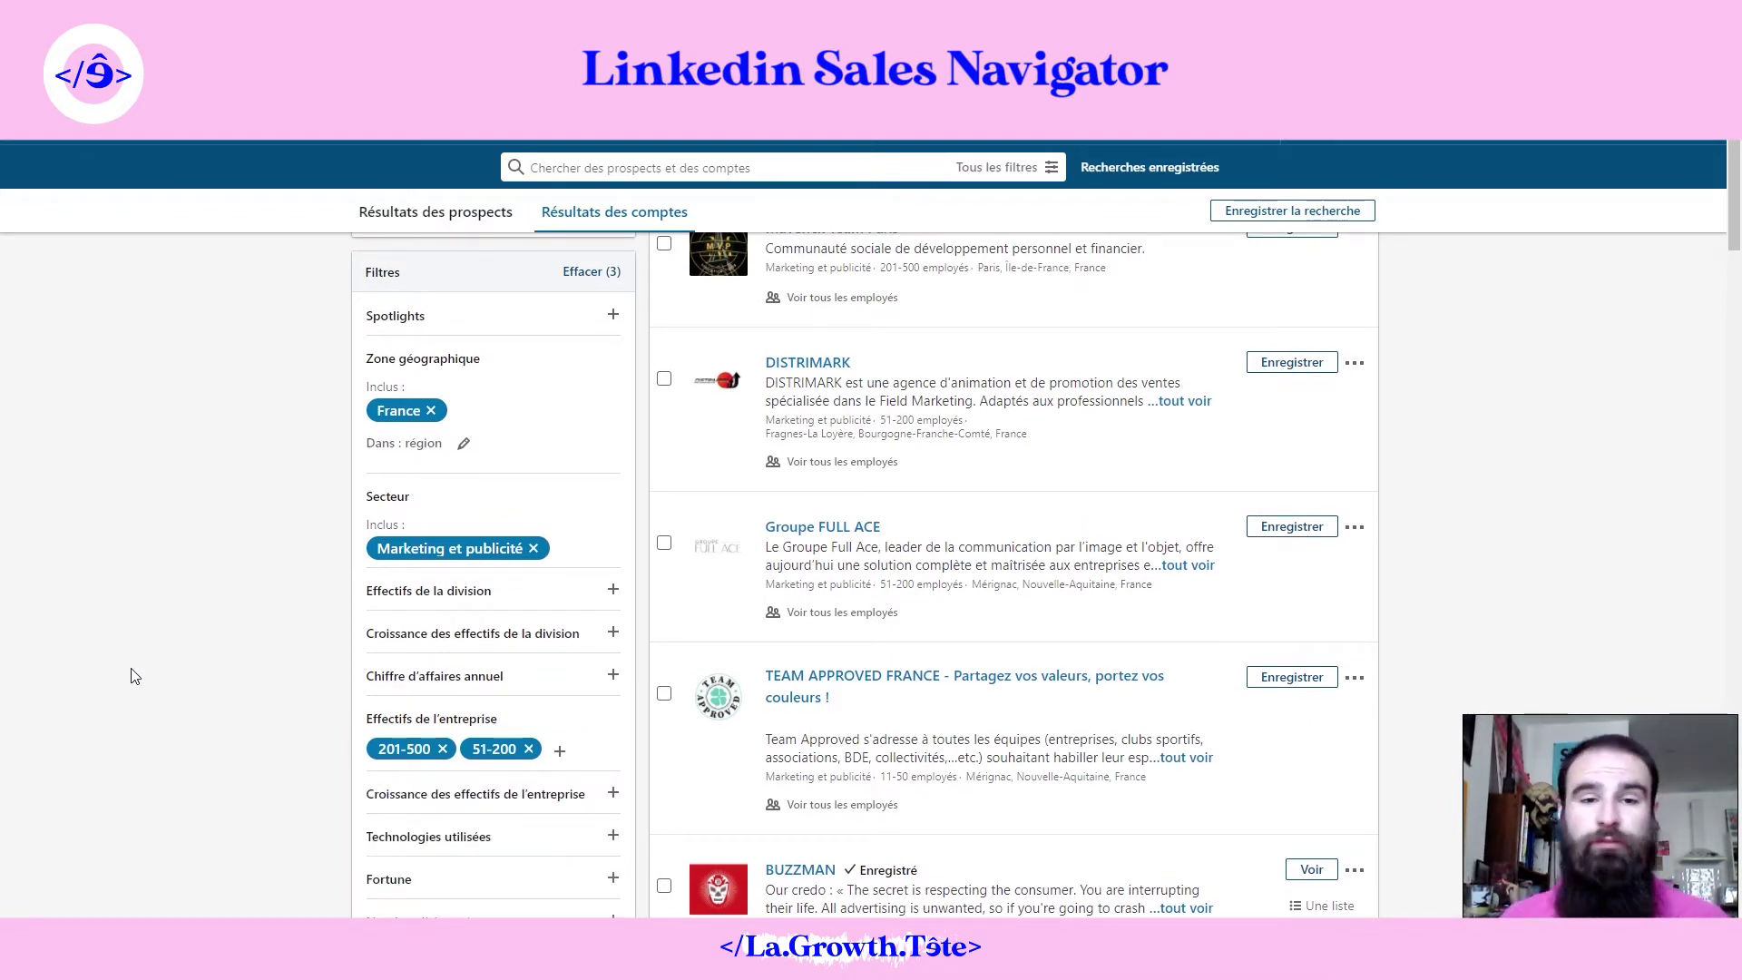
scroll(133, 676, "up", 1)
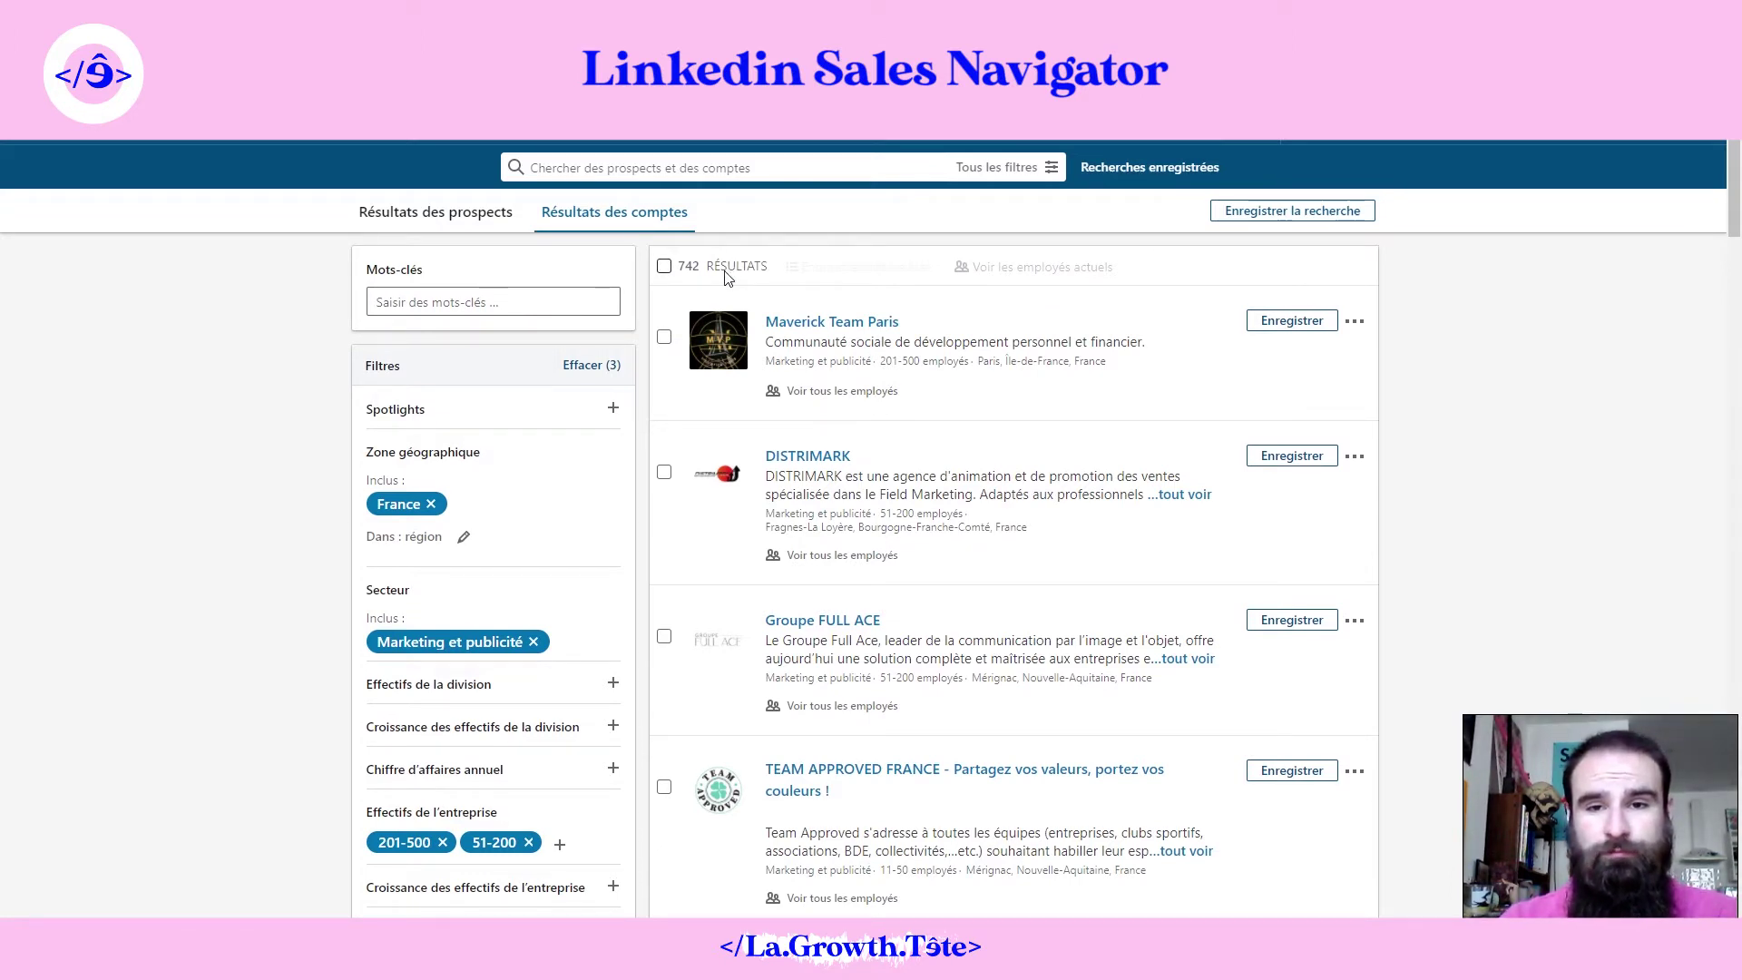
Step: Add a division headcount filter for Développement commercial with a minimum of 1
scroll(269, 514, "down", 2)
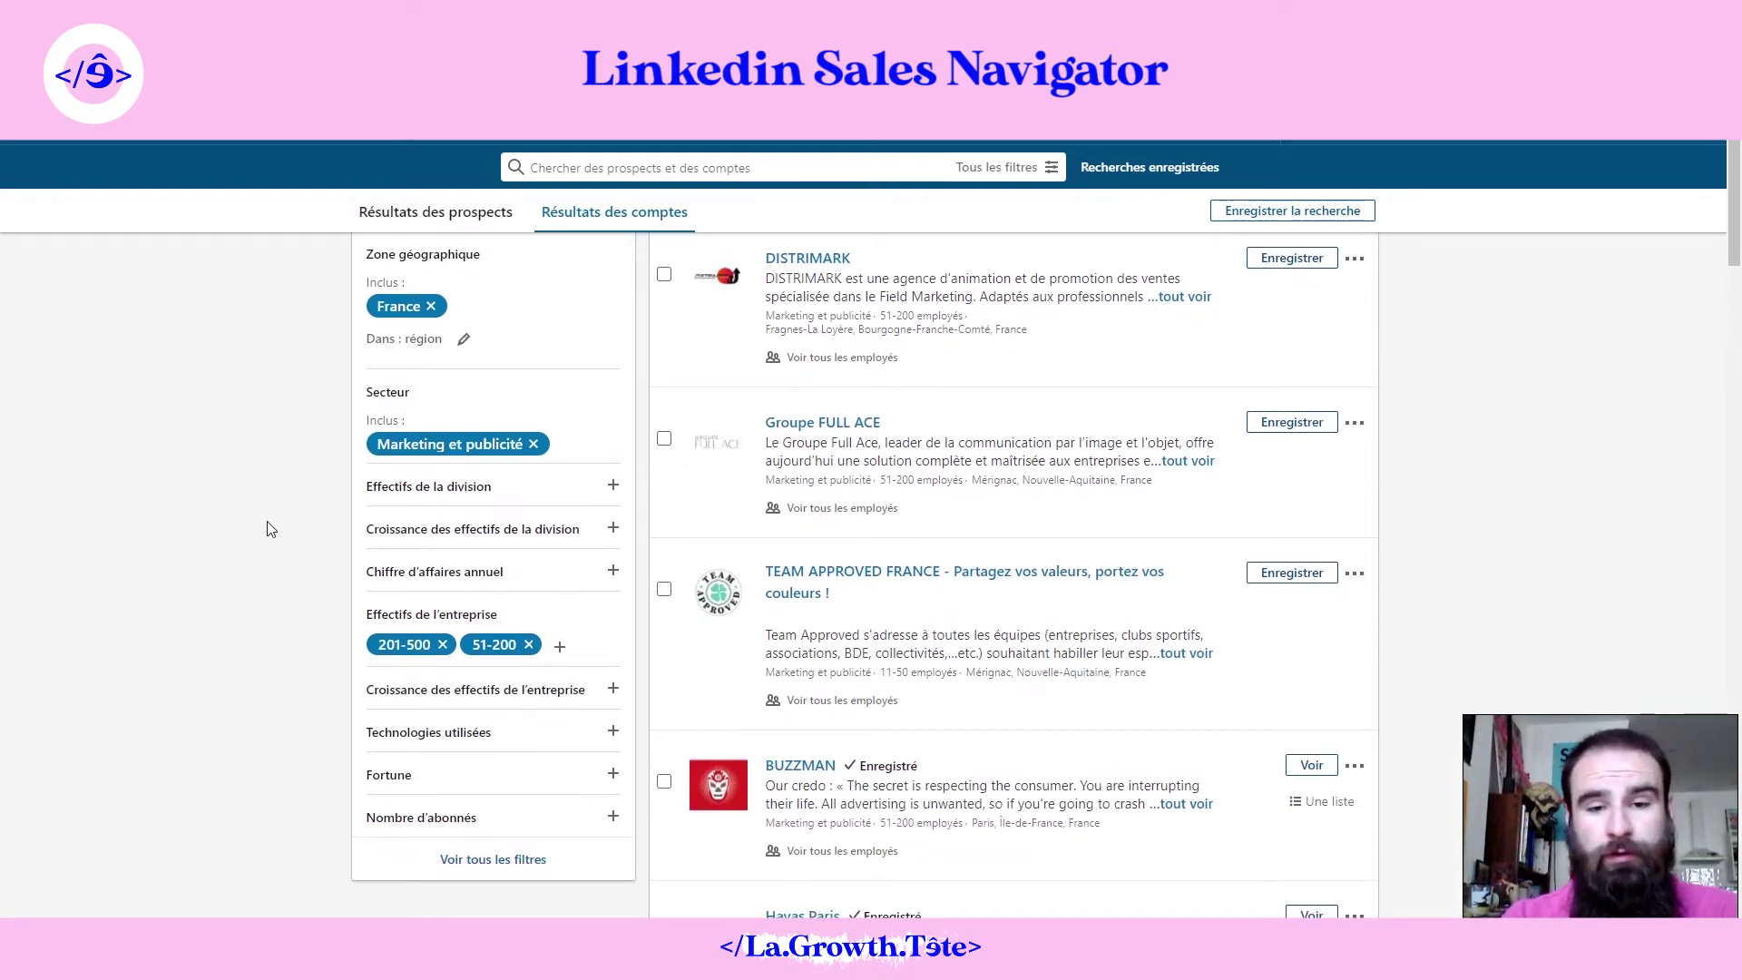
scroll(269, 526, "up", 1)
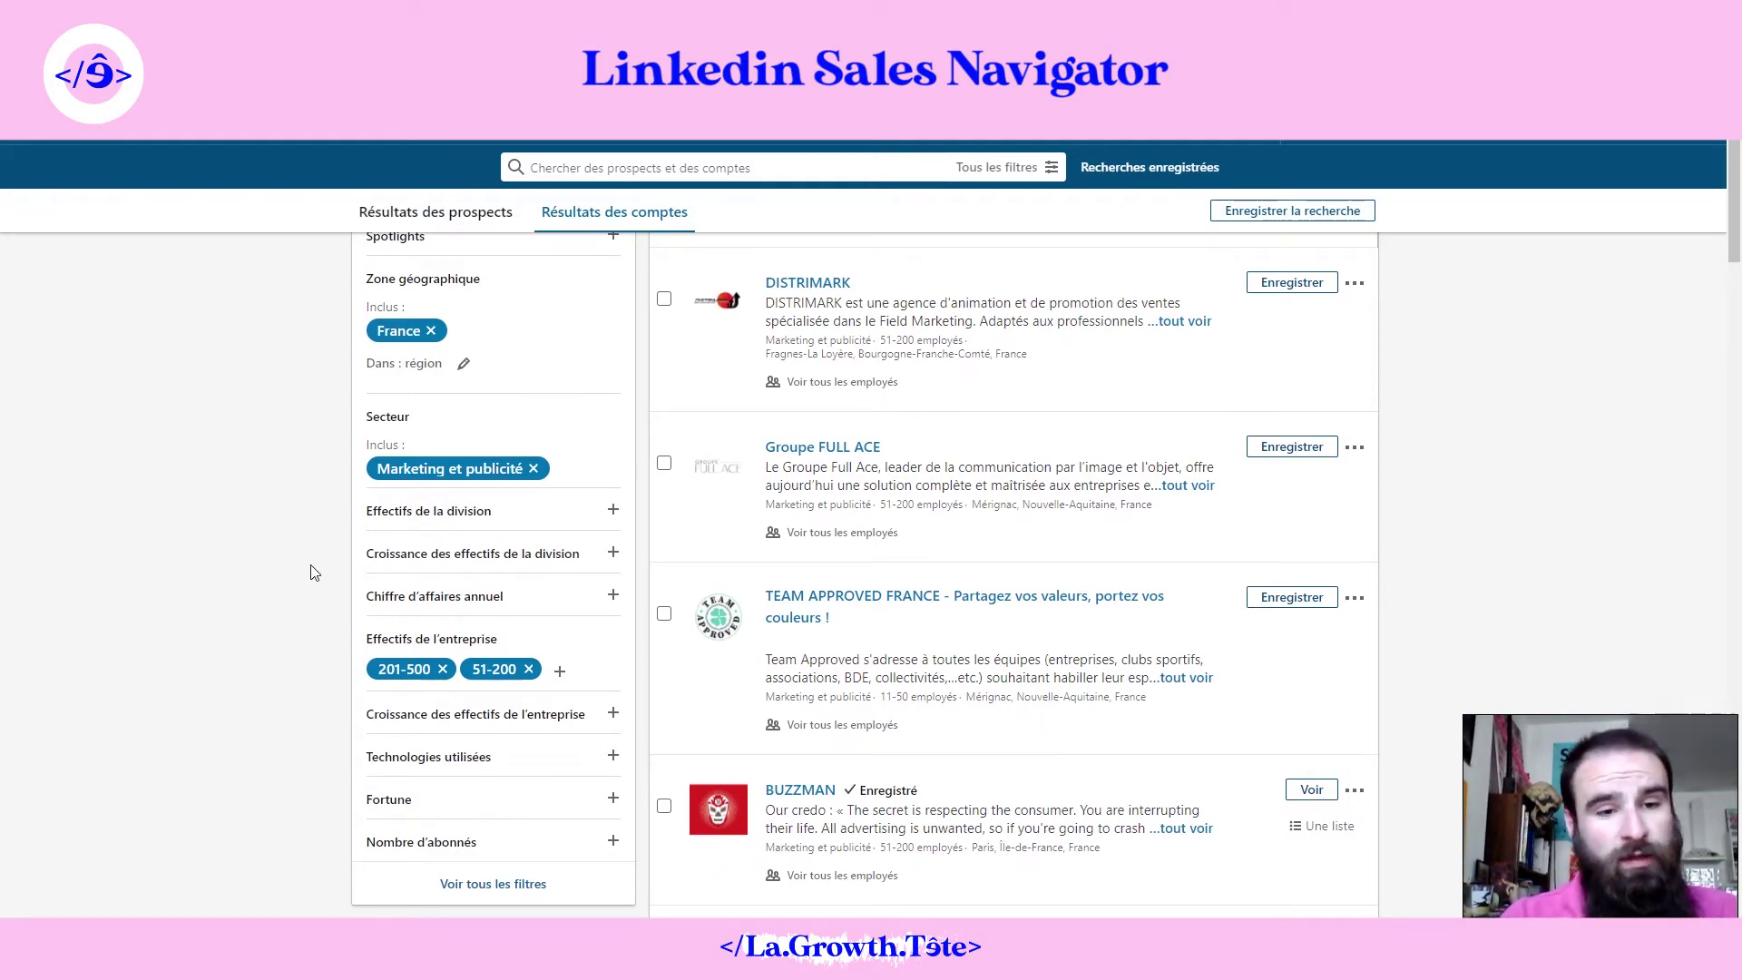
left_click(466, 514)
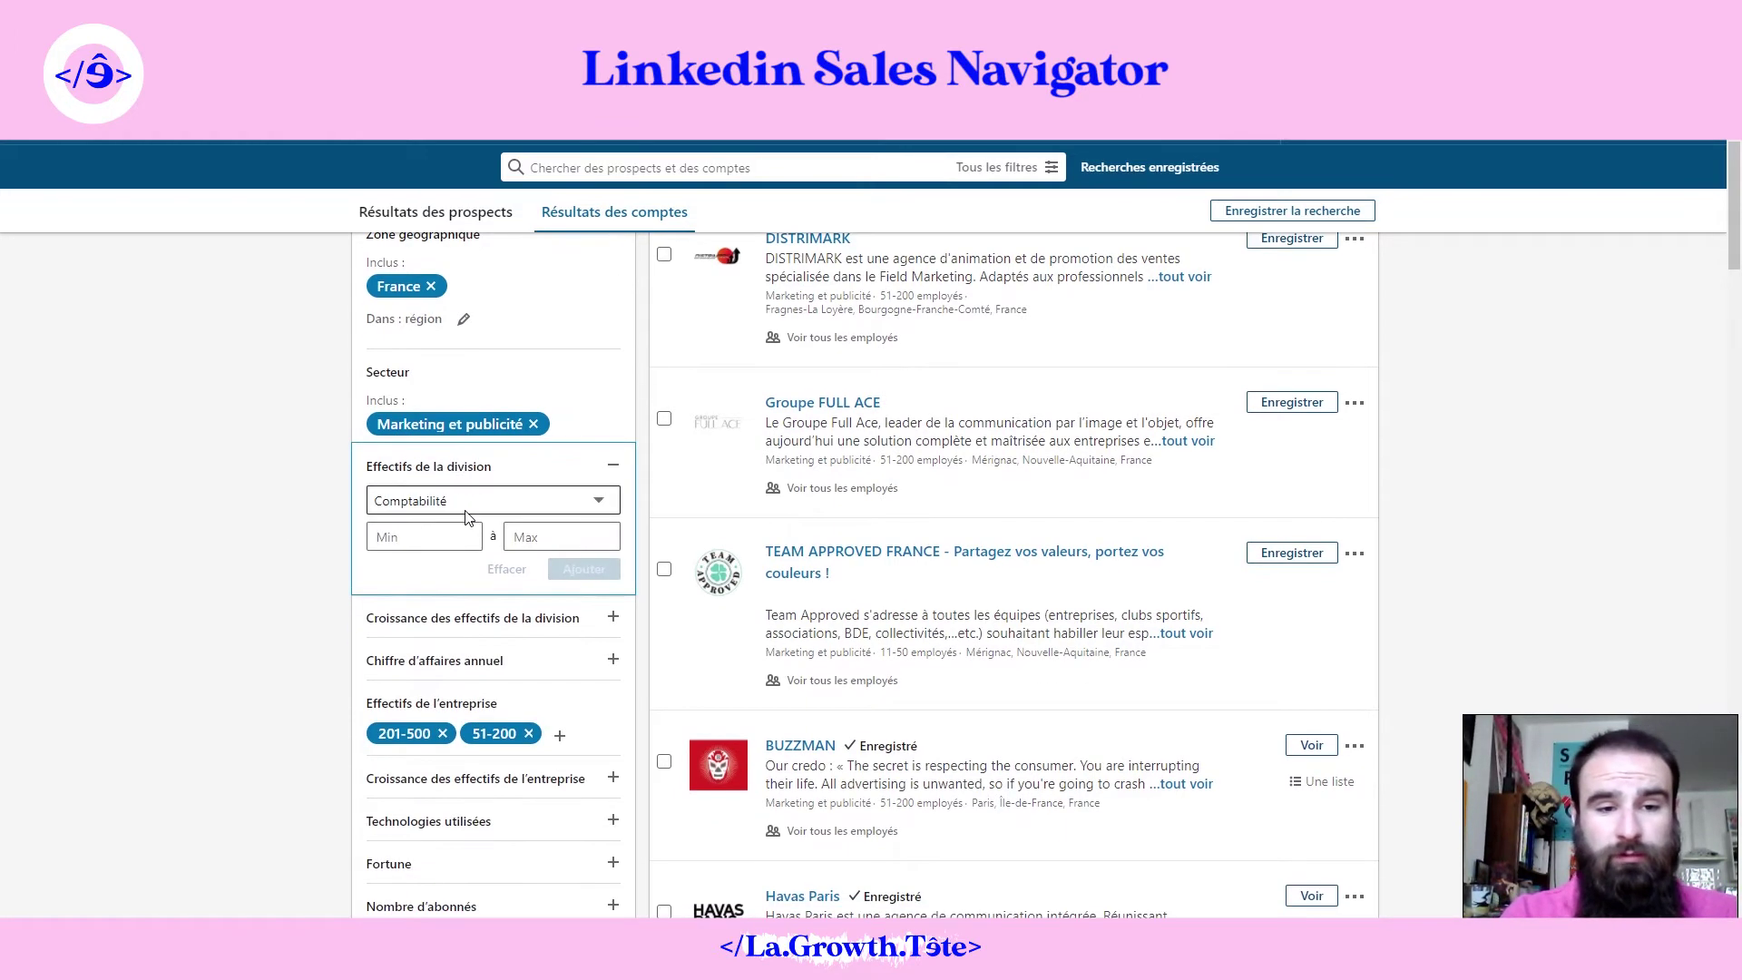
left_click(493, 504)
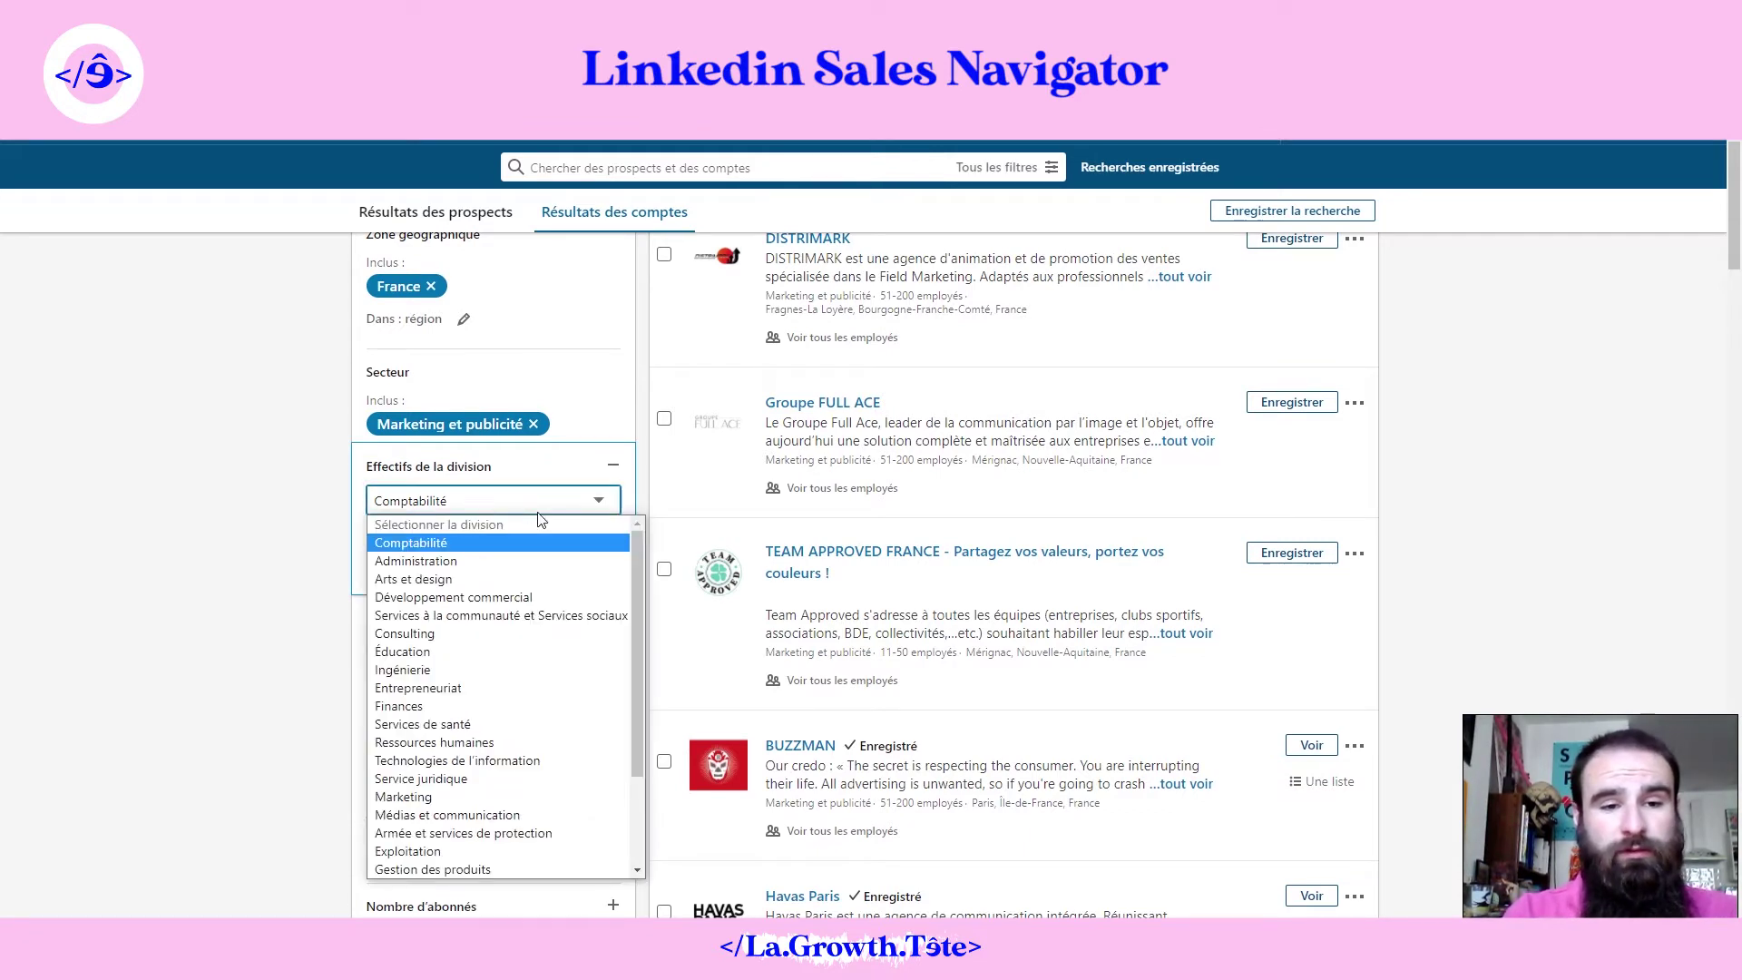
left_click(511, 595)
left_click(424, 538)
type("1")
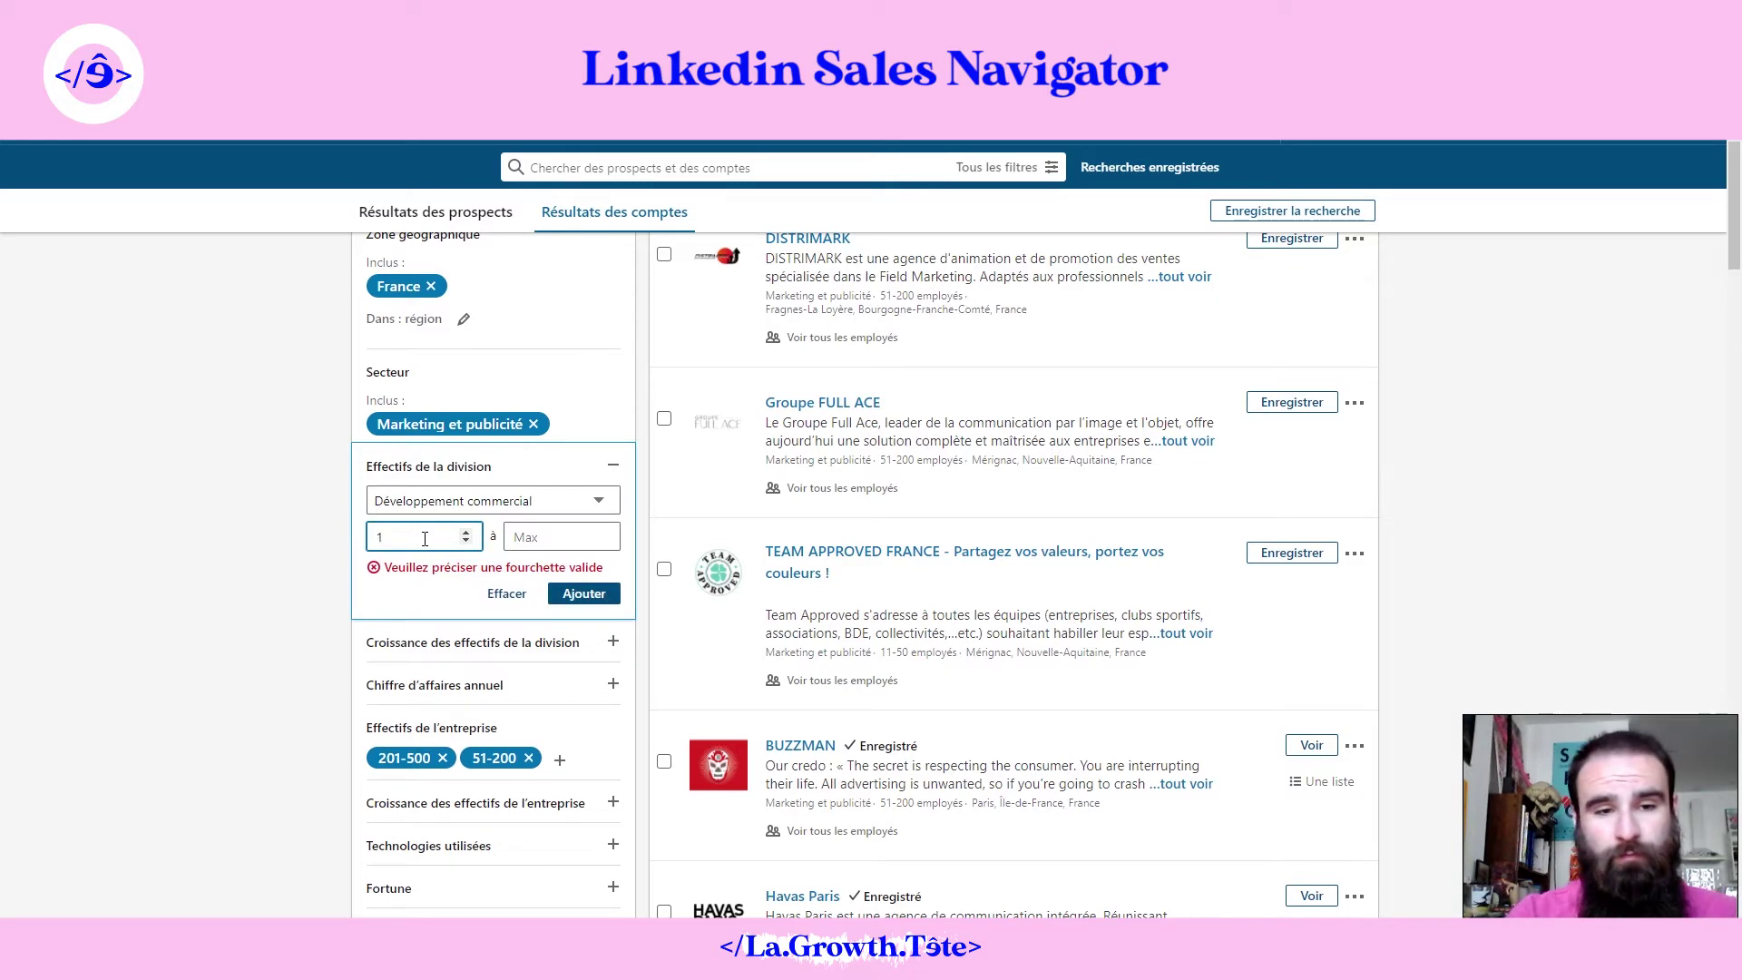
left_click(580, 594)
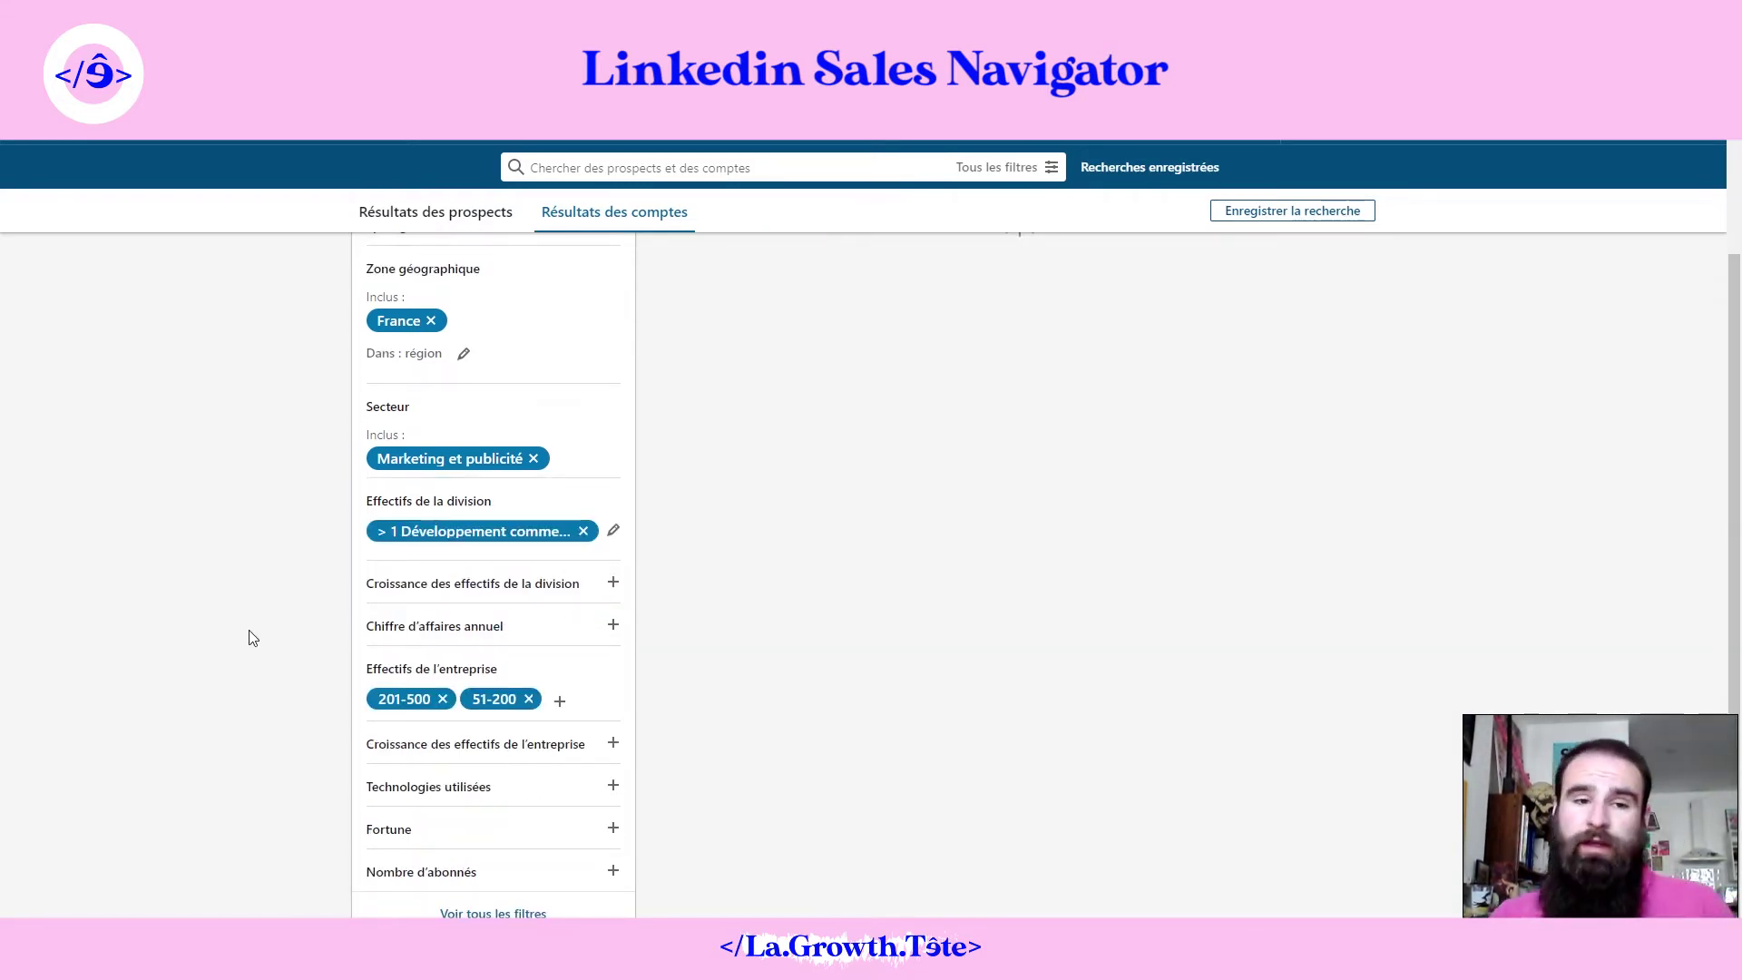
scroll(253, 638, "up", 3)
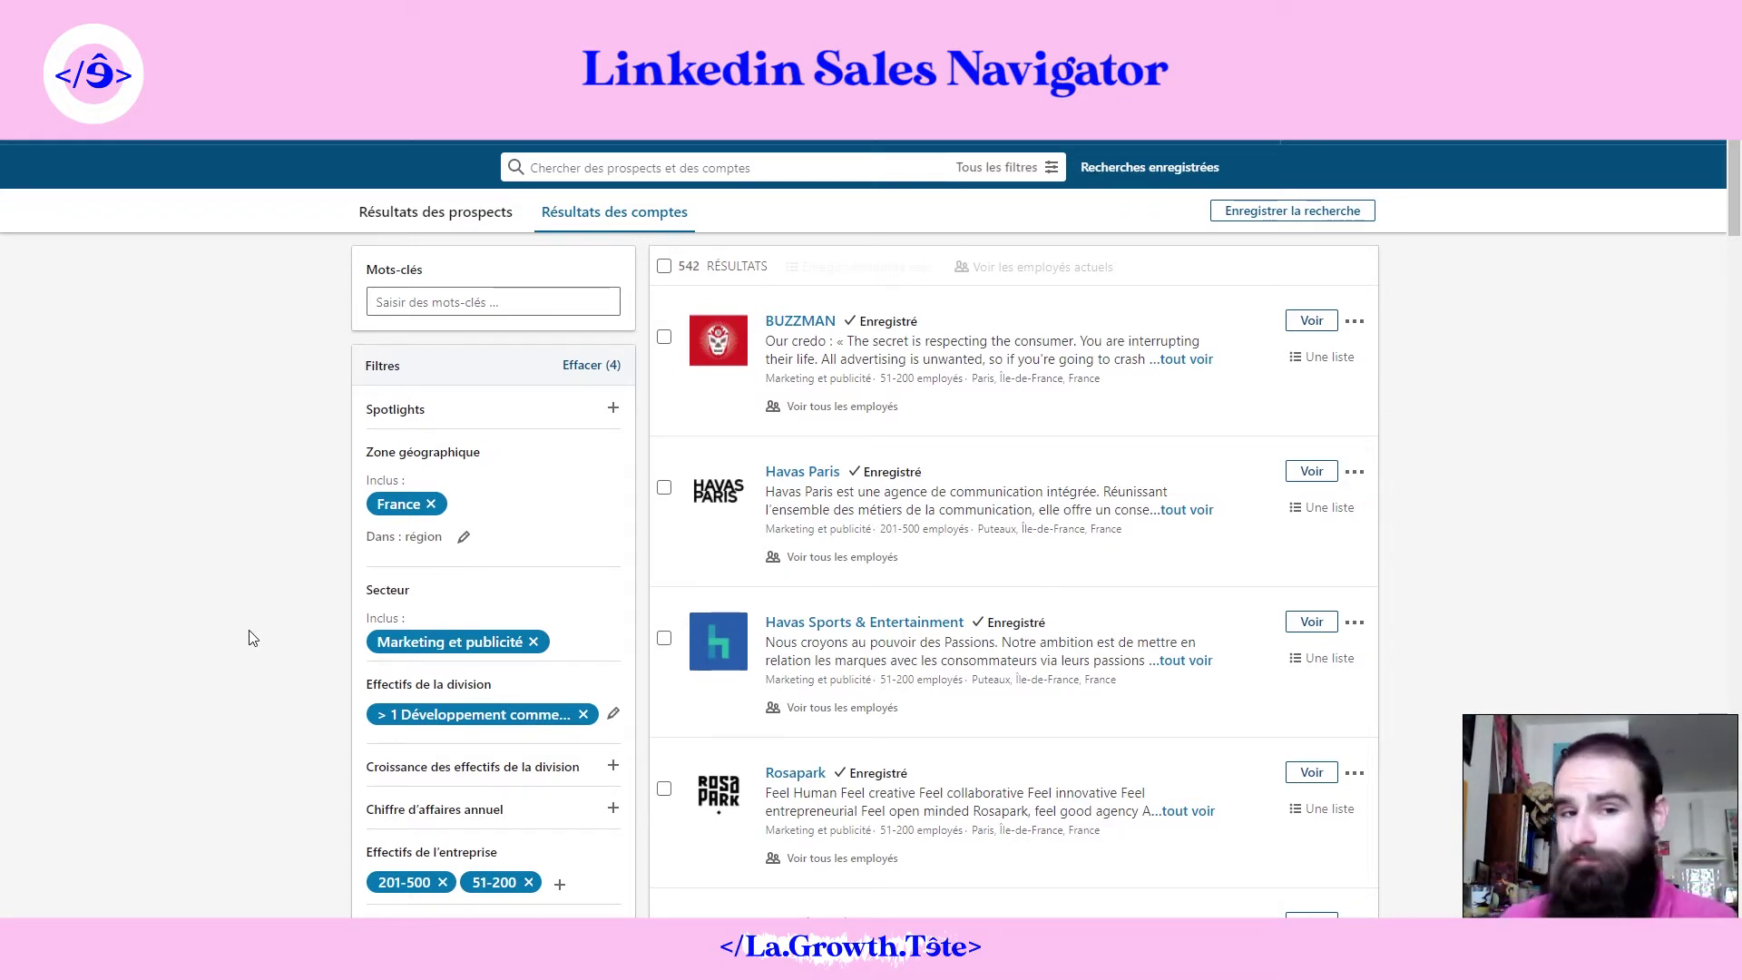
Step: Add a division headcount growth filter for Développement commercial with a range from 3 % to >100 %
scroll(252, 638, "down", 1)
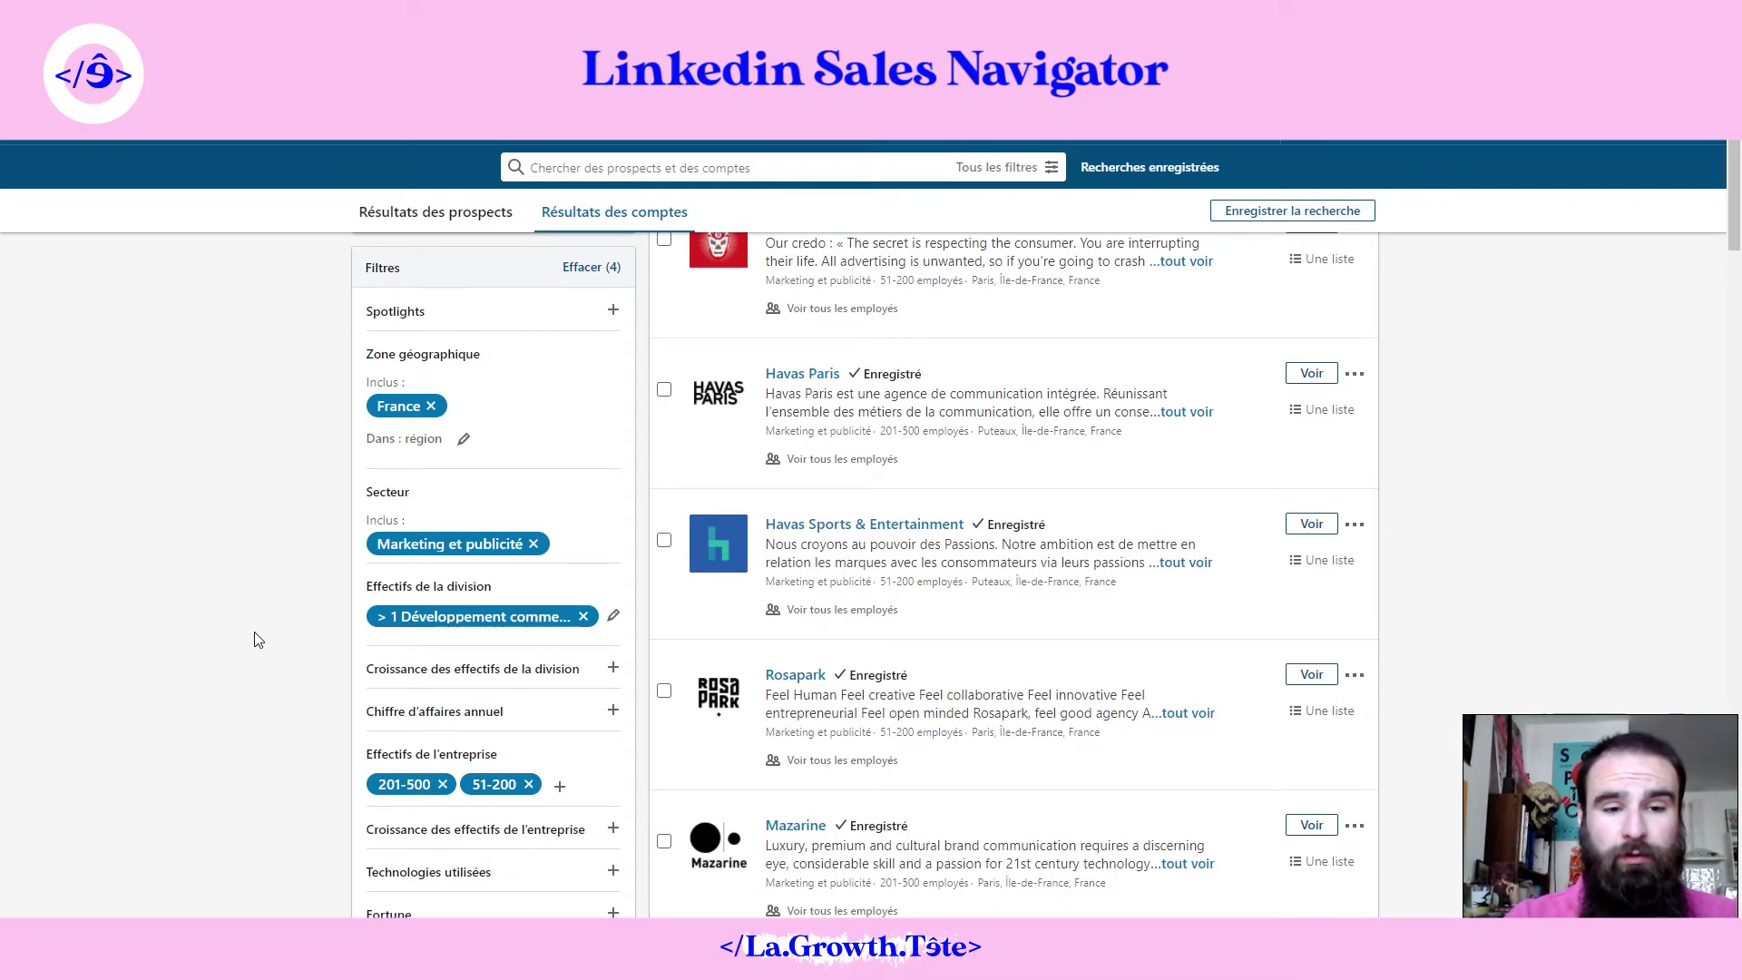
left_click(442, 686)
scroll(181, 699, "down", 5)
scroll(279, 487, "up", 2)
scroll(280, 487, "up", 1)
left_click(465, 492)
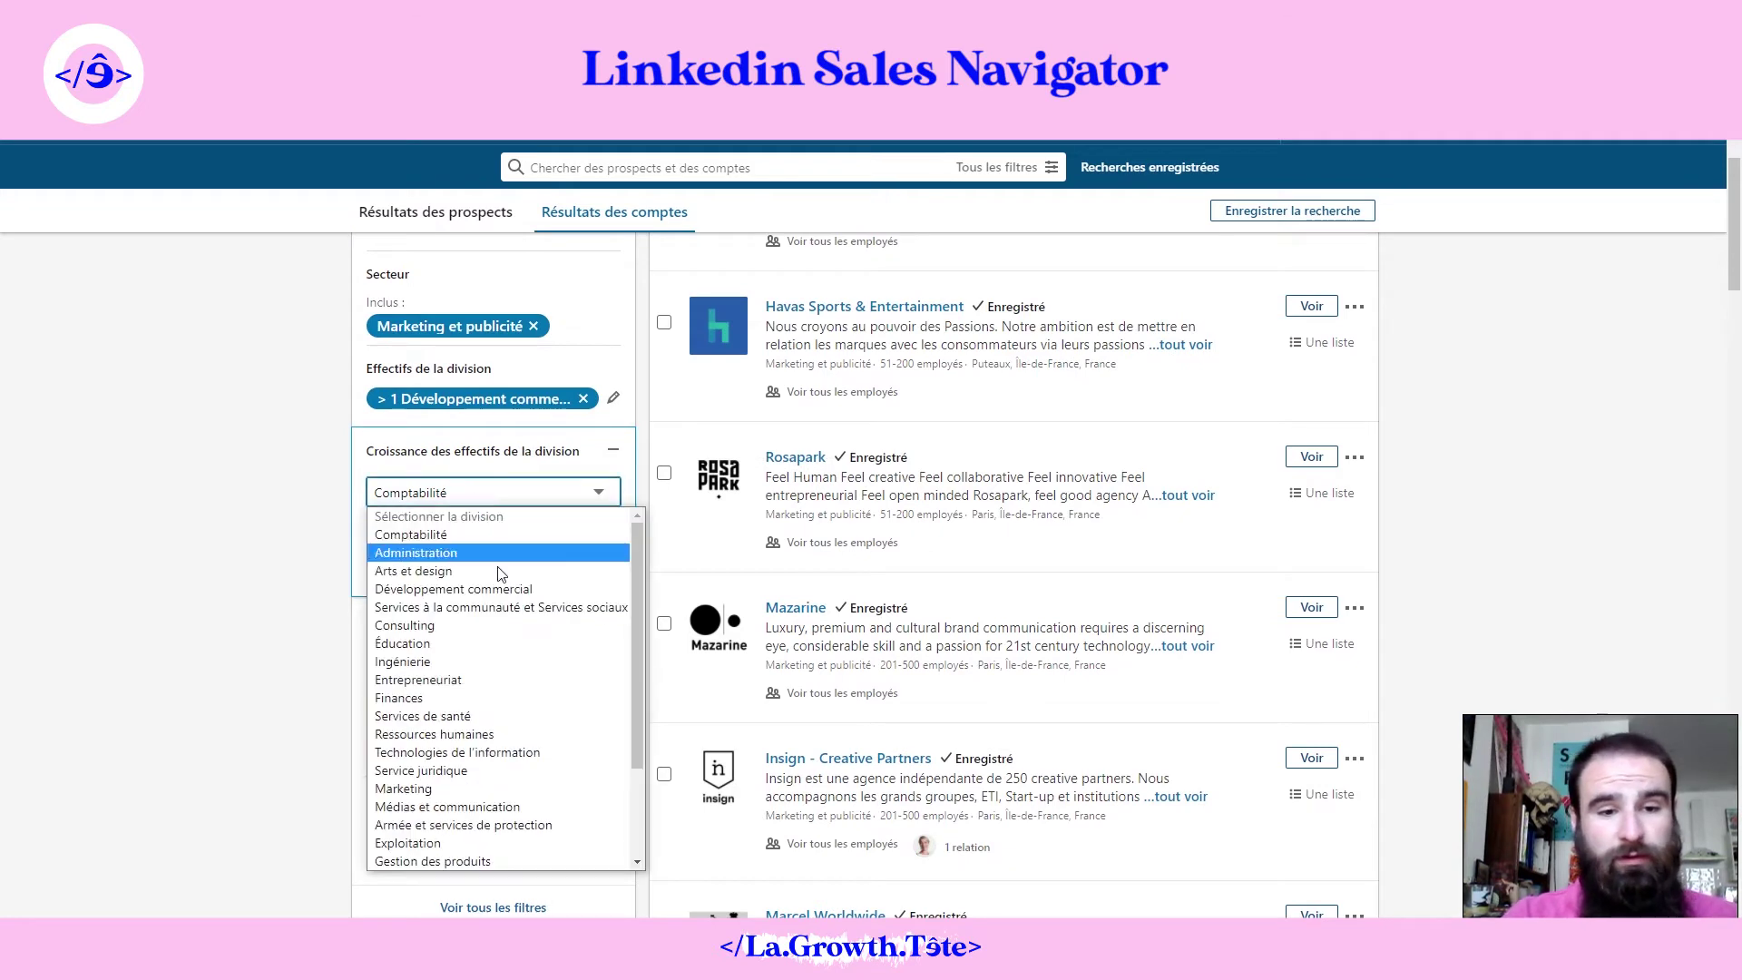
left_click(490, 589)
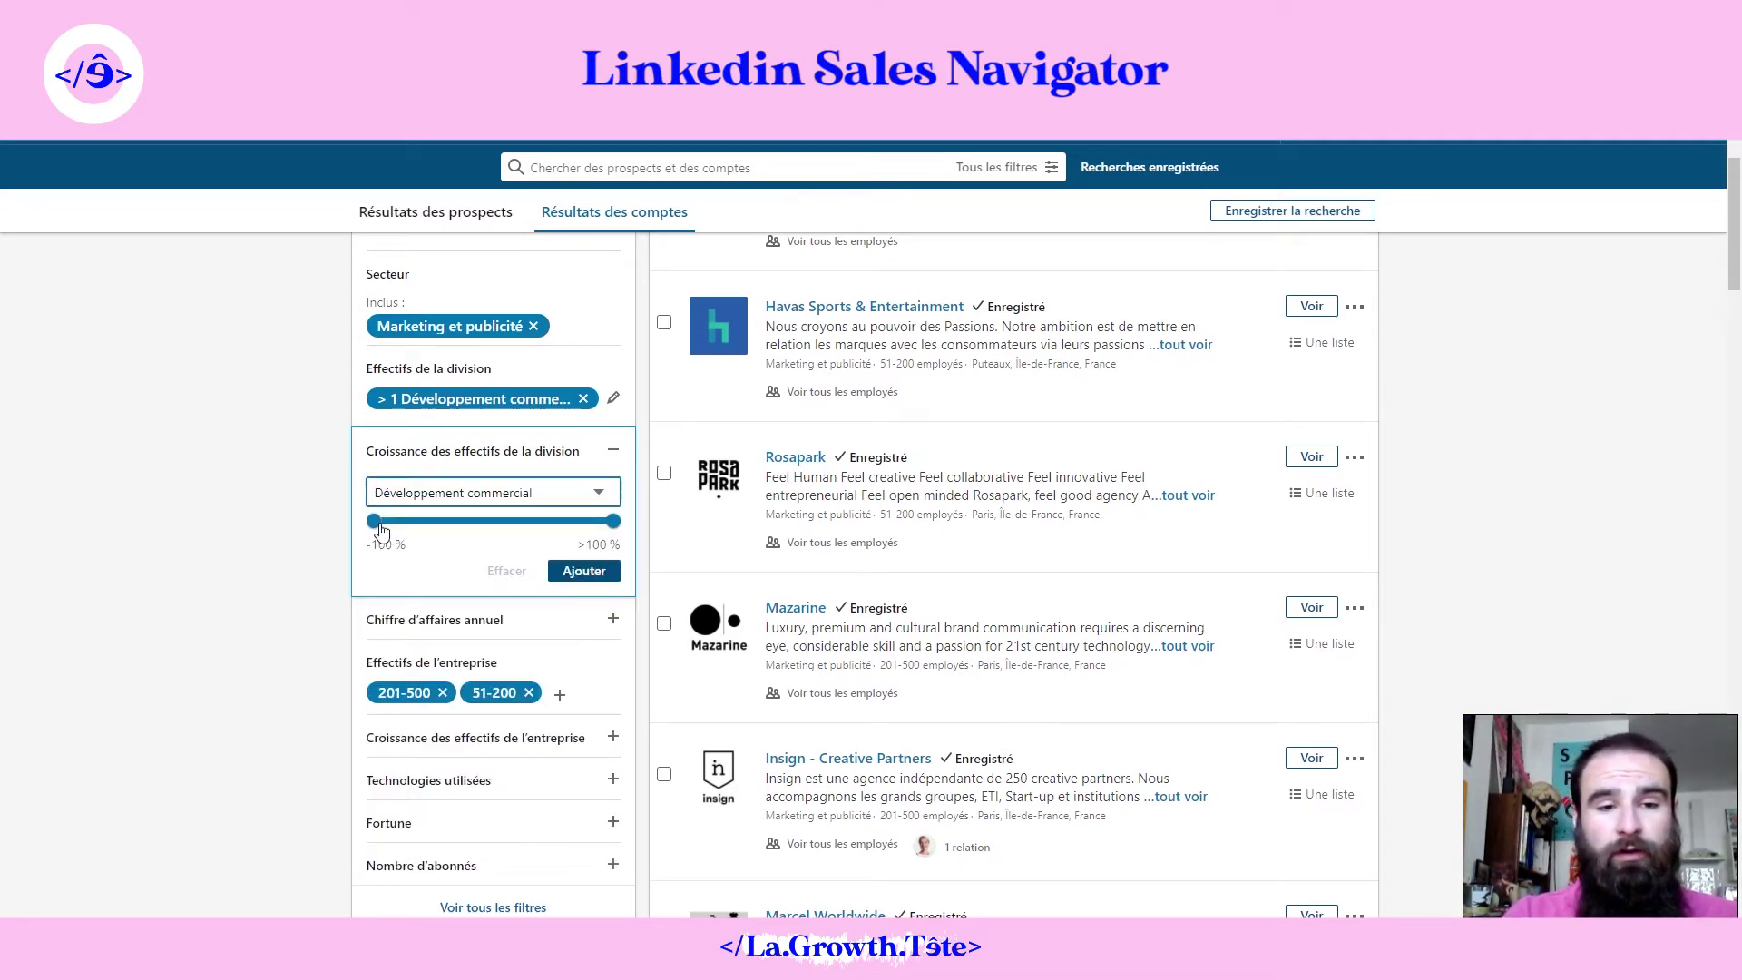
left_click_drag(376, 530, 499, 529)
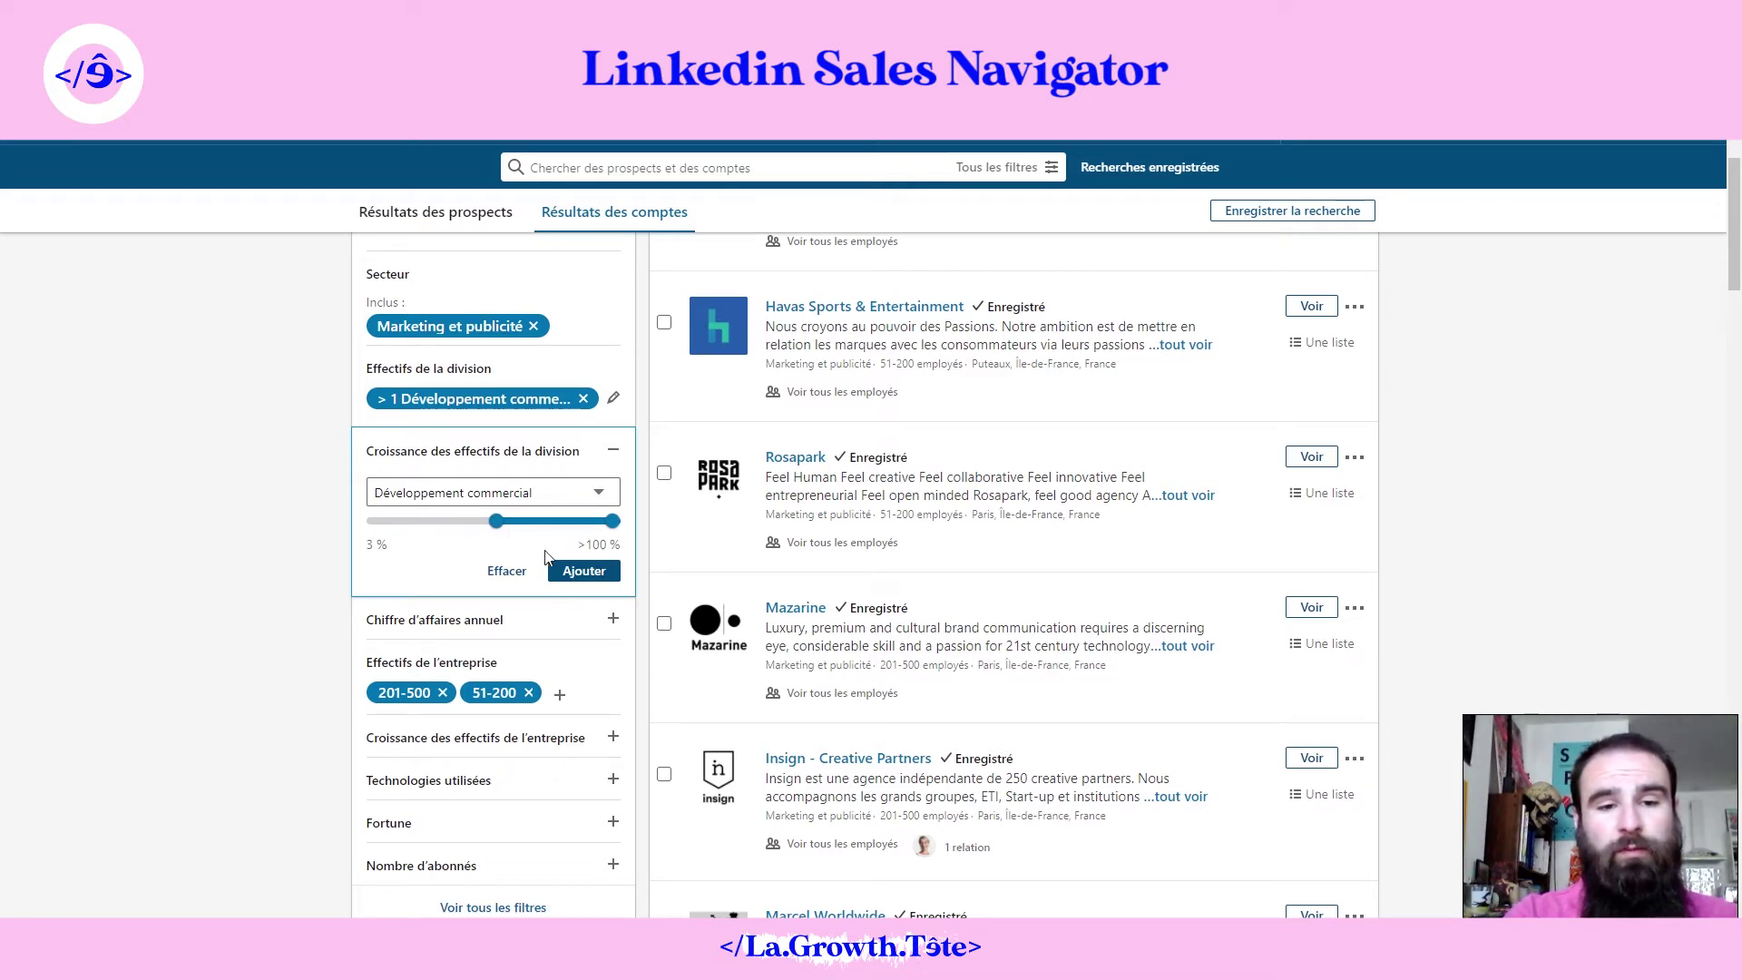
left_click(581, 569)
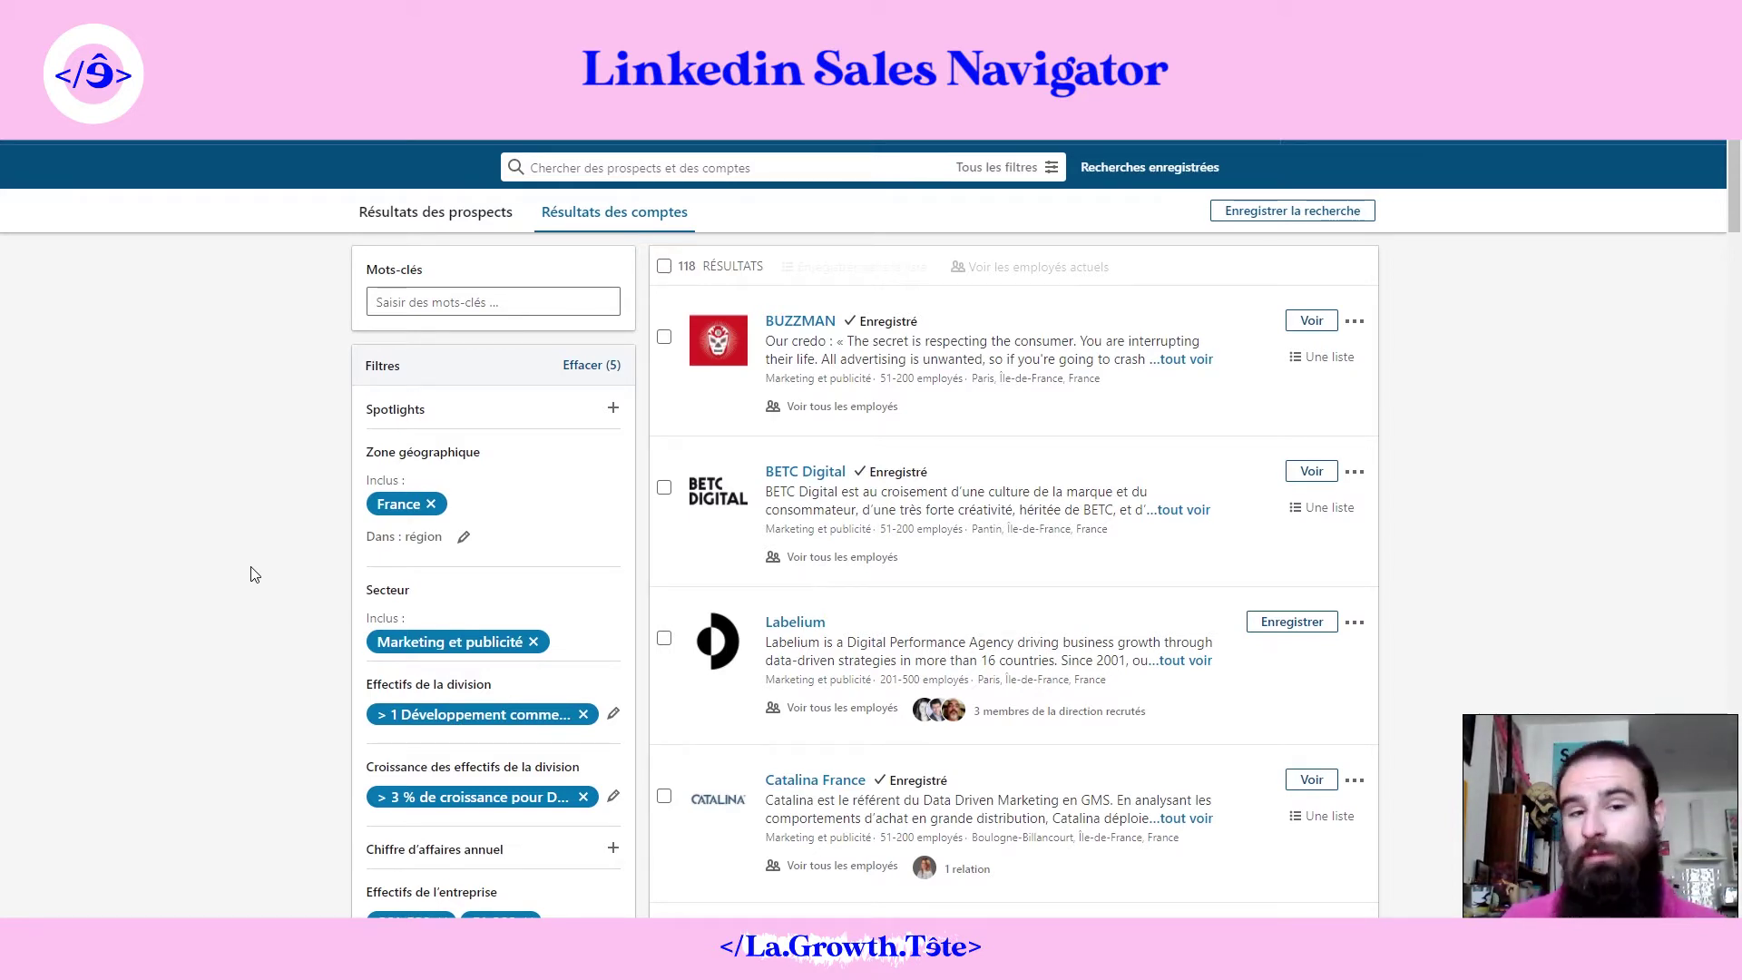
scroll(254, 574, "down", 4)
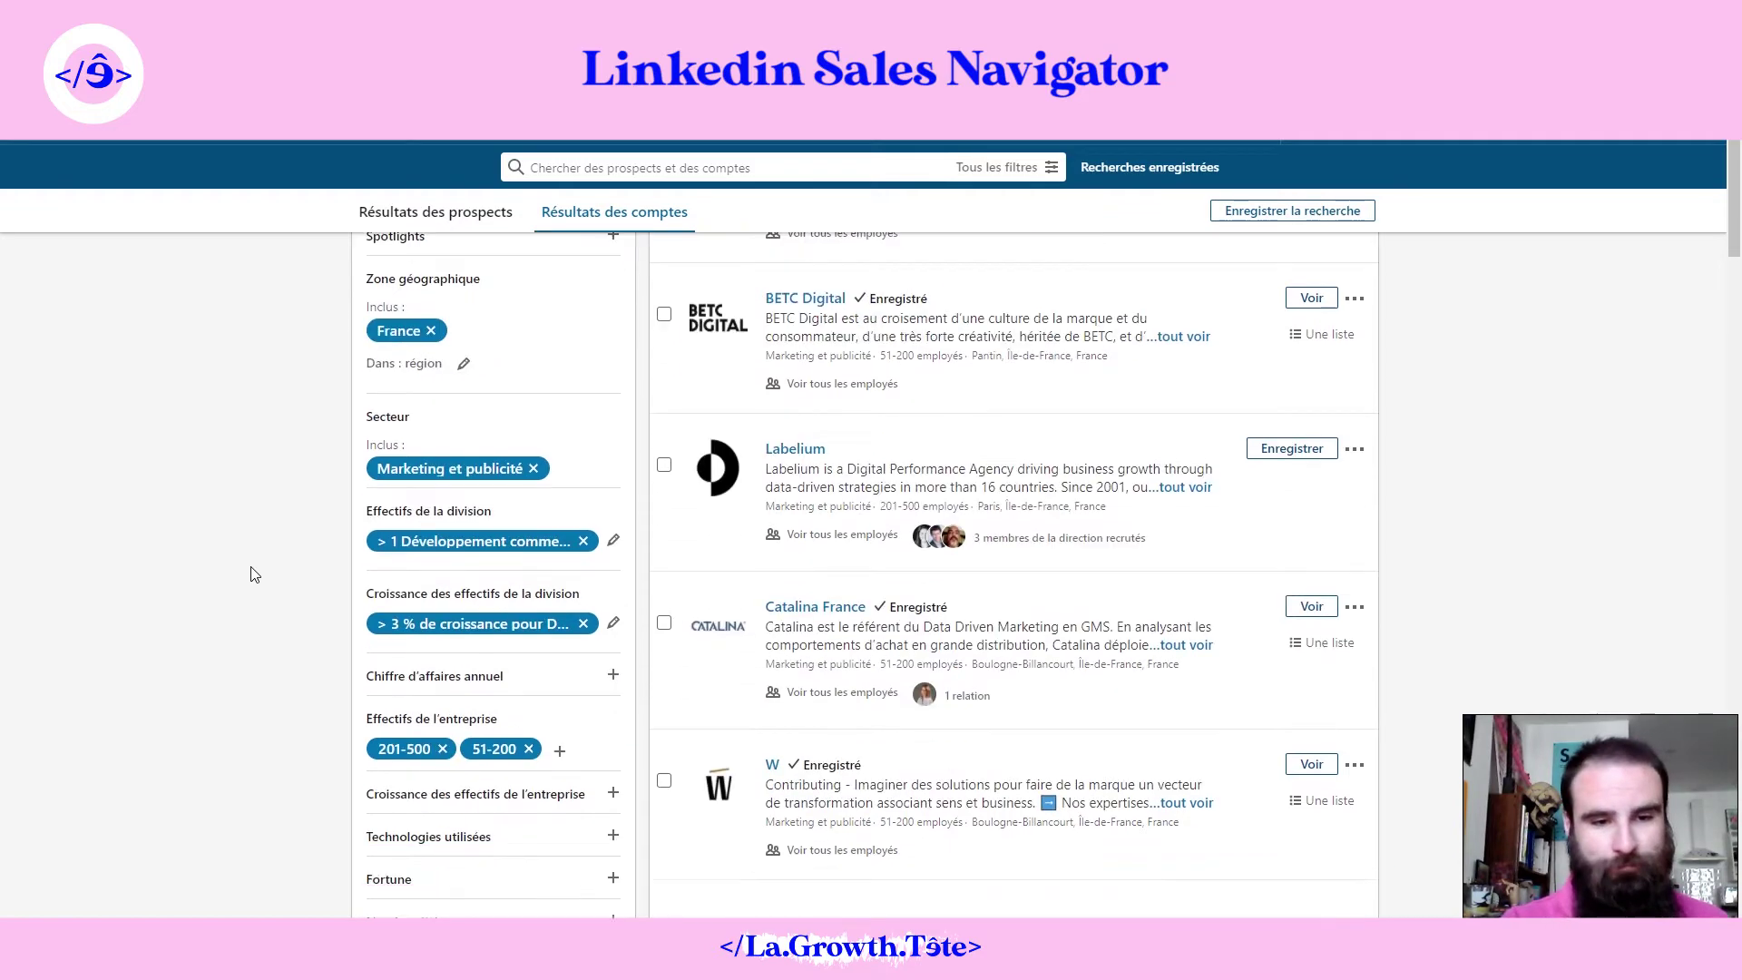
scroll(254, 574, "up", 1)
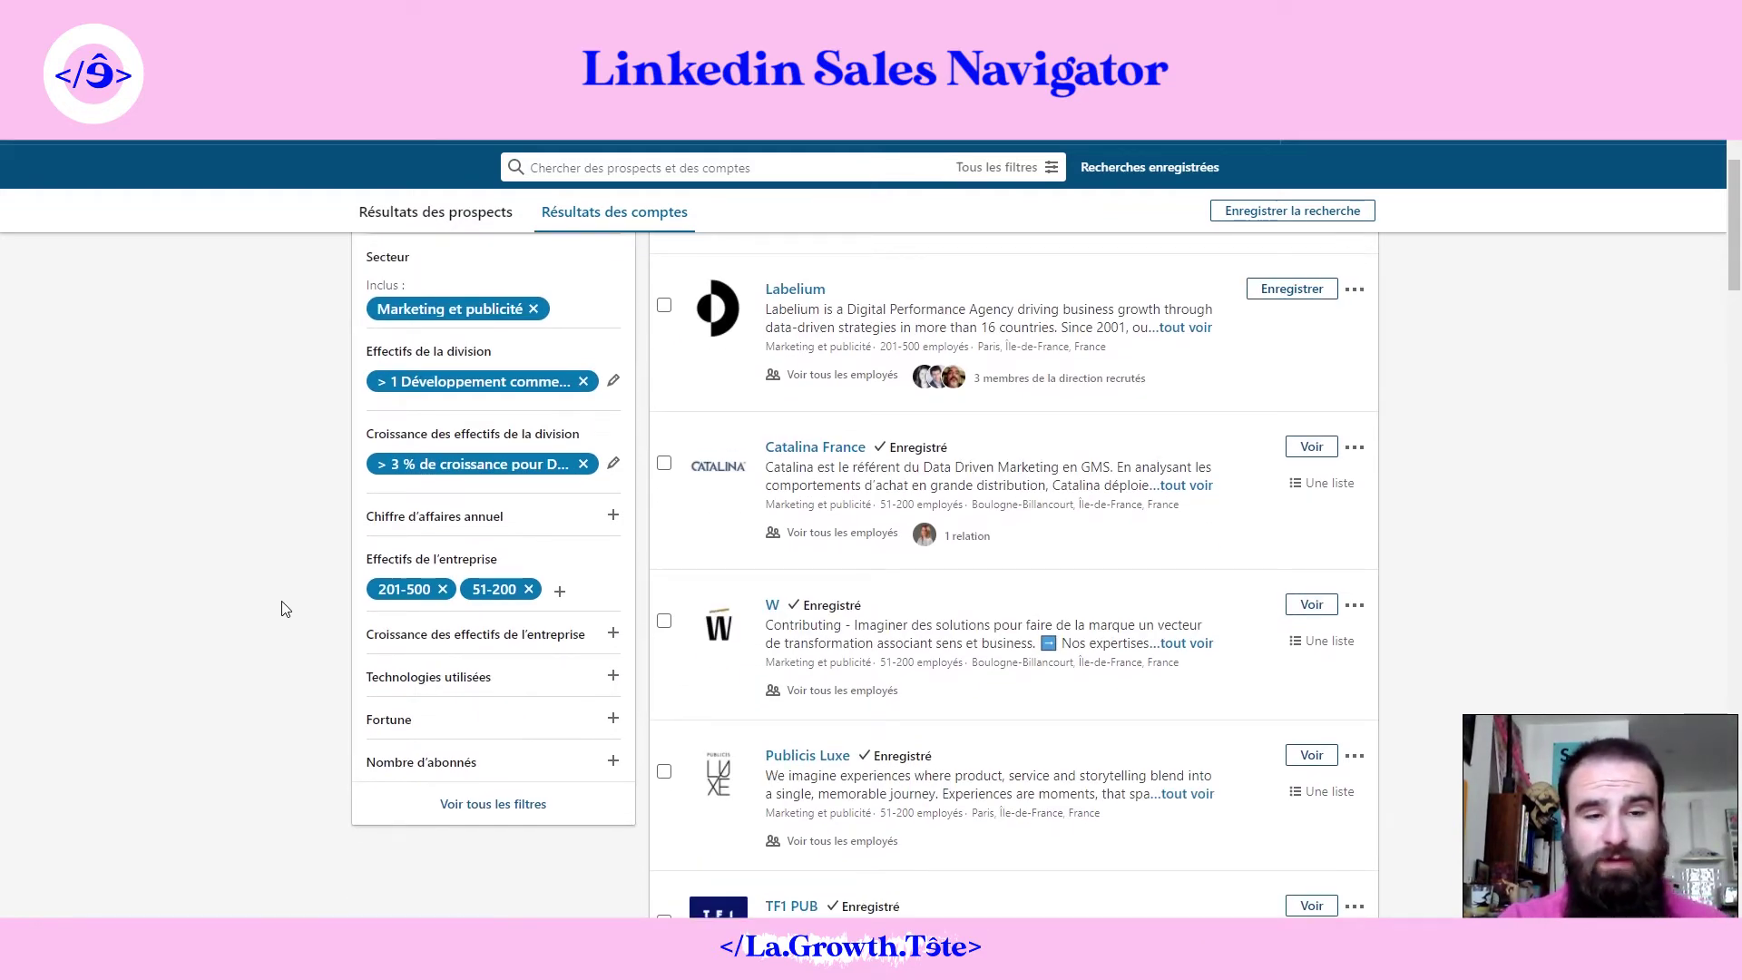
Step: Add a company headcount growth filter (Croissance des effectifs de l'entreprise) with a range from 6 % to >100 %
left_click(451, 641)
scroll(253, 597, "down", 2)
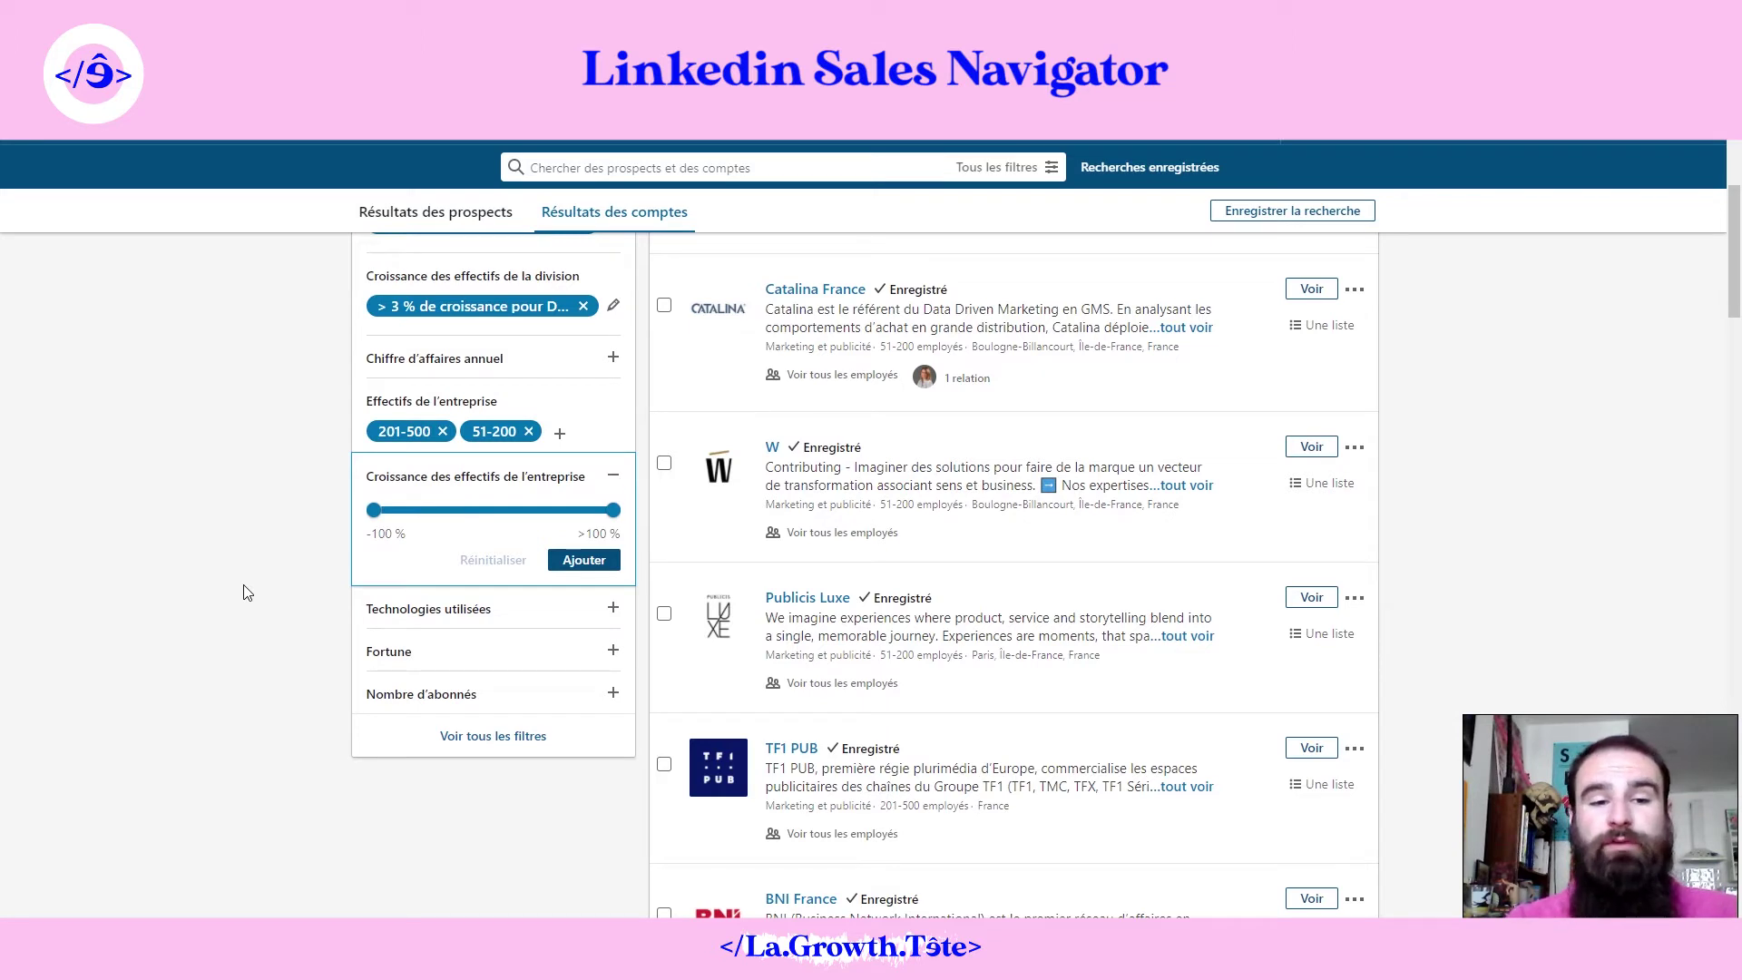
left_click_drag(374, 510, 498, 514)
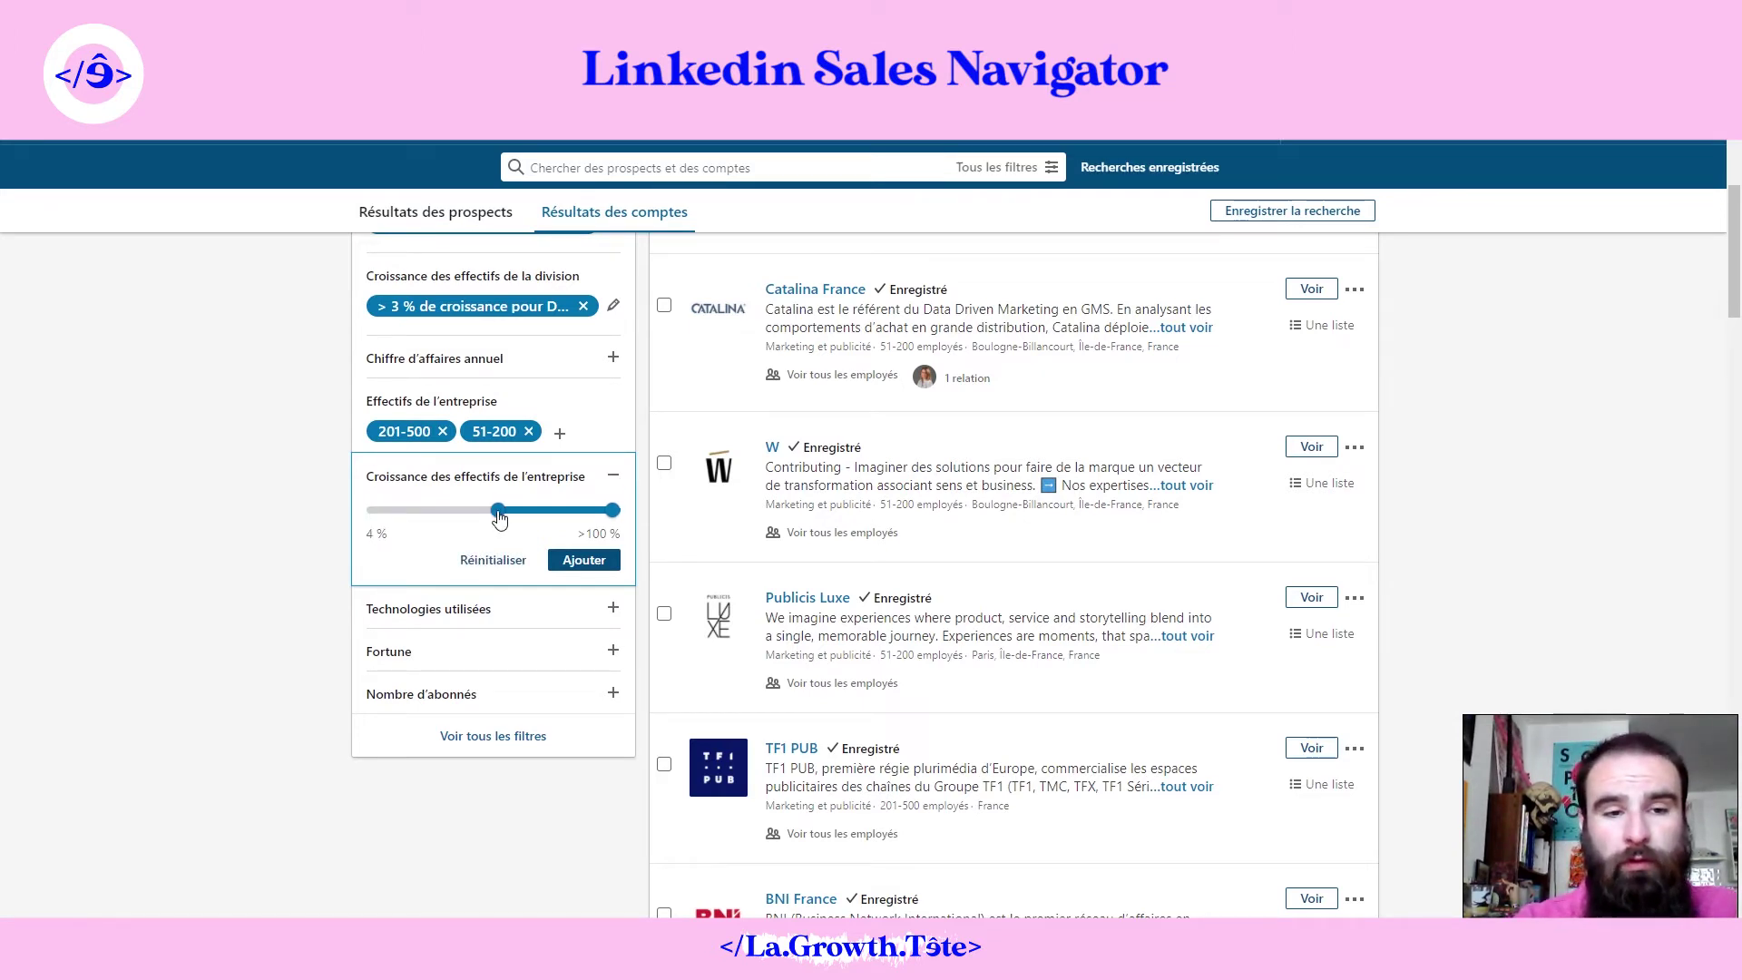
left_click_drag(499, 518, 499, 518)
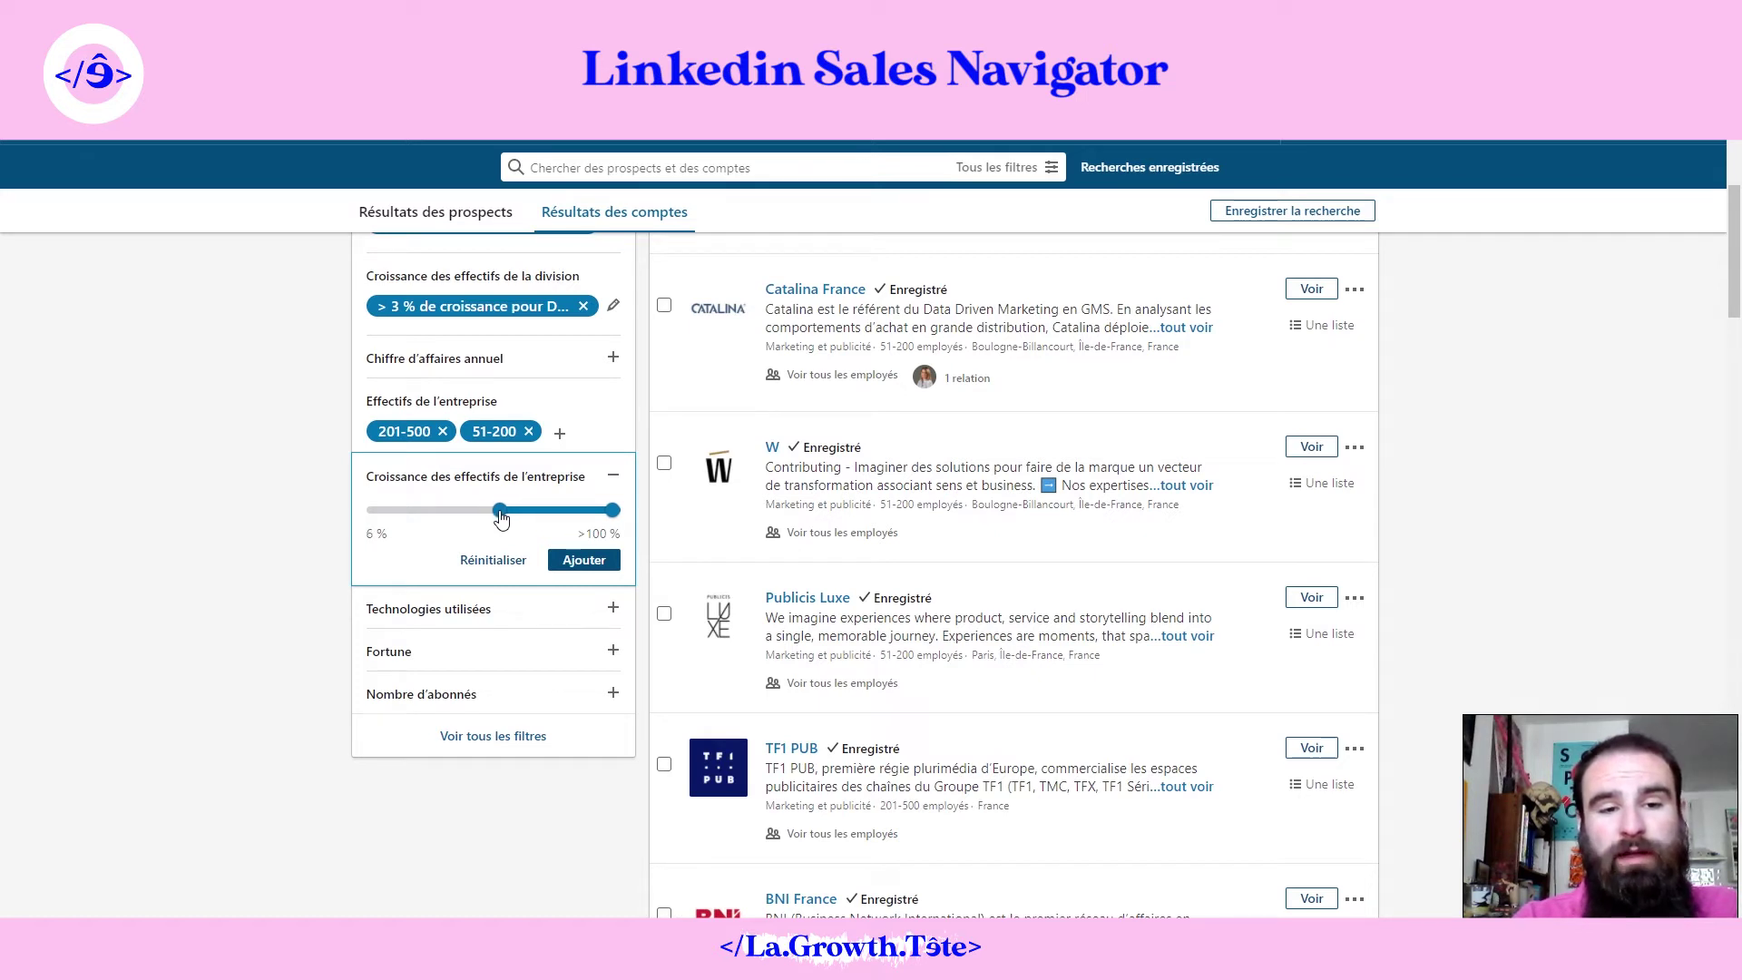
left_click(582, 563)
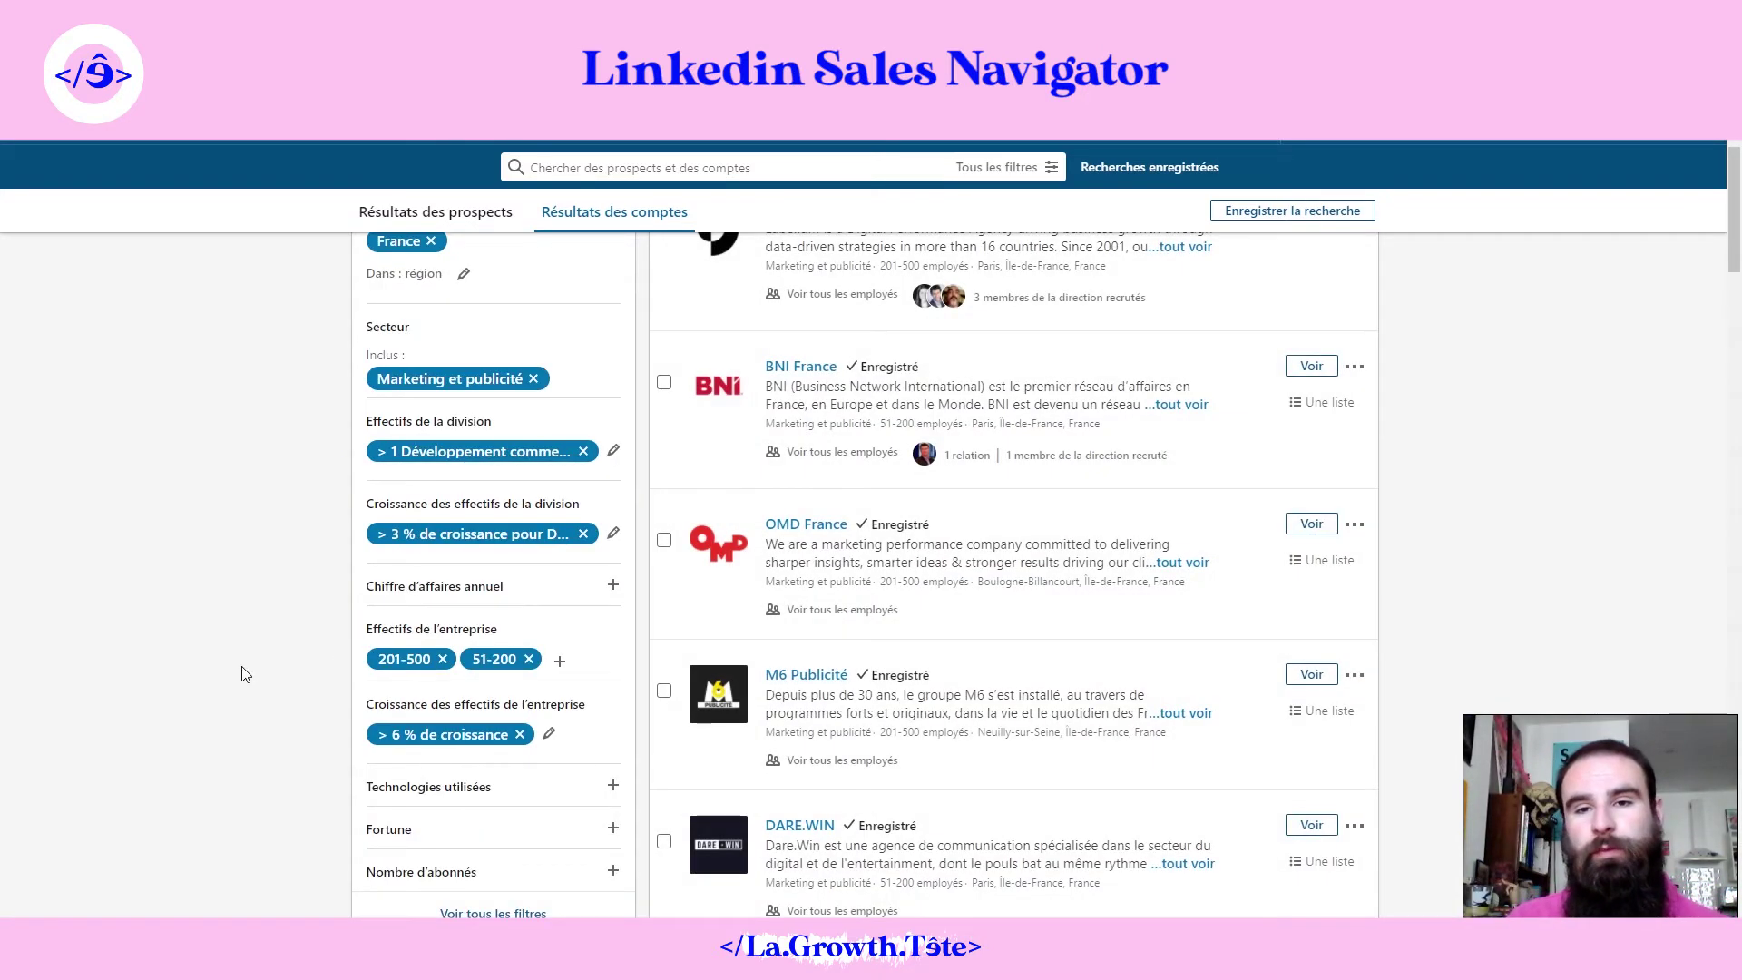
Step: Remove the company headcount growth filter from the account search
scroll(243, 673, "up", 3)
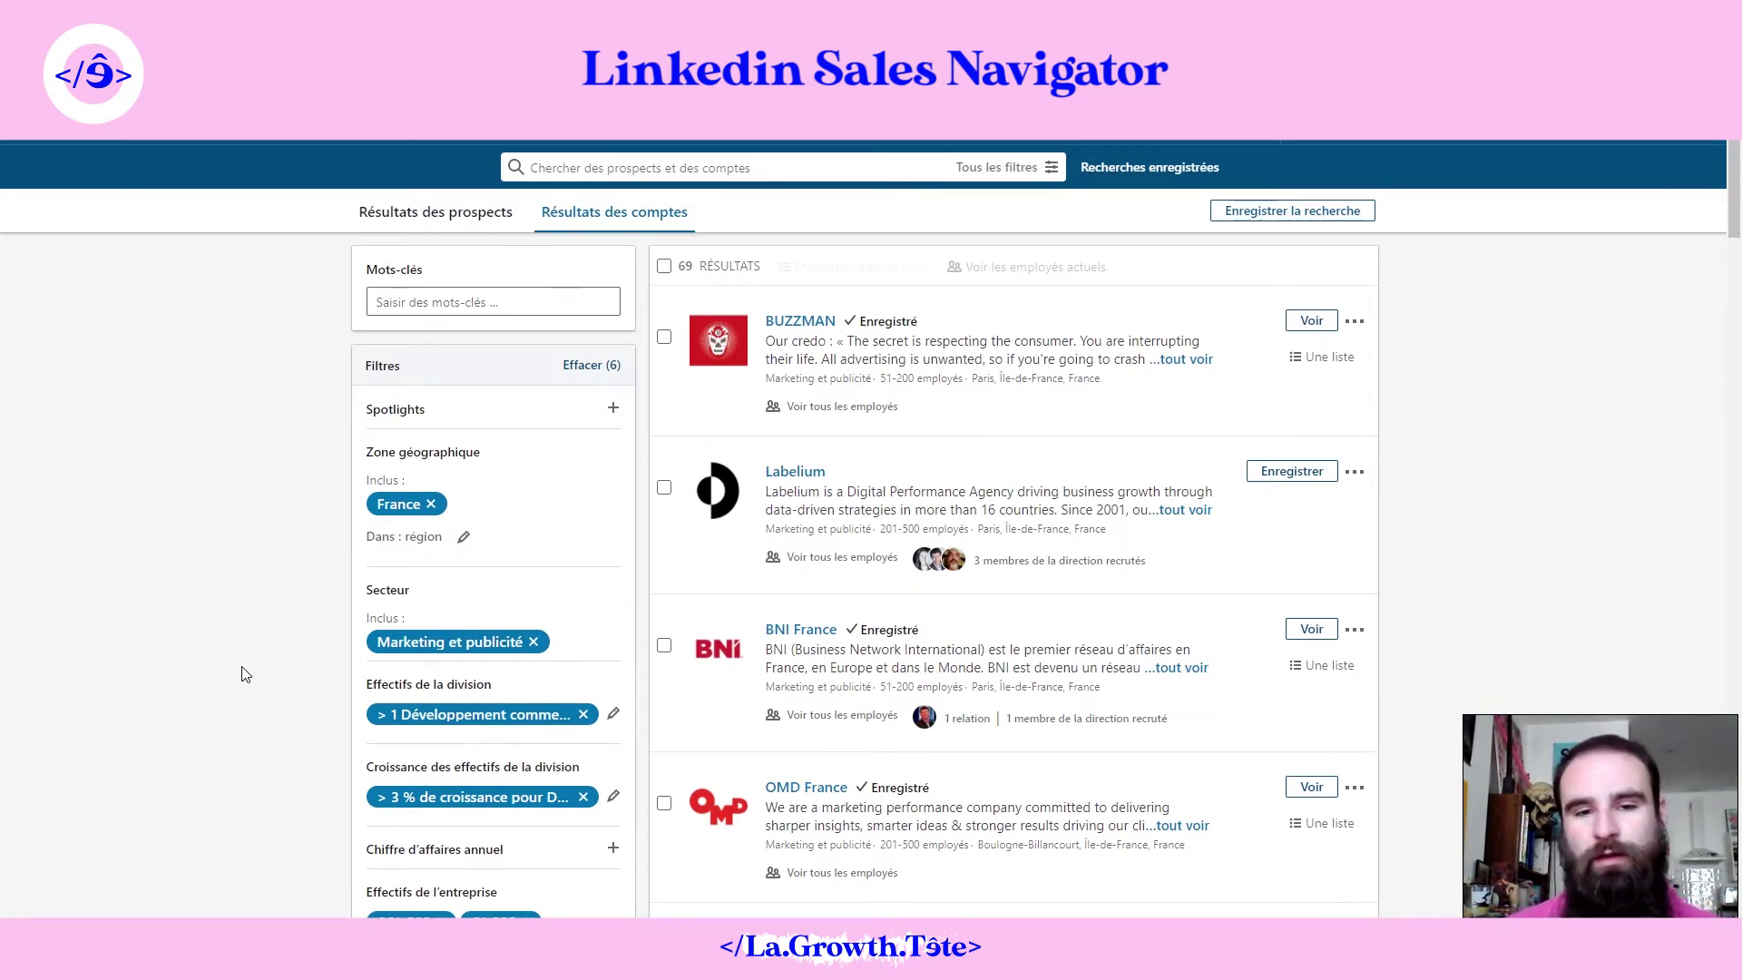
scroll(243, 673, "down", 2)
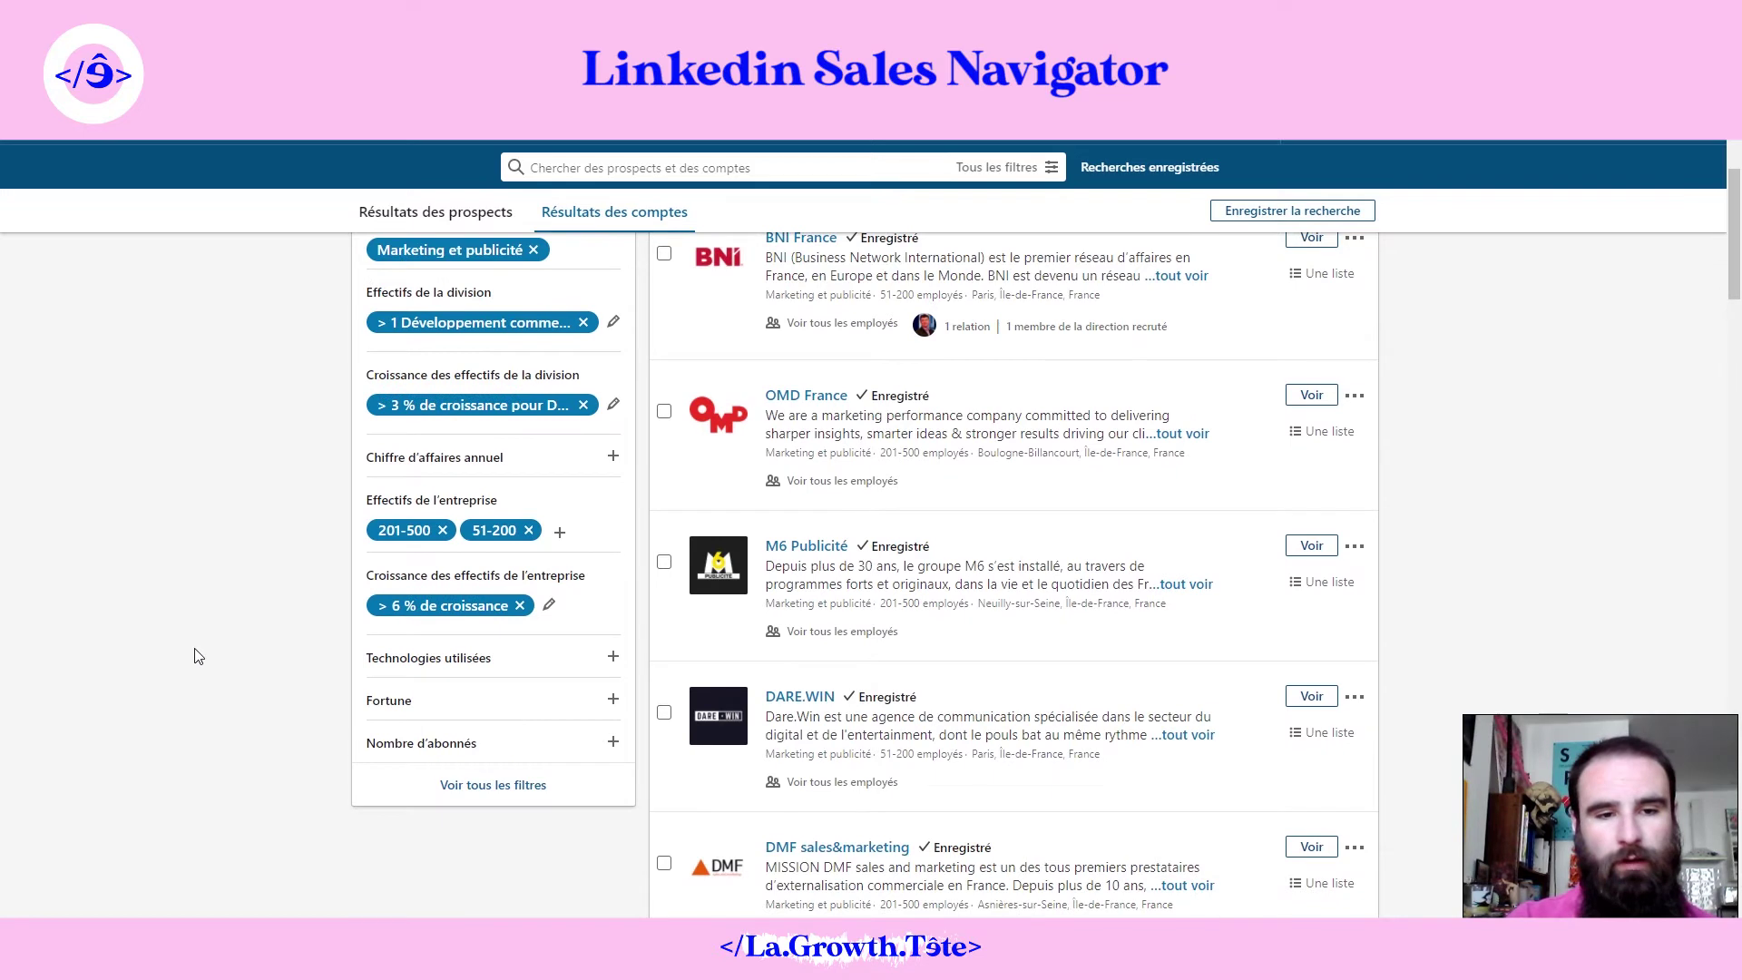
left_click(519, 605)
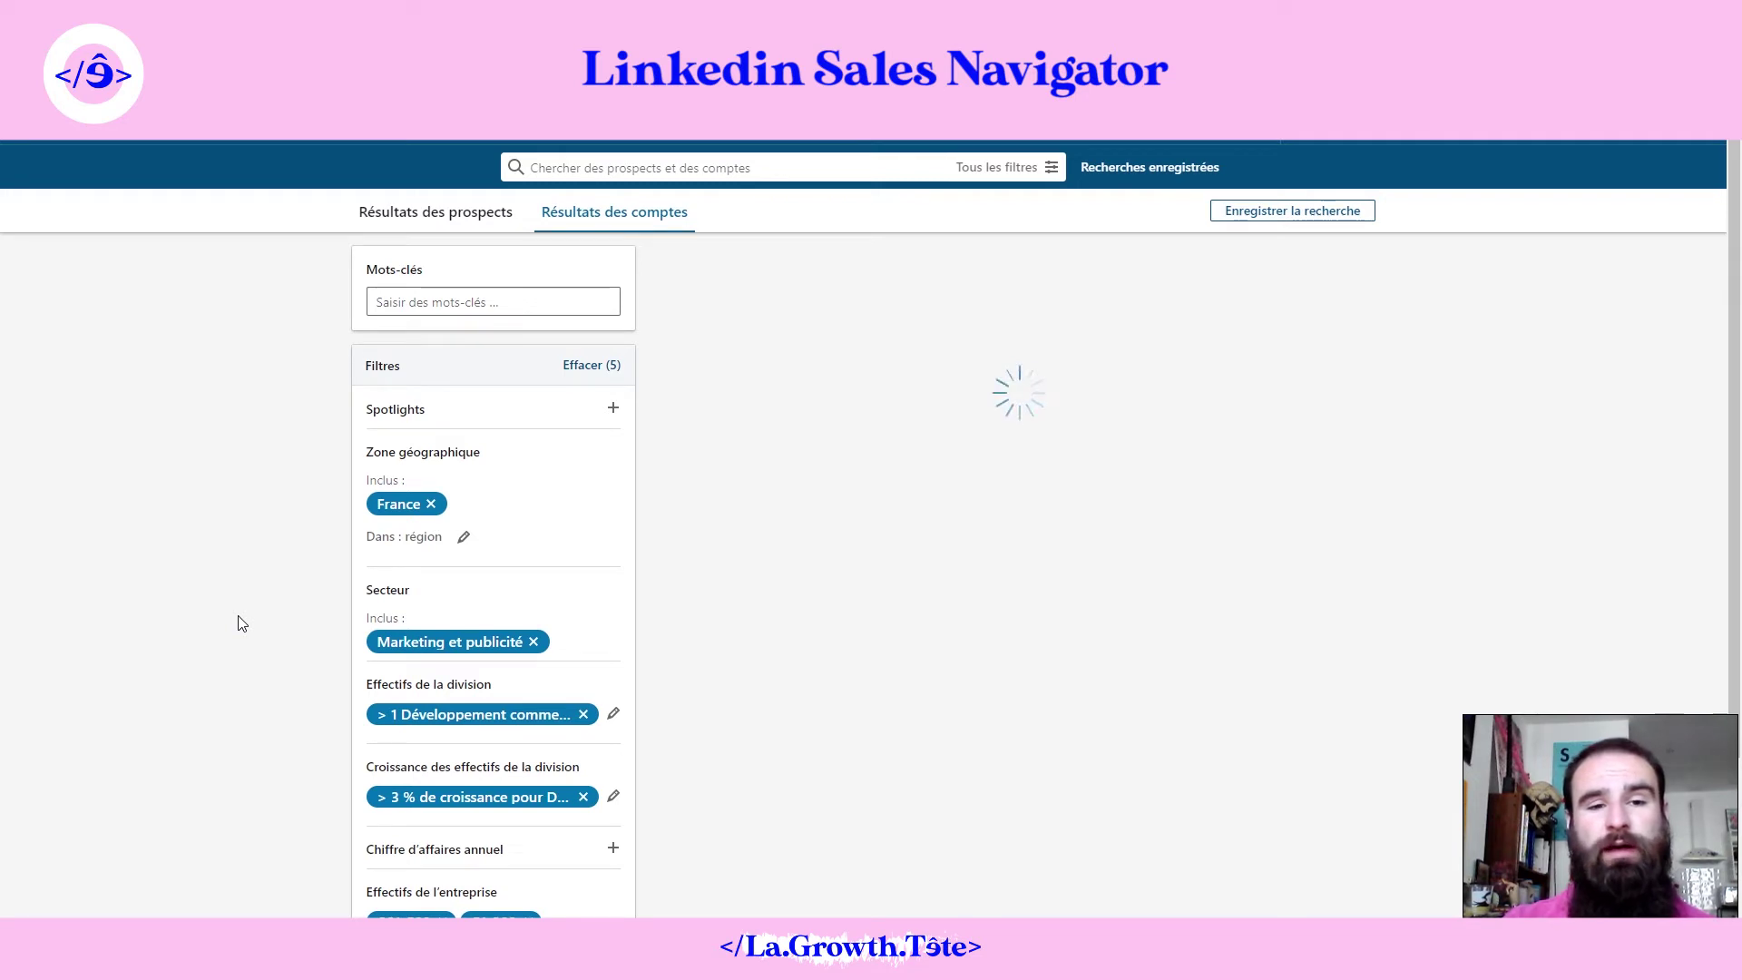
Step: Look up technologies matching "sales" in the Technologies utilisées filter, and close the filter without adding one
scroll(242, 623, "down", 2)
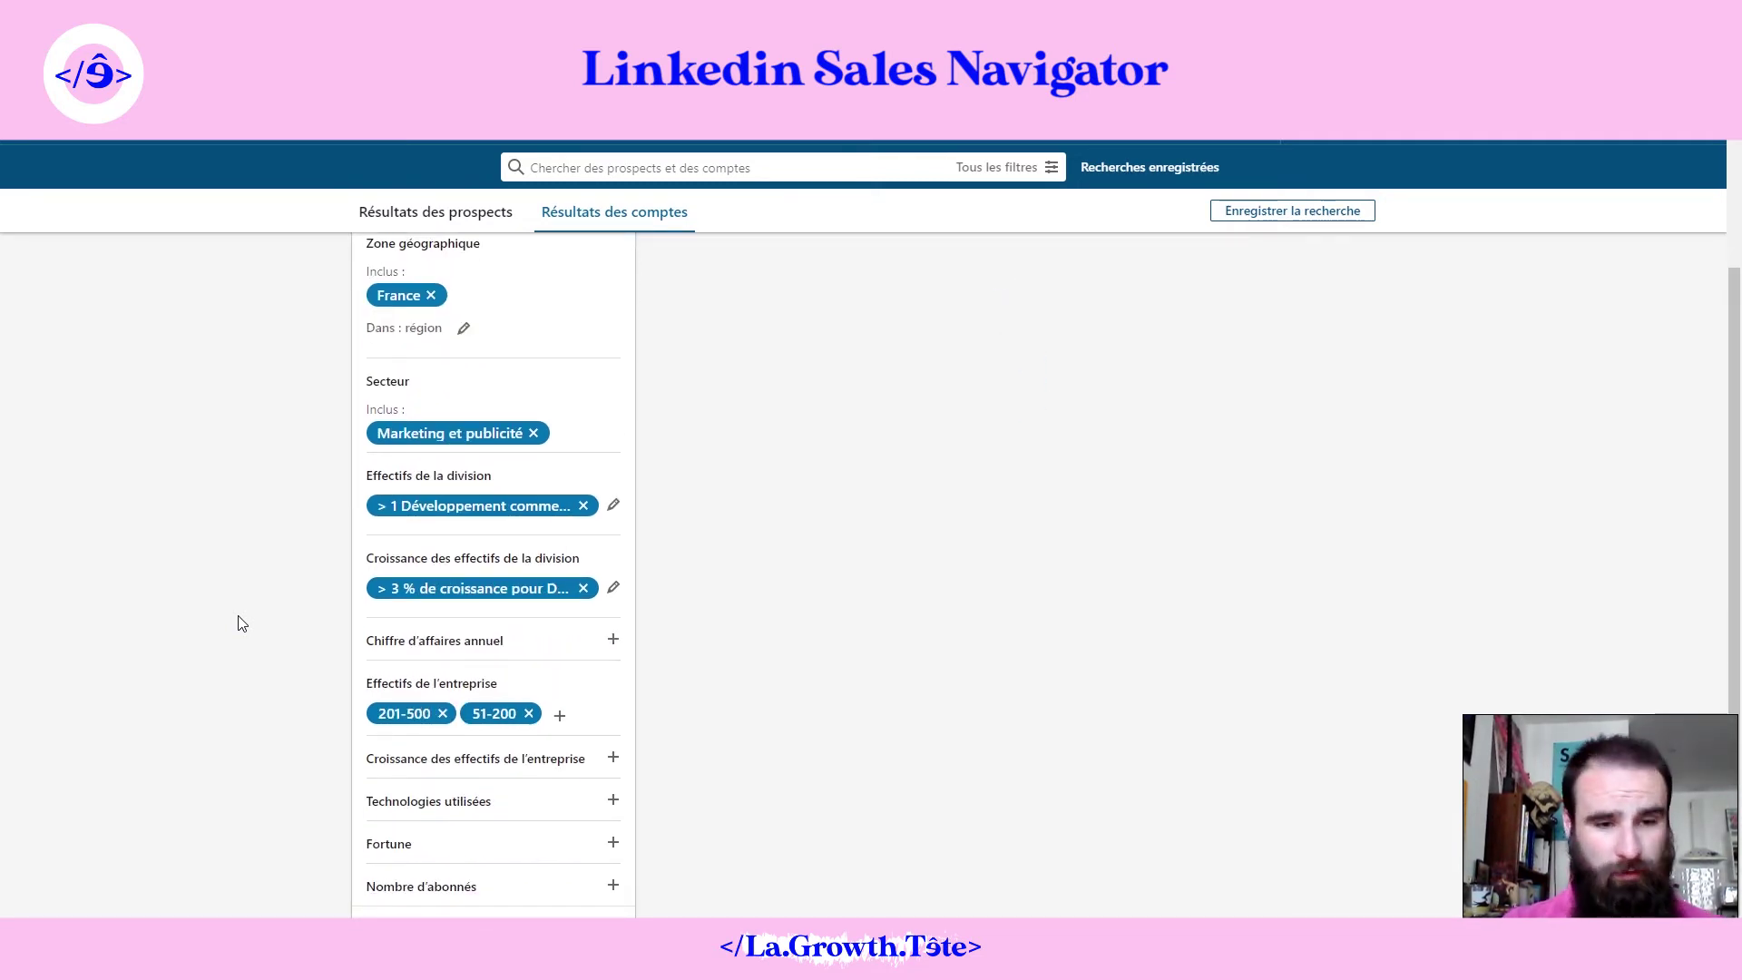
left_click(469, 788)
scroll(145, 845, "down", 3)
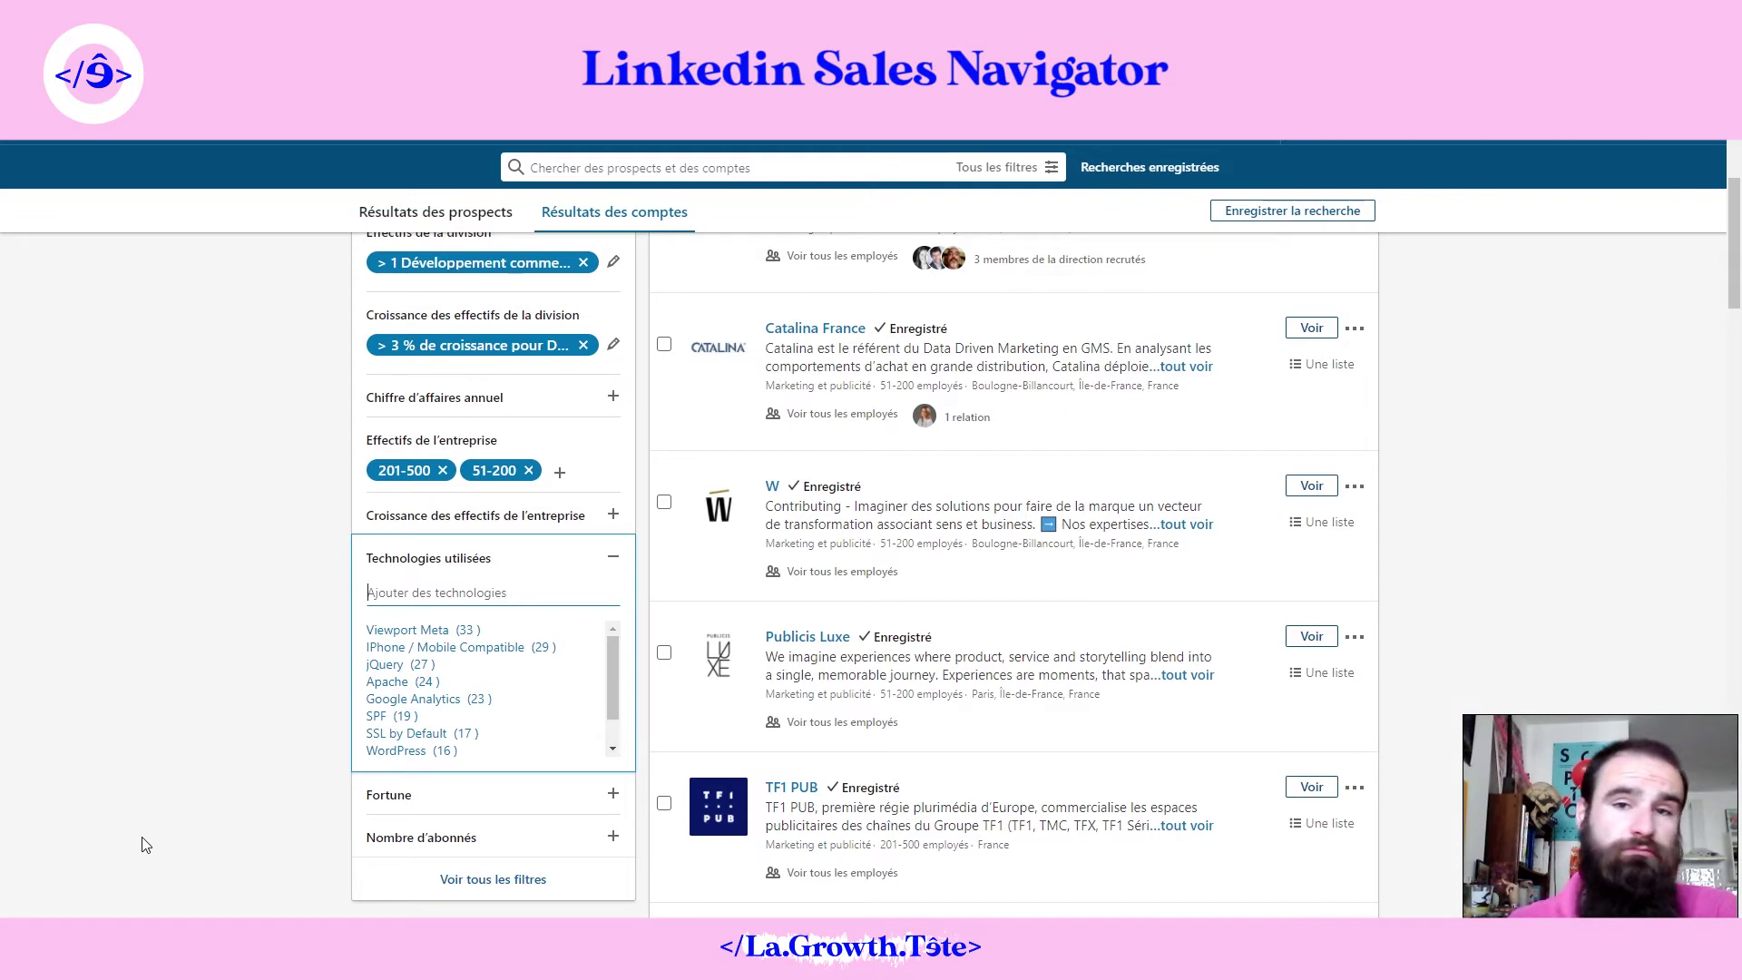
type("sales")
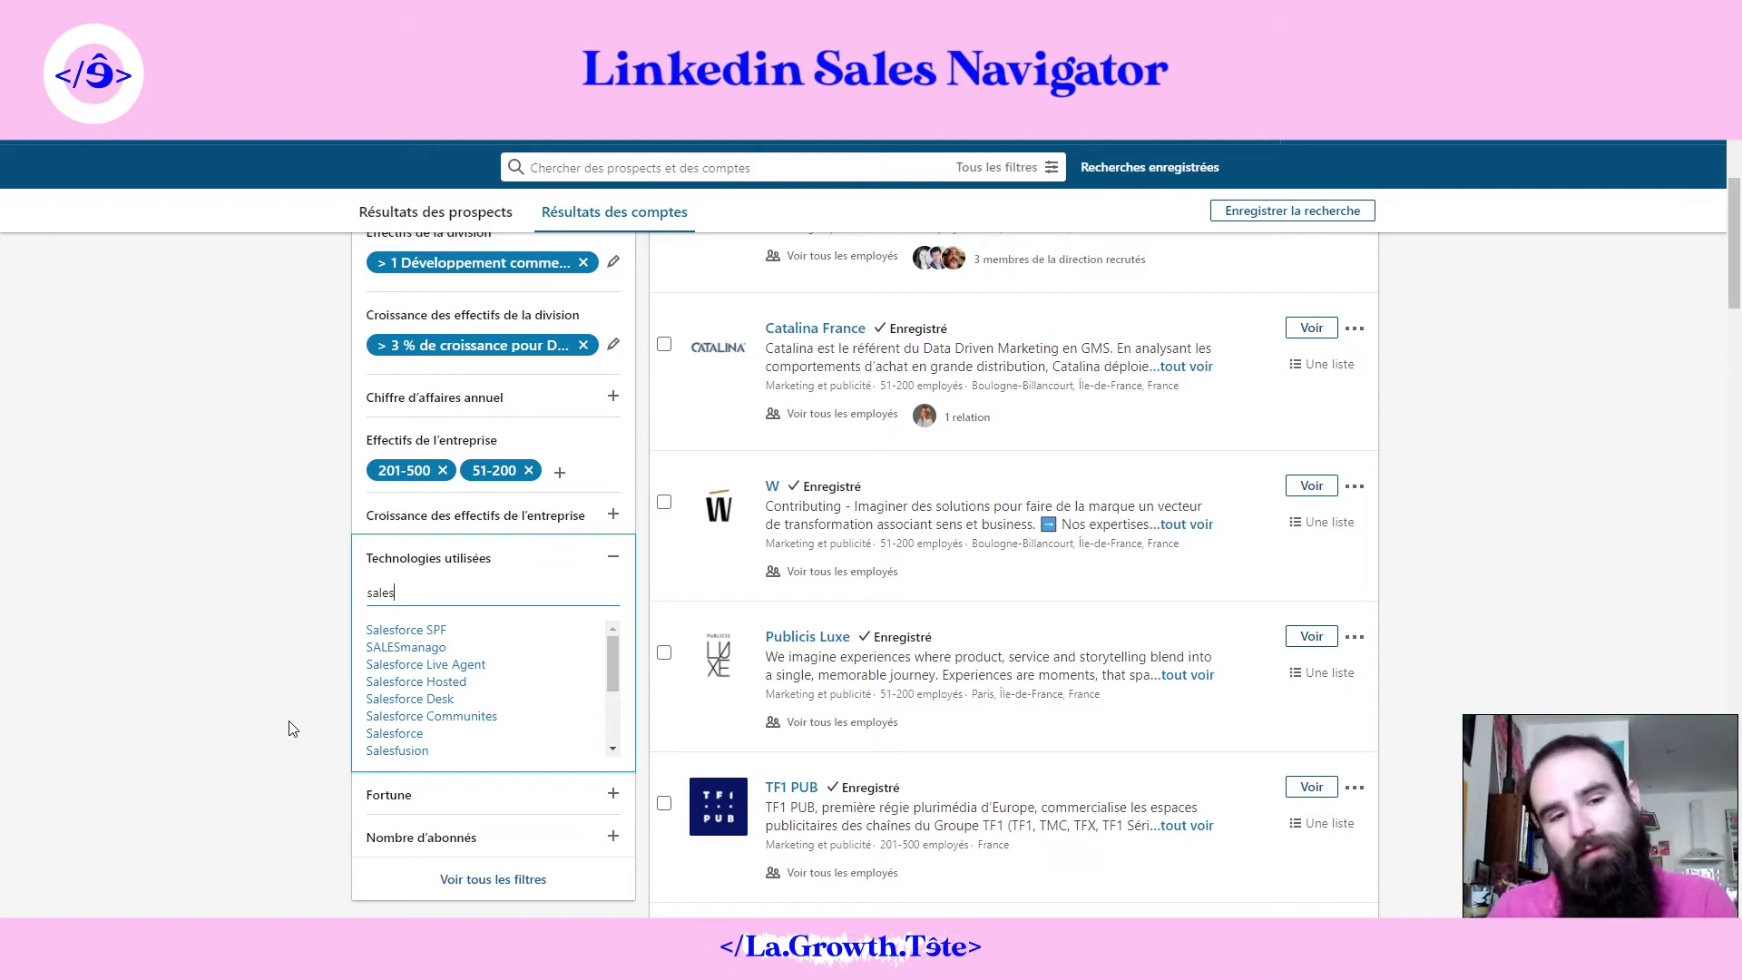
double_click(427, 596)
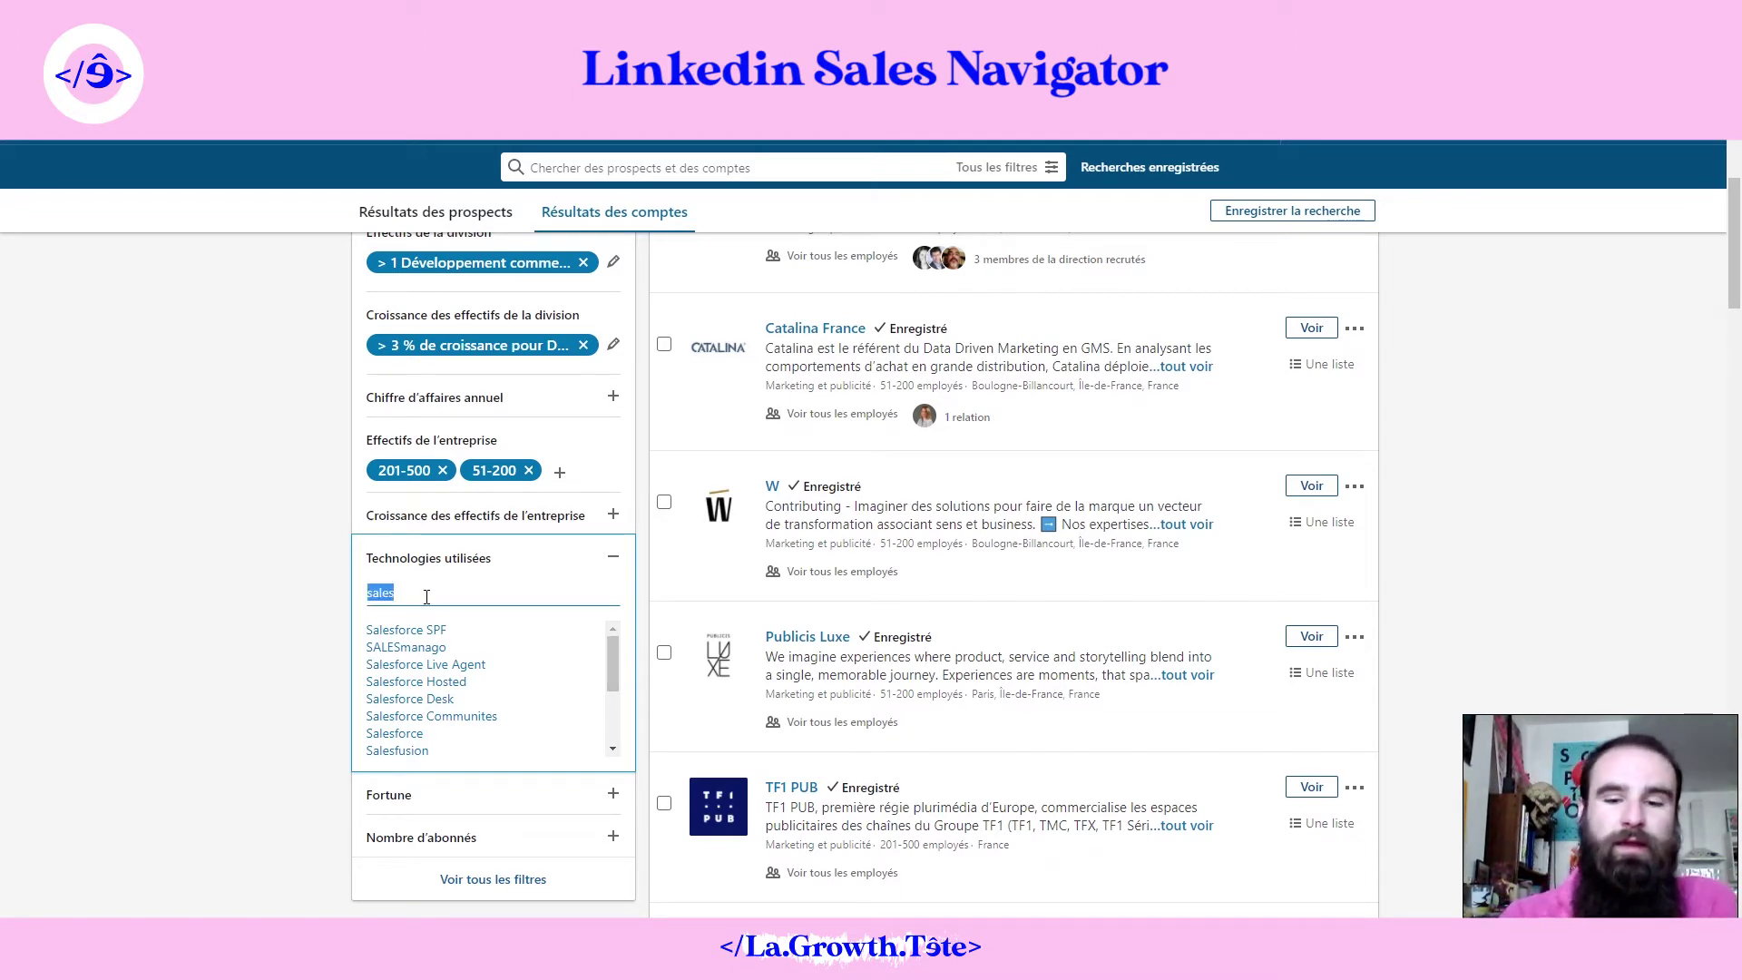
key("BackSpace")
left_click(276, 628)
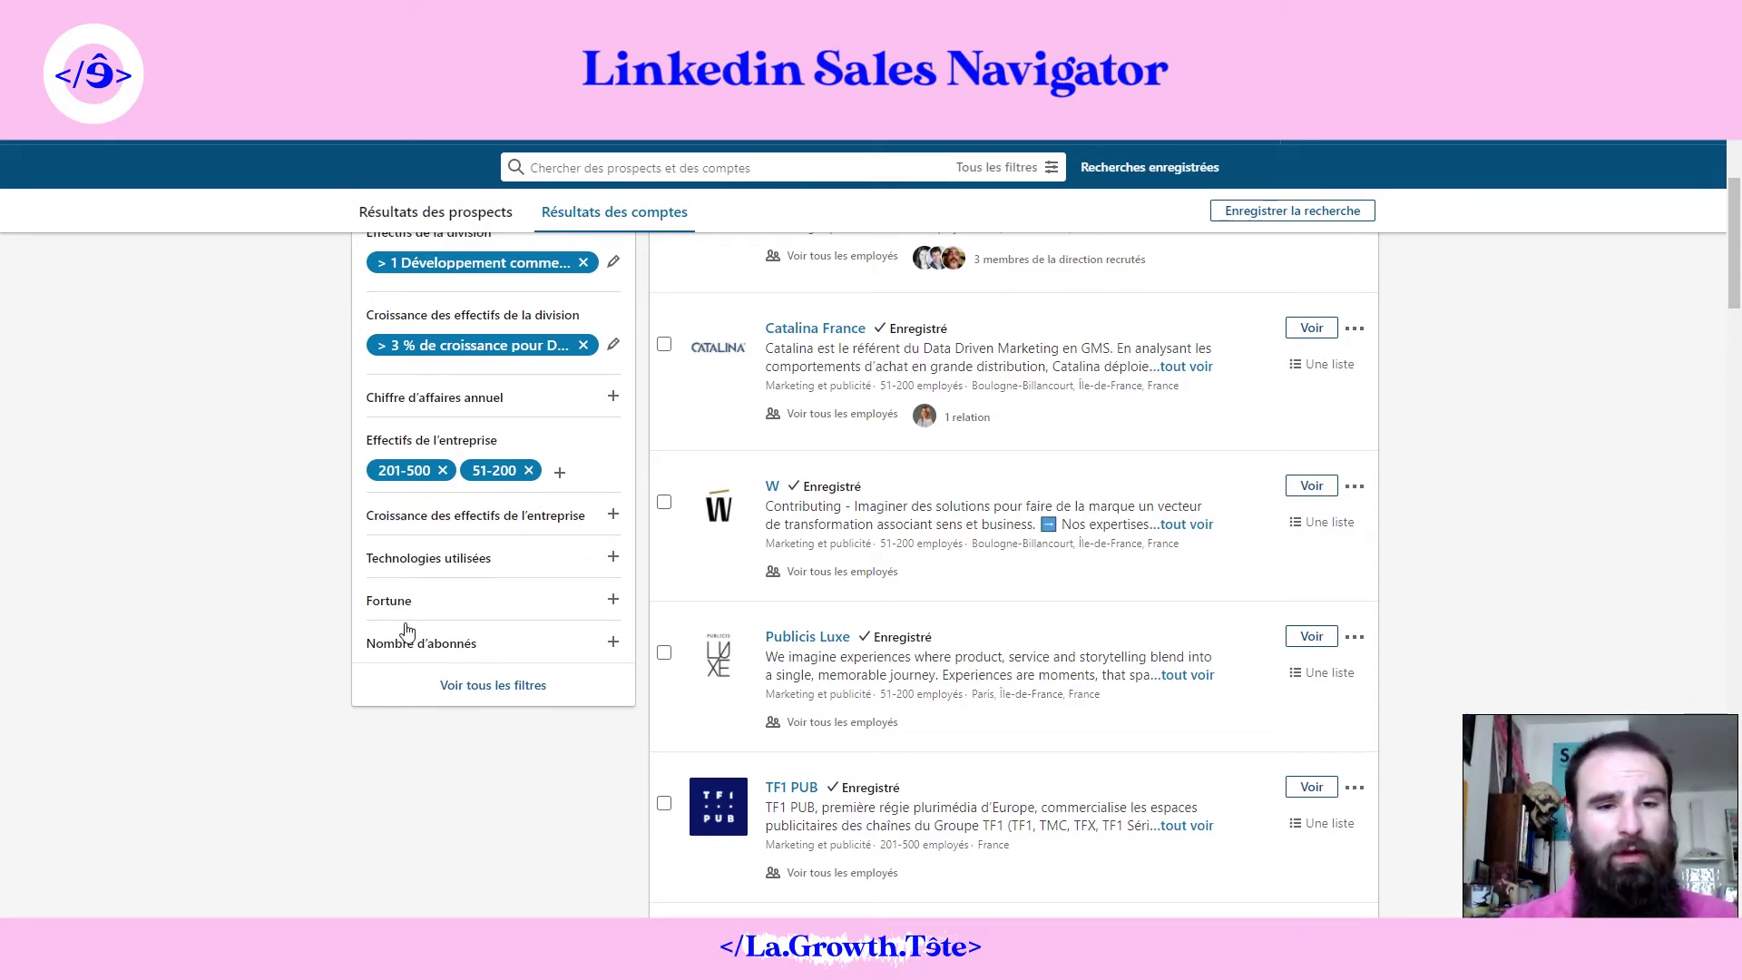
Step: Try the Spotlights filter for accounts with fundraising (comptes avec des levées de fonds) and remove it again
scroll(269, 578, "up", 5)
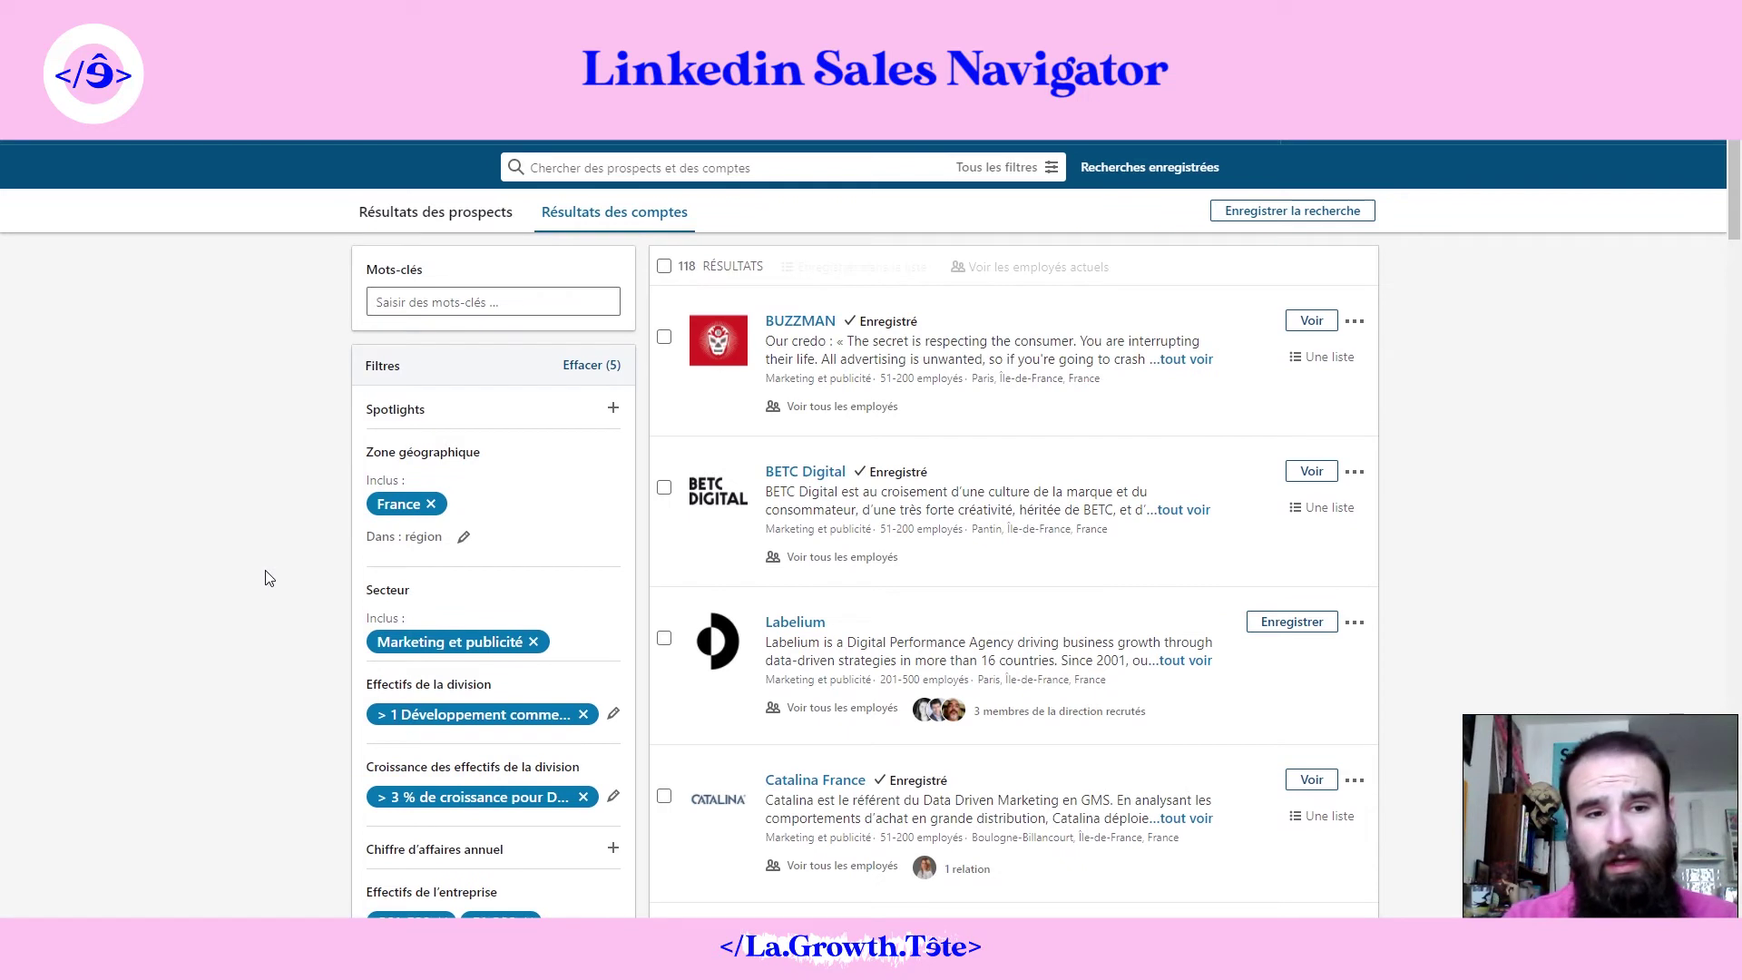
left_click(460, 421)
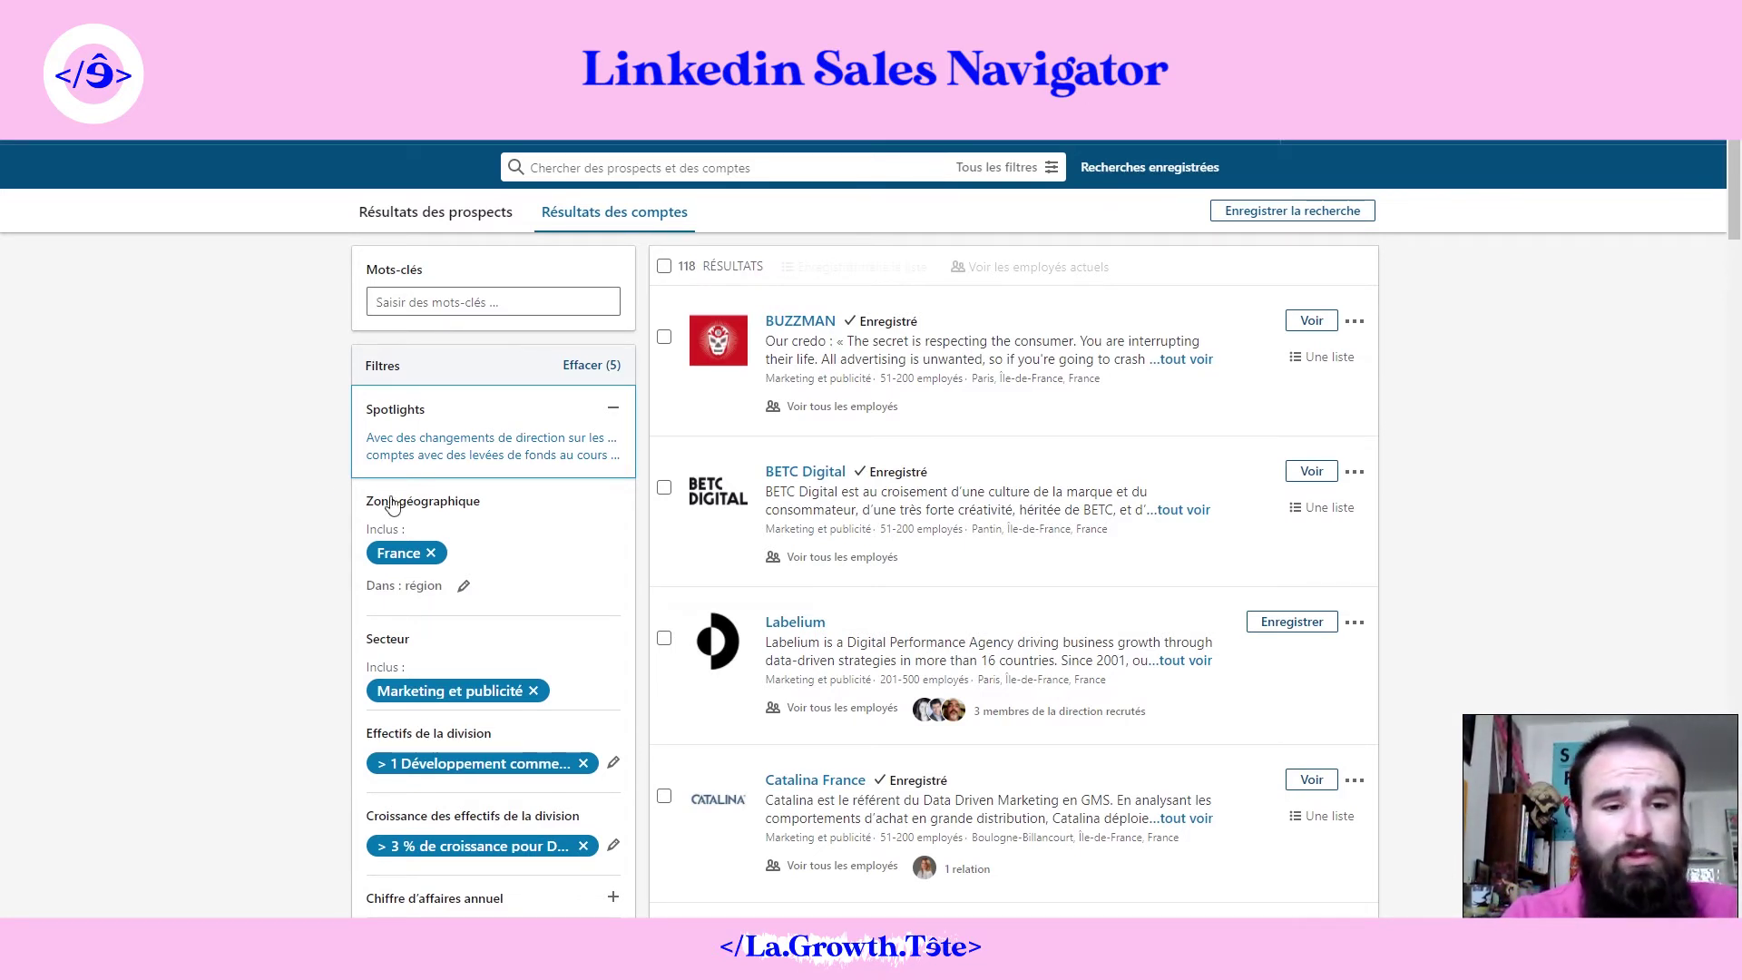
left_click(541, 457)
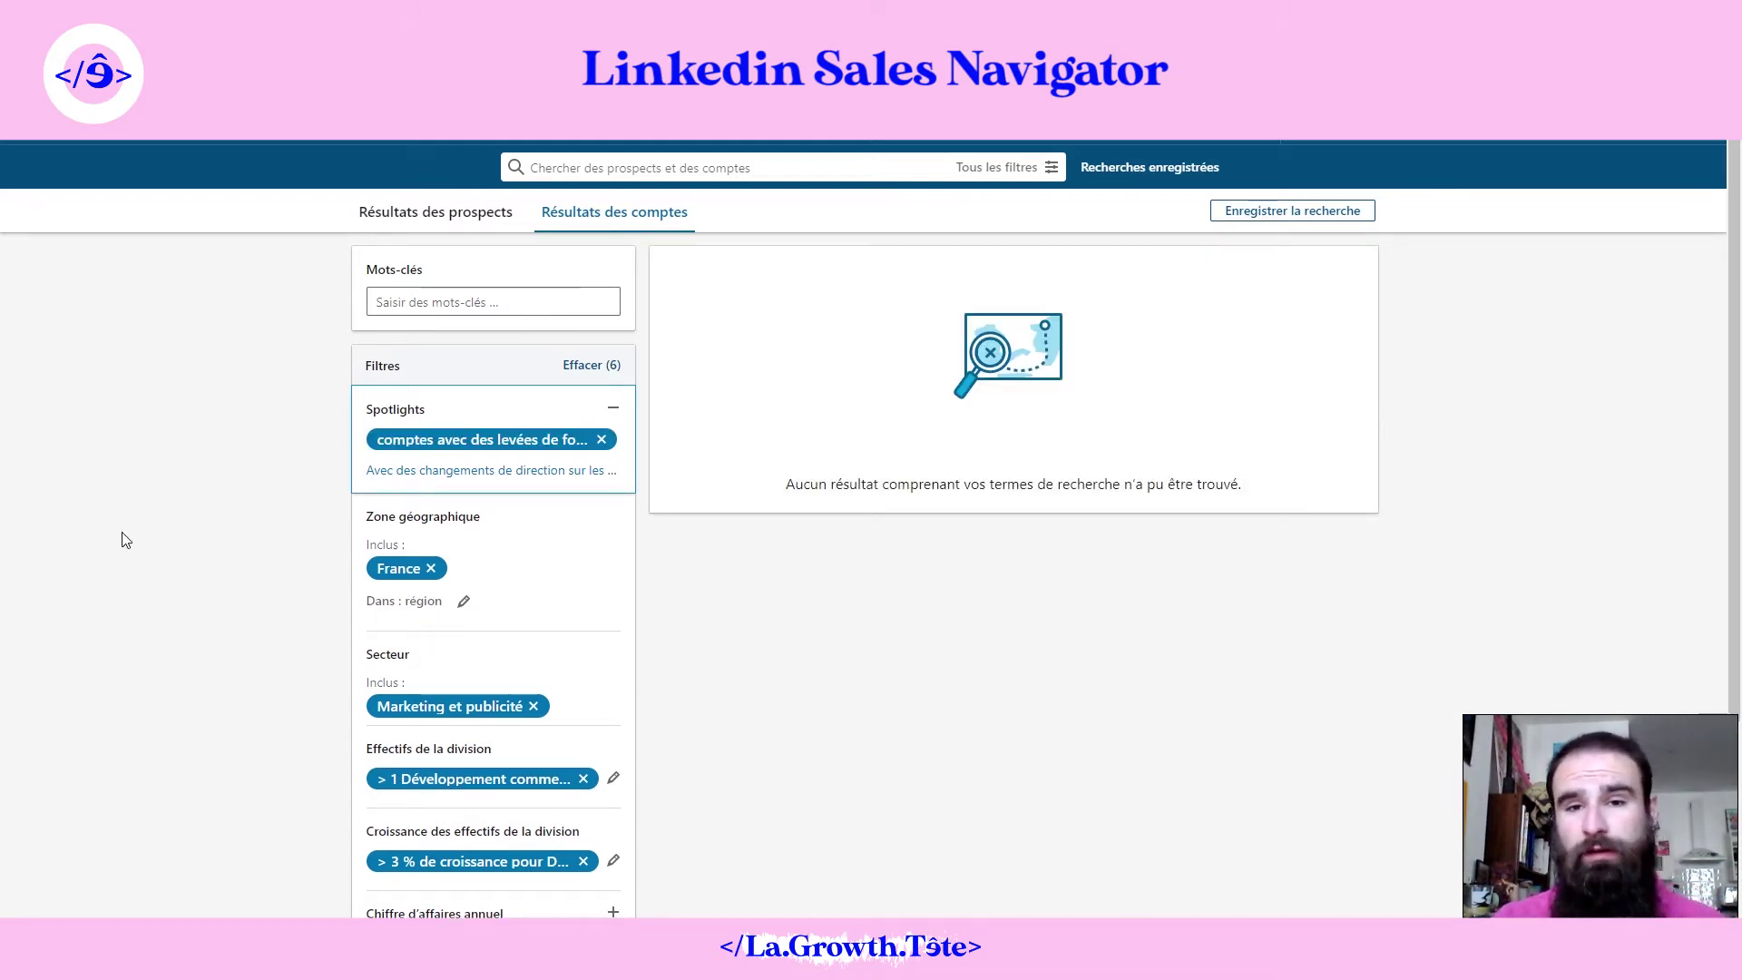
left_click(600, 440)
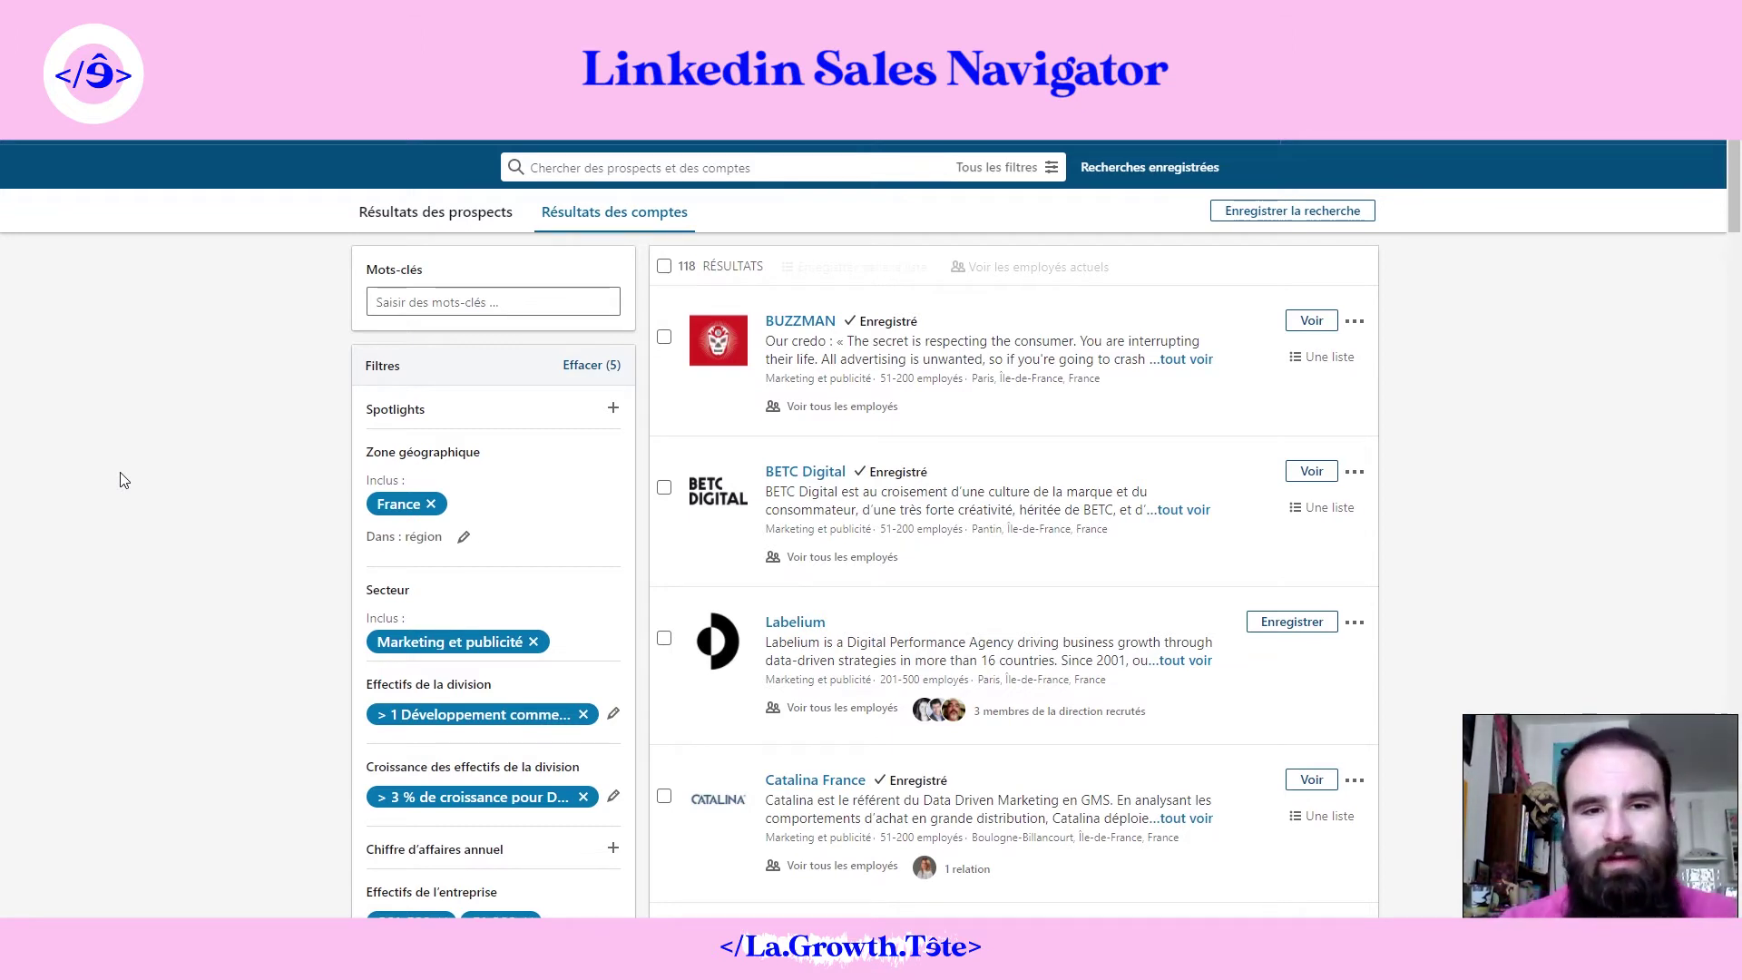
Step: Save all 25 accounts on the first results page to a new account list named "Démo growth tete (2)"
left_click(664, 266)
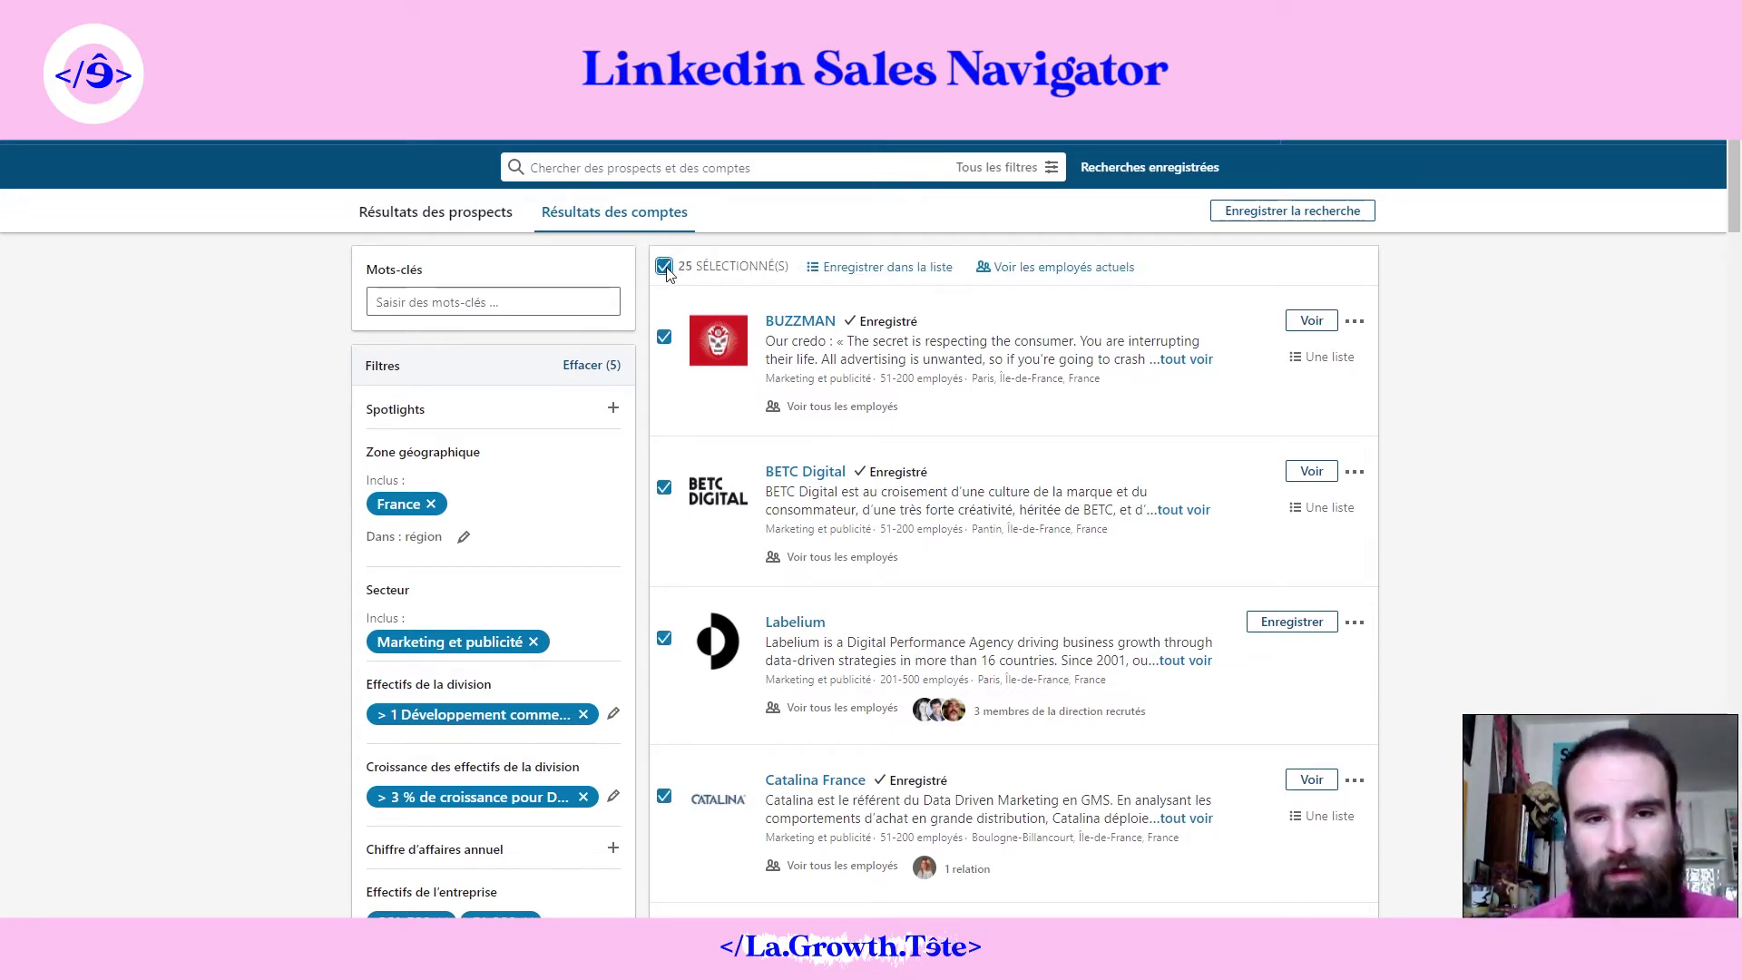
left_click(664, 266)
left_click(663, 267)
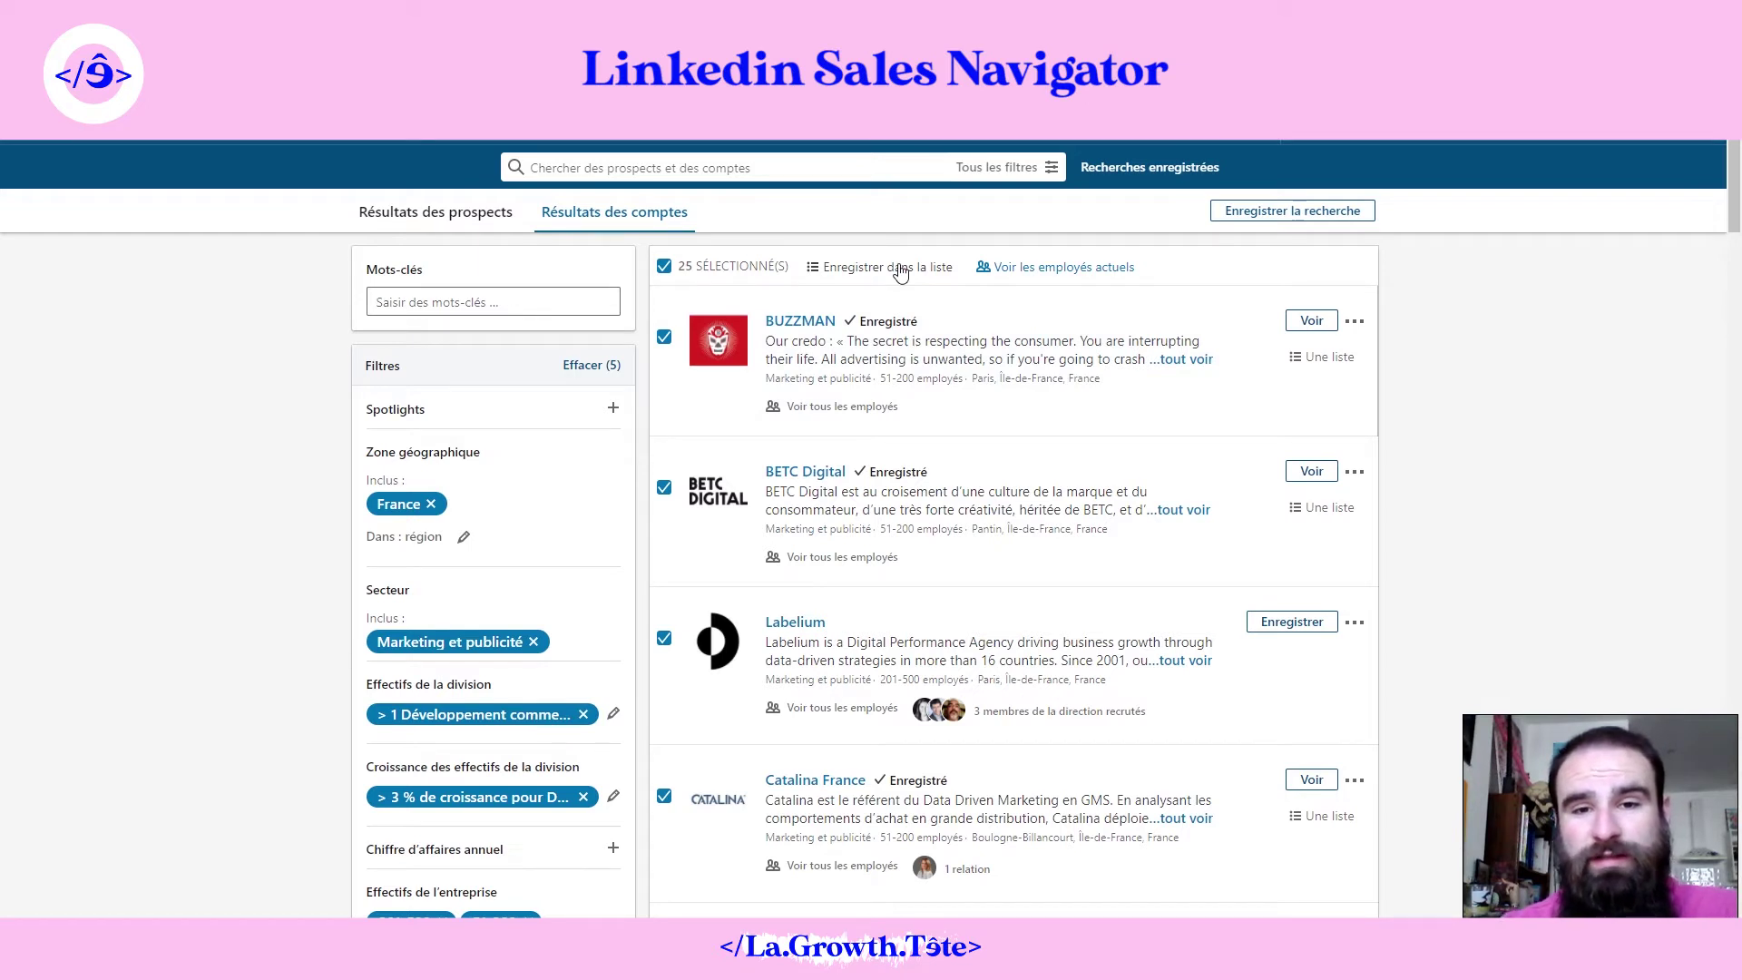
left_click(933, 272)
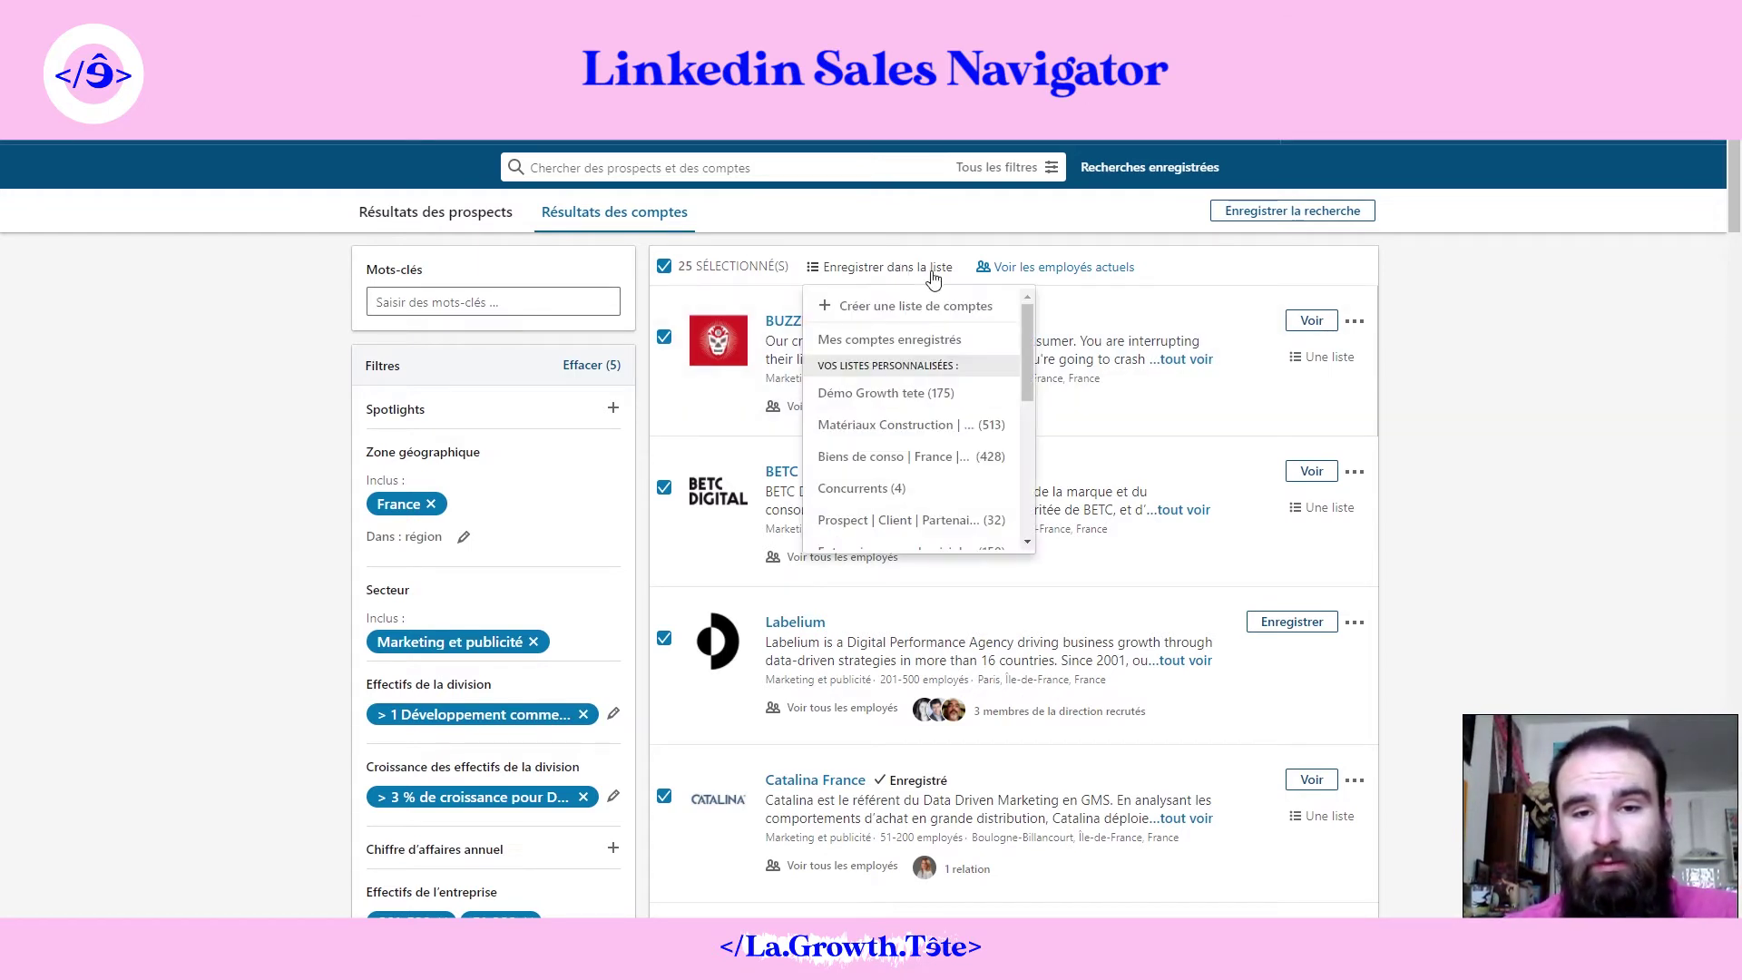
left_click(923, 305)
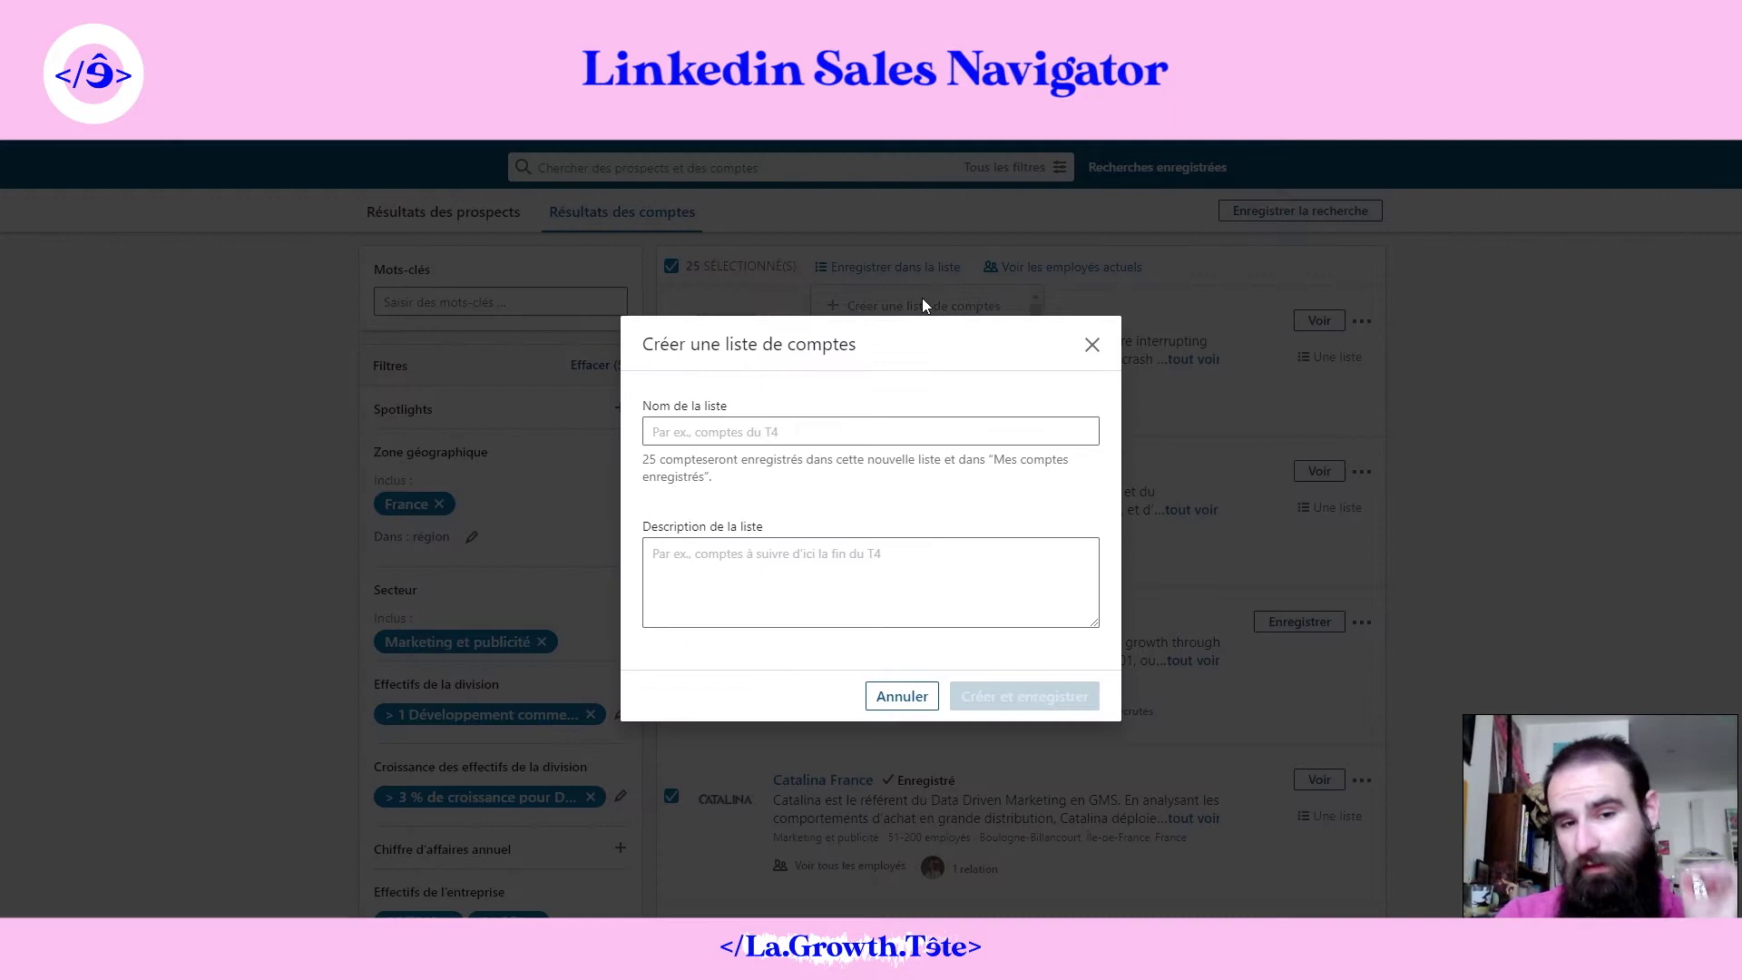
type("D")
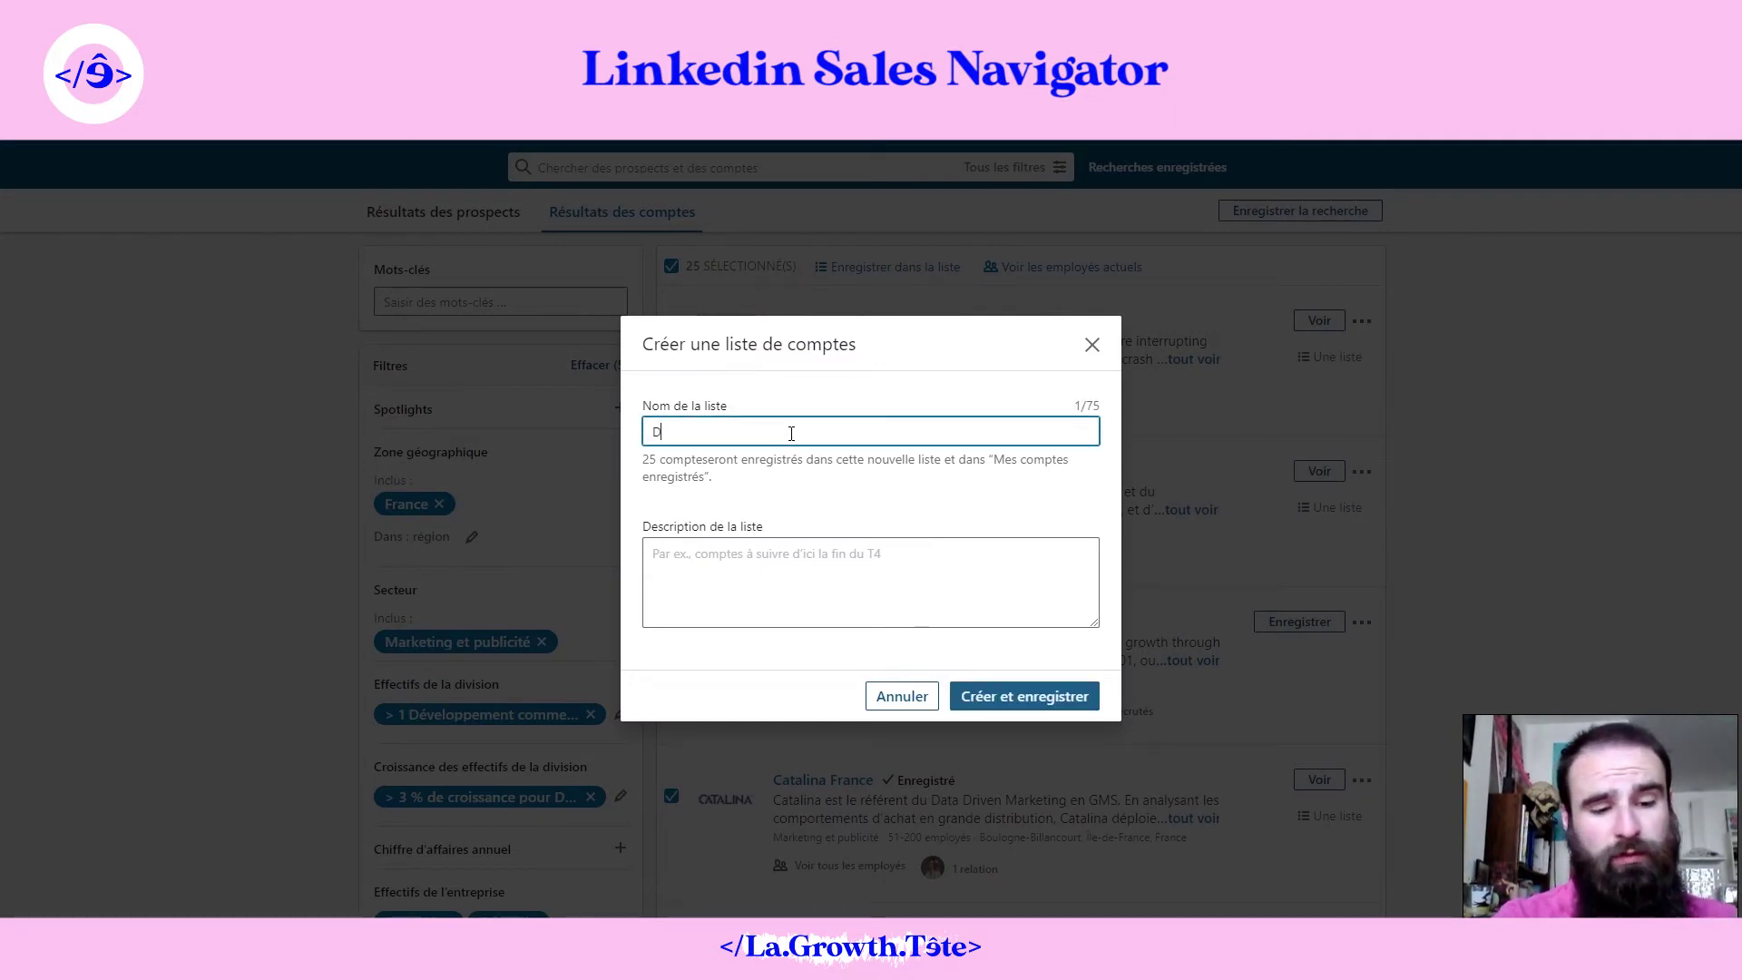
type("émo gro")
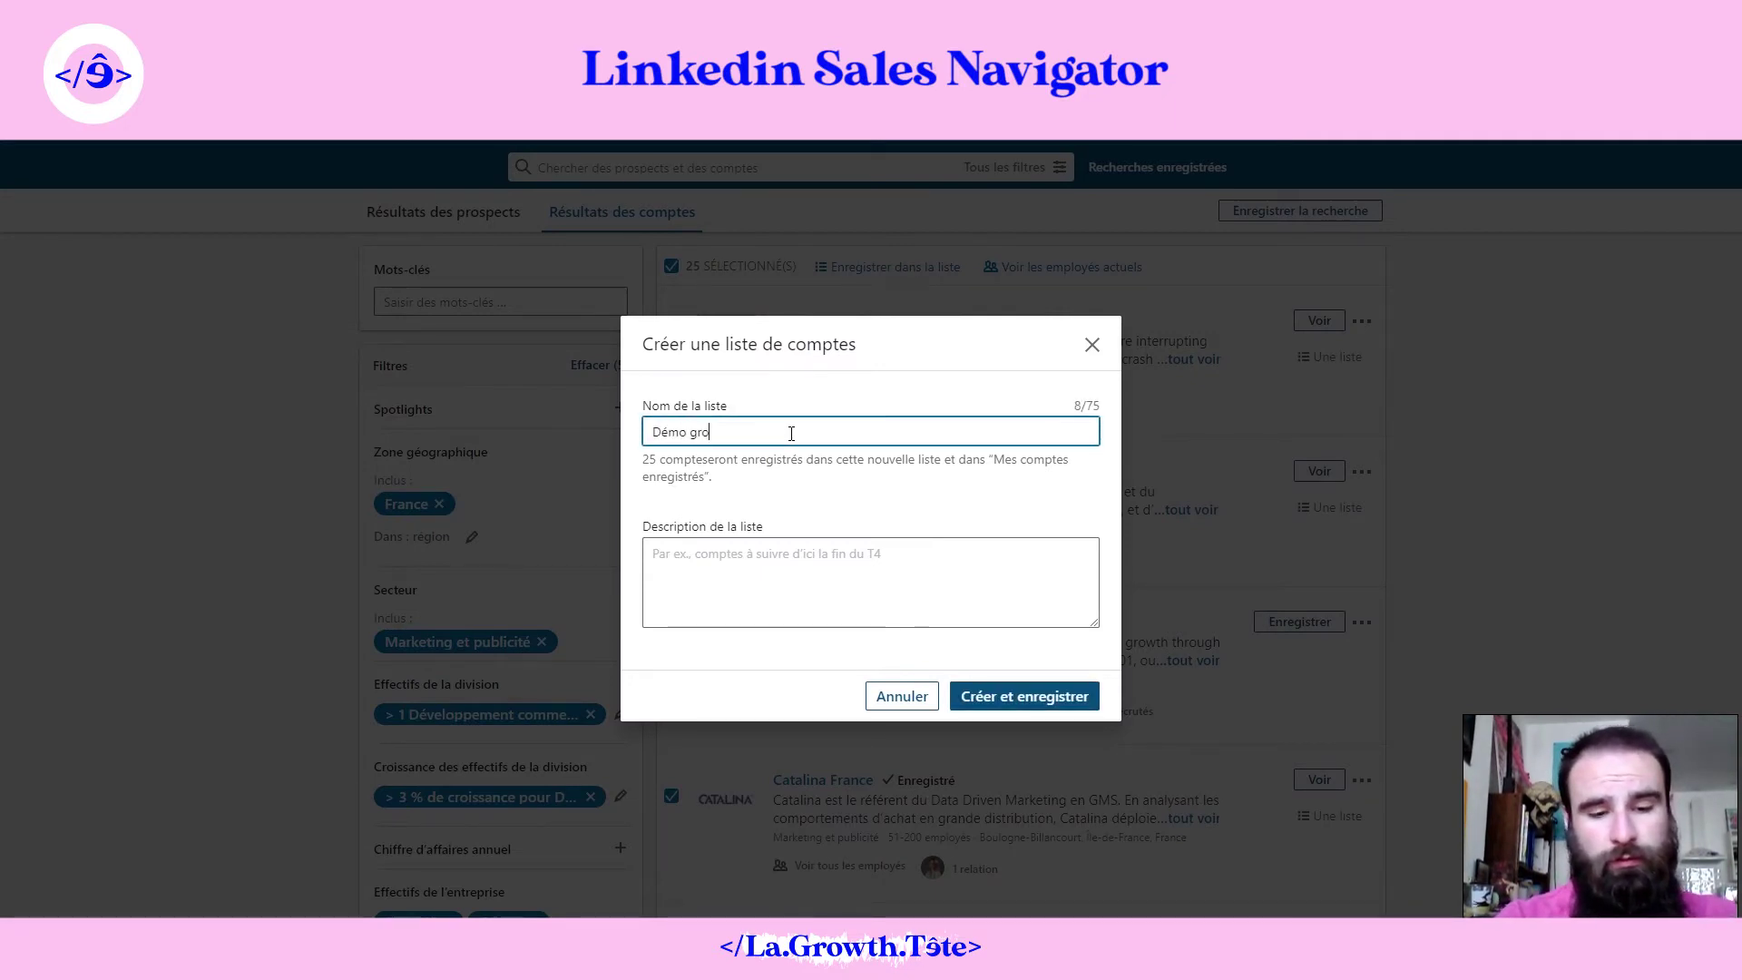
type("wth tete (2)")
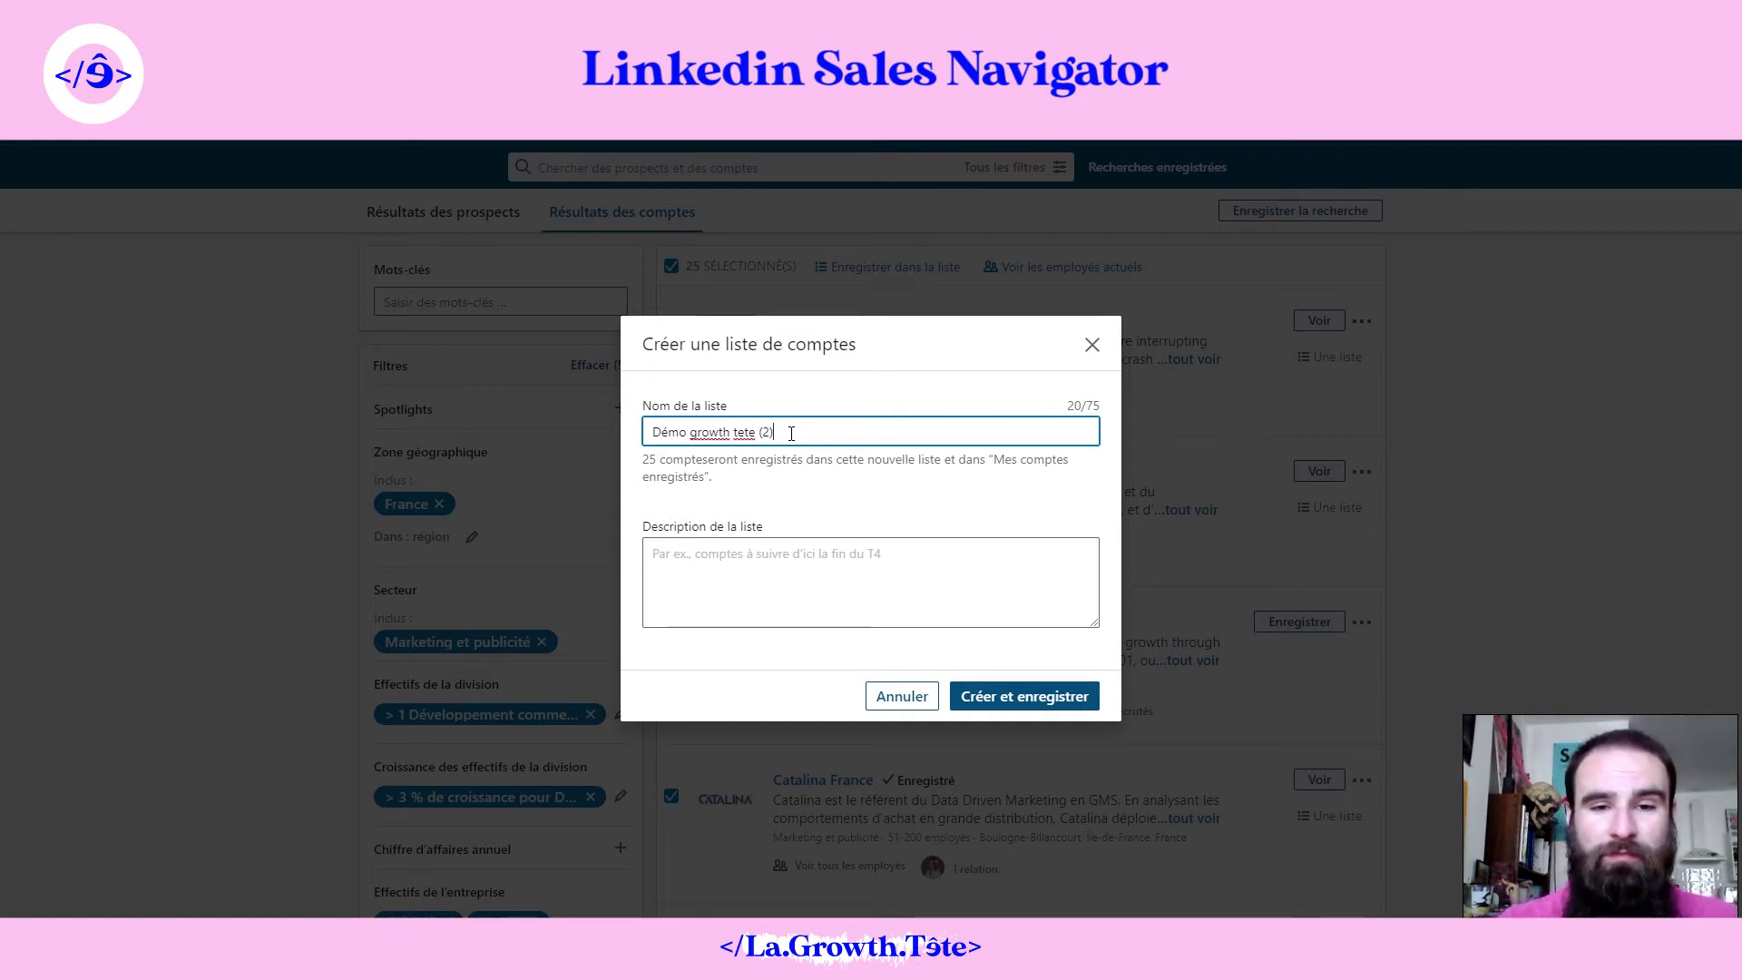
left_click(1025, 695)
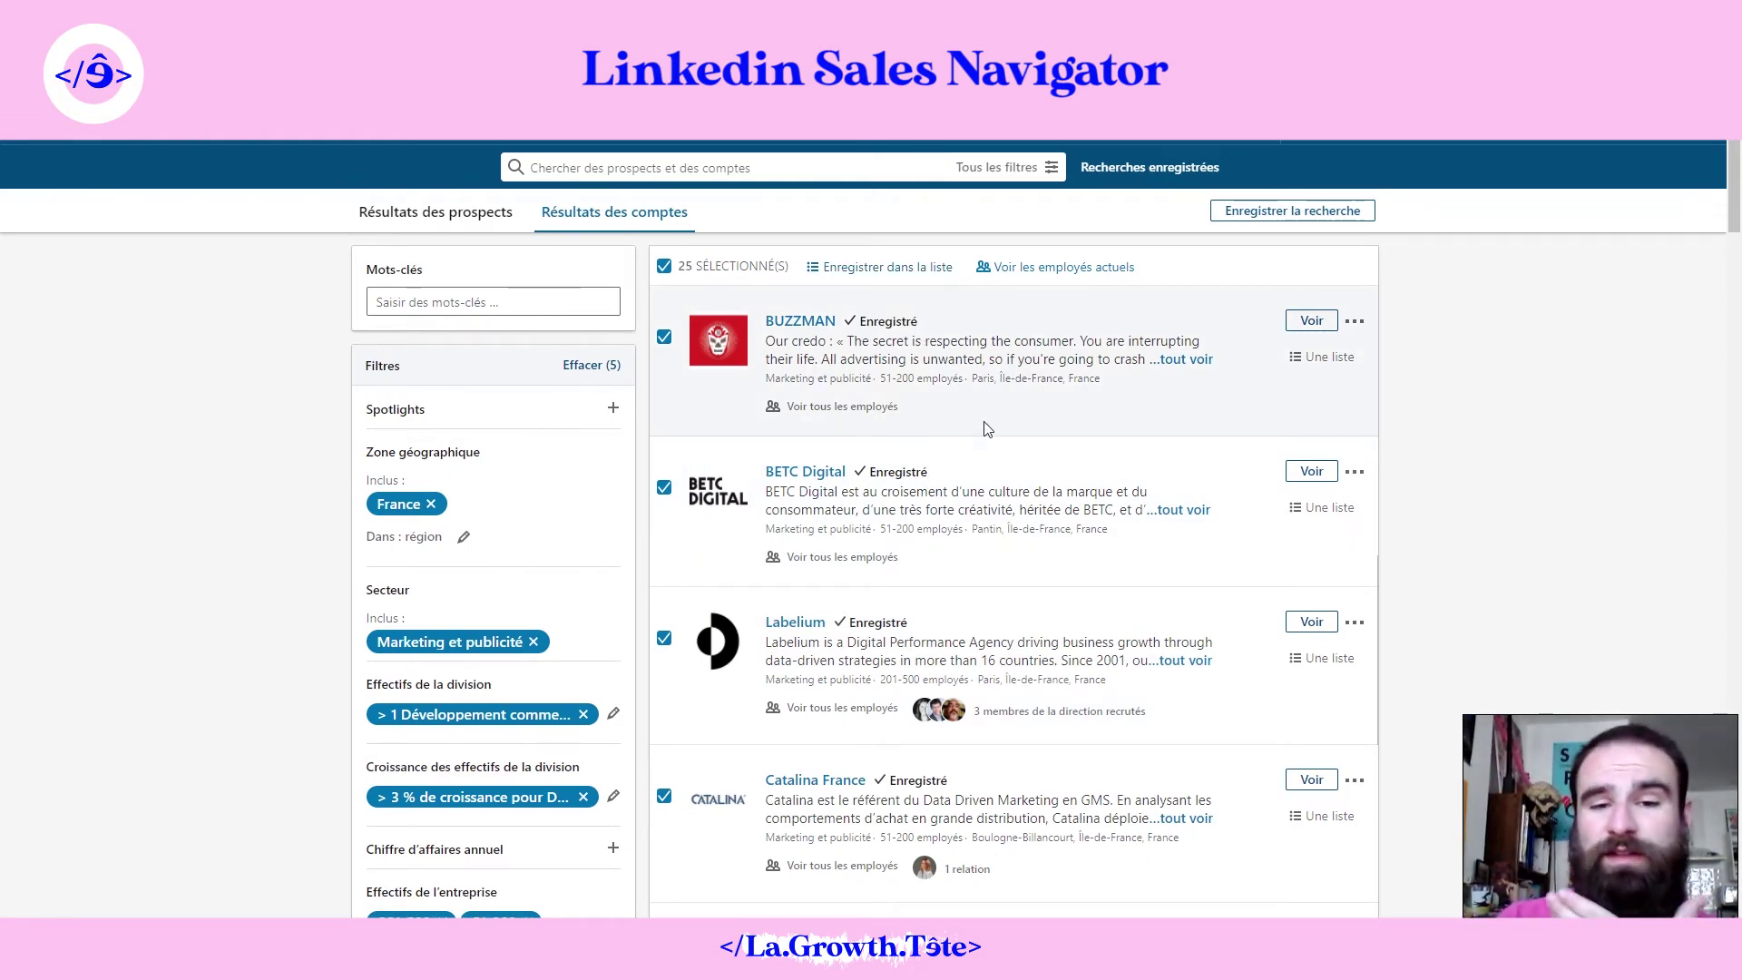
Step: Save all accounts on results page 2 to the list "Démo growth tete (2)"
scroll(995, 444, "down", 20)
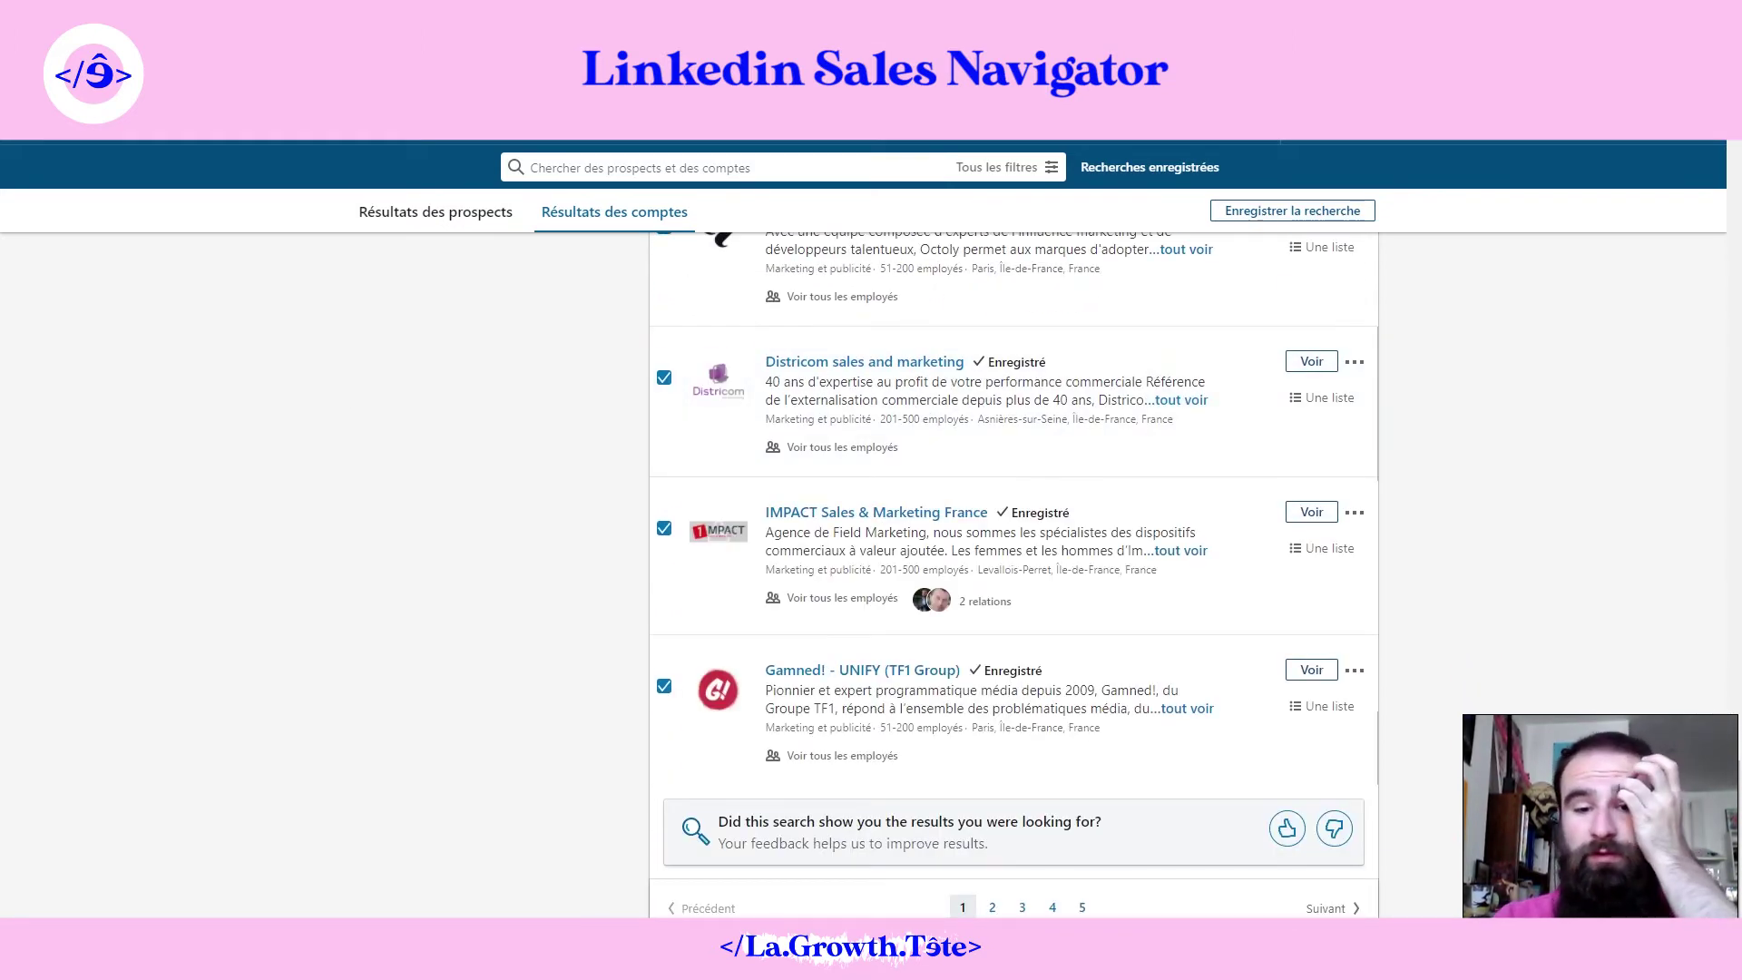
left_click(992, 908)
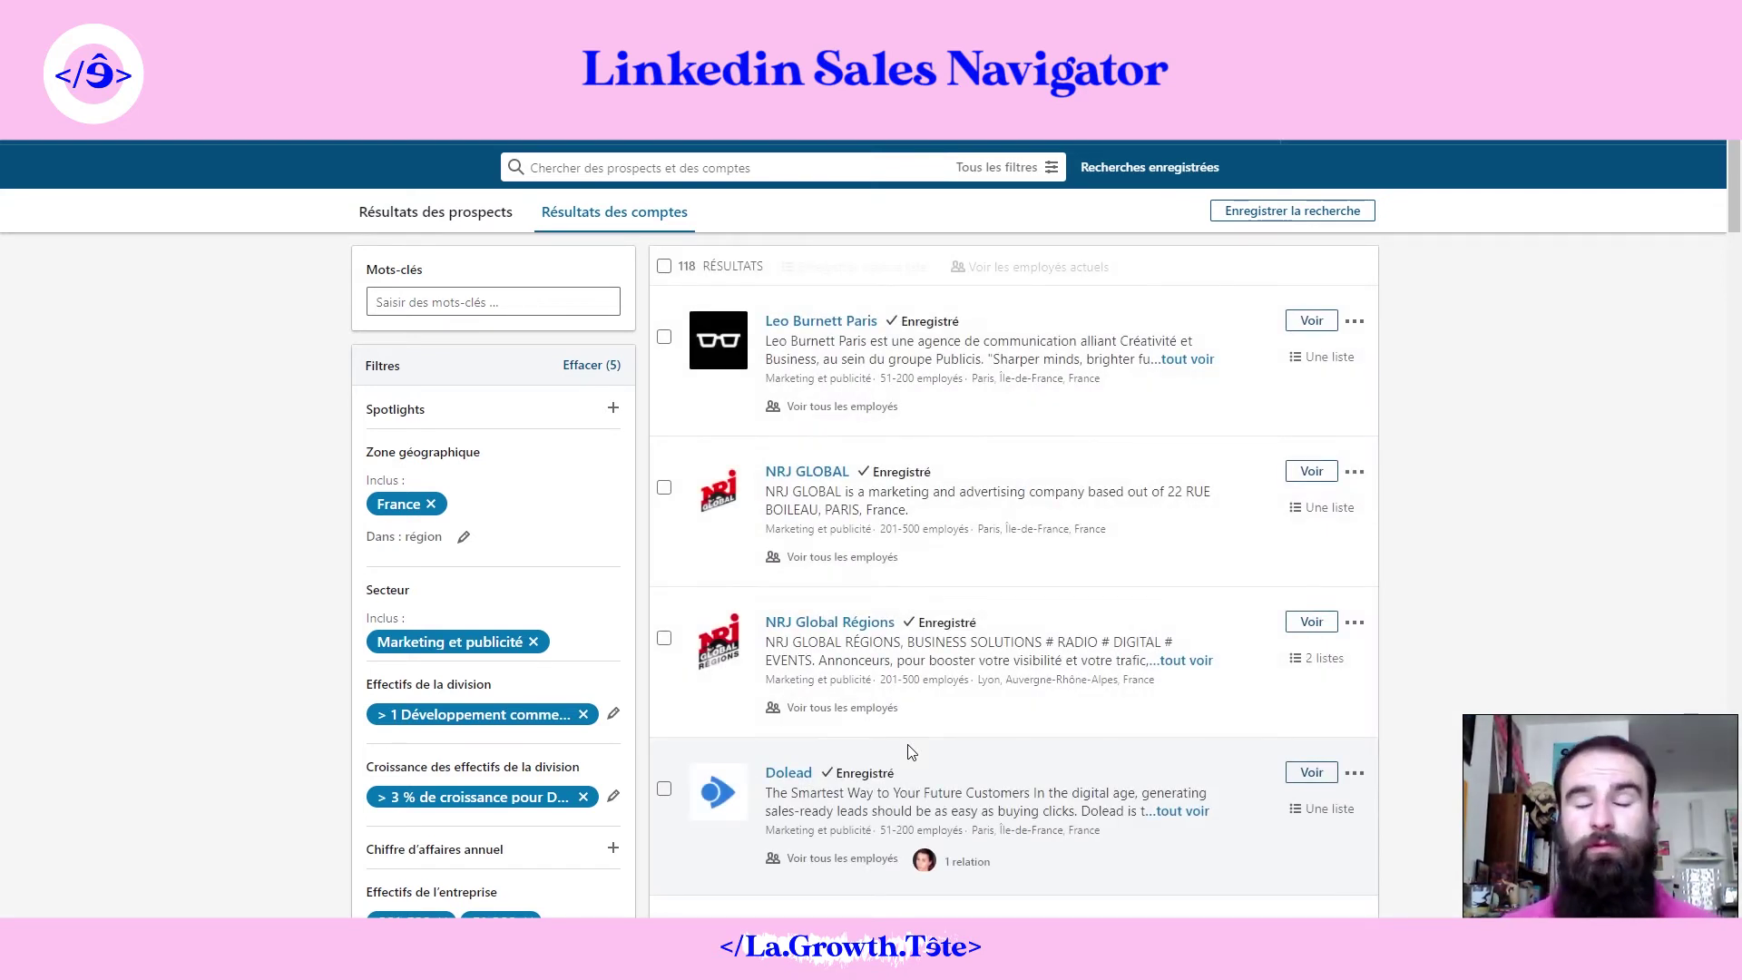
left_click(664, 265)
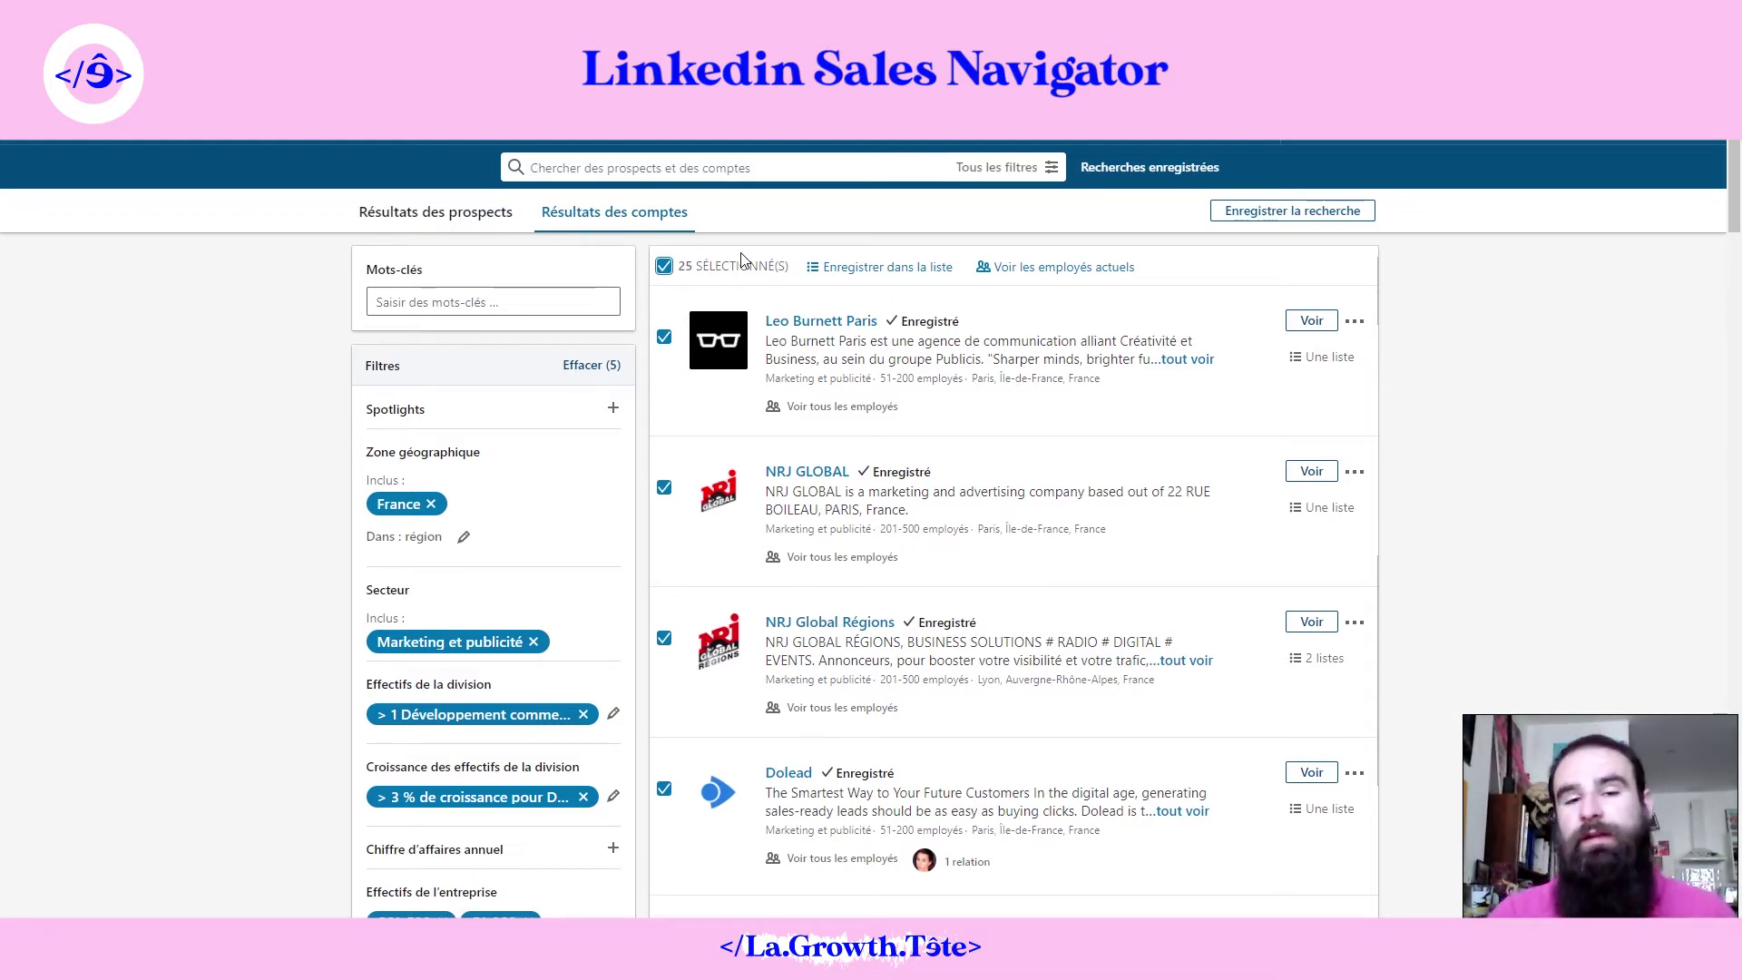
left_click(883, 266)
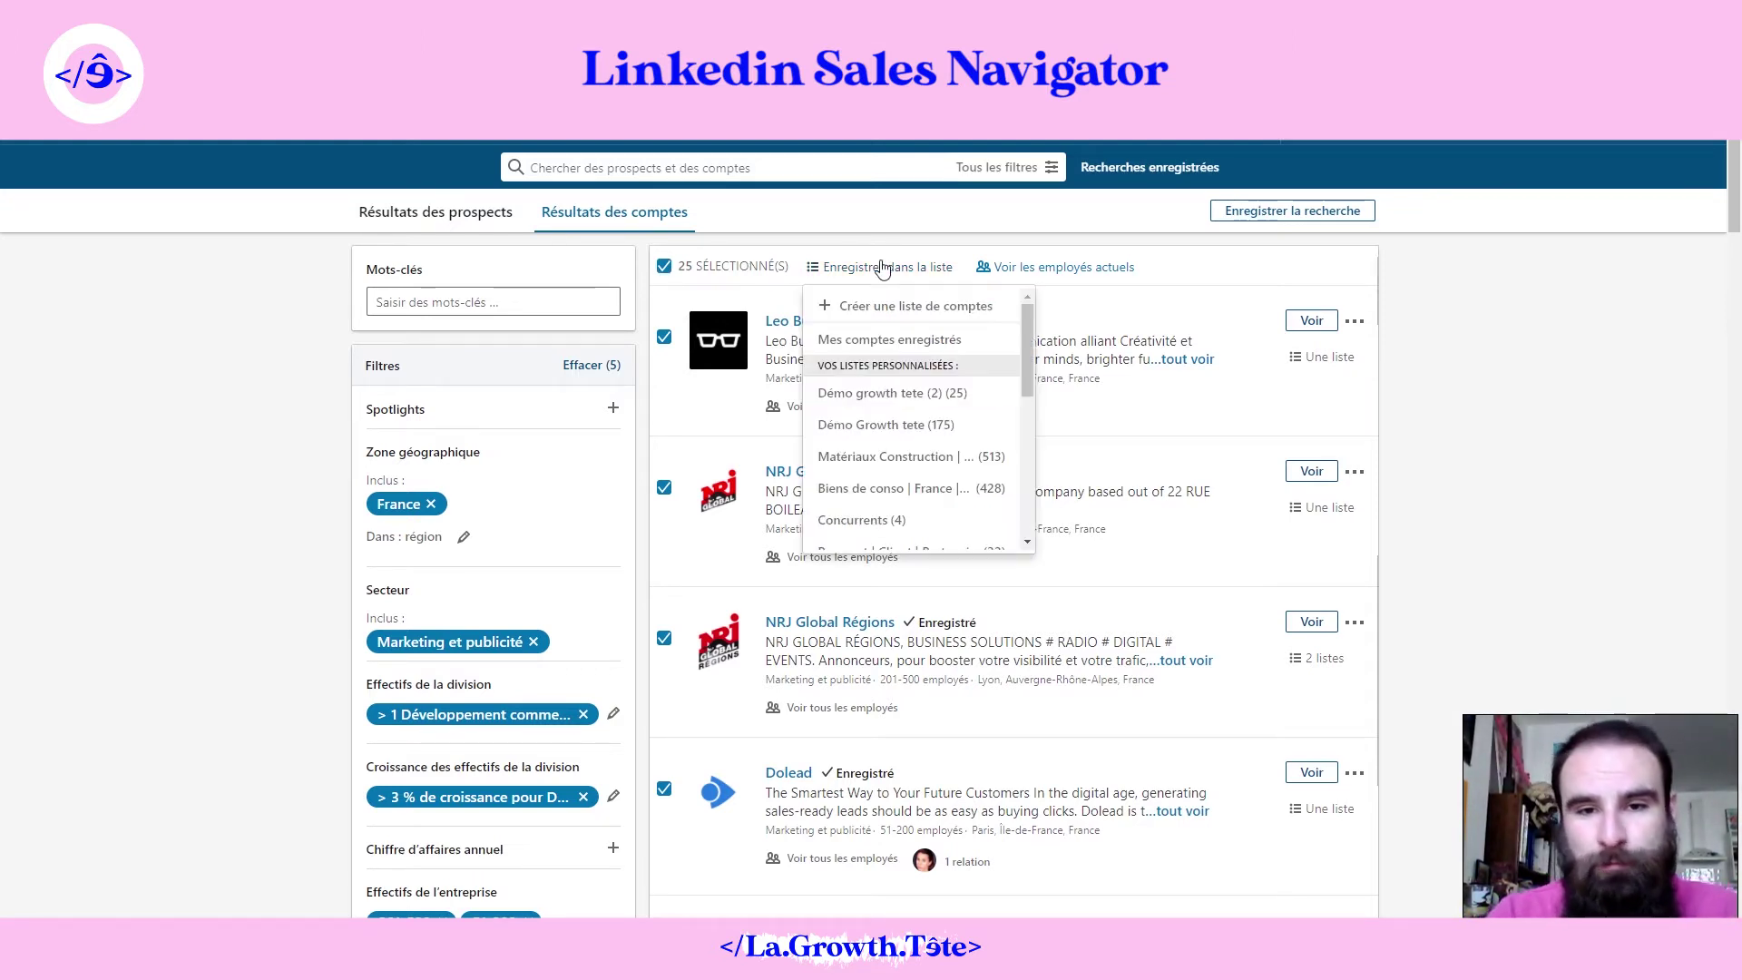
left_click(916, 393)
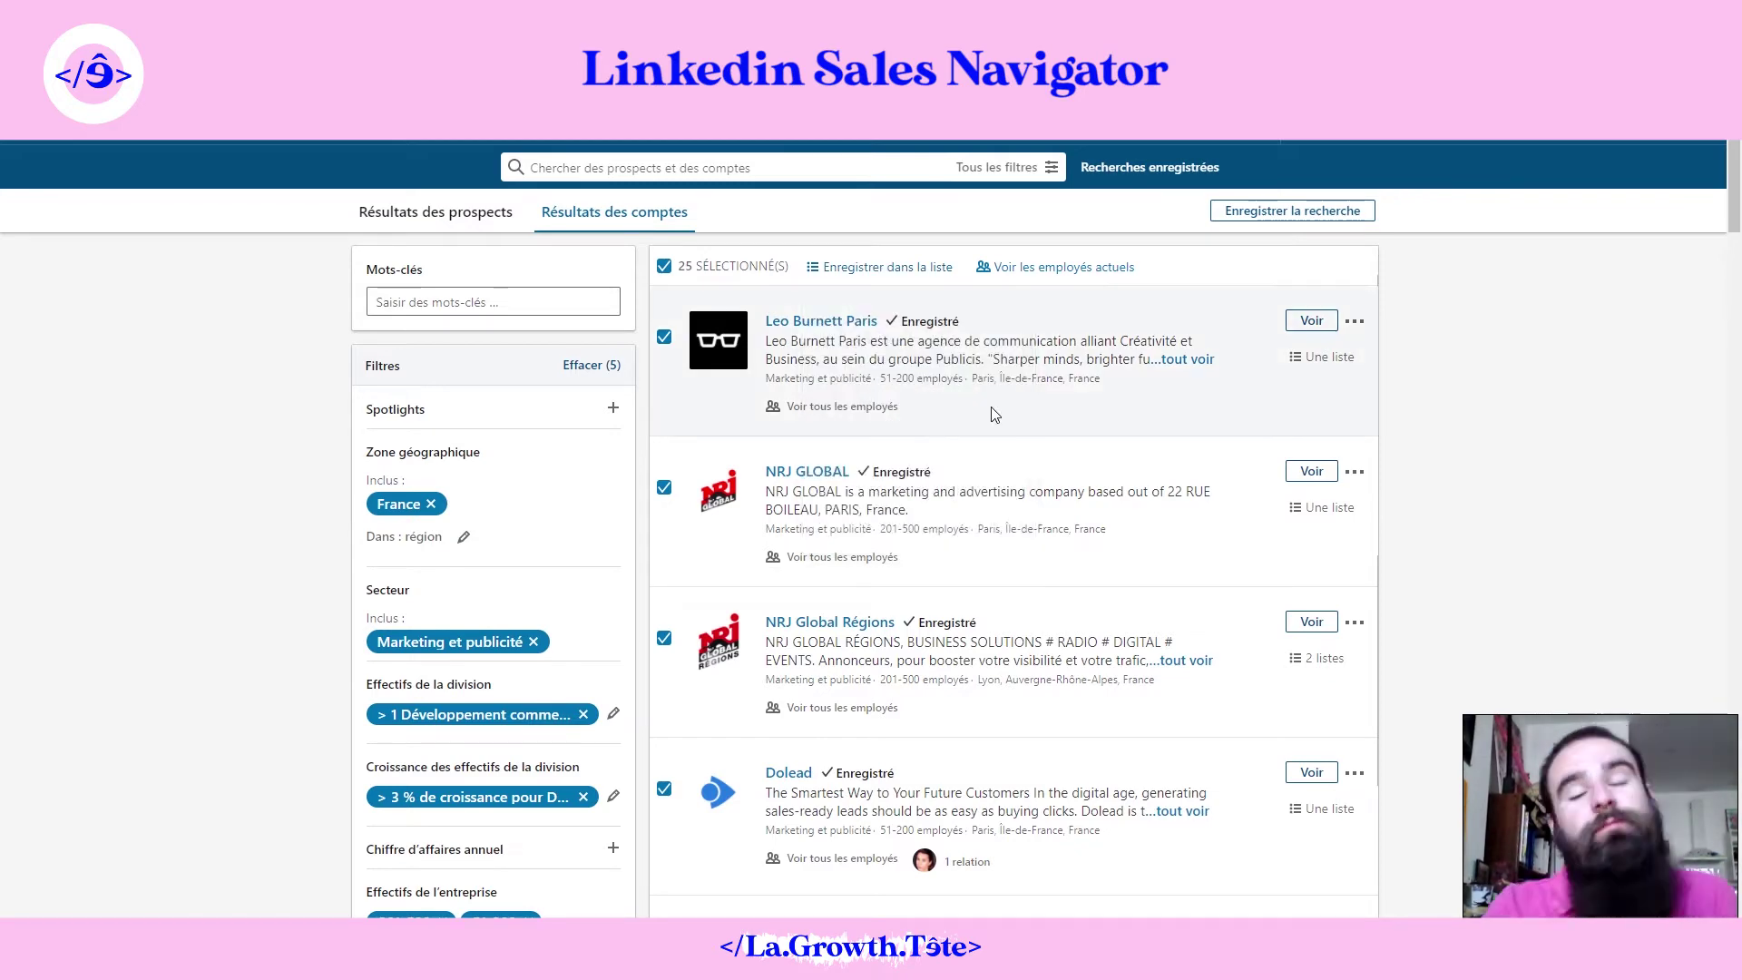
Step: Save all accounts on results page 3 to the list "Démo growth tete (2)"
scroll(1007, 454, "down", 10)
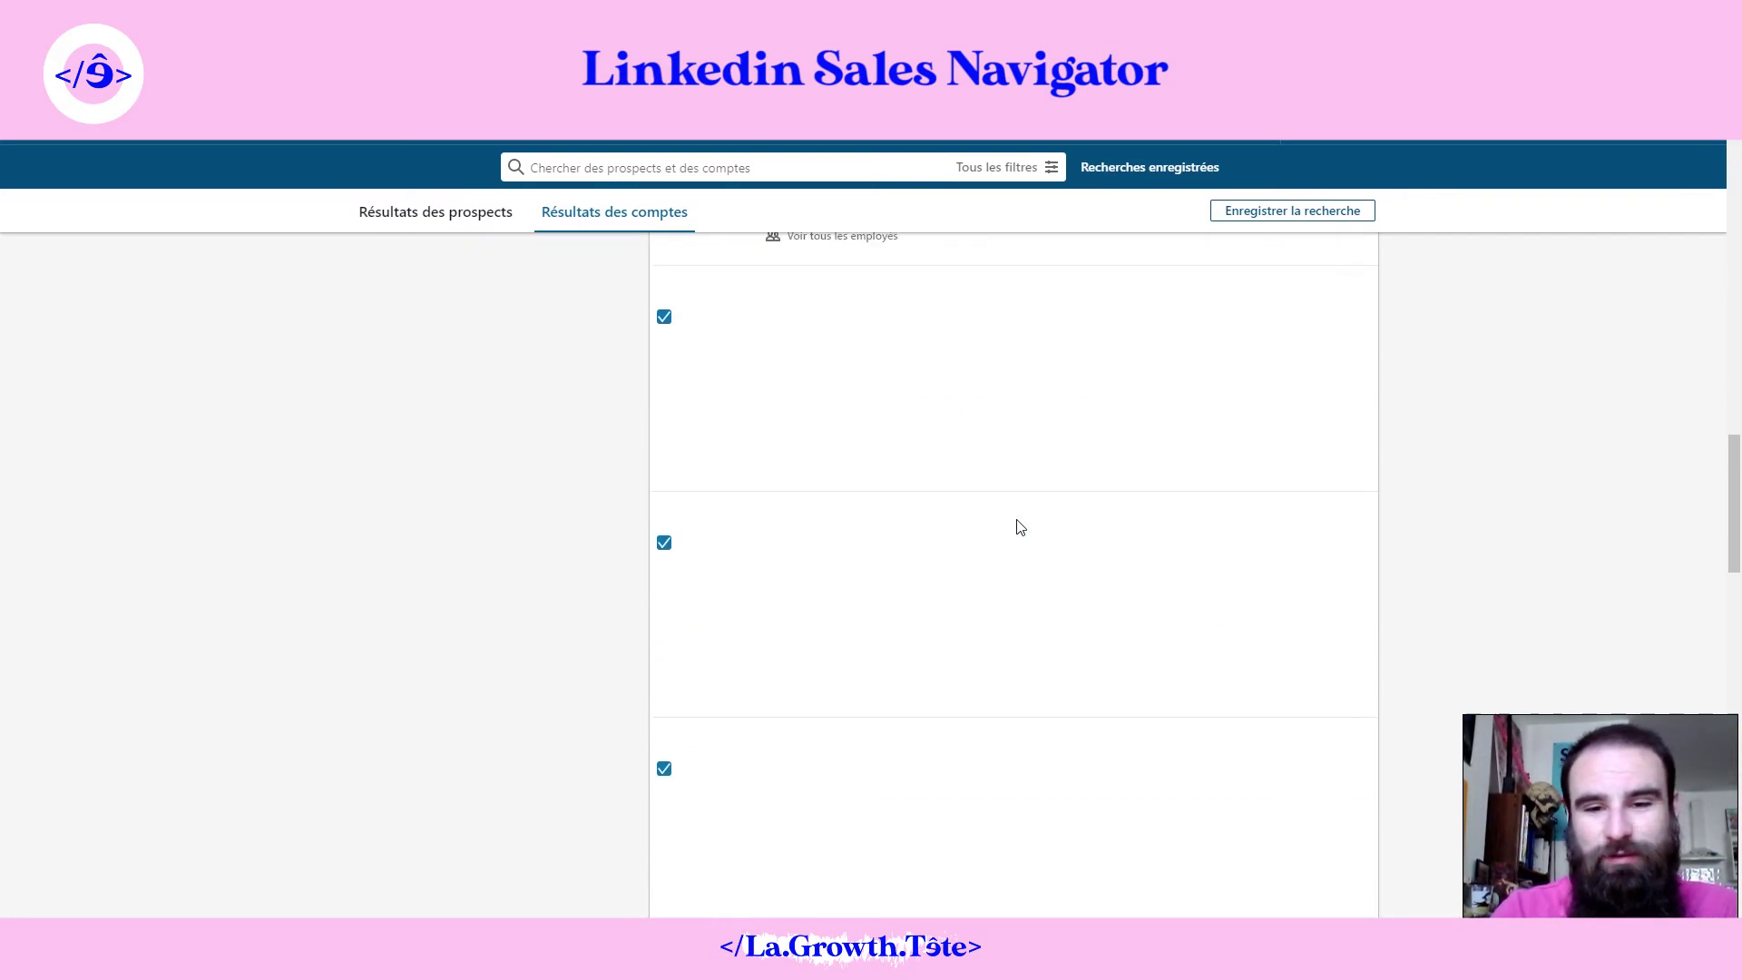
scroll(1018, 519, "down", 7)
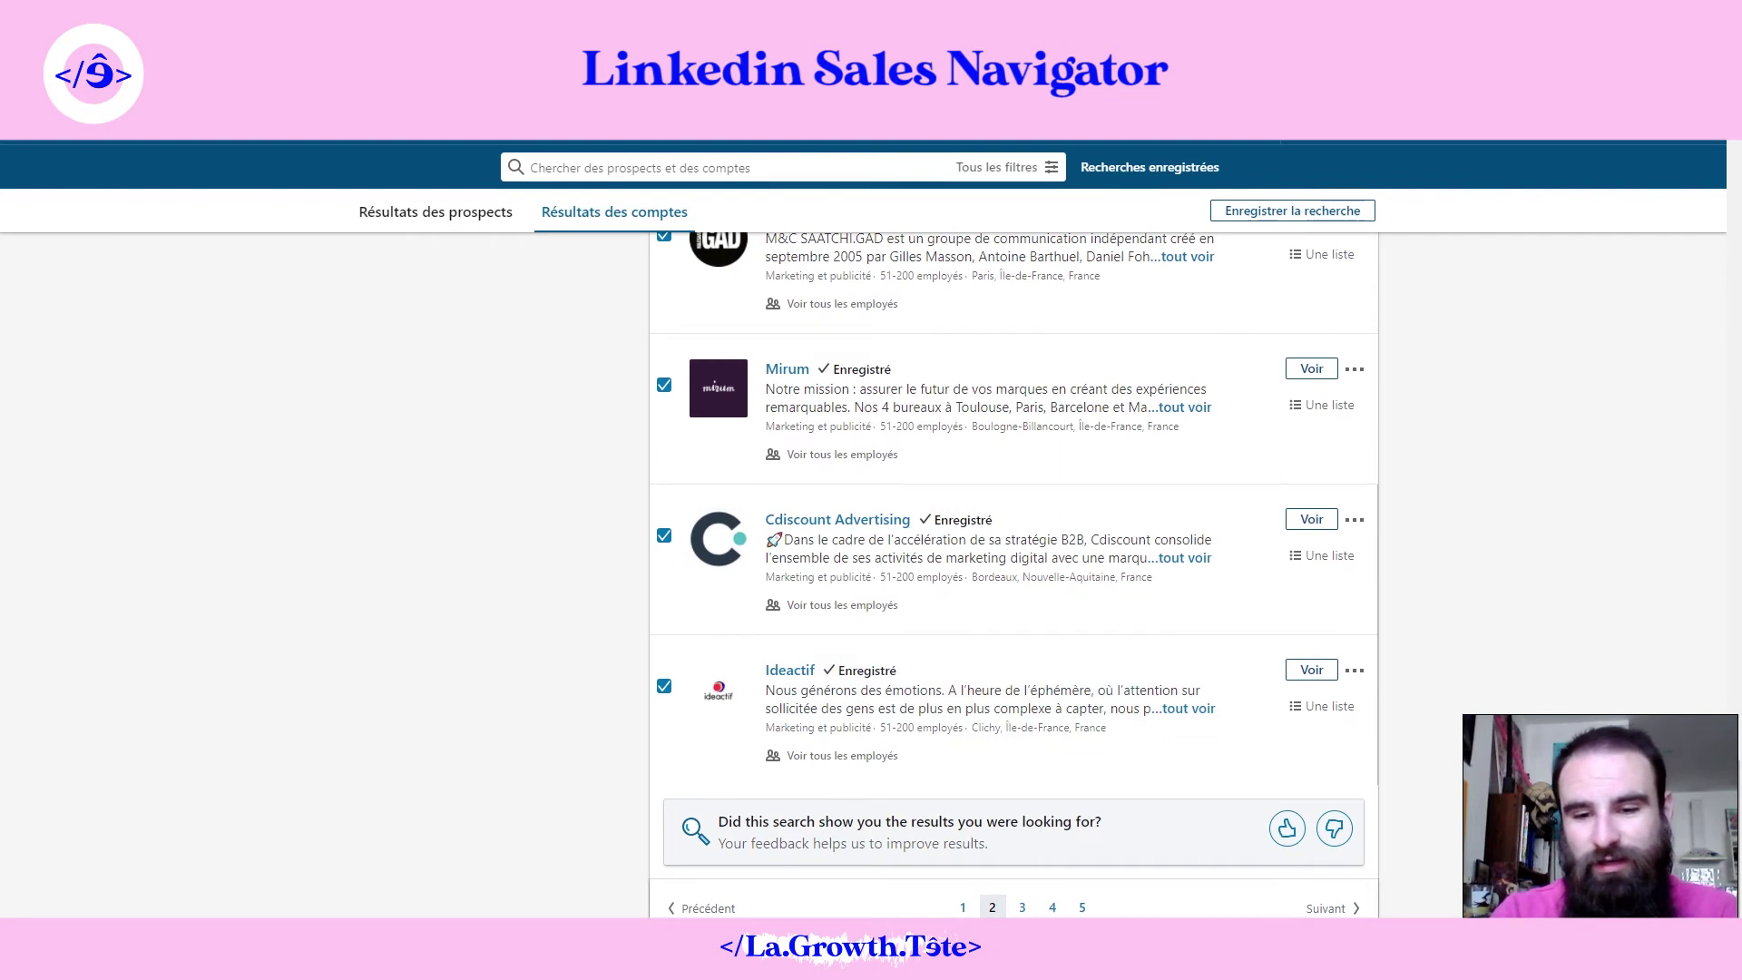
left_click(1022, 908)
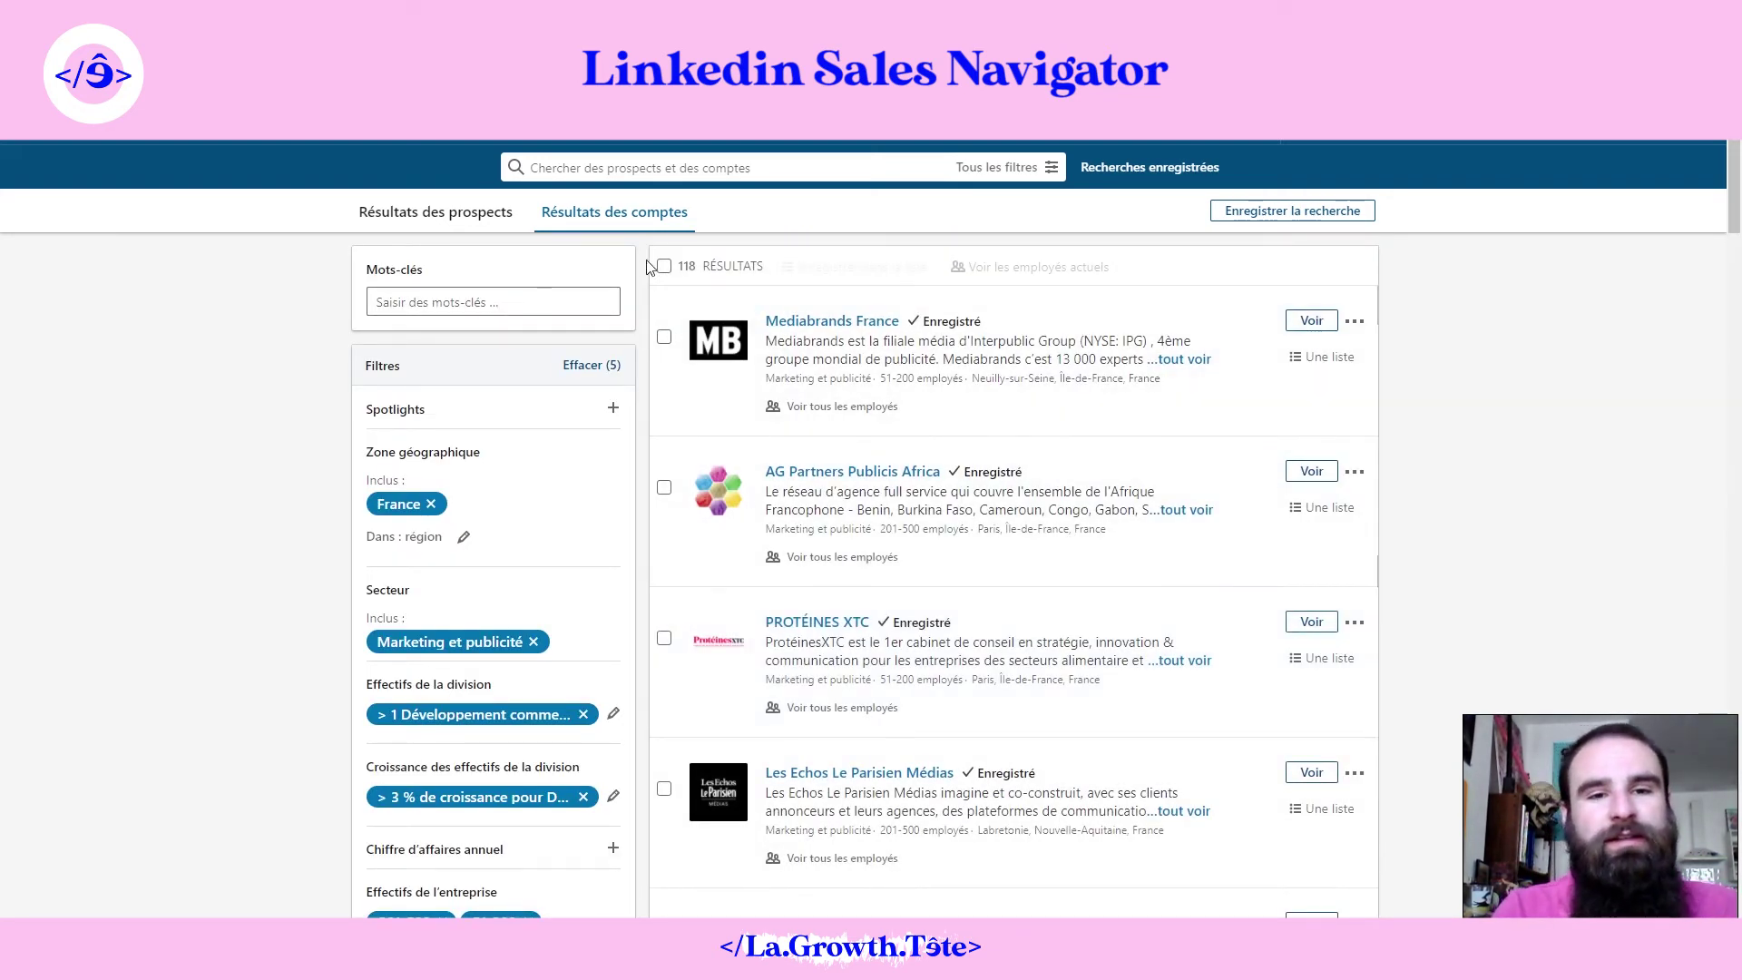
left_click(665, 268)
left_click(665, 268)
left_click(665, 267)
left_click(762, 246)
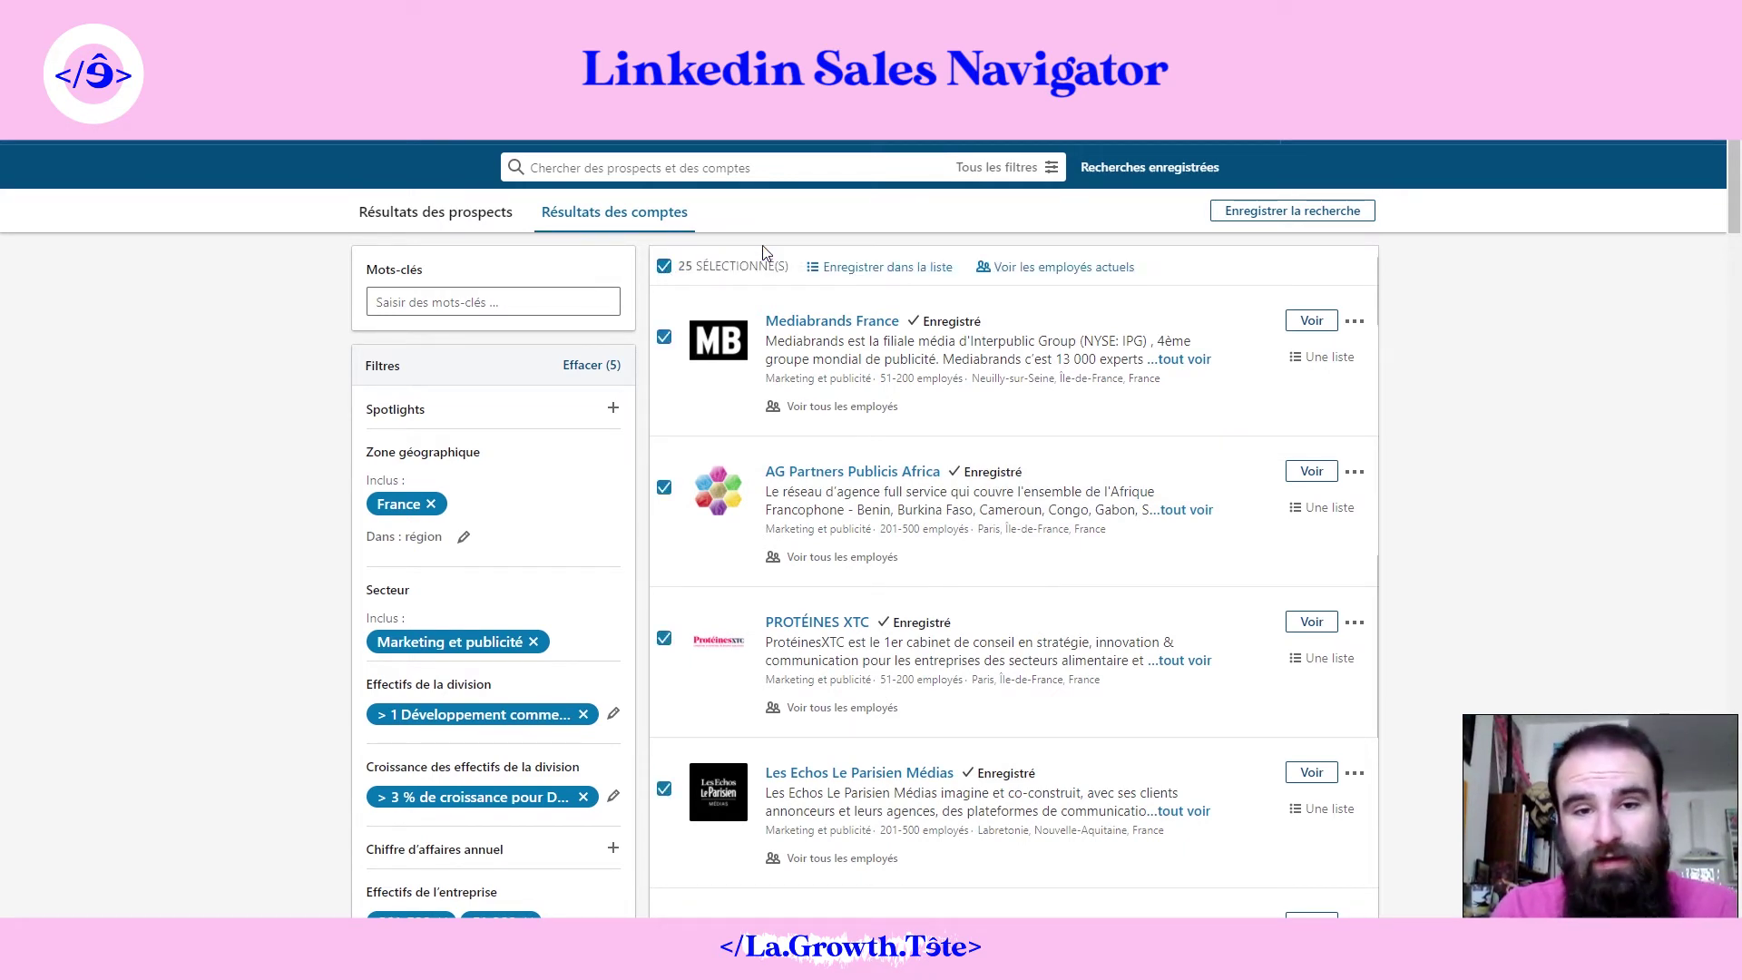
left_click(833, 270)
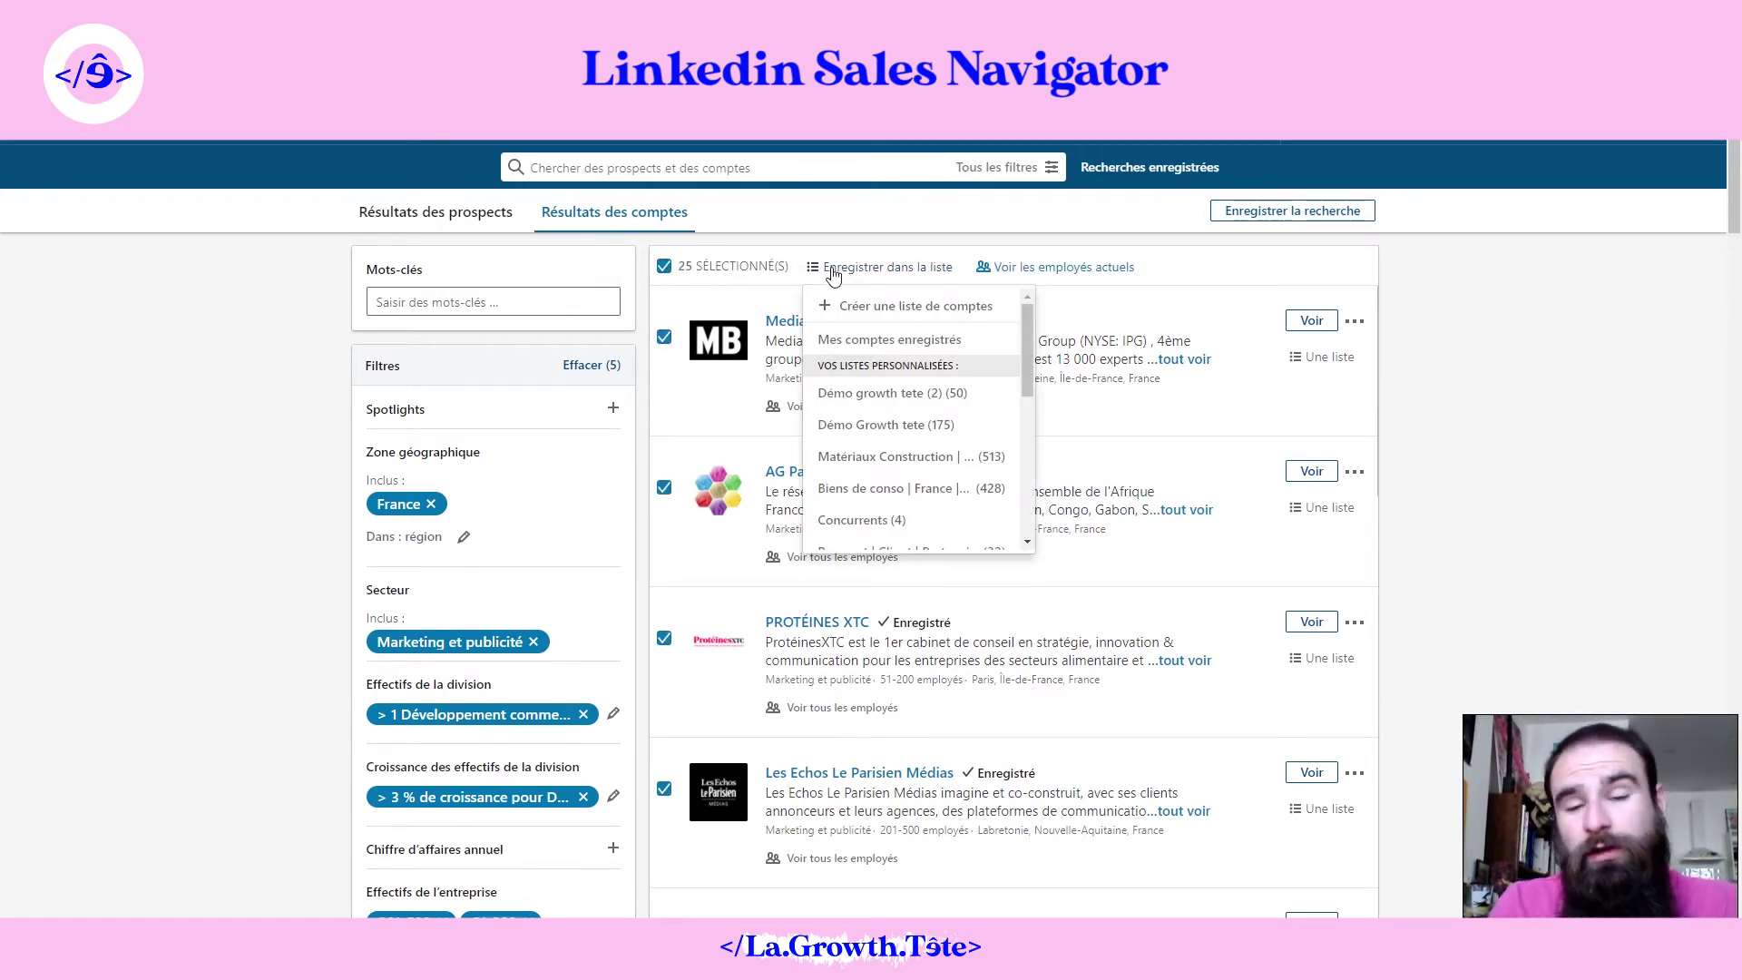
left_click(927, 399)
Step: Save all 25 accounts on results page 4 to the list "Démo growth tete (2)"
scroll(1084, 652, "down", 20)
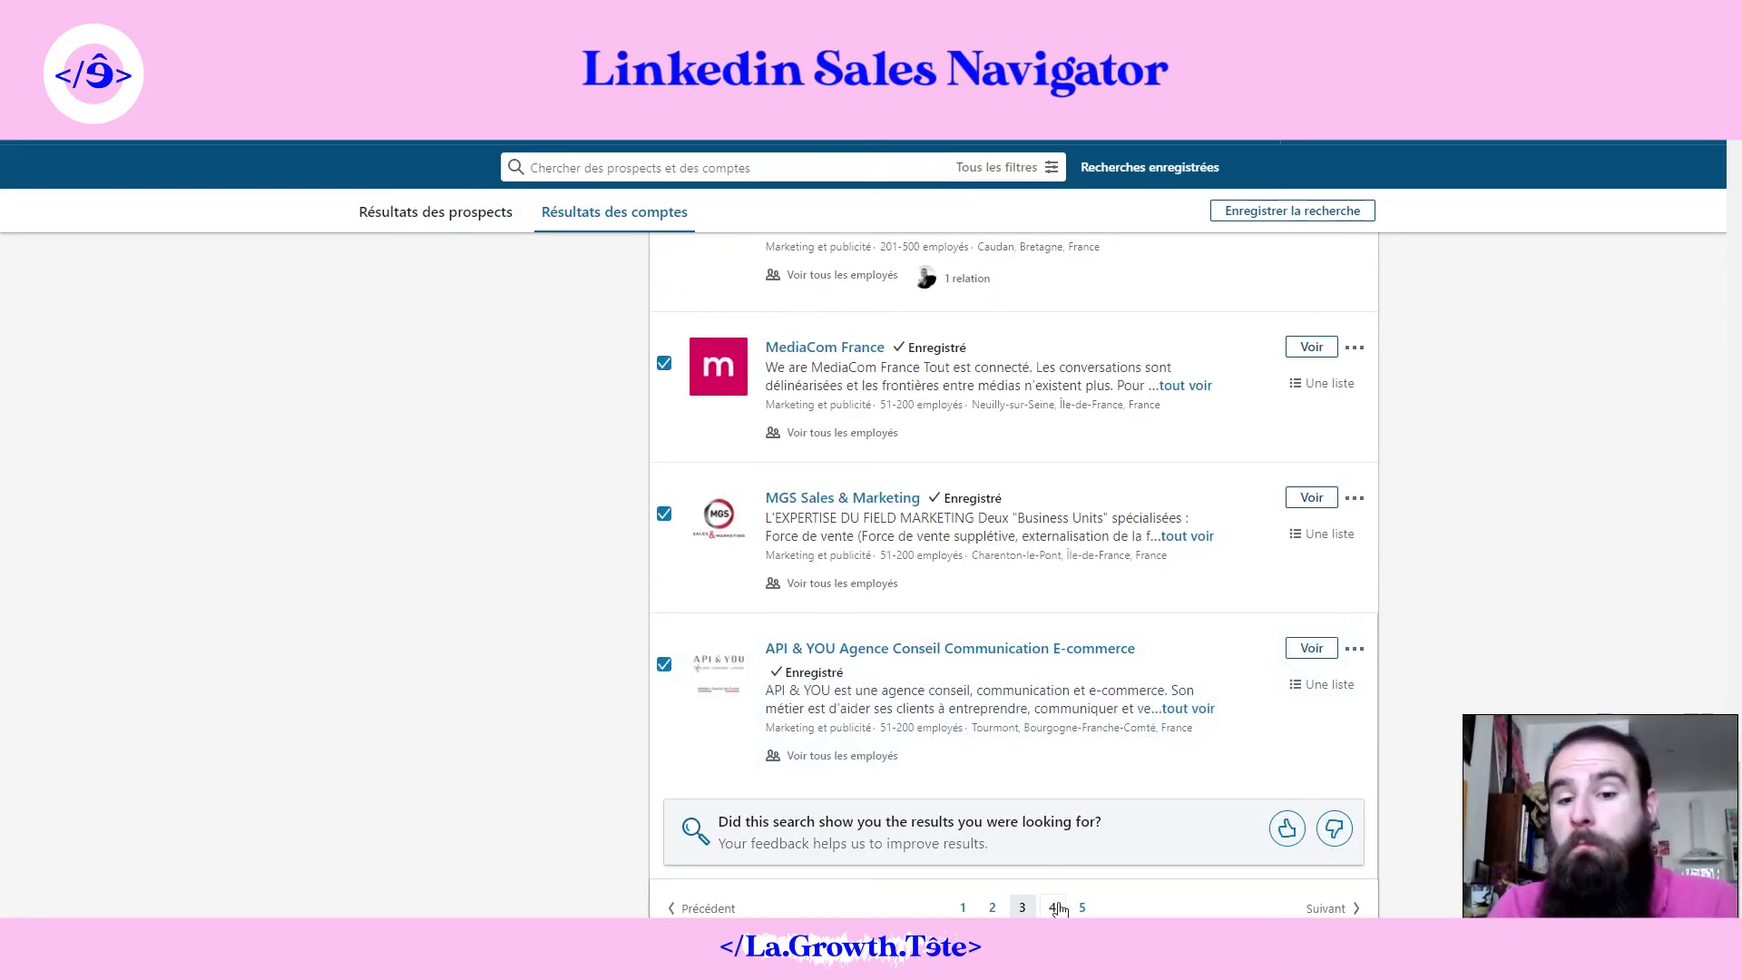
left_click(1056, 908)
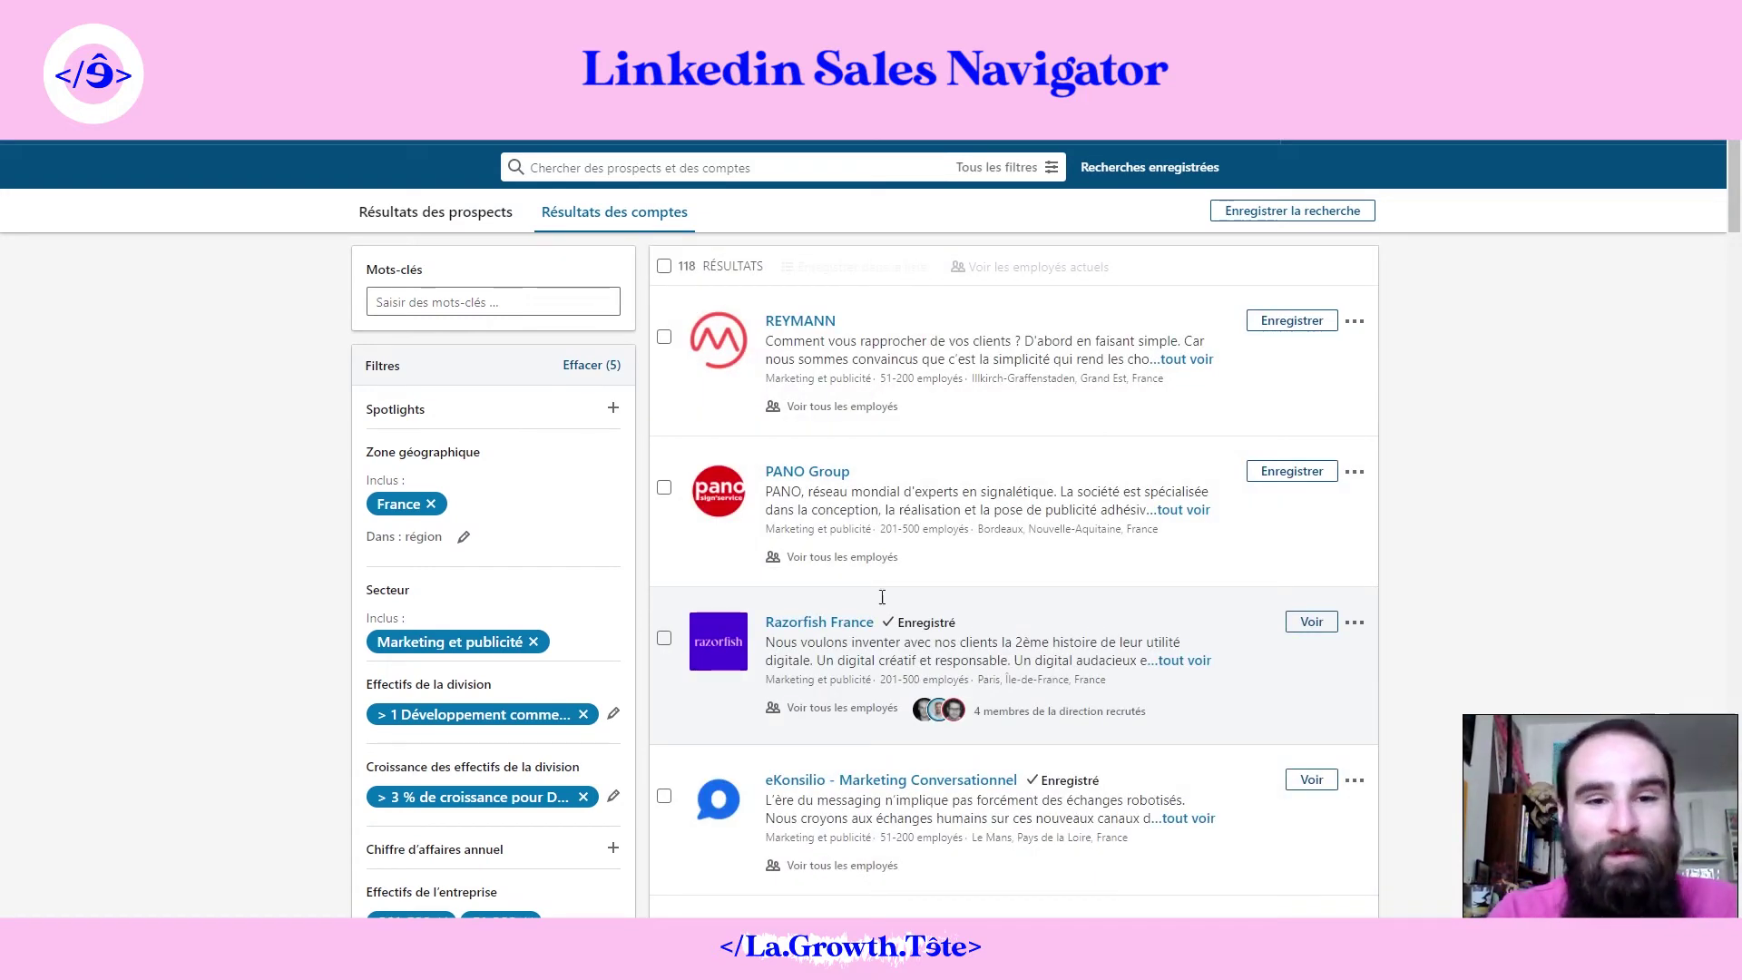
left_click(664, 265)
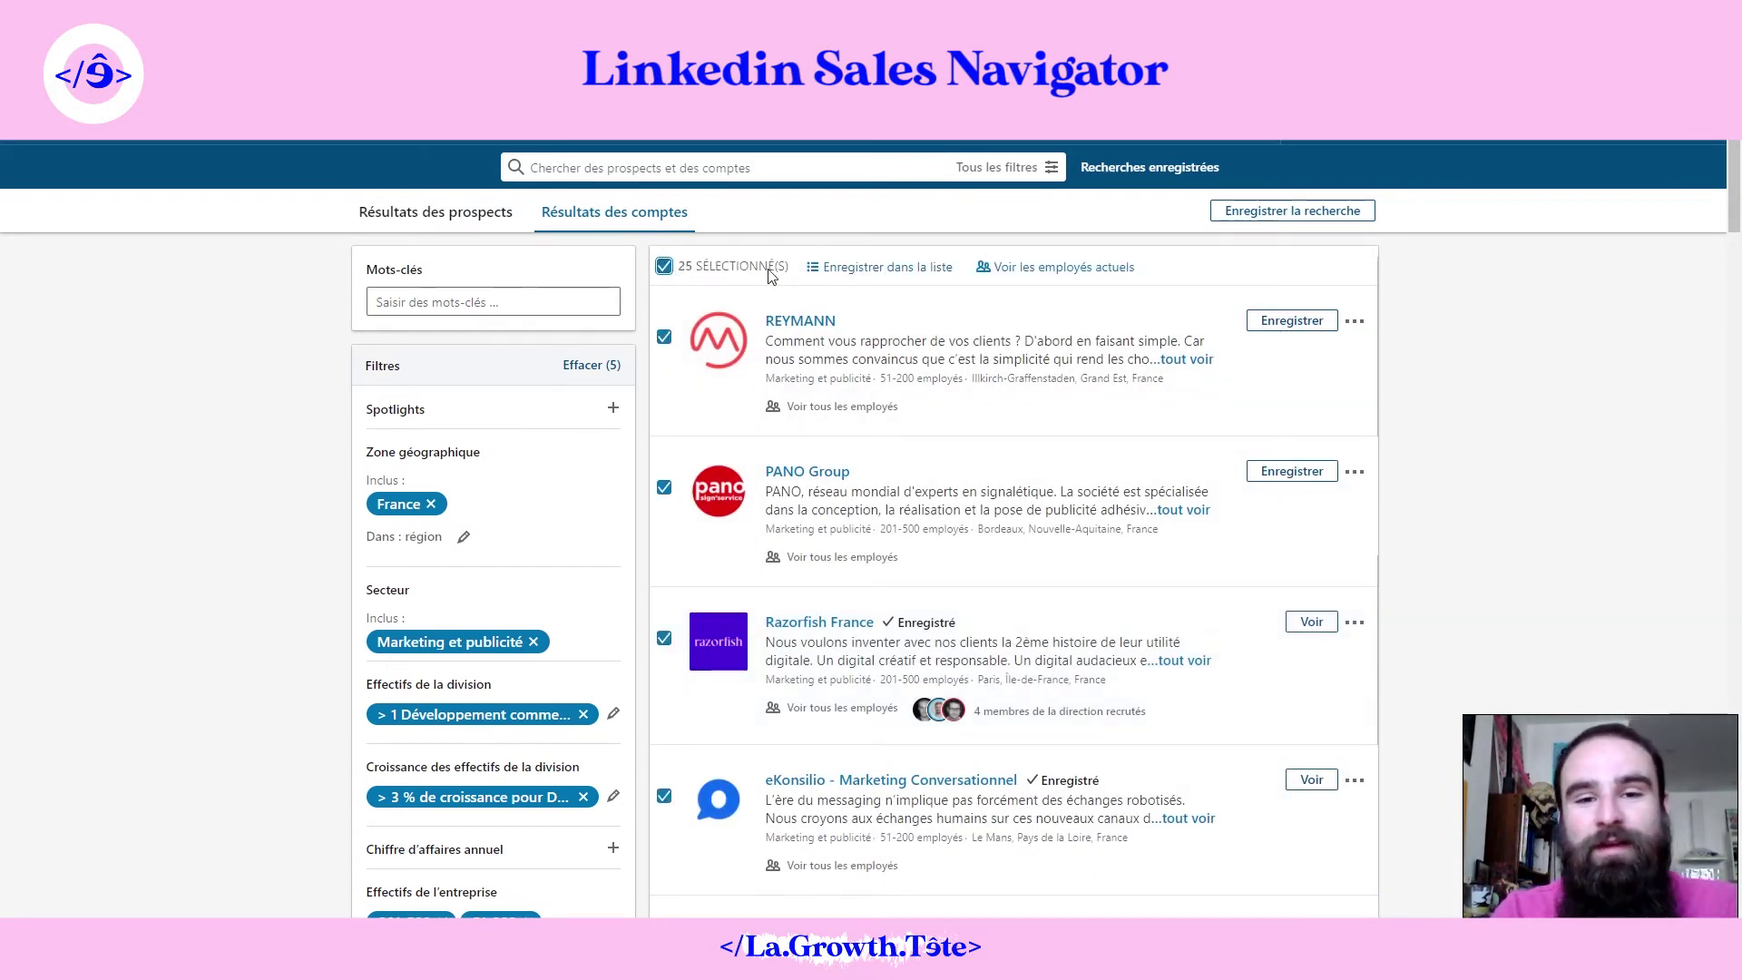
left_click(866, 270)
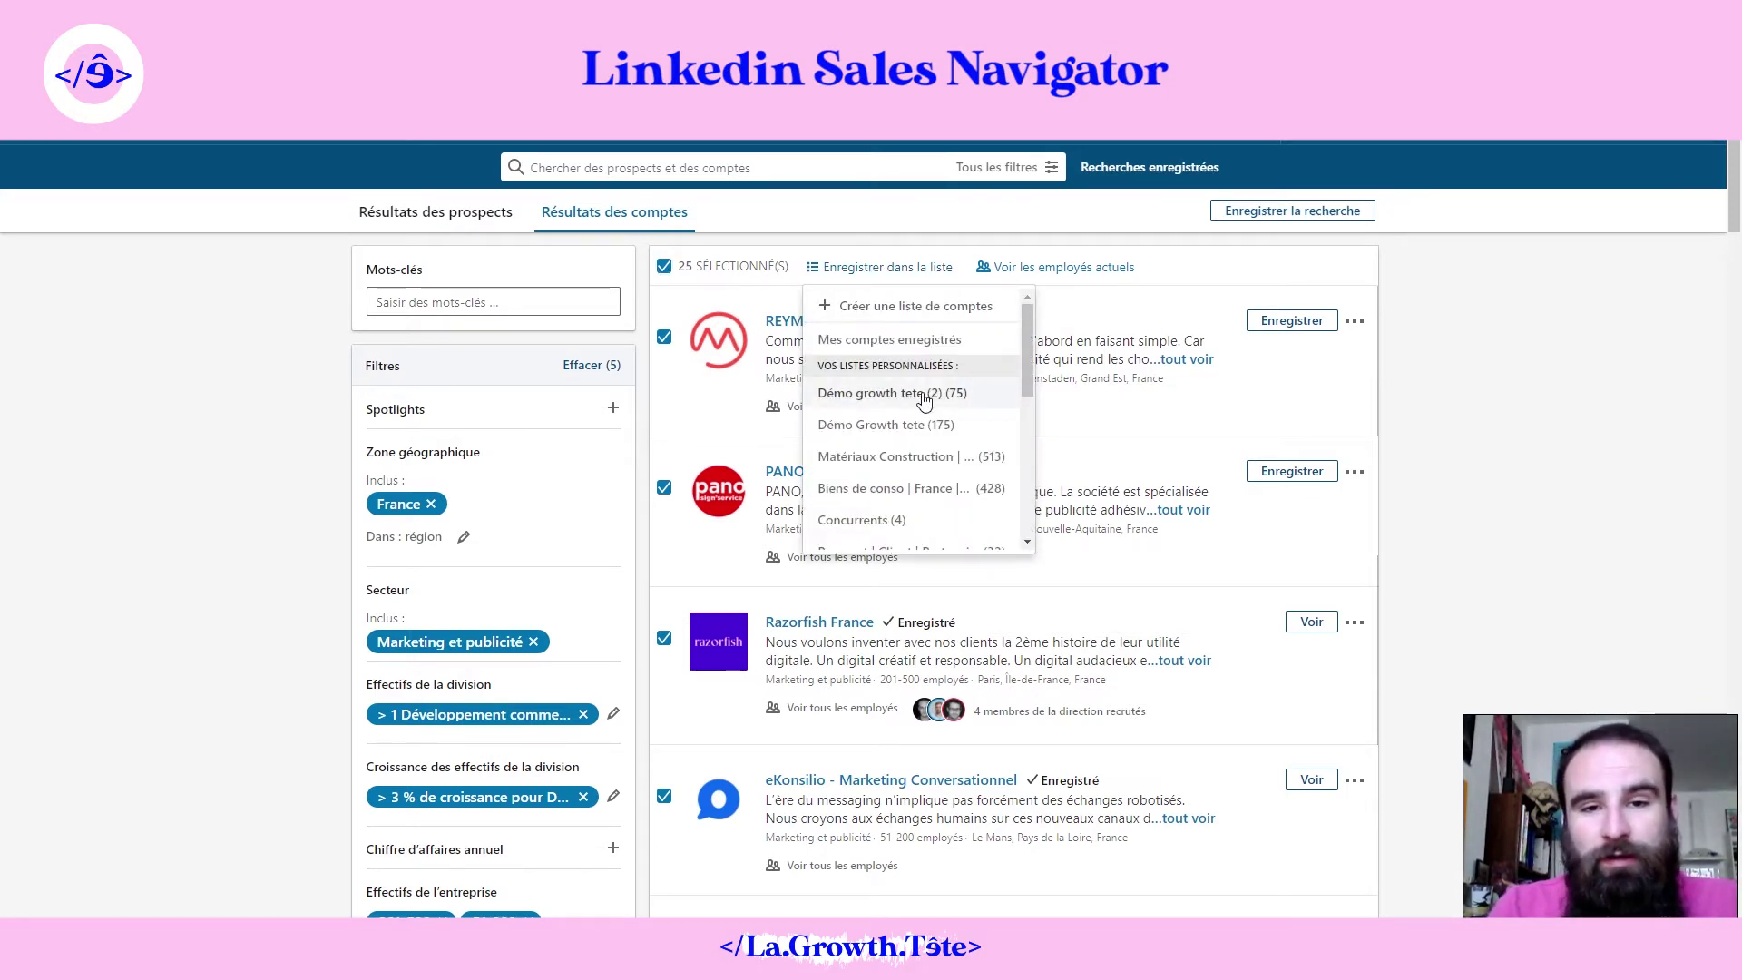
left_click(985, 392)
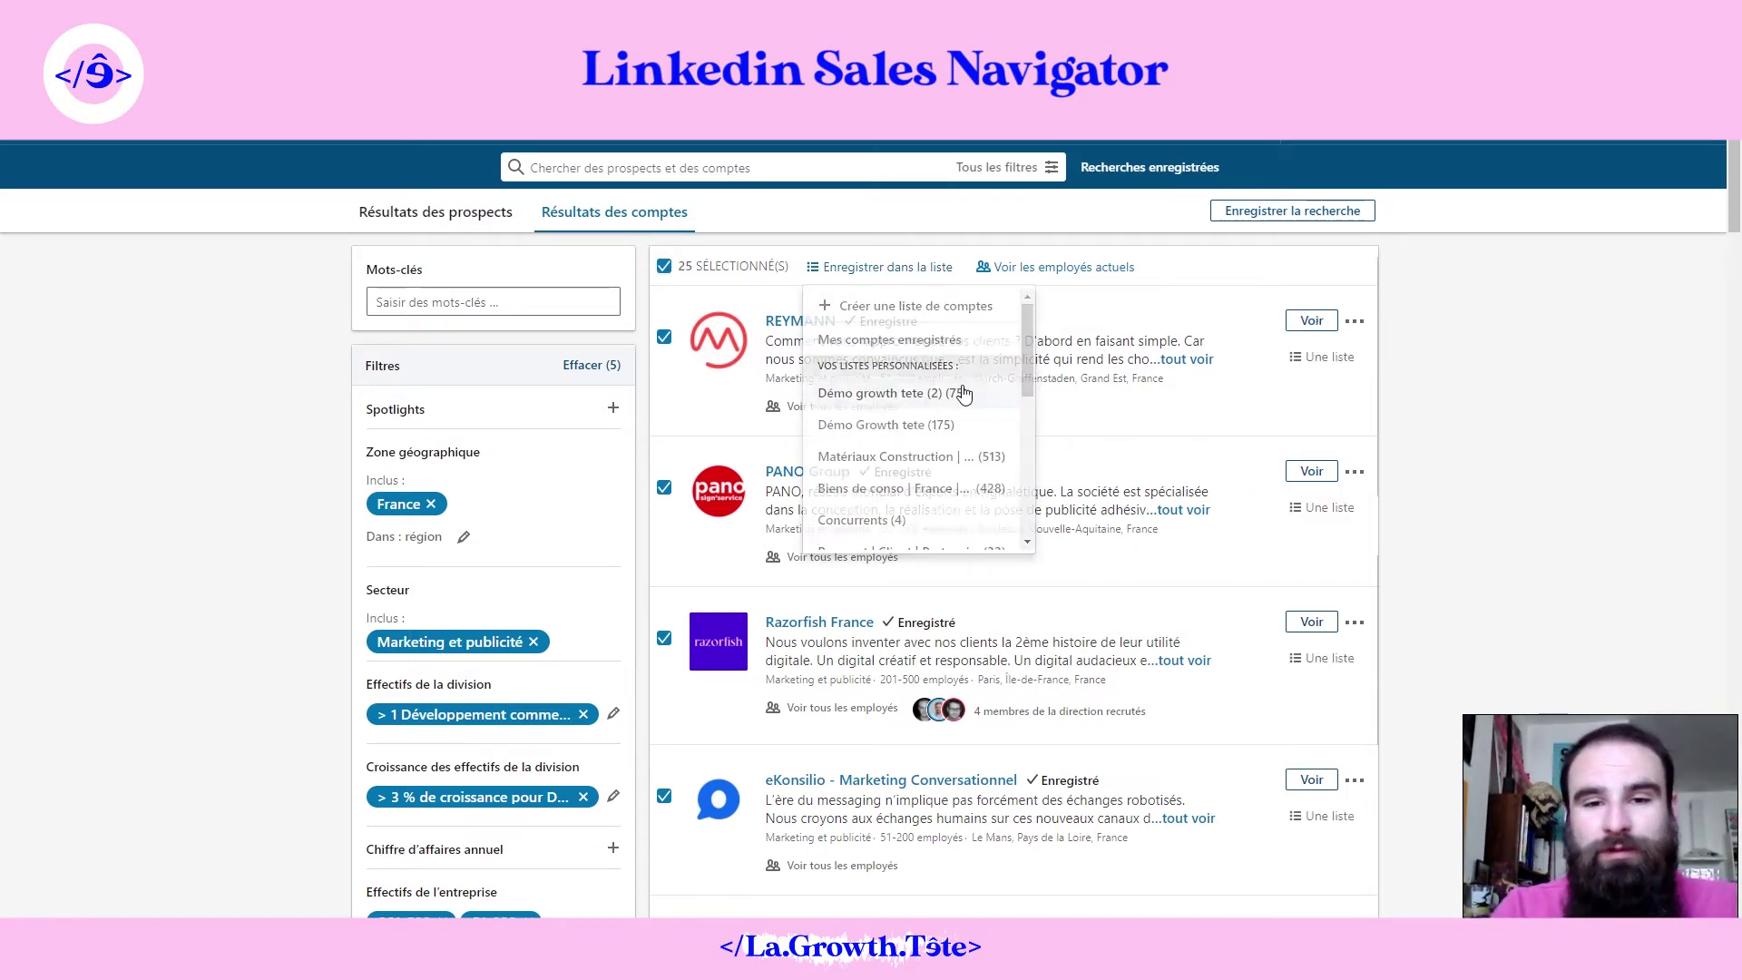
Step: Save all accounts on results page 5 to the list "Démo growth tete (2)"
scroll(1007, 404, "down", 10)
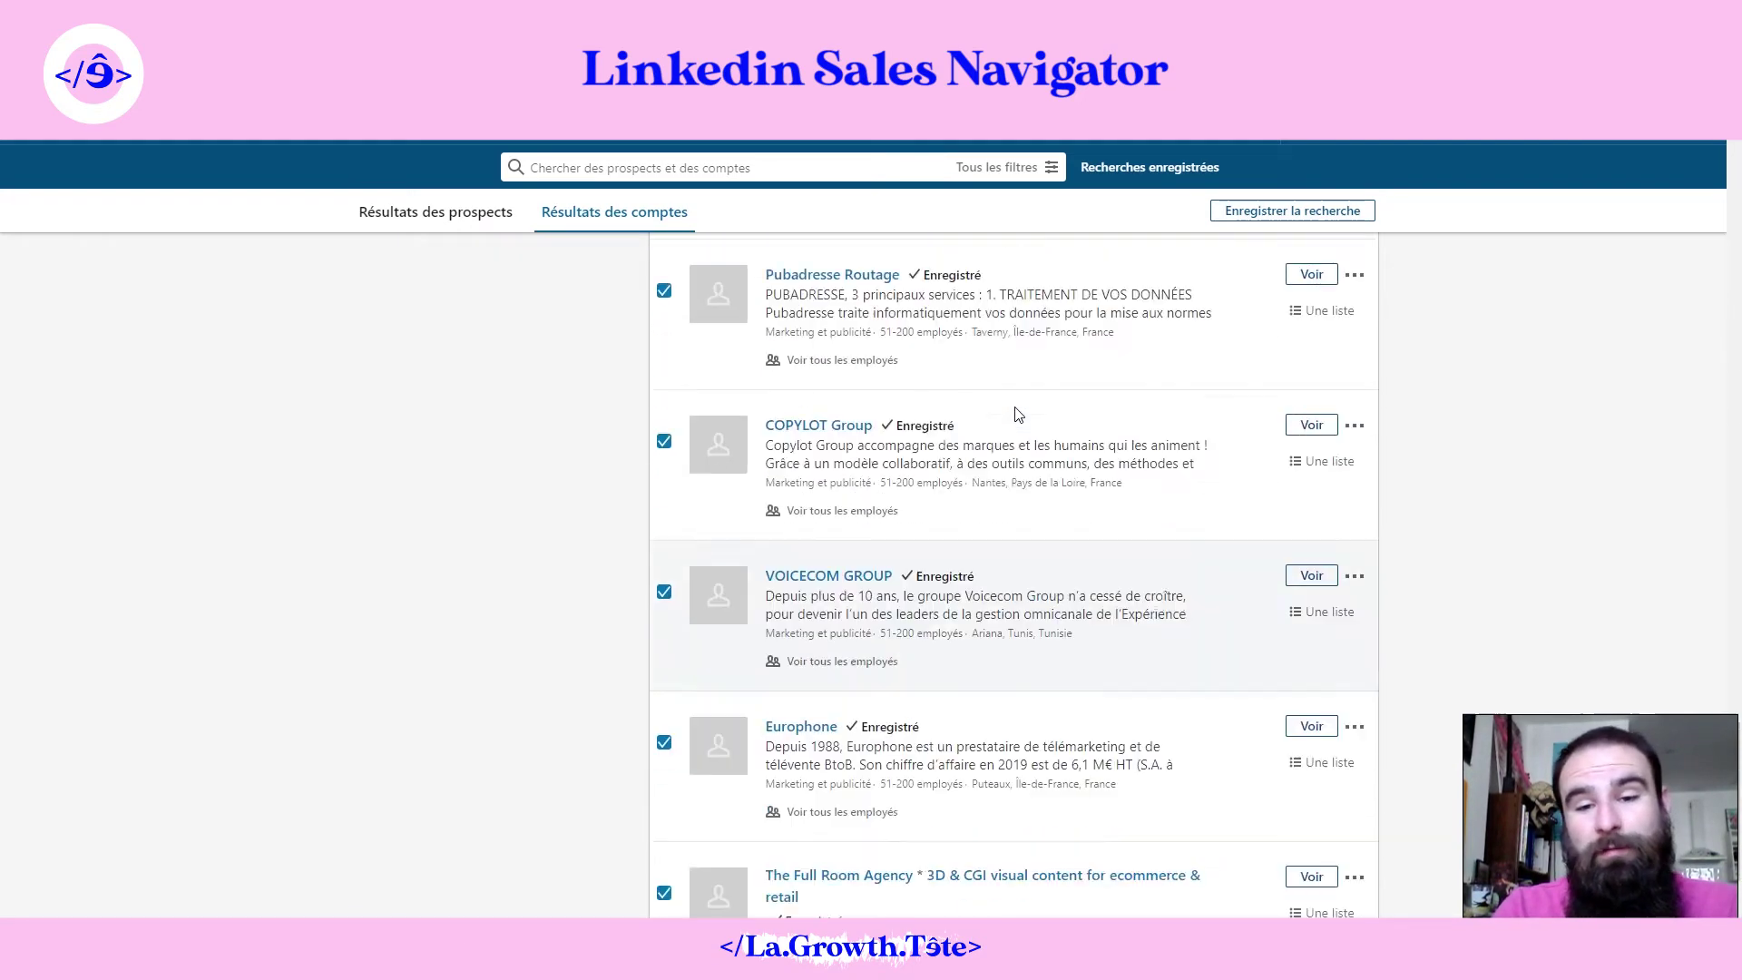
scroll(1019, 417, "down", 3)
left_click(1083, 908)
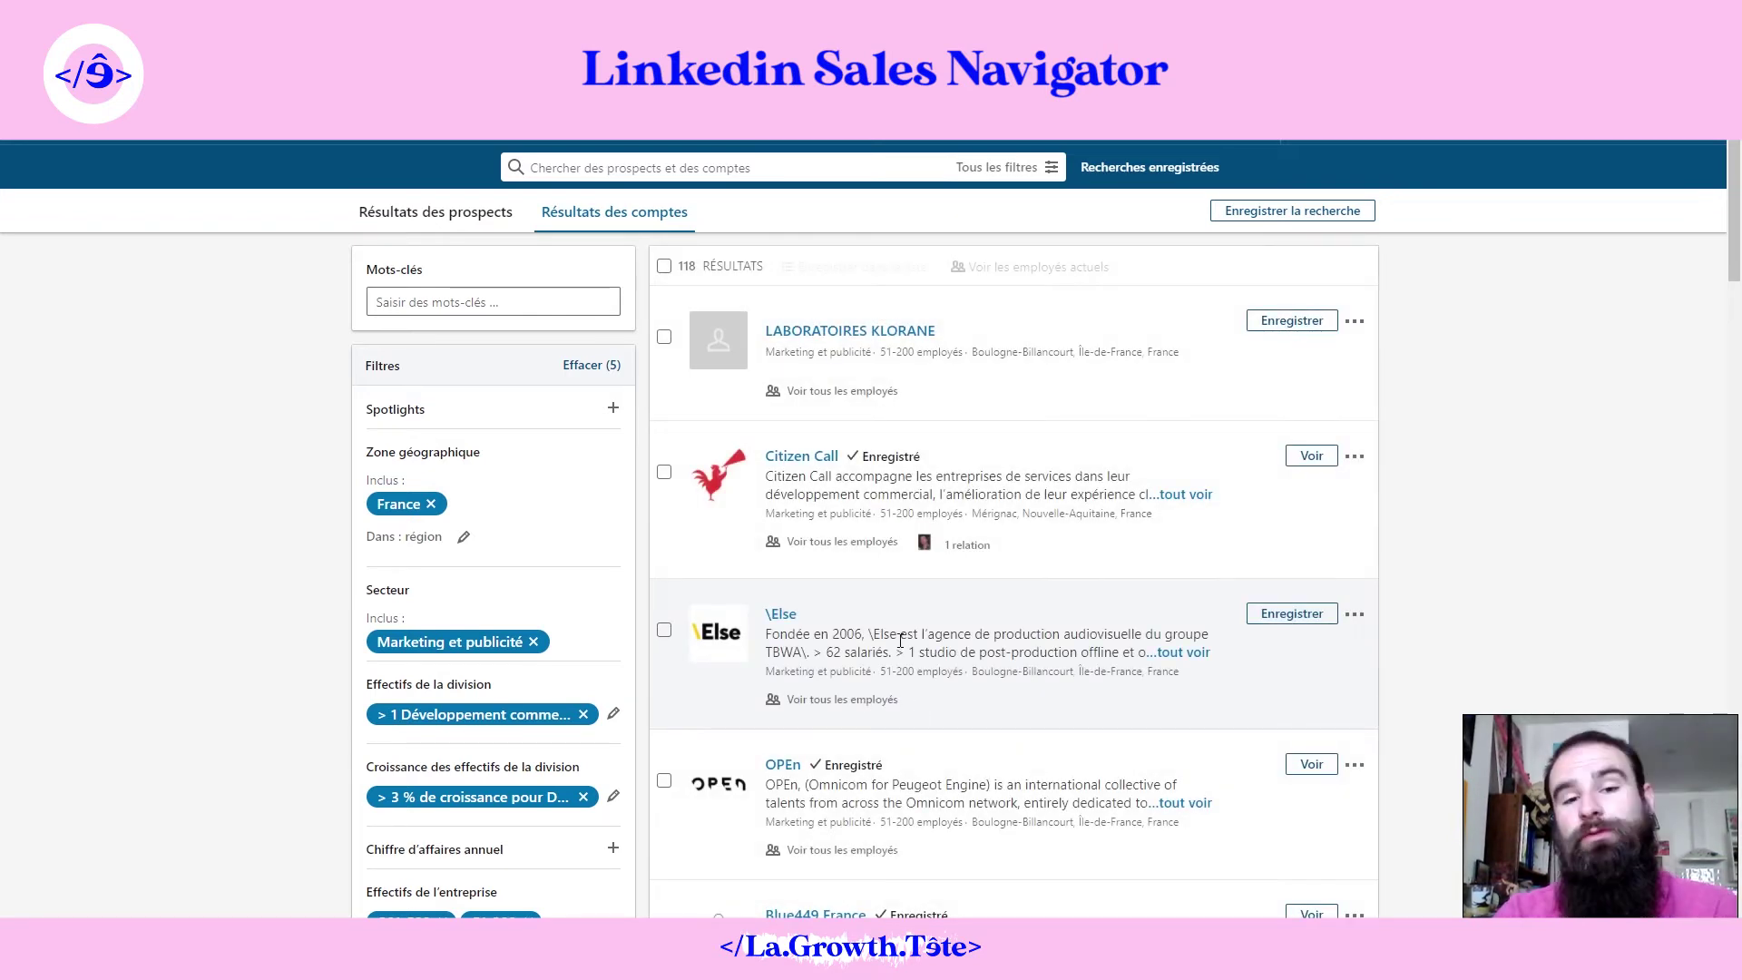
left_click(665, 267)
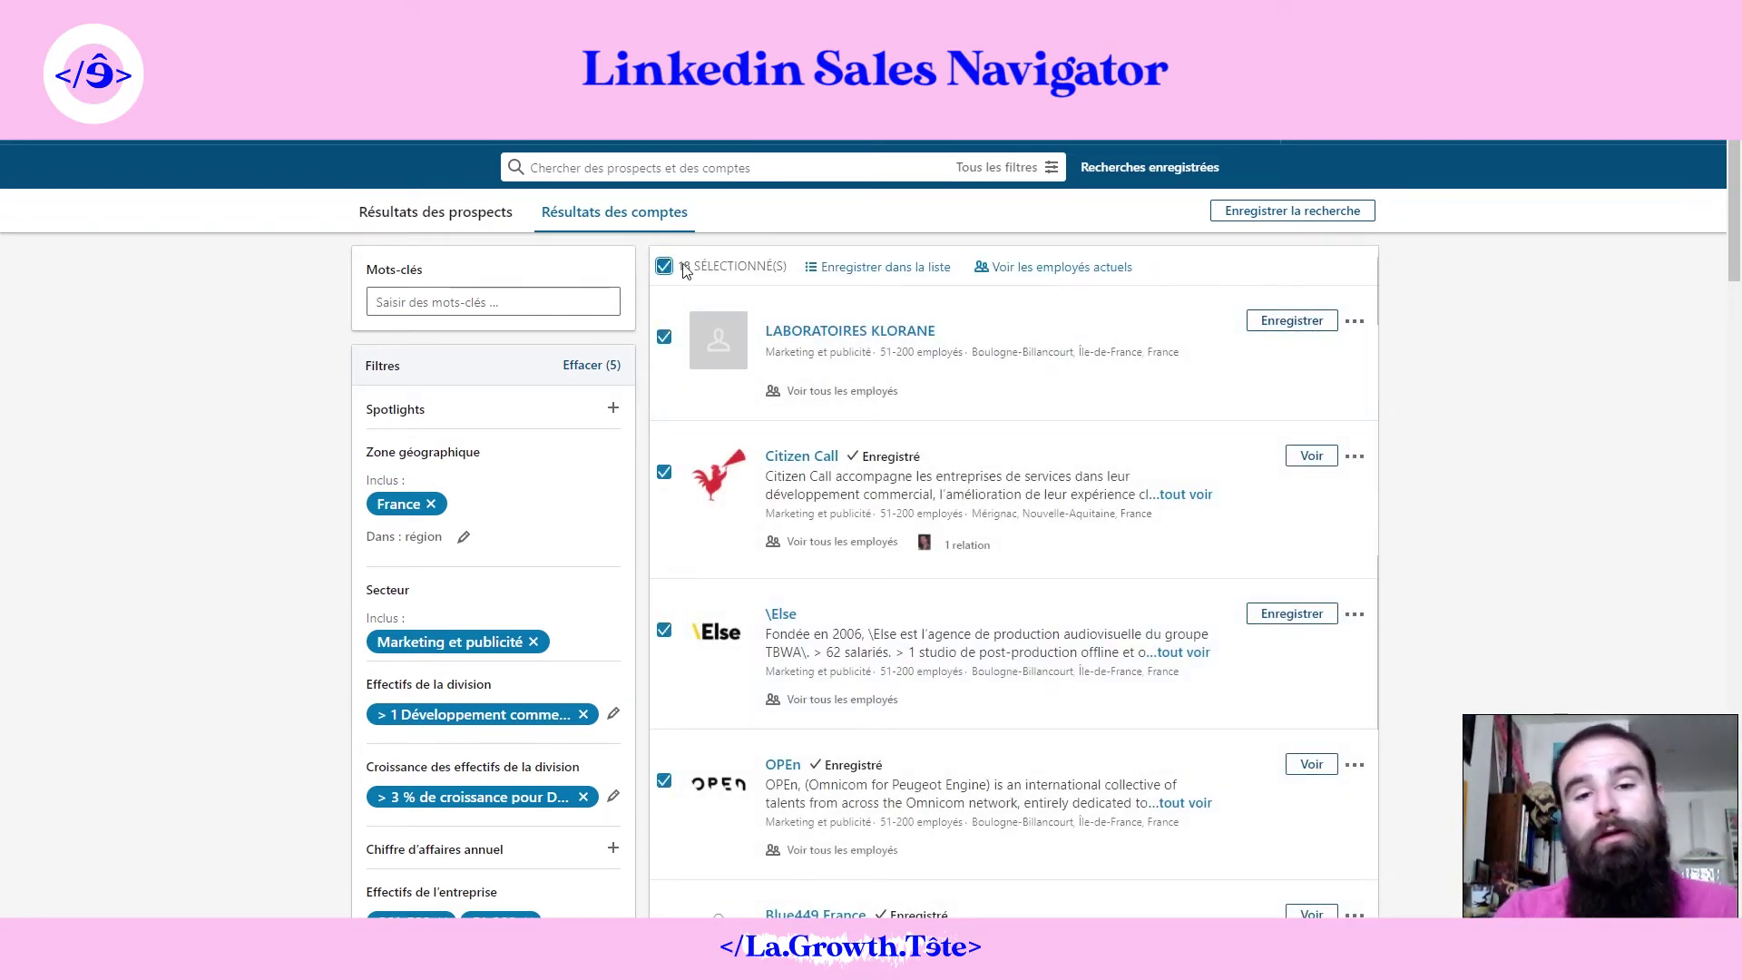
left_click(871, 267)
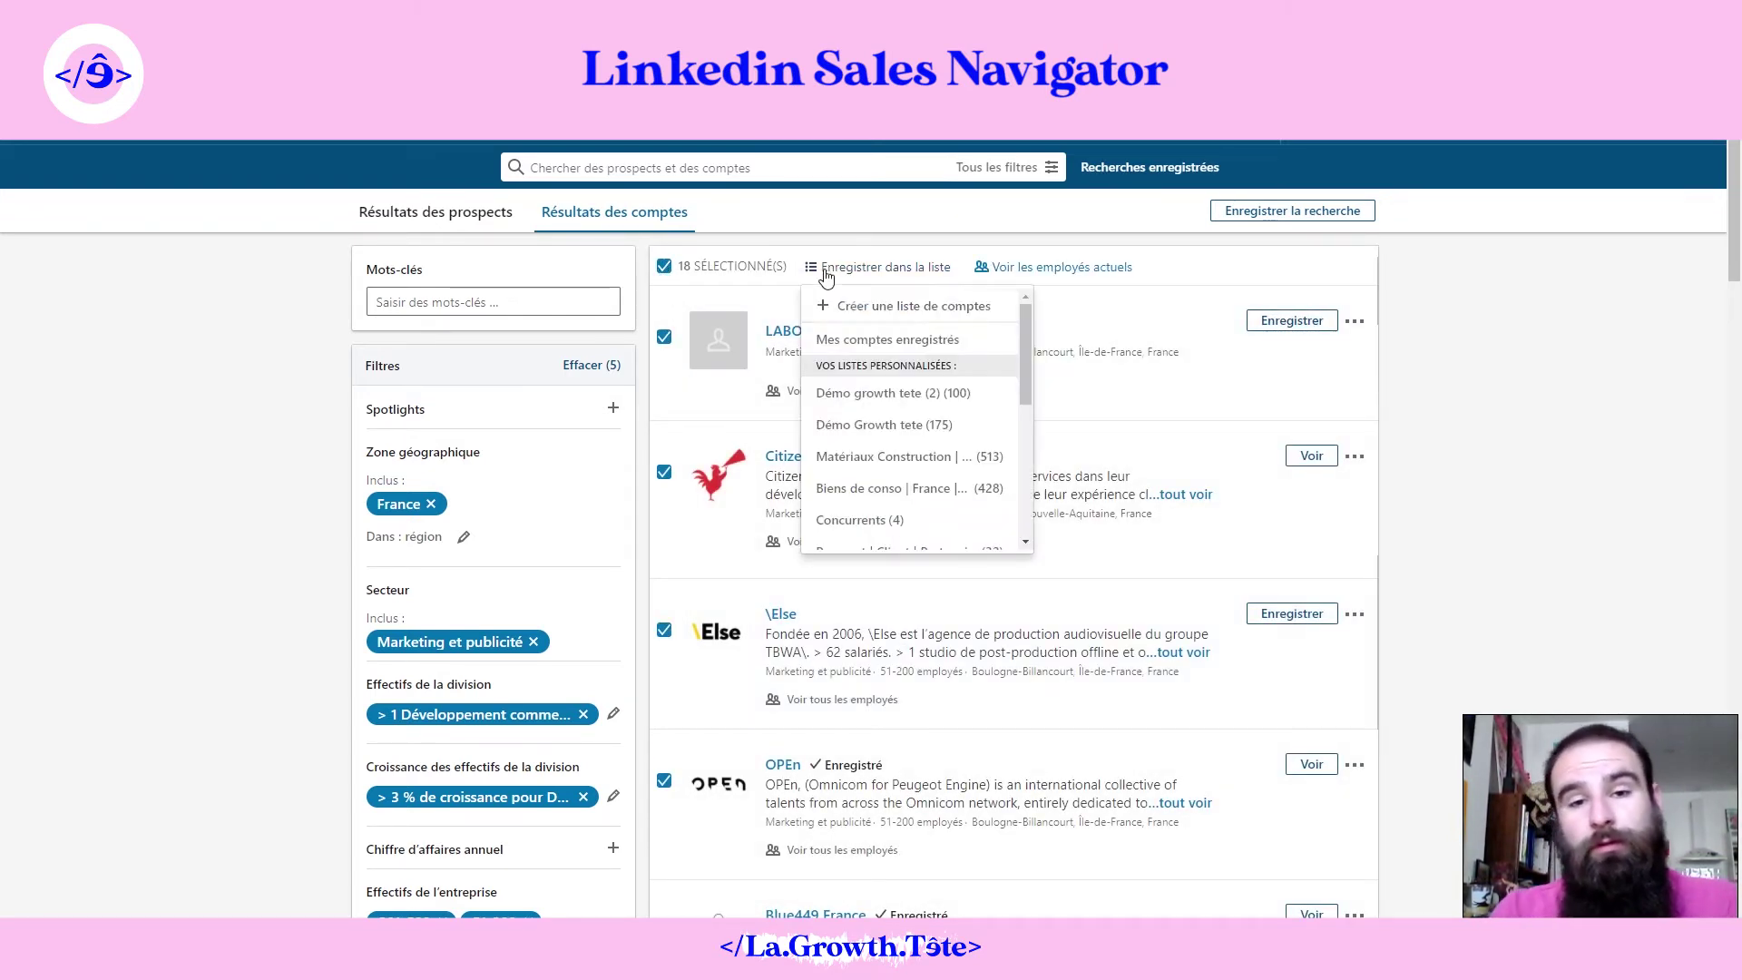
left_click(898, 392)
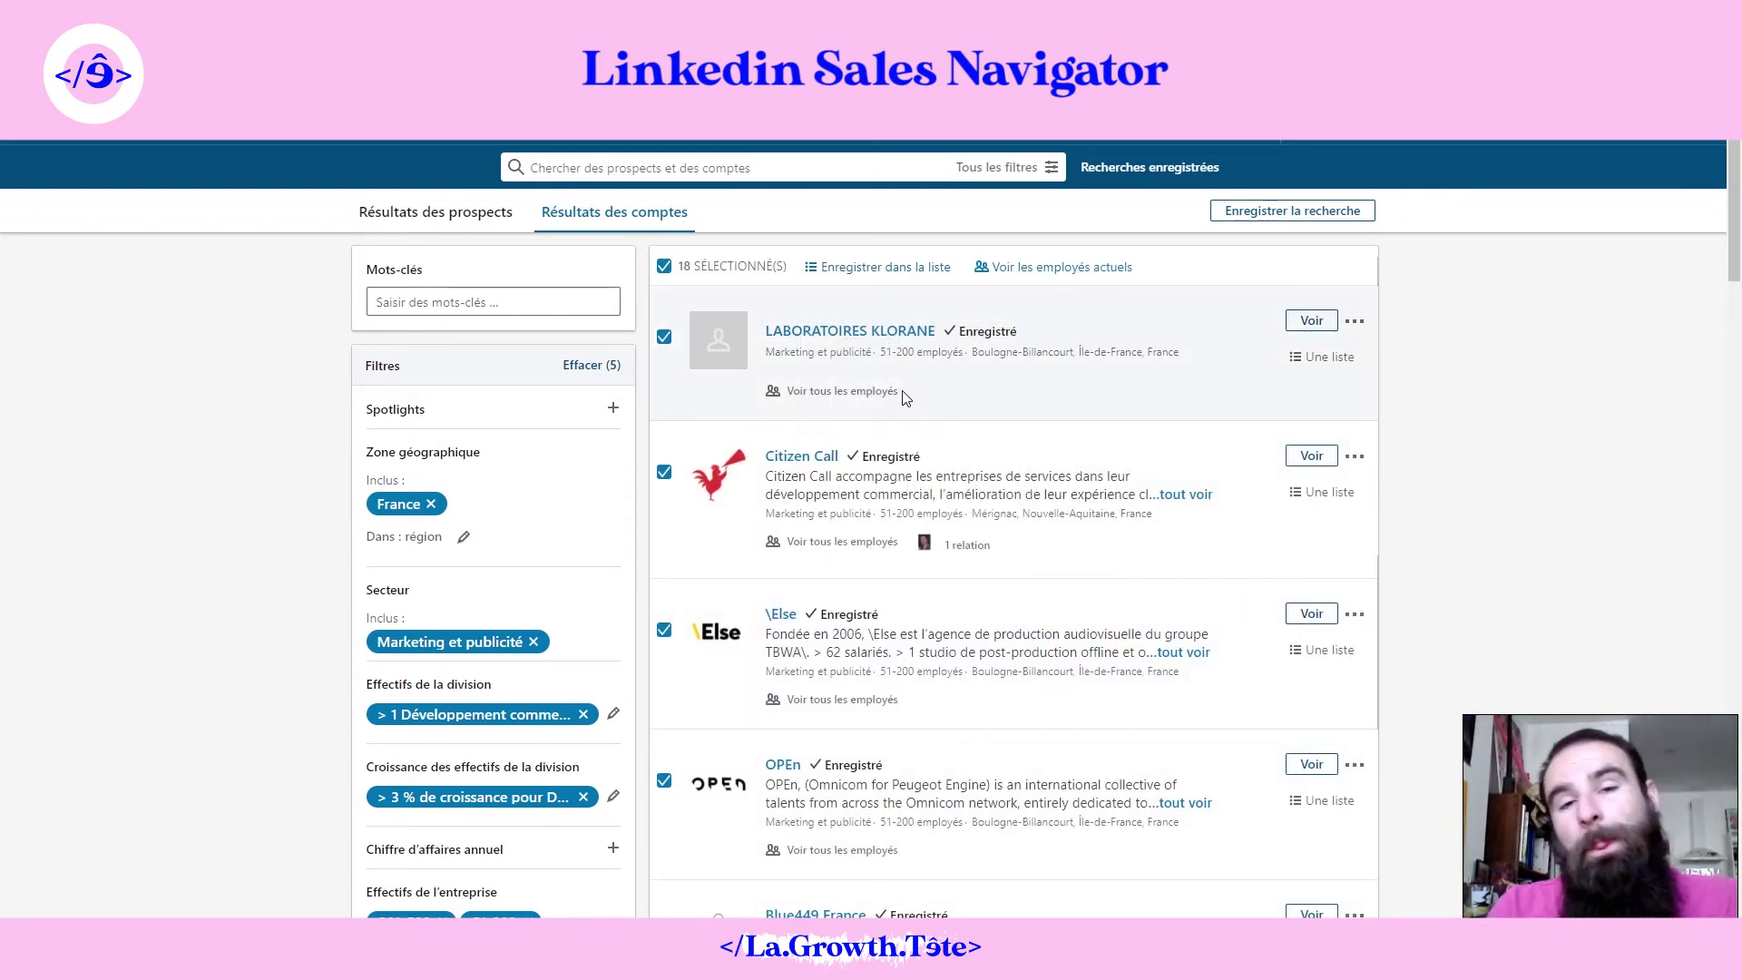
Step: Switch to the prospect results and remove the Marketing et publicité sector filter and the 201-500 and 51-200 company size filters
left_click(439, 216)
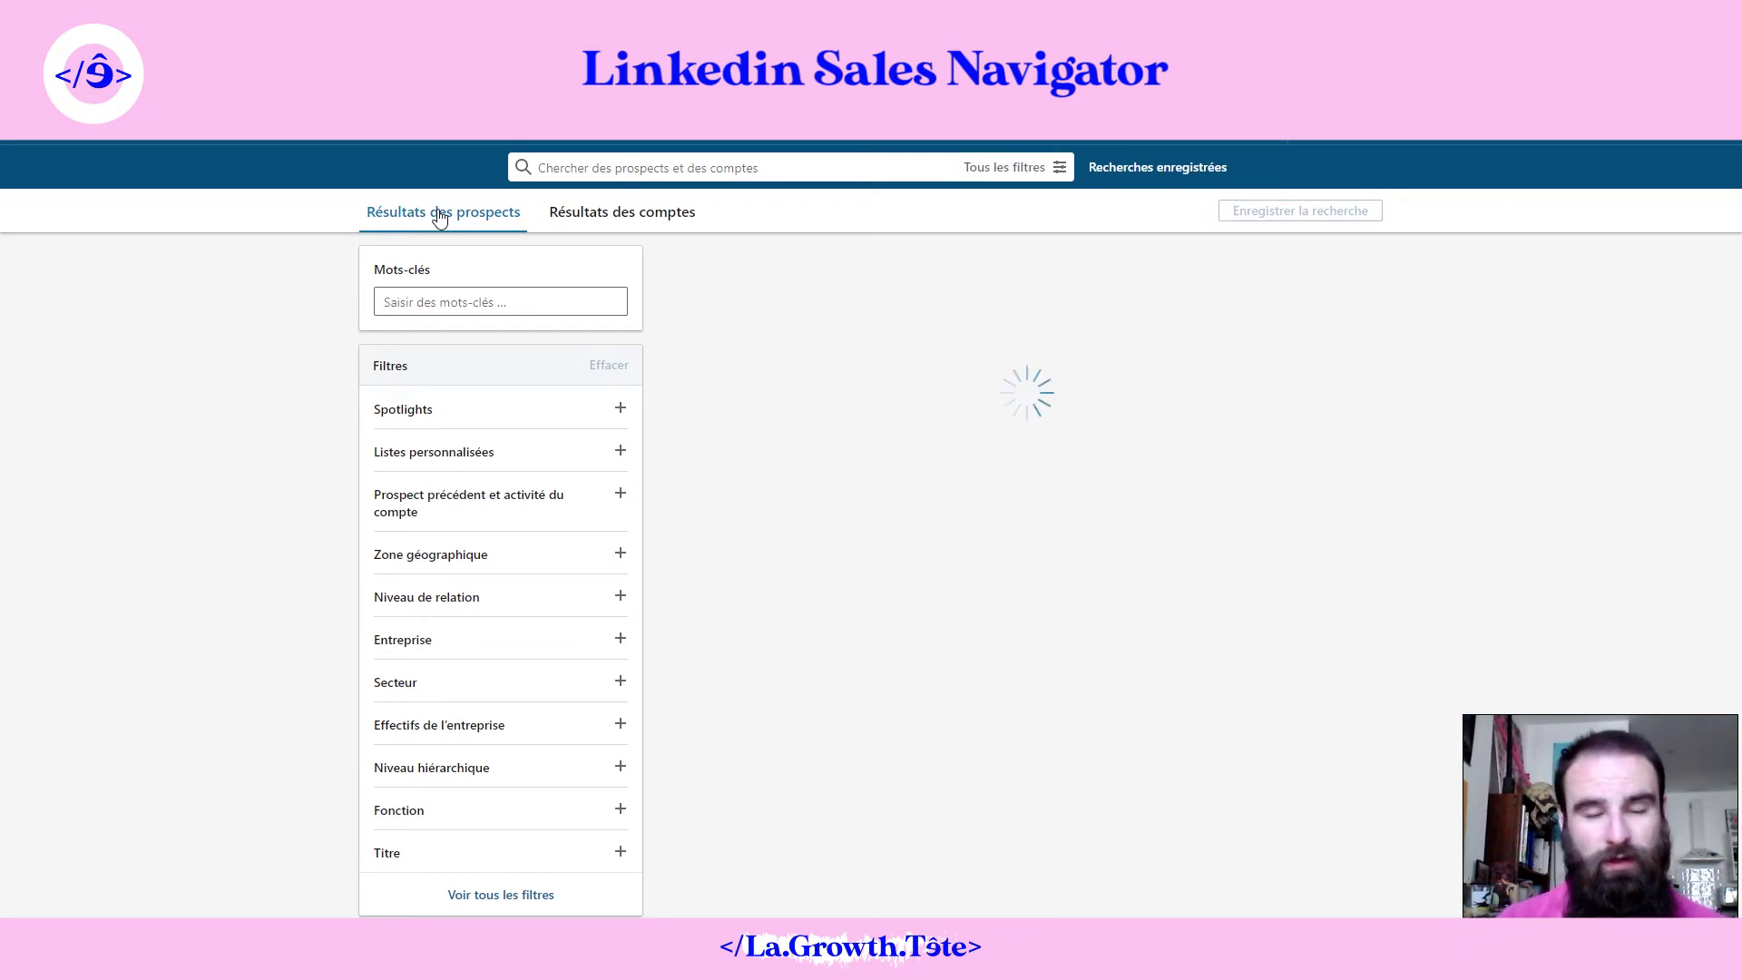
scroll(238, 427, "down", 4)
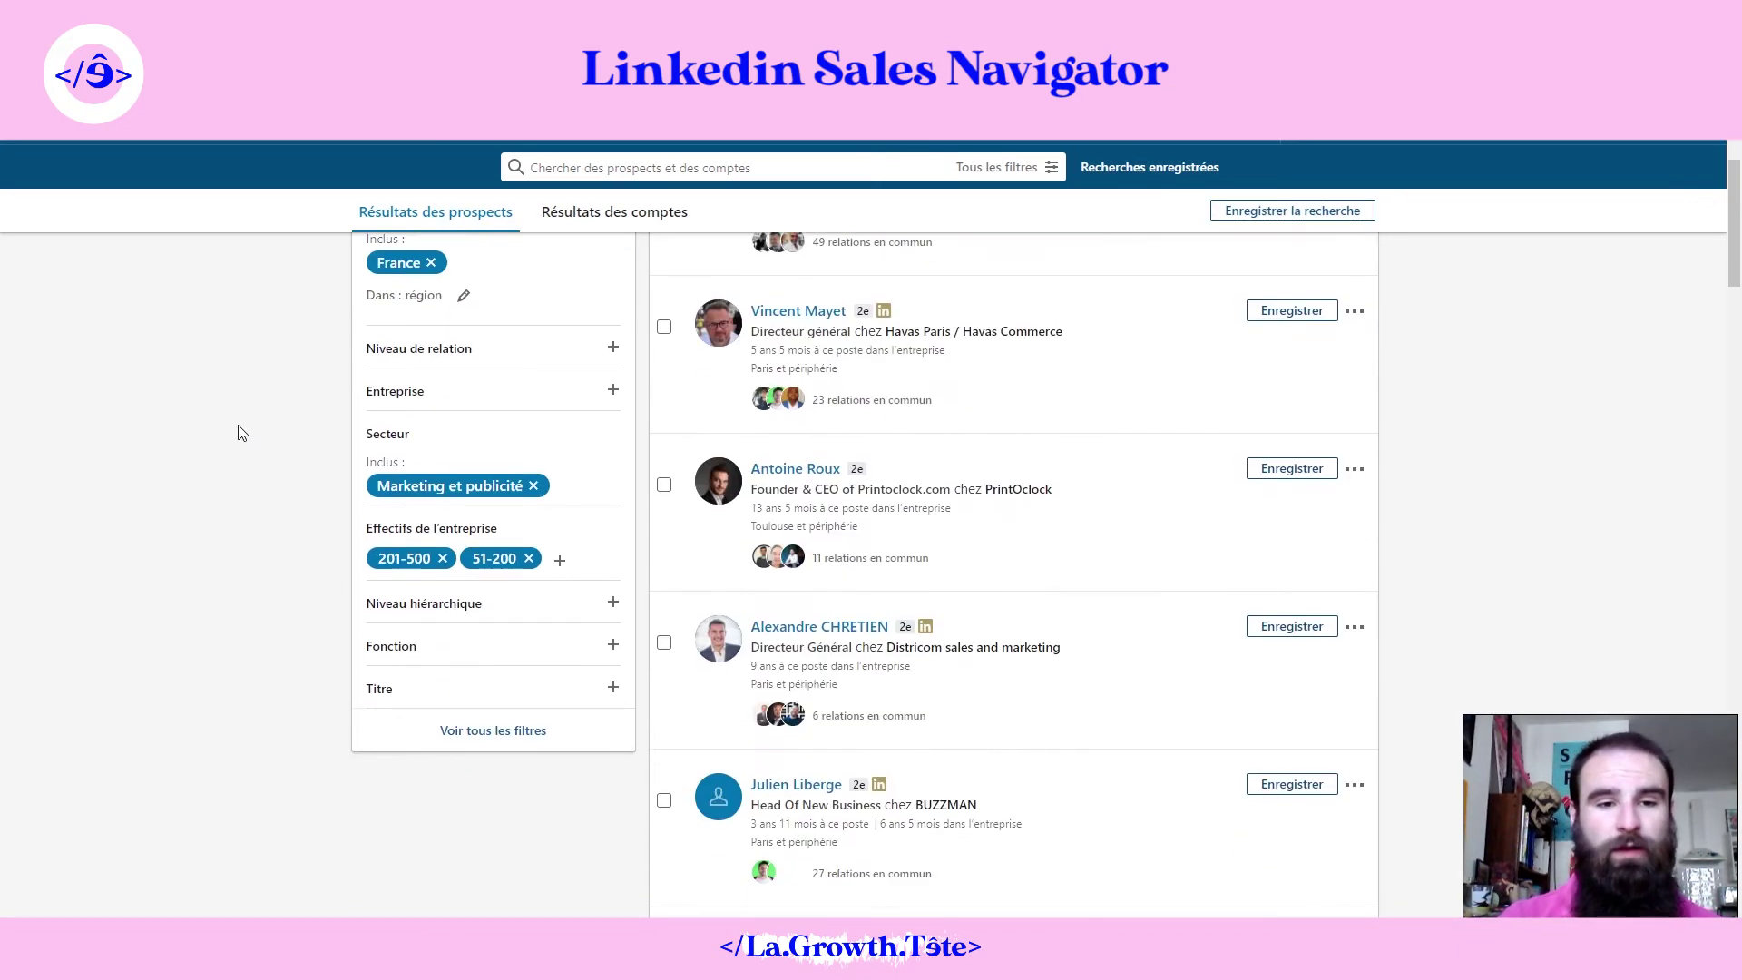
left_click(535, 487)
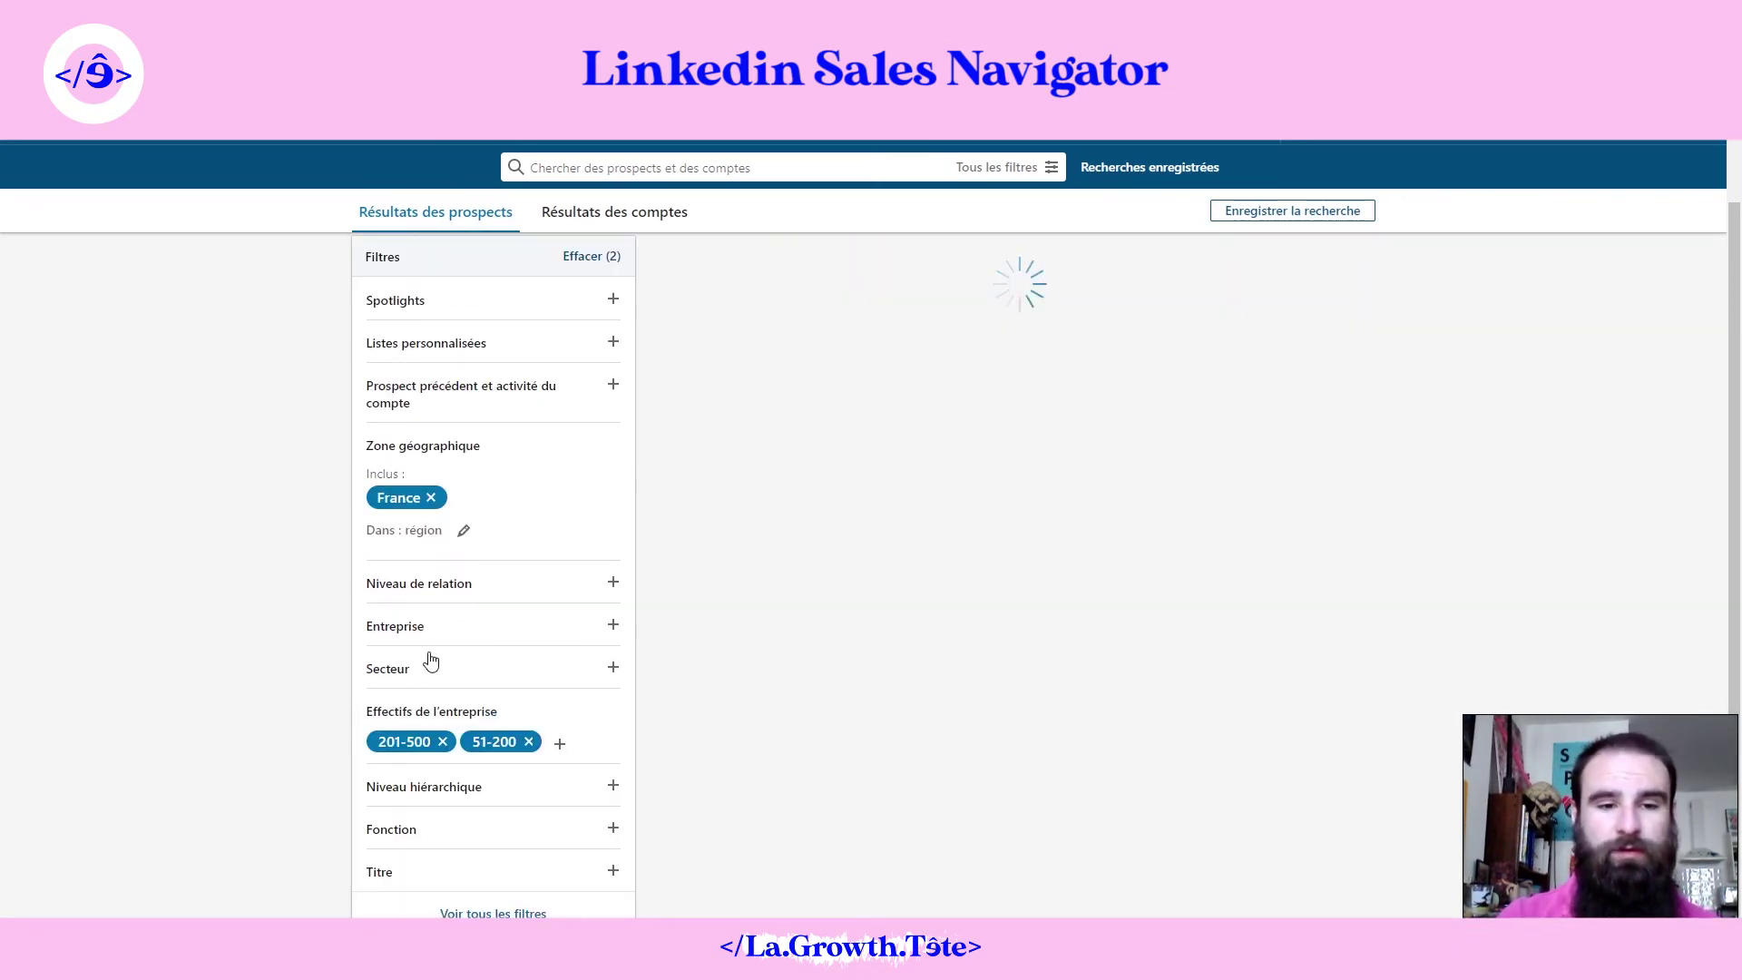
left_click(445, 742)
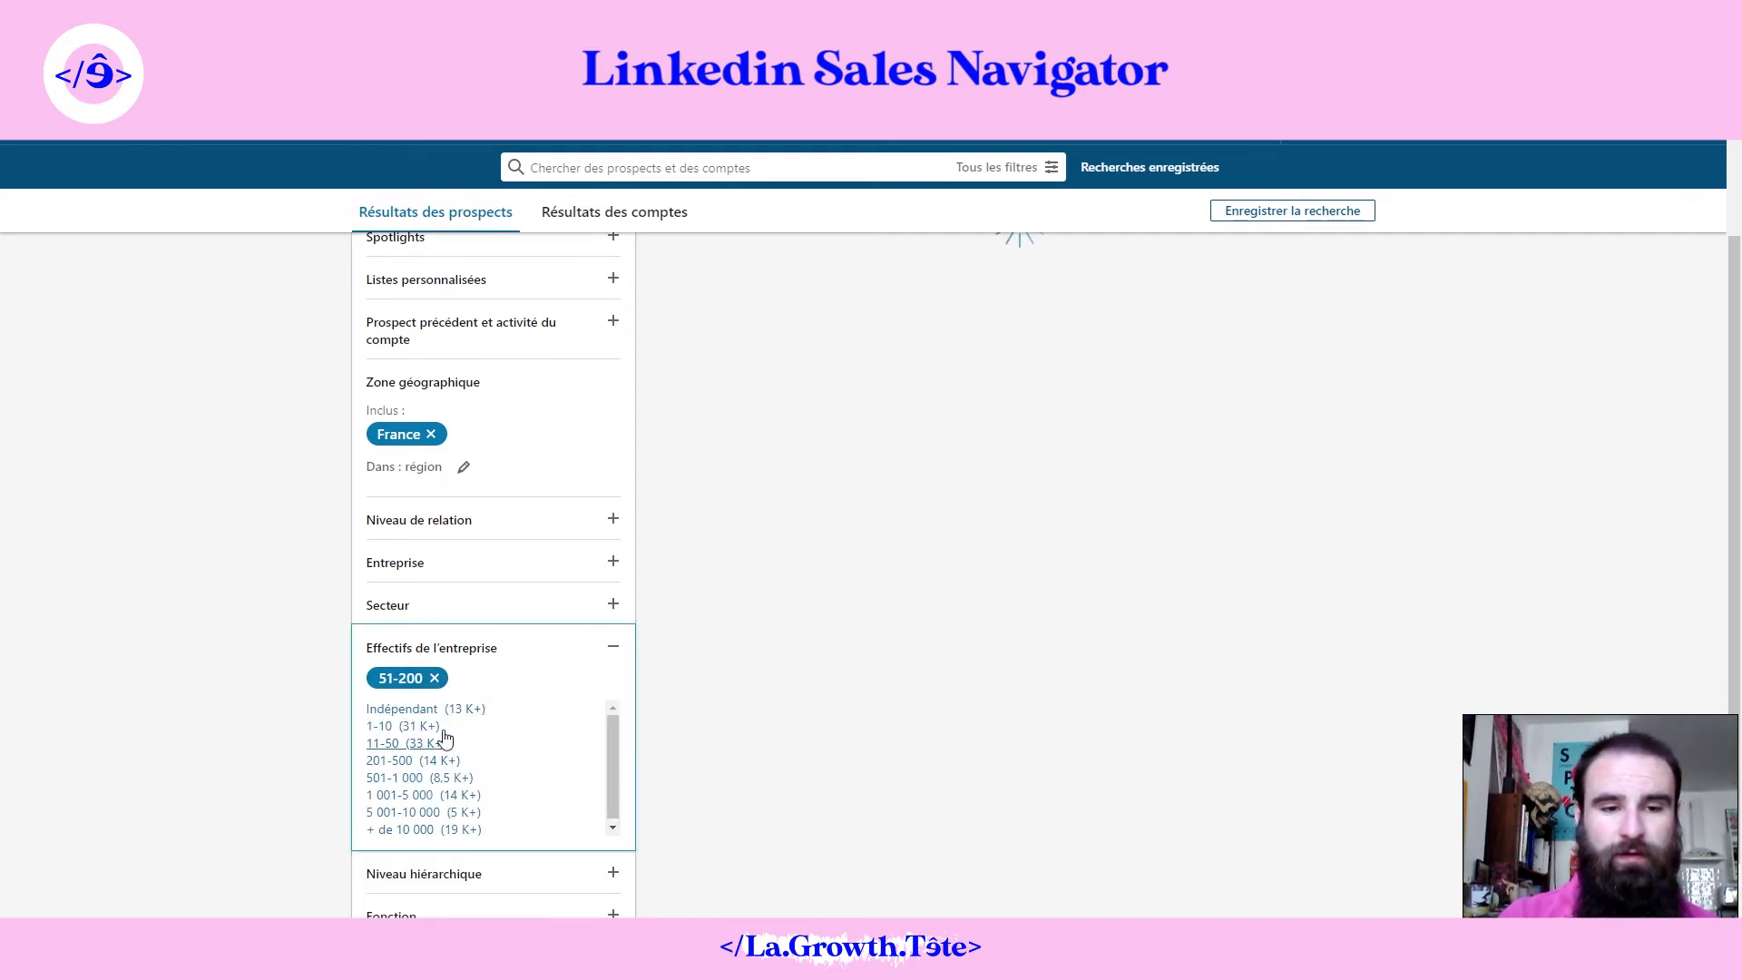
left_click(439, 680)
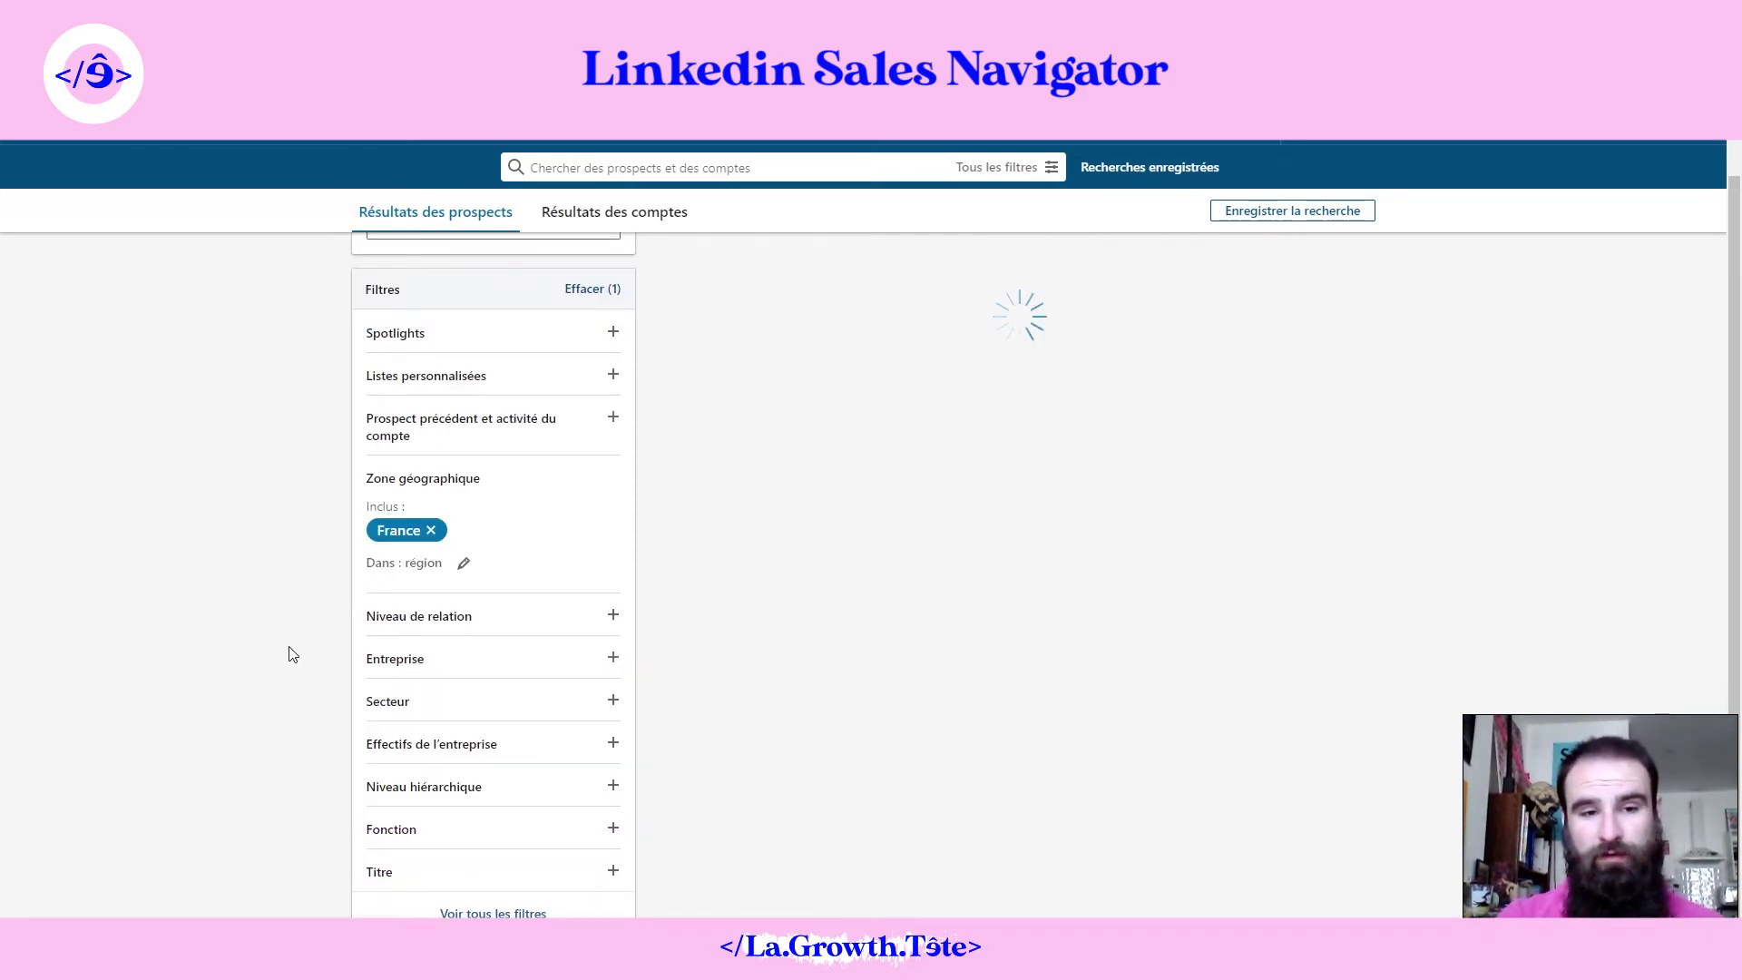
Step: Restrict the prospects to companies in the custom account list "Démo growth tete (2)"
mouse_move(382, 537)
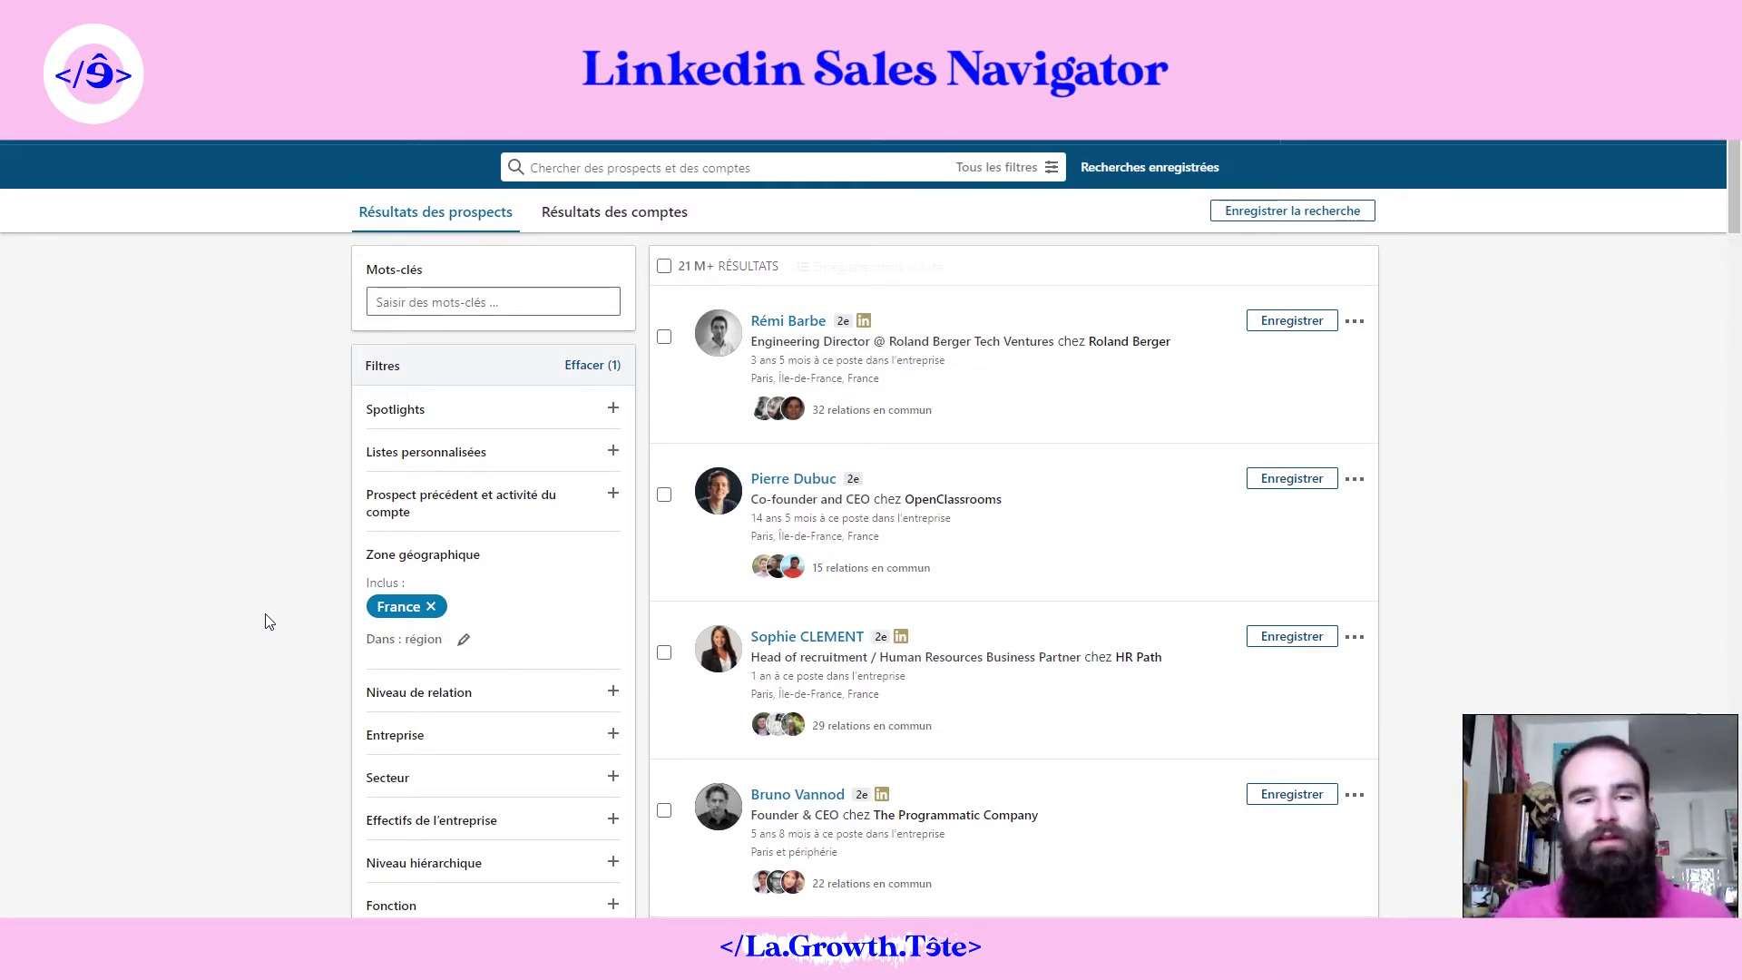
left_click(471, 451)
type("démo")
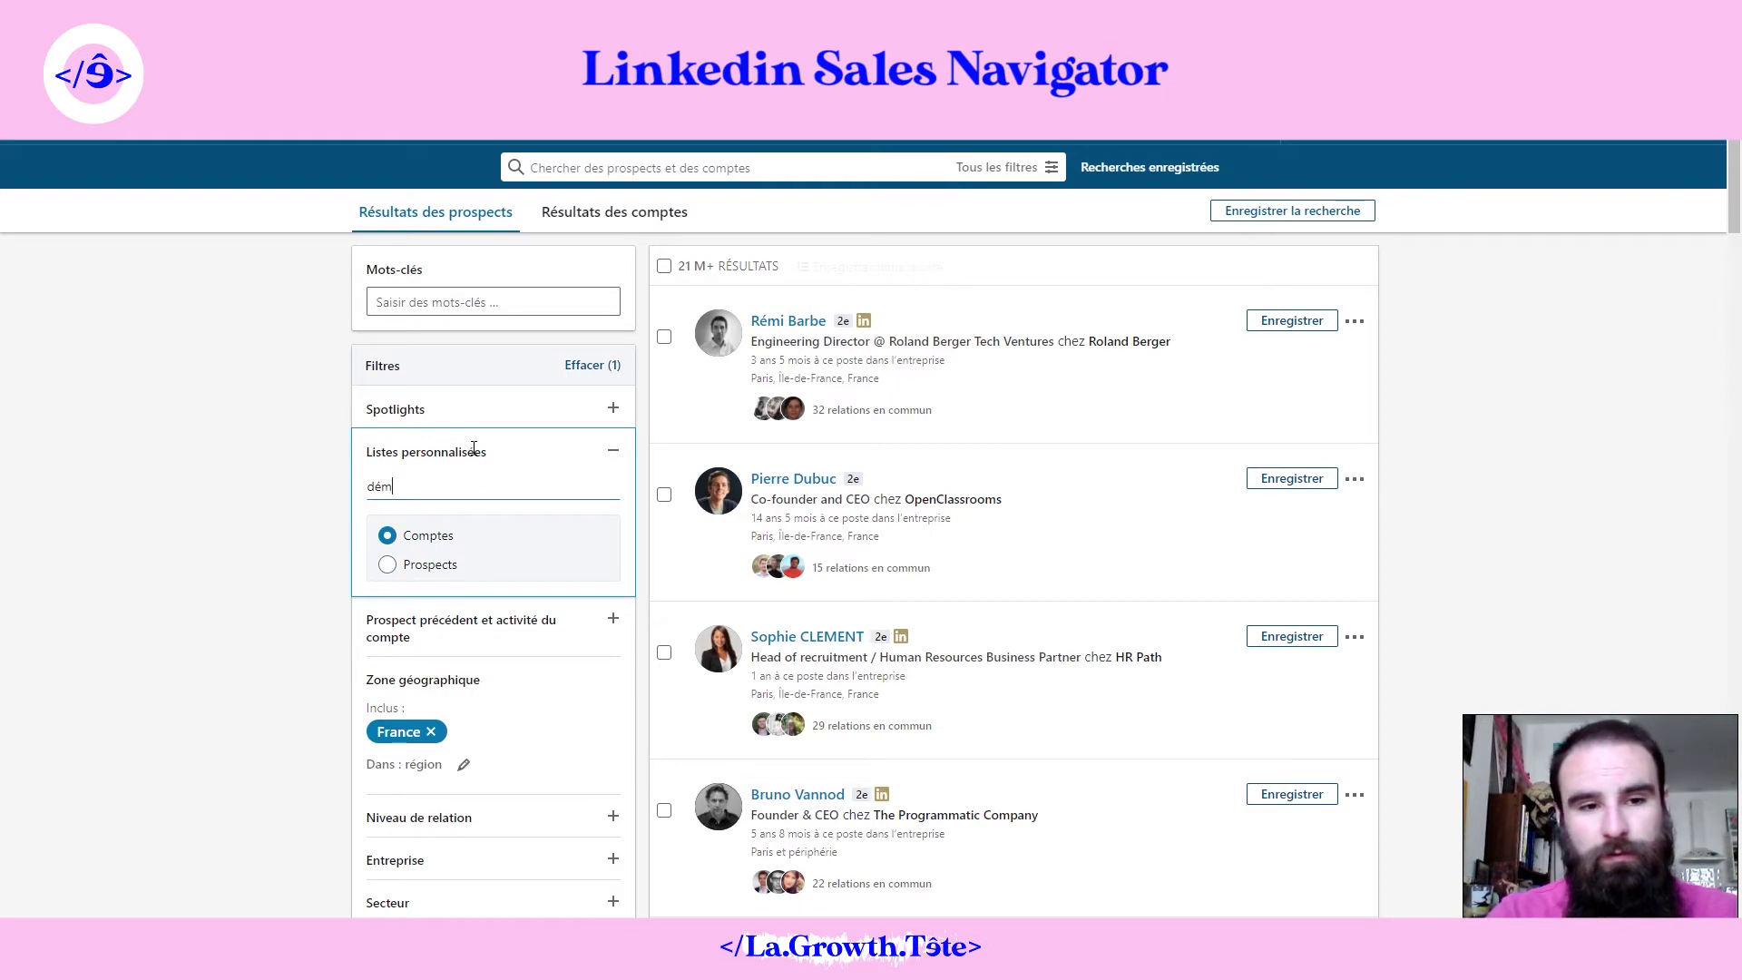
double_click(453, 489)
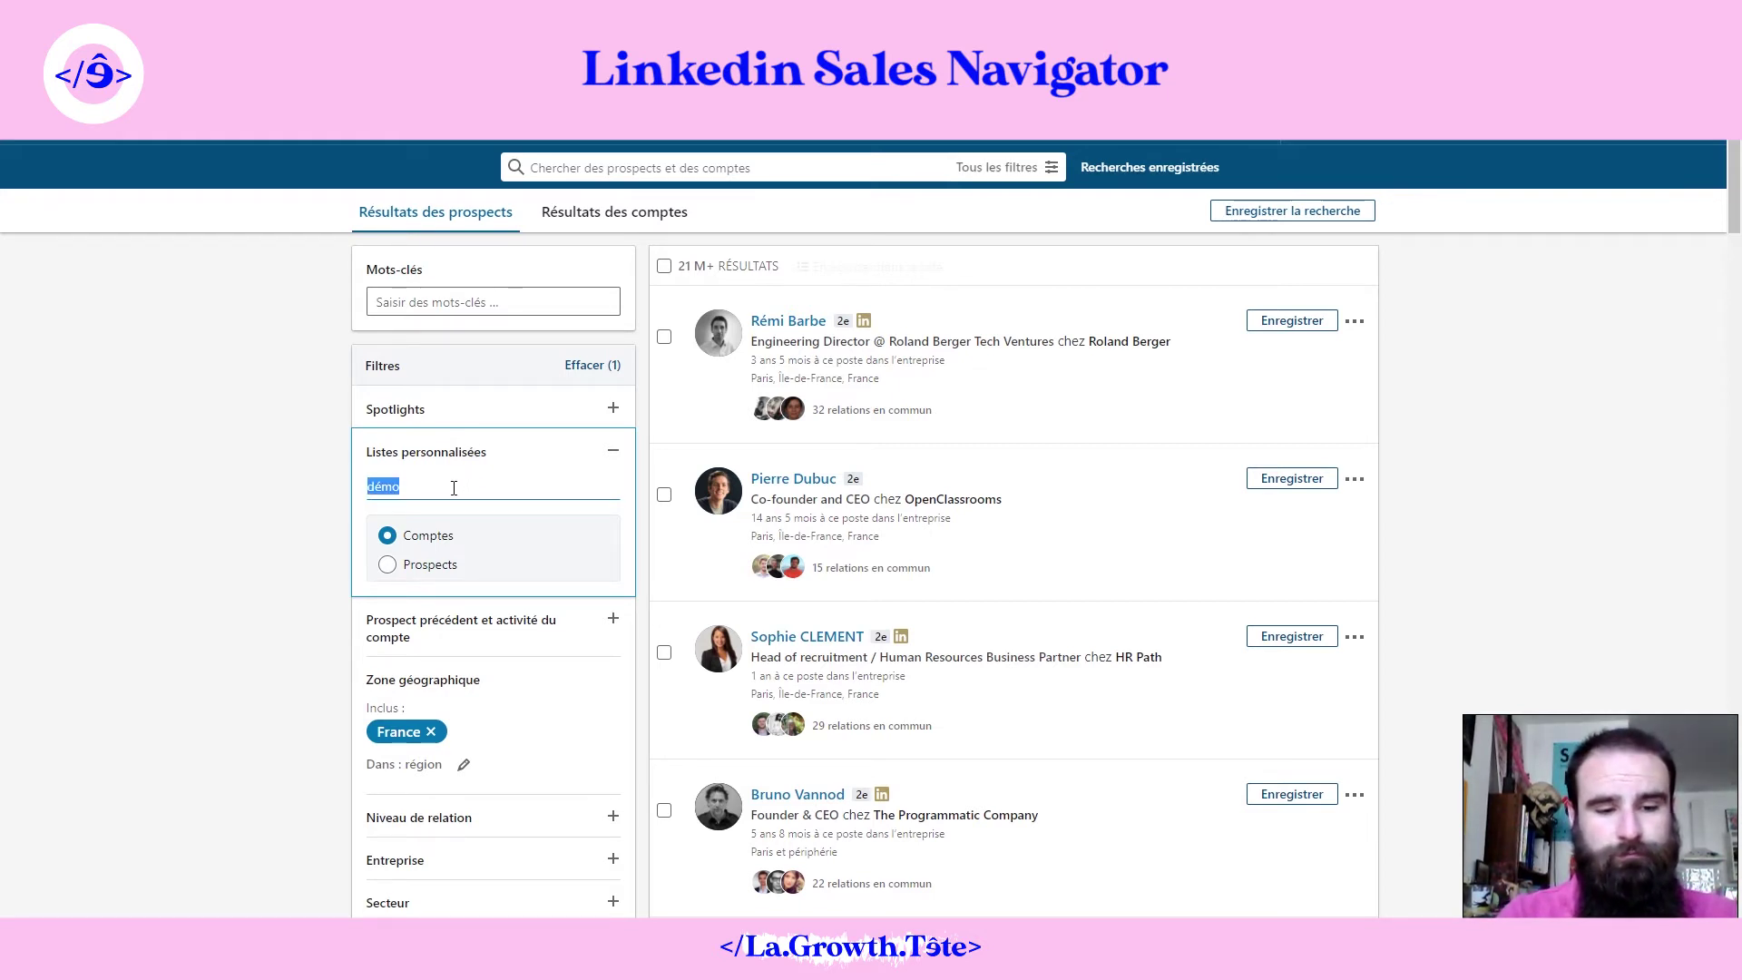
type("D")
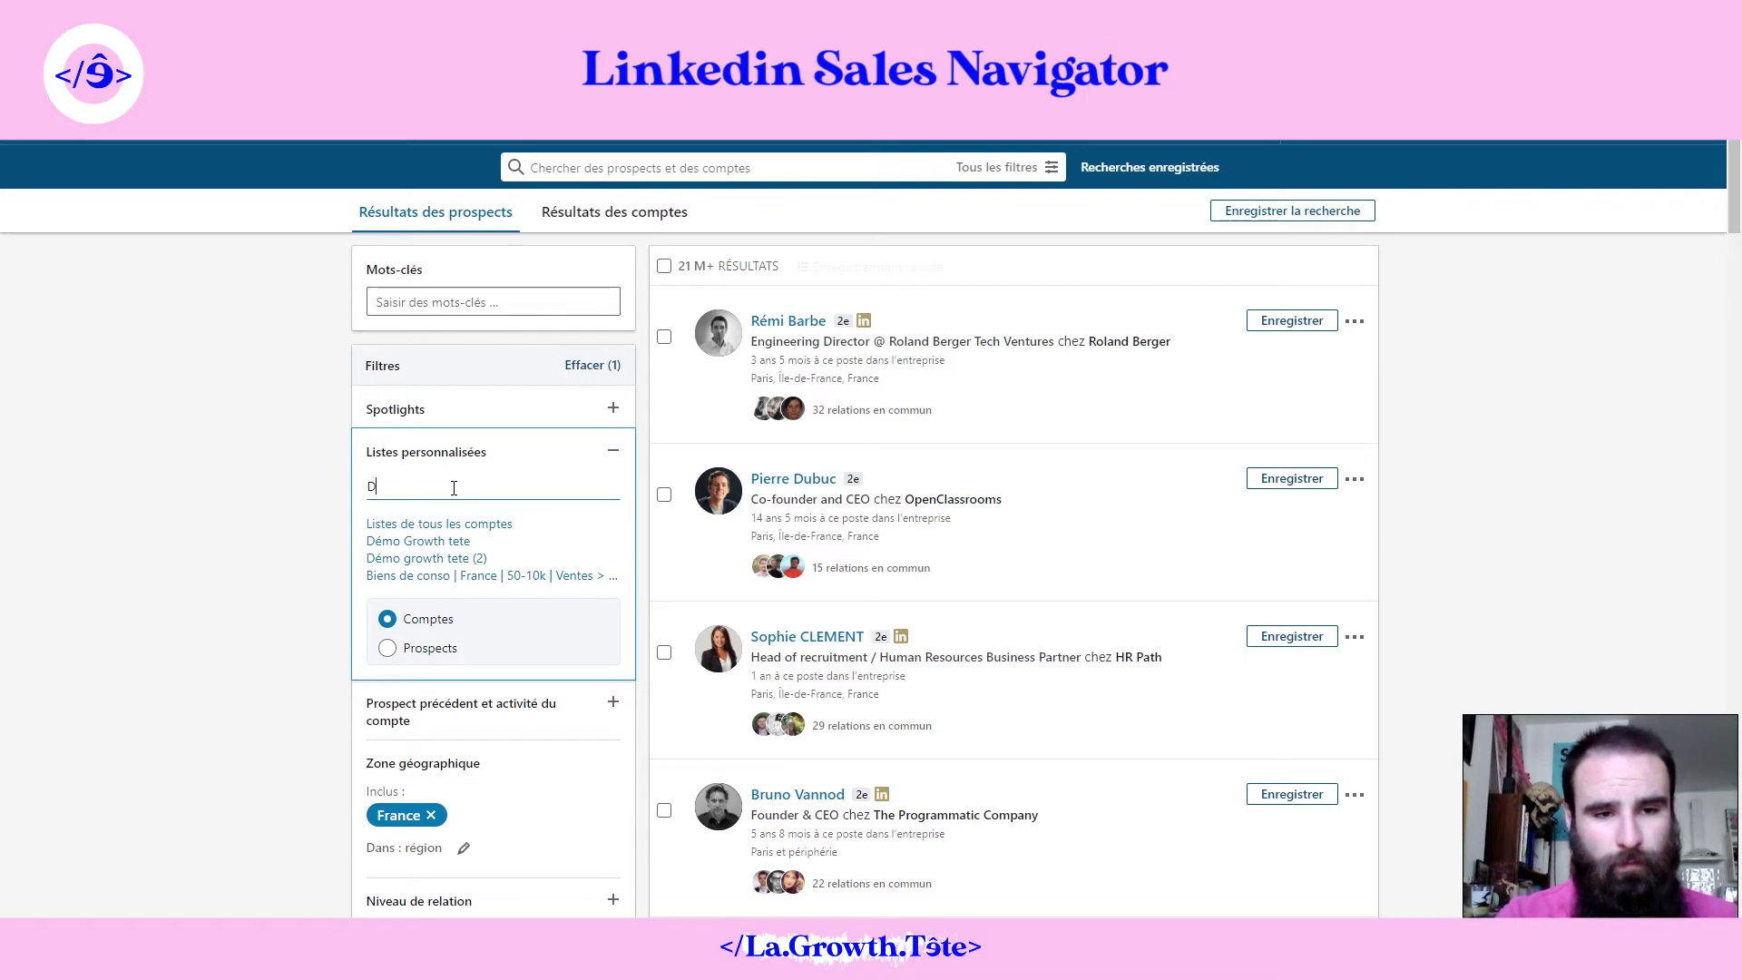
left_click(464, 558)
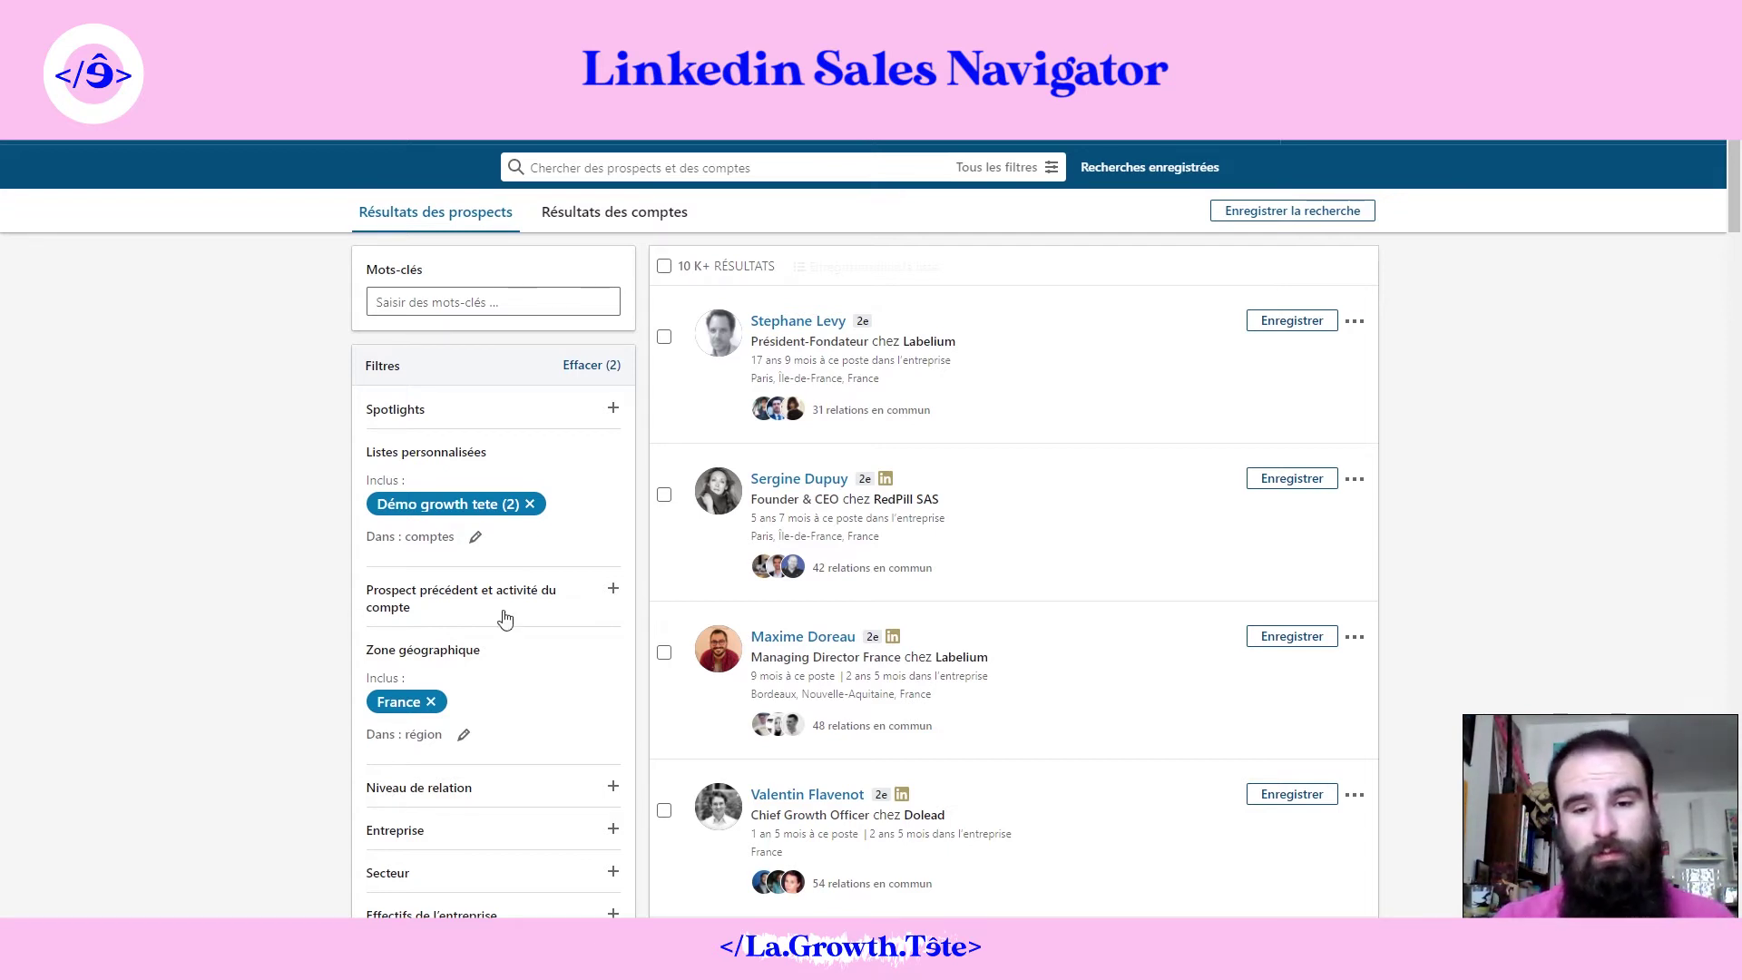
Step: Examine the available options of the Niveau hiérarchique and Fonction filters for these prospects
mouse_move(956, 662)
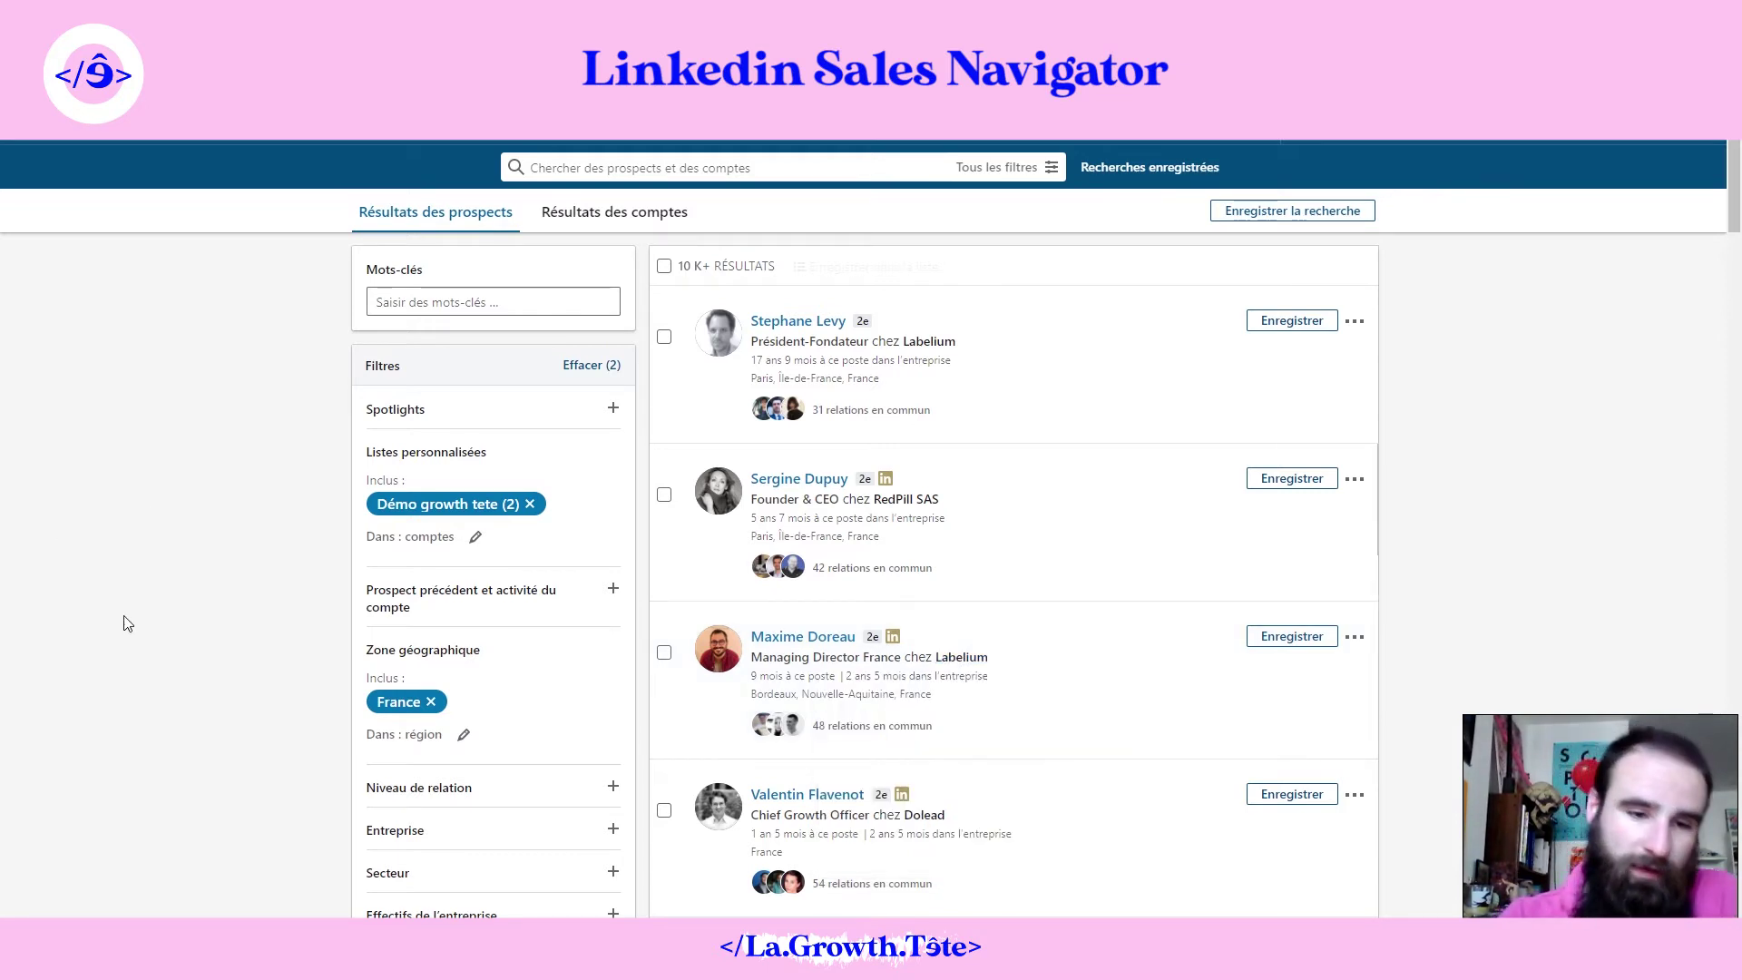
scroll(127, 624, "down", 3)
scroll(127, 623, "up", 1)
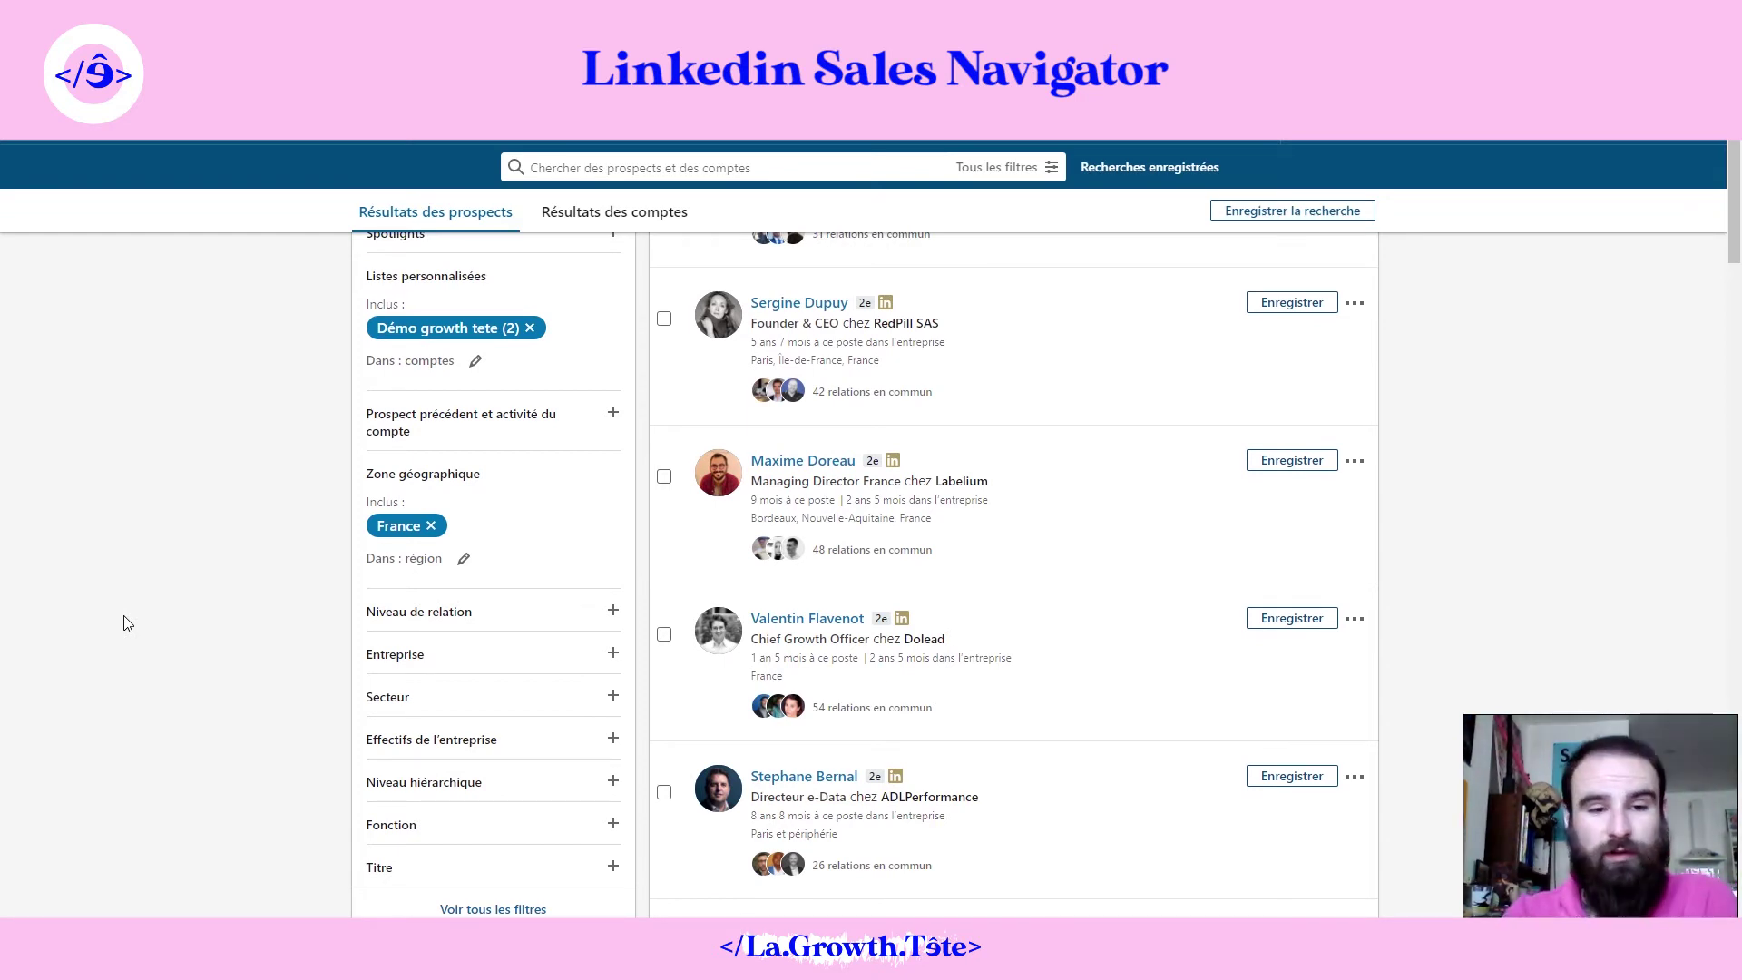
scroll(127, 624, "down", 1)
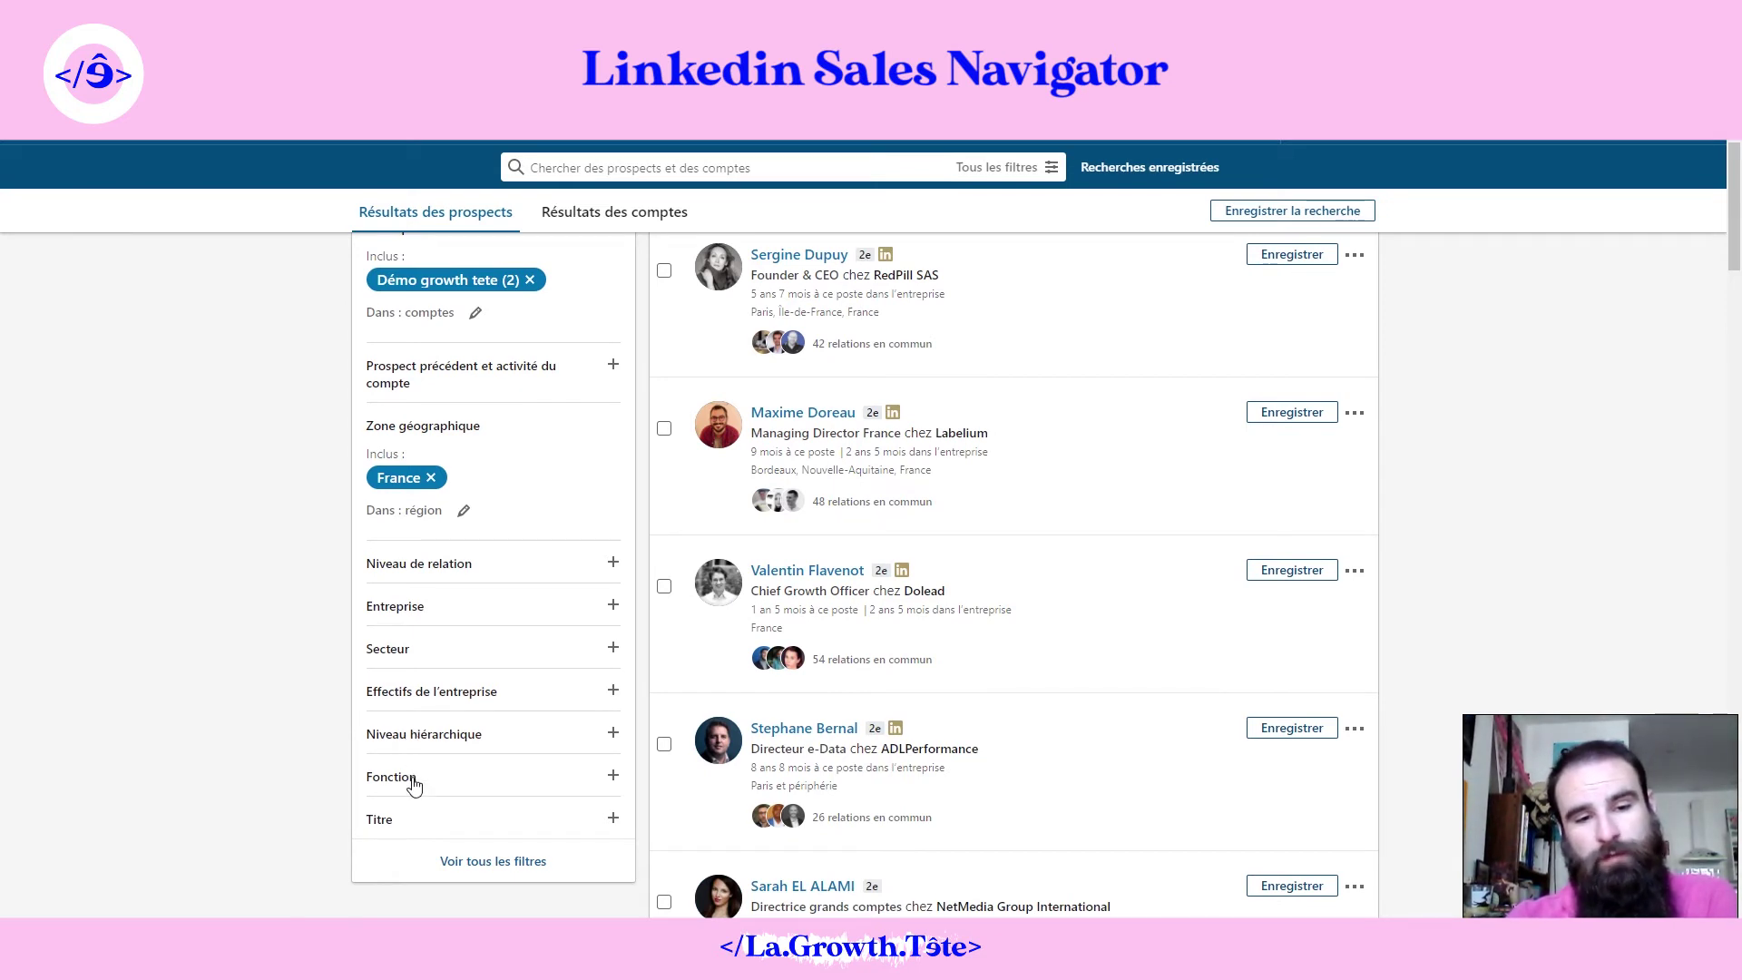
left_click(451, 735)
scroll(454, 735, "down", 3)
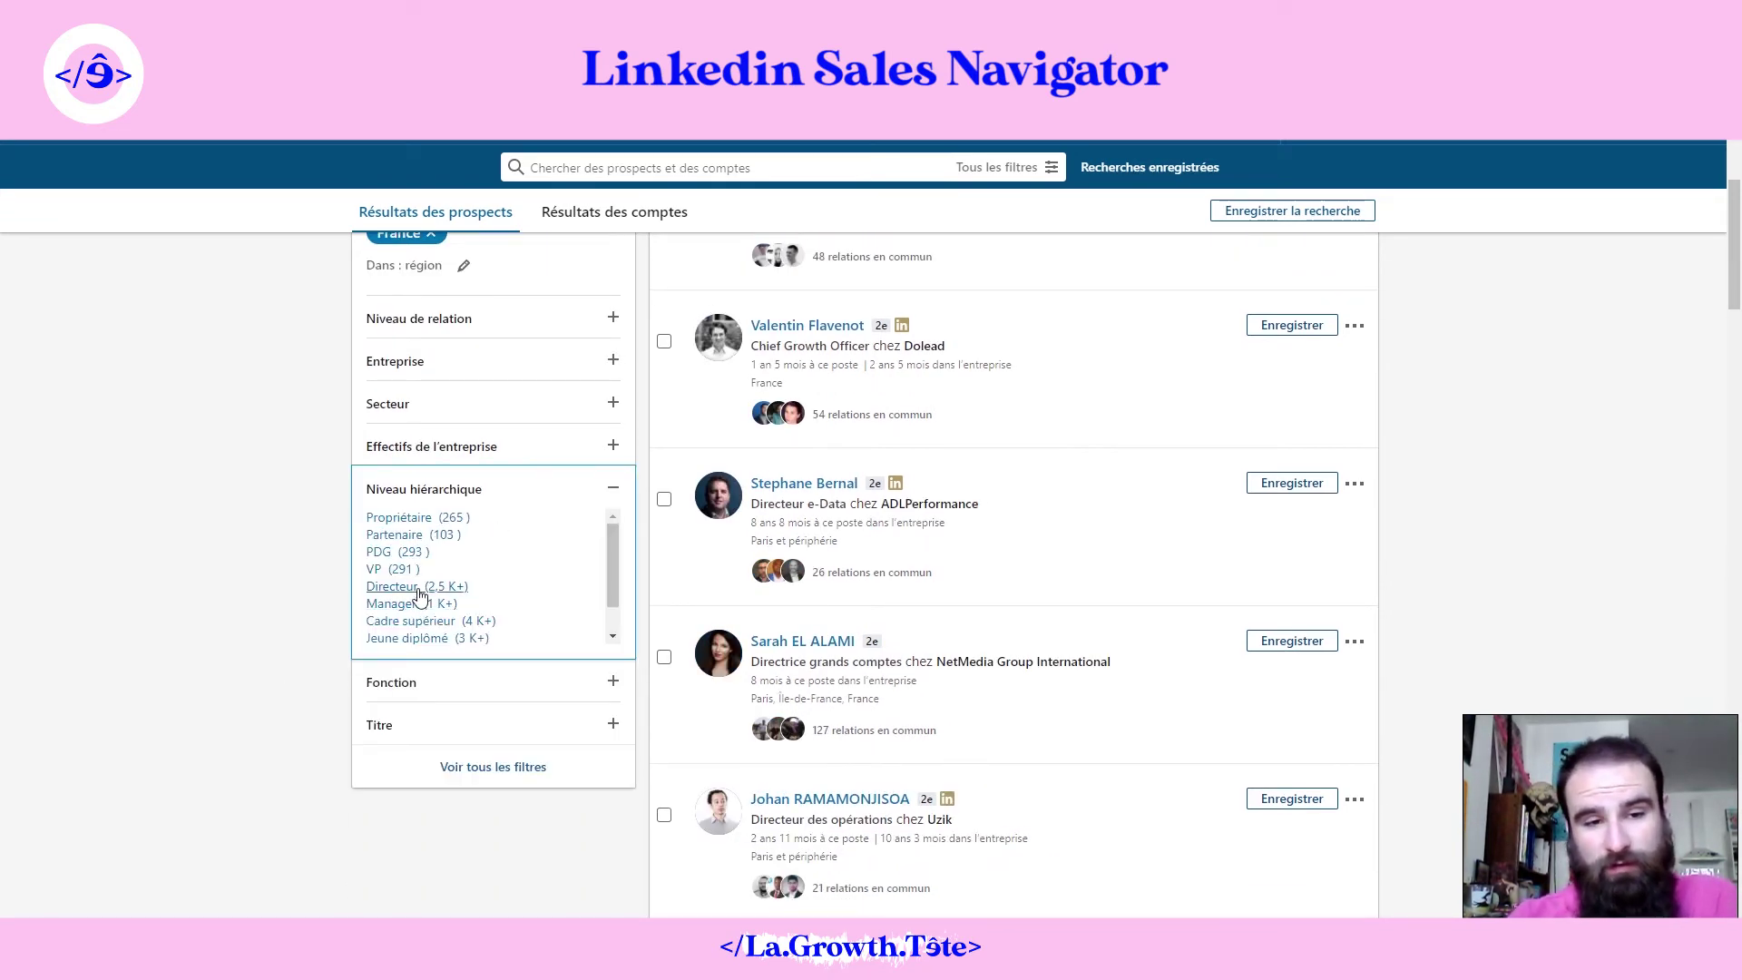
left_click(393, 683)
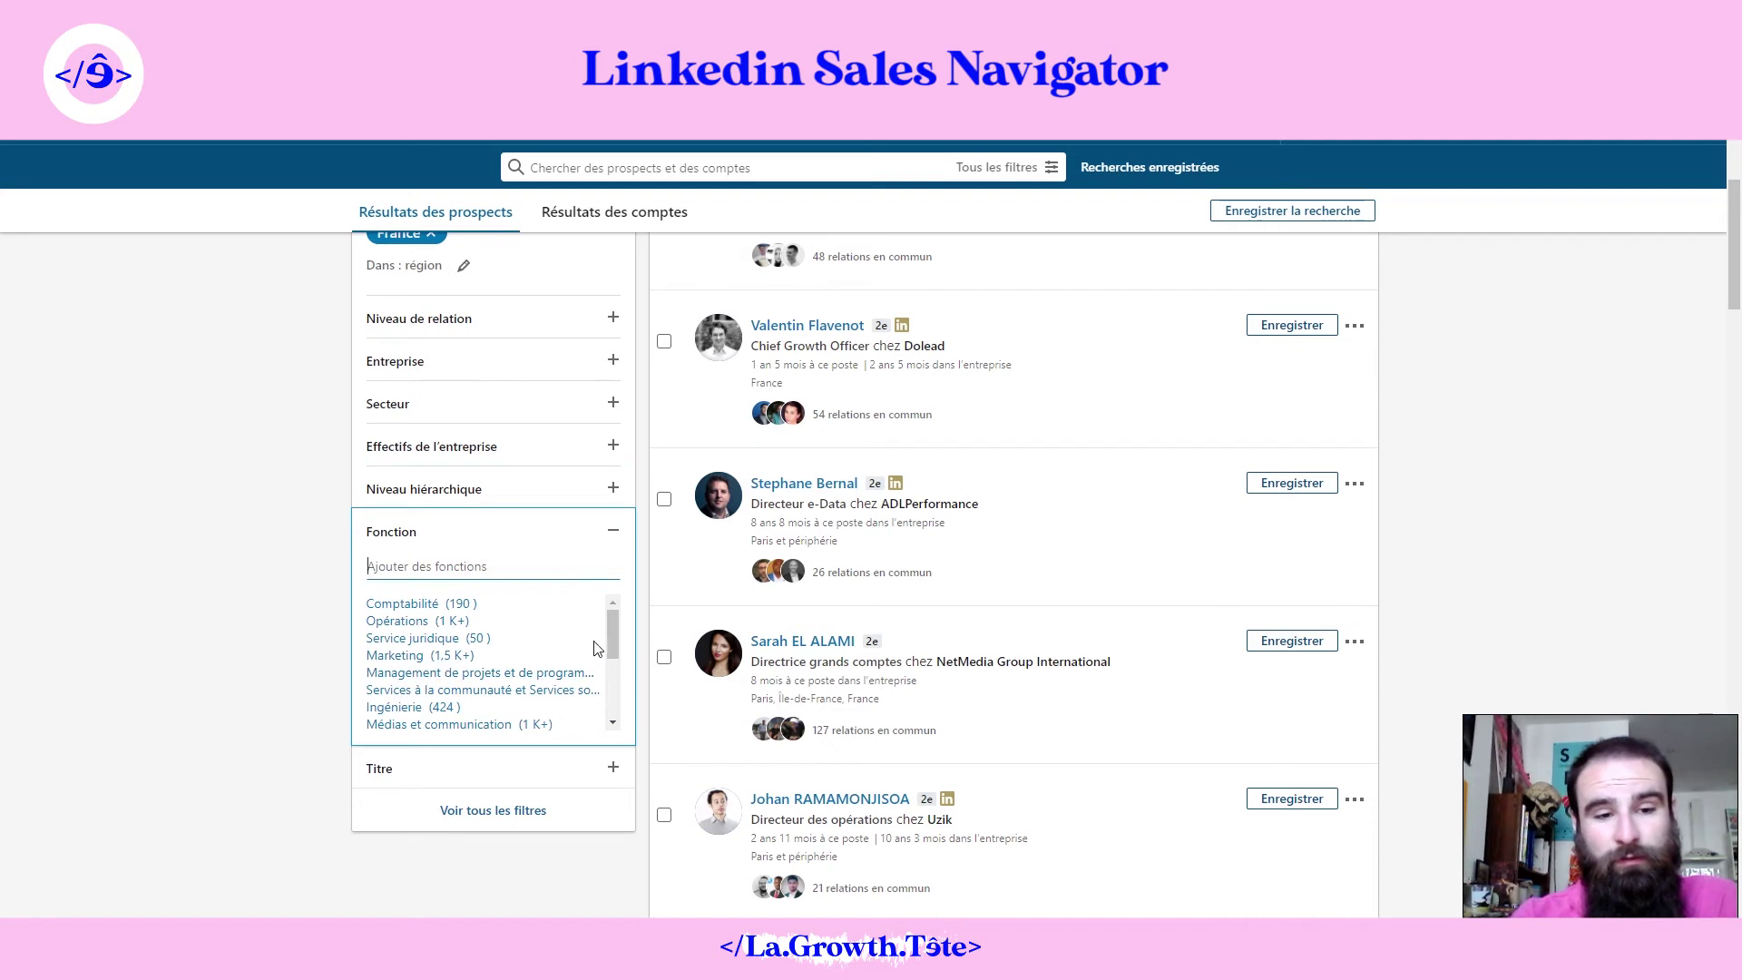
left_click_drag(613, 634, 610, 662)
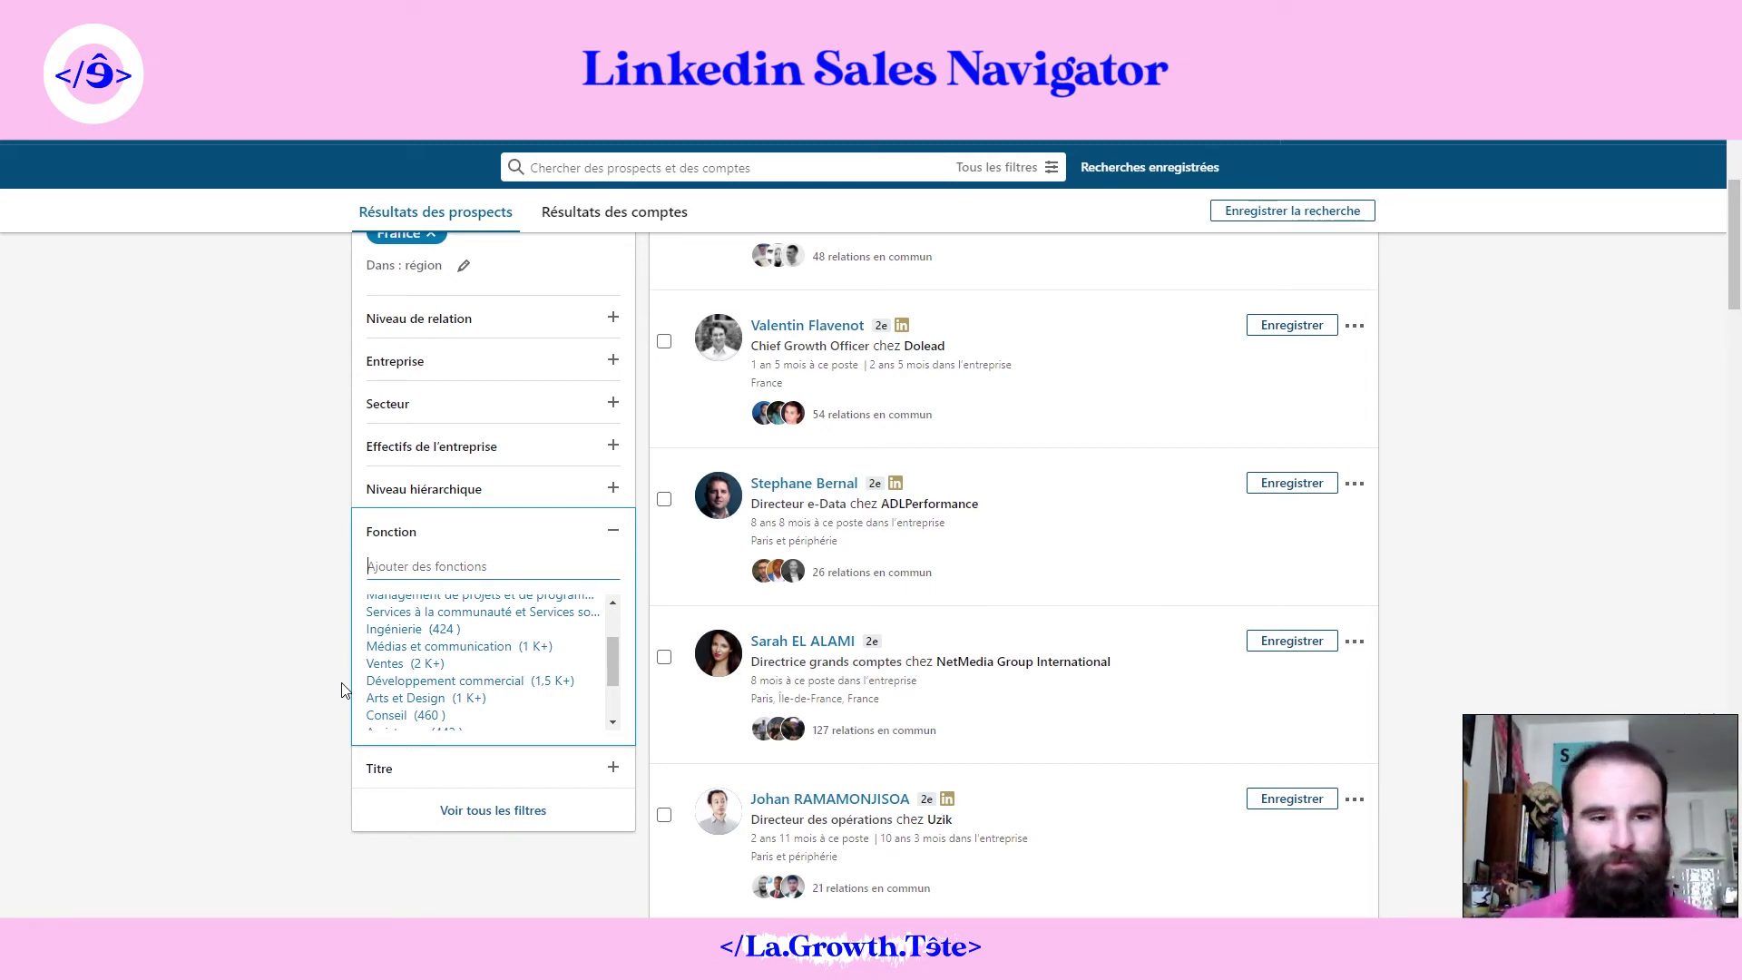
left_click(610, 535)
left_click(481, 497)
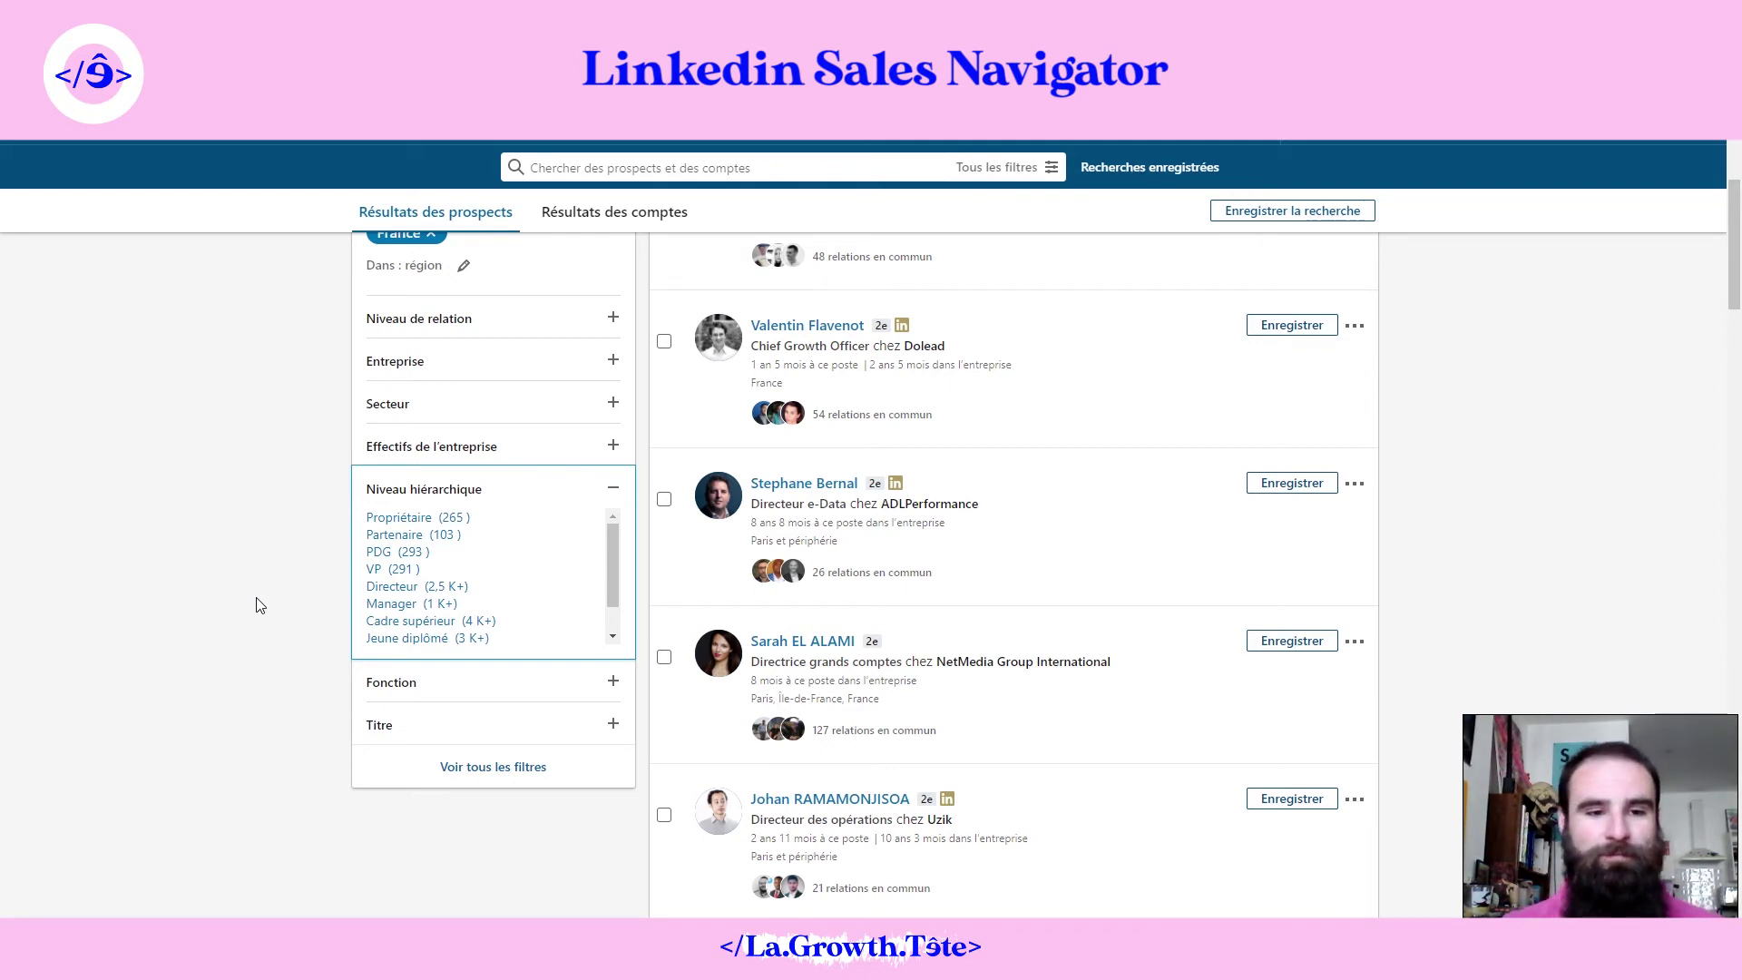
left_click(613, 490)
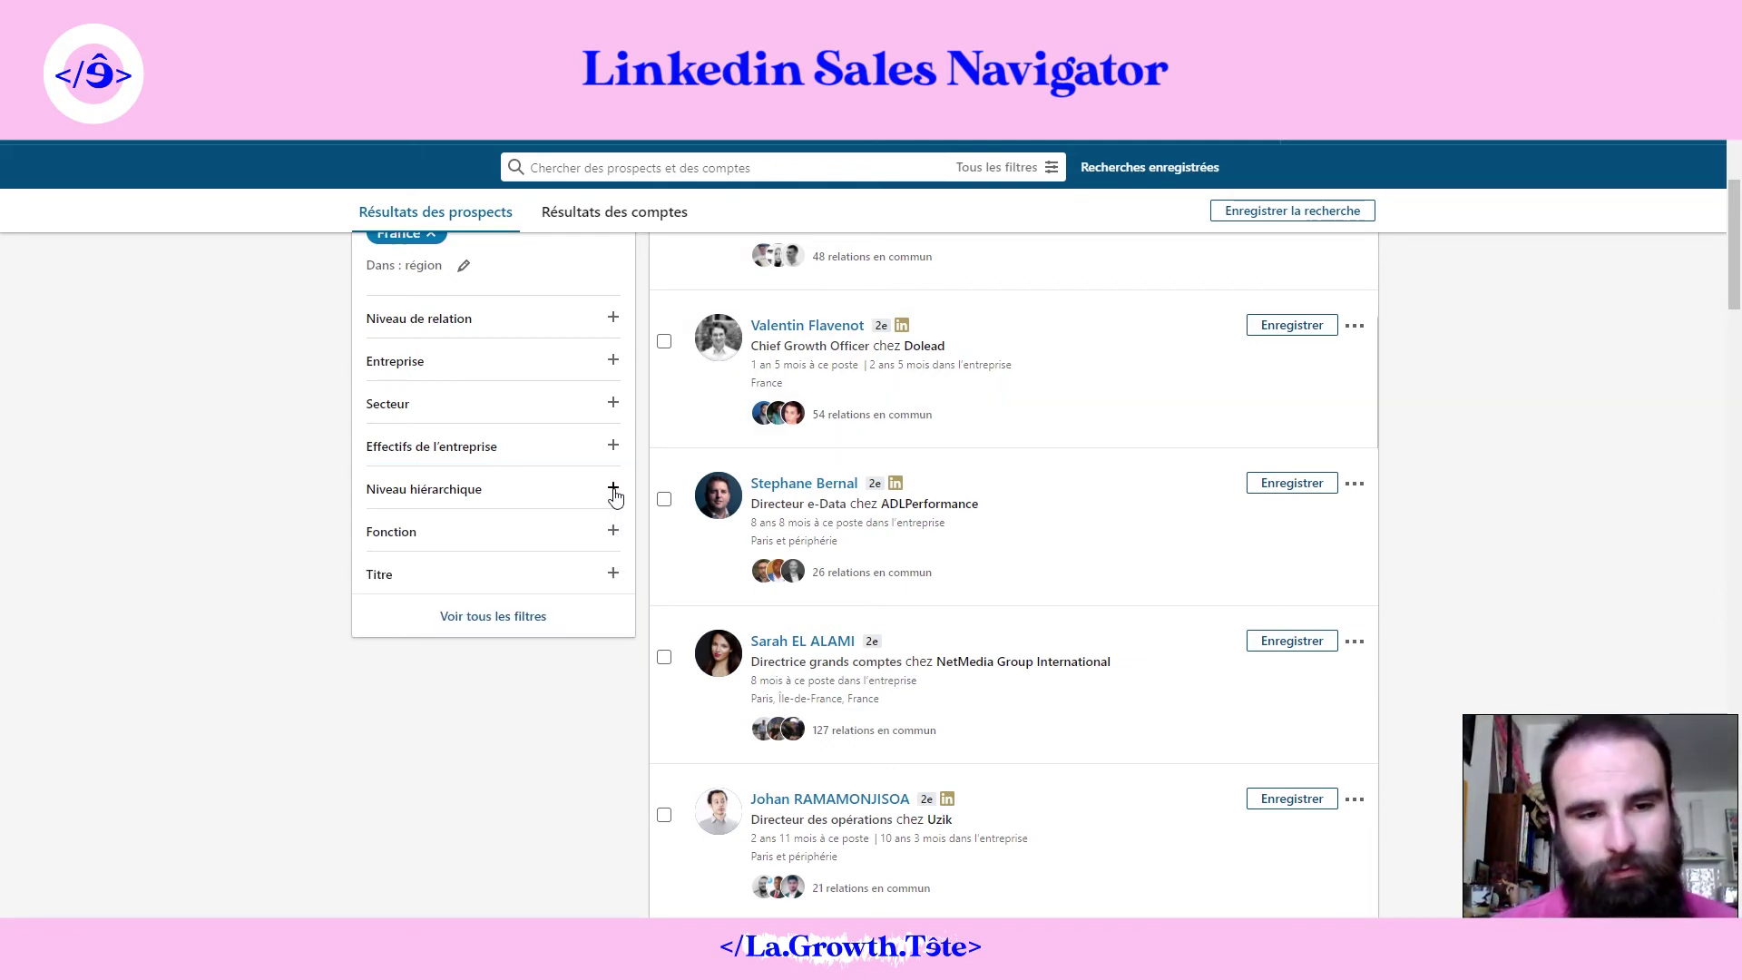
Step: Try a Titre filter for "directeur commercial" at the current company and remove it again
left_click(506, 584)
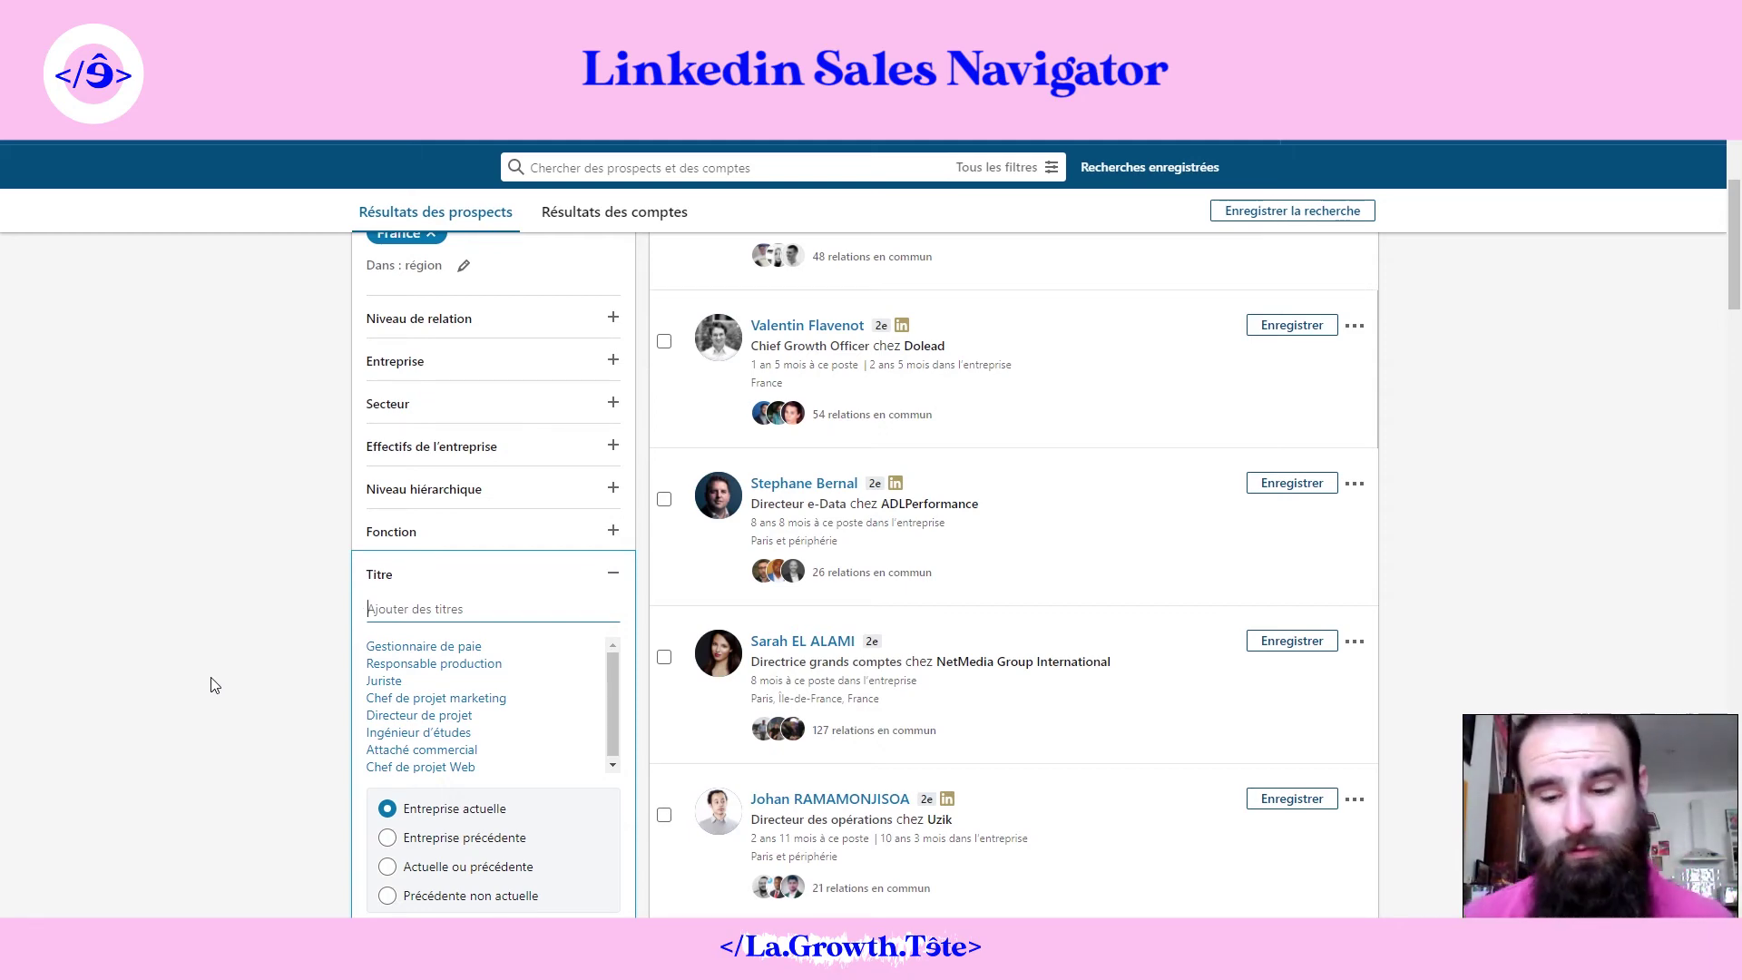
scroll(214, 685, "up", 5)
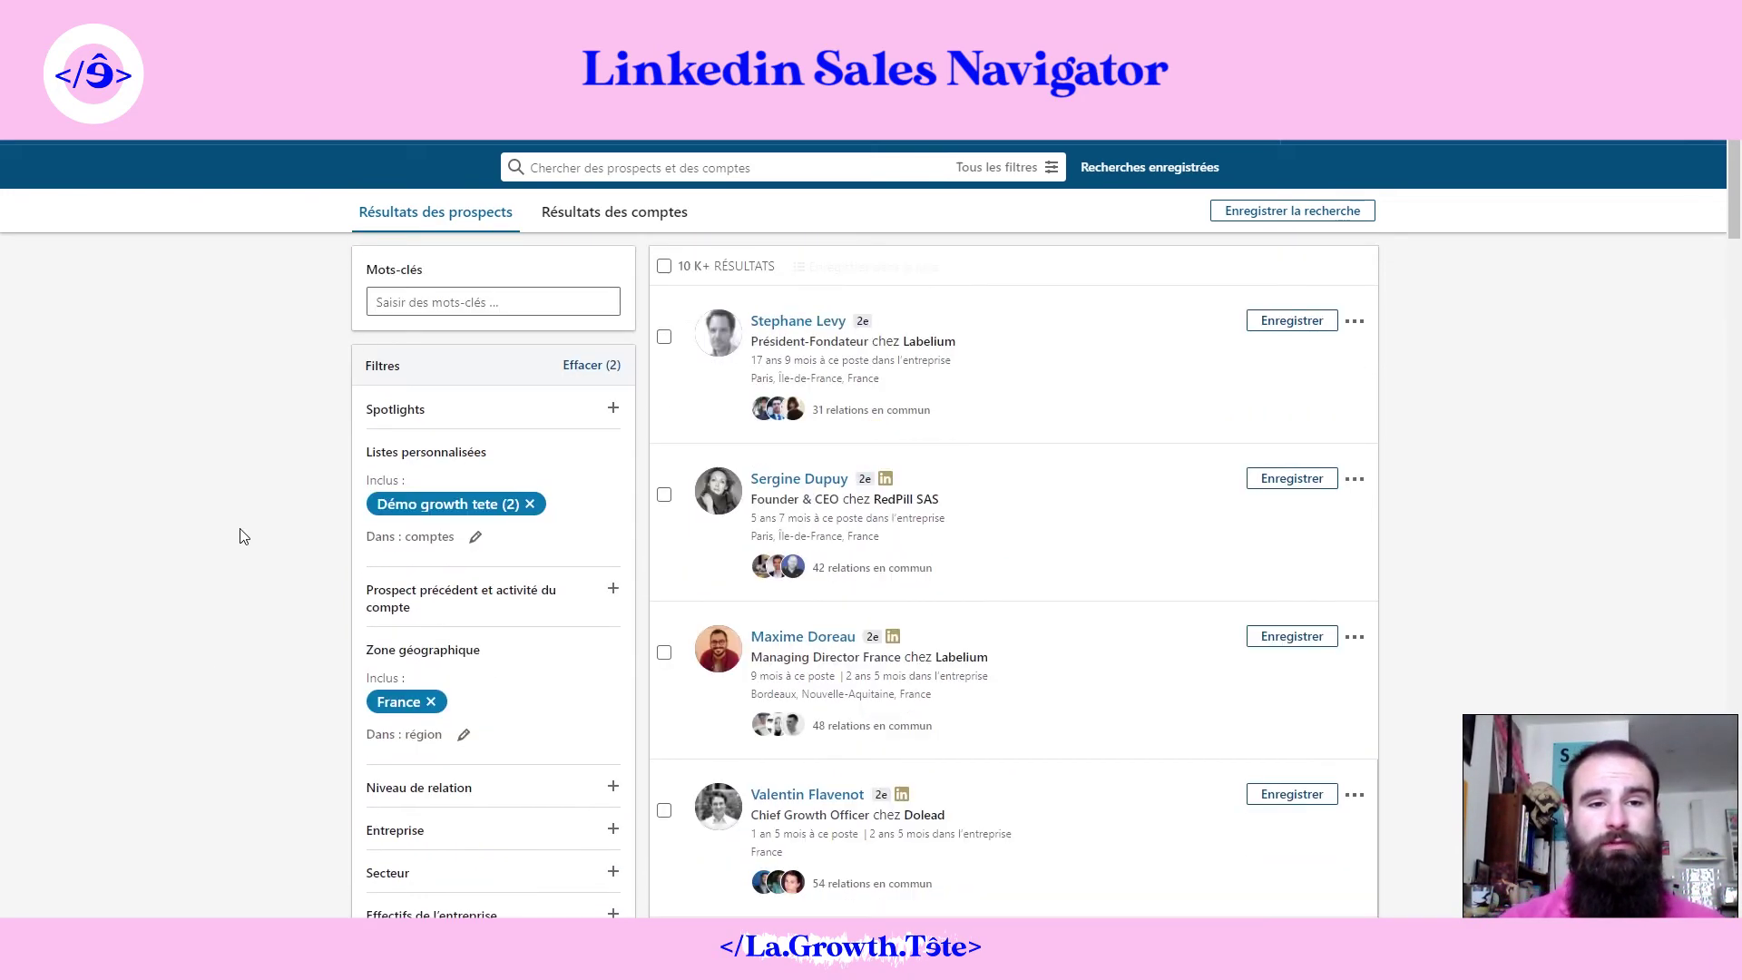
scroll(194, 784, "down", 5)
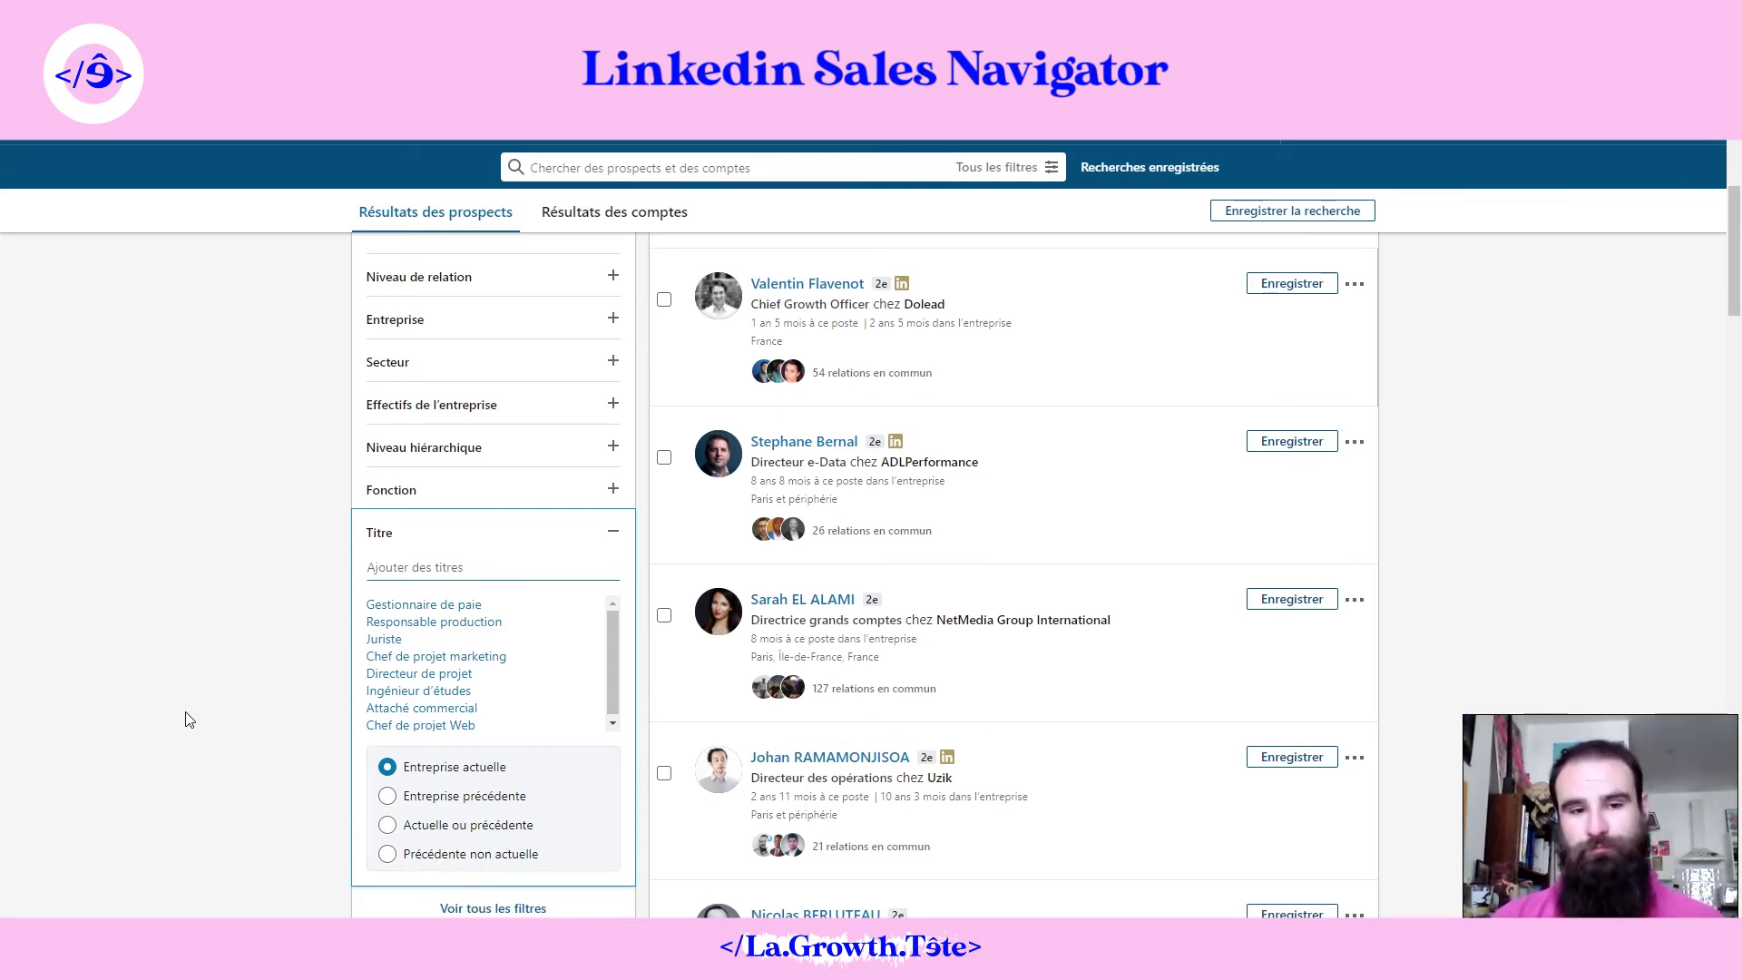
type("di")
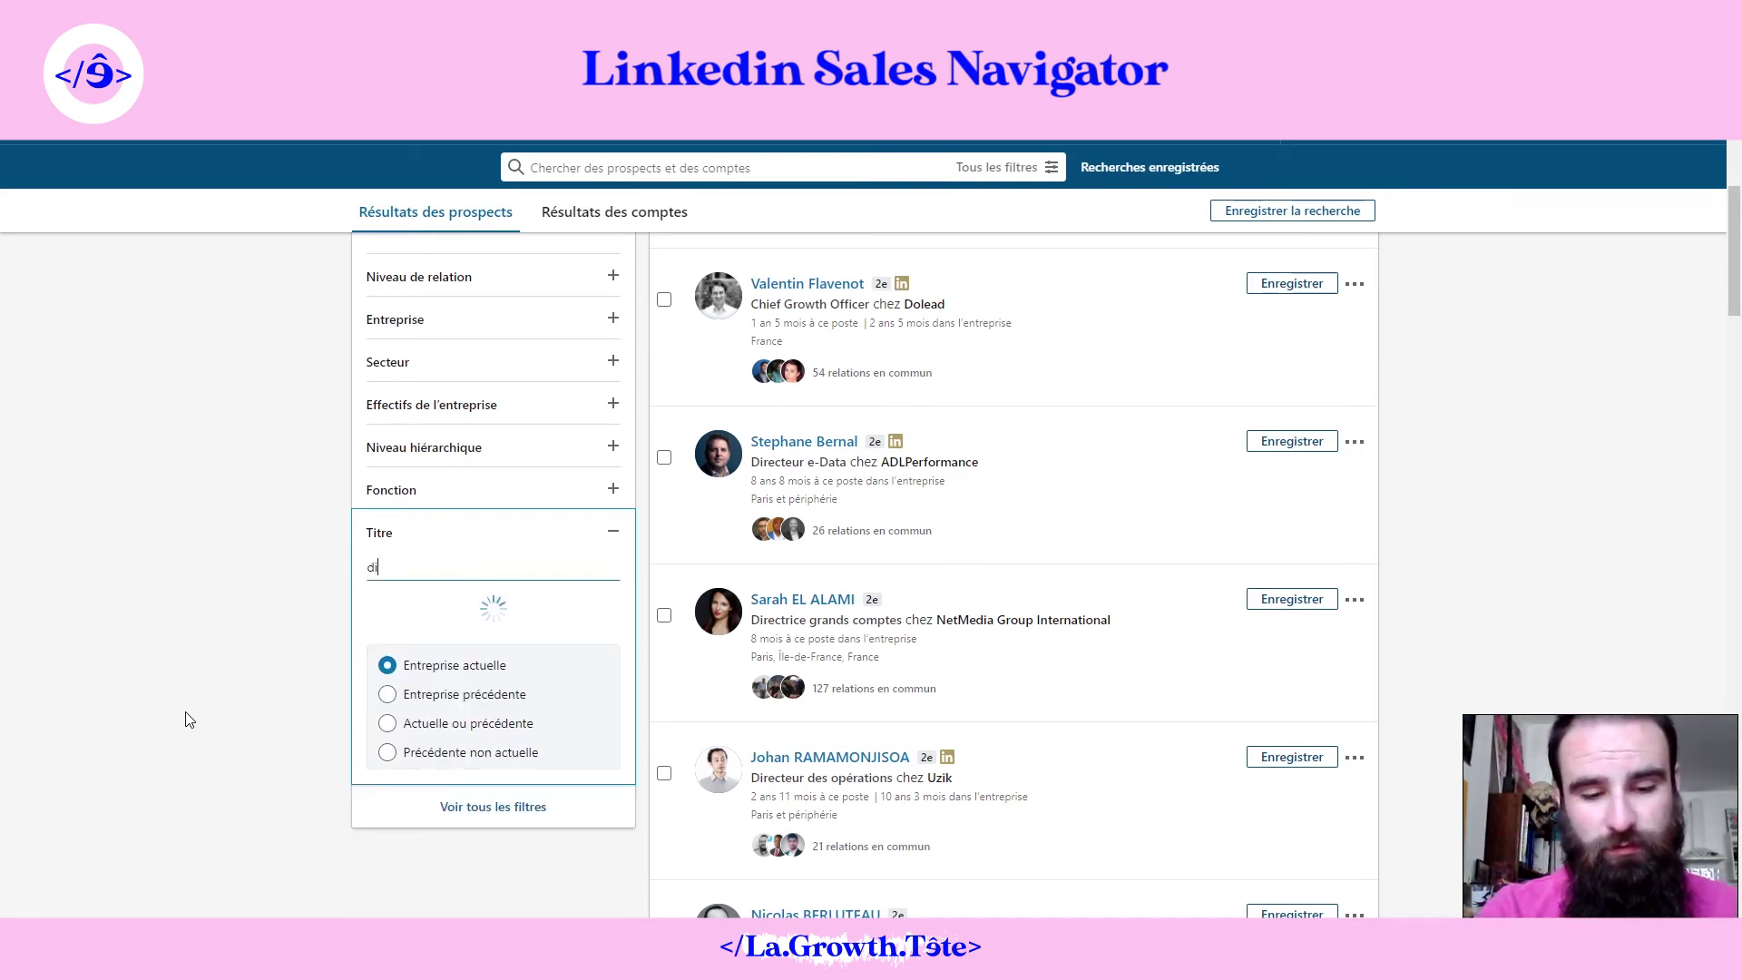
type("recteur commercial")
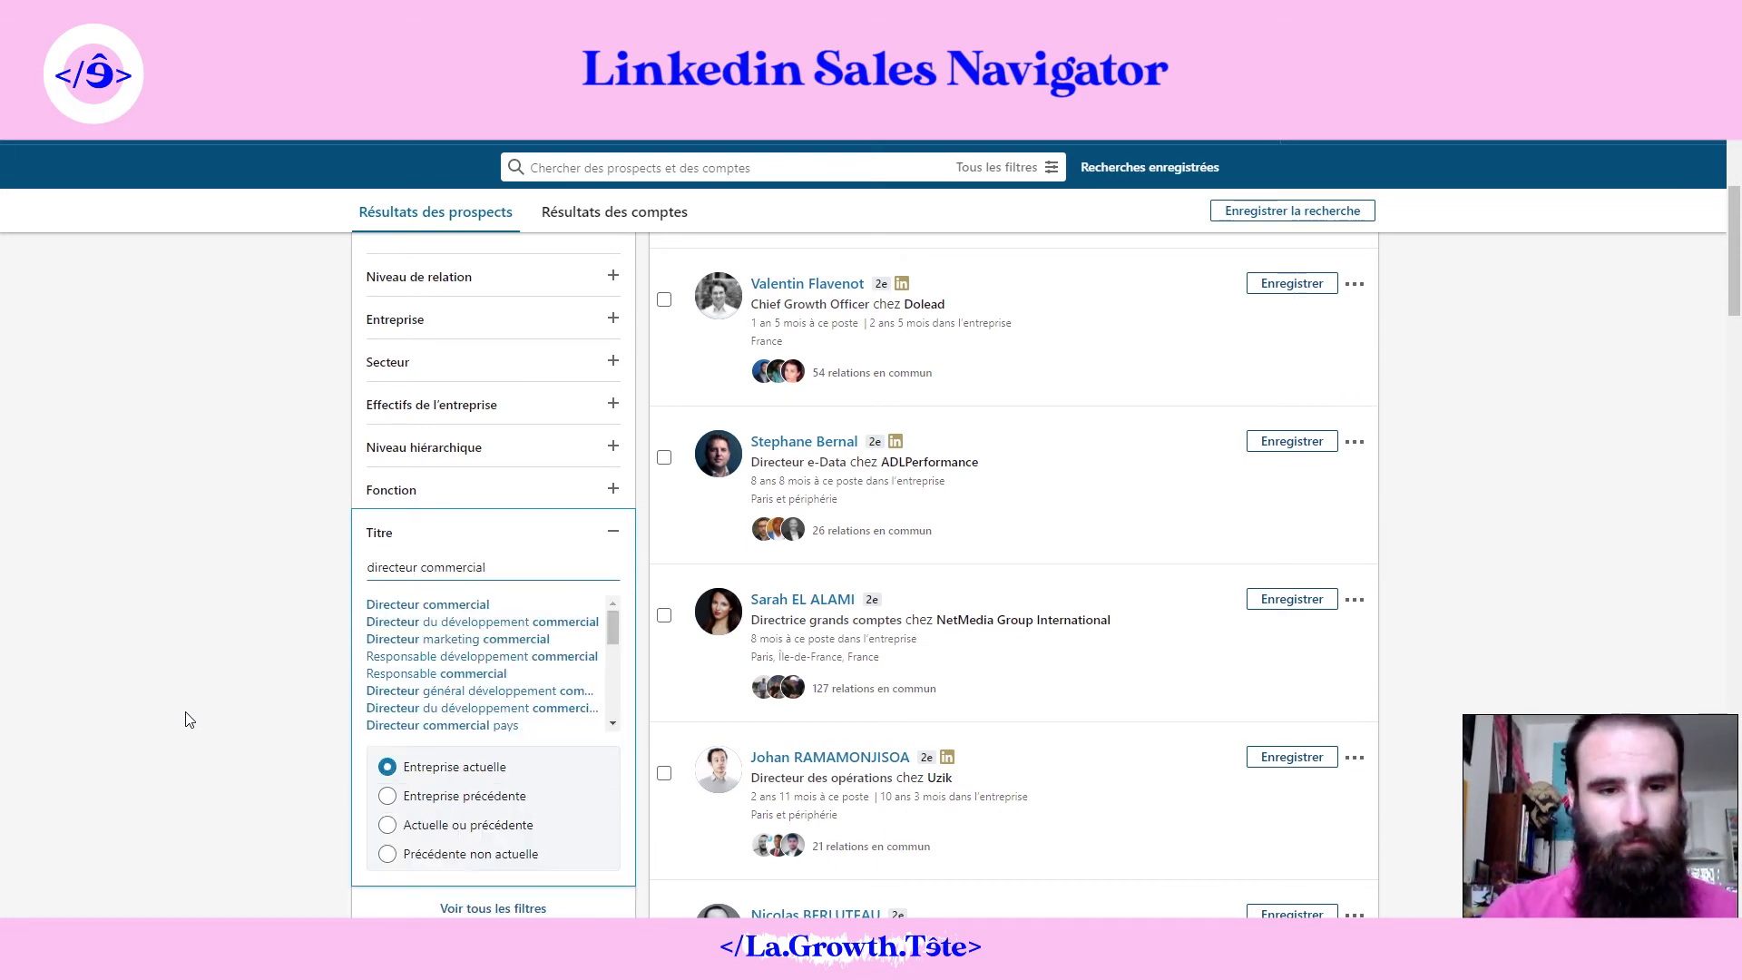
key("Return")
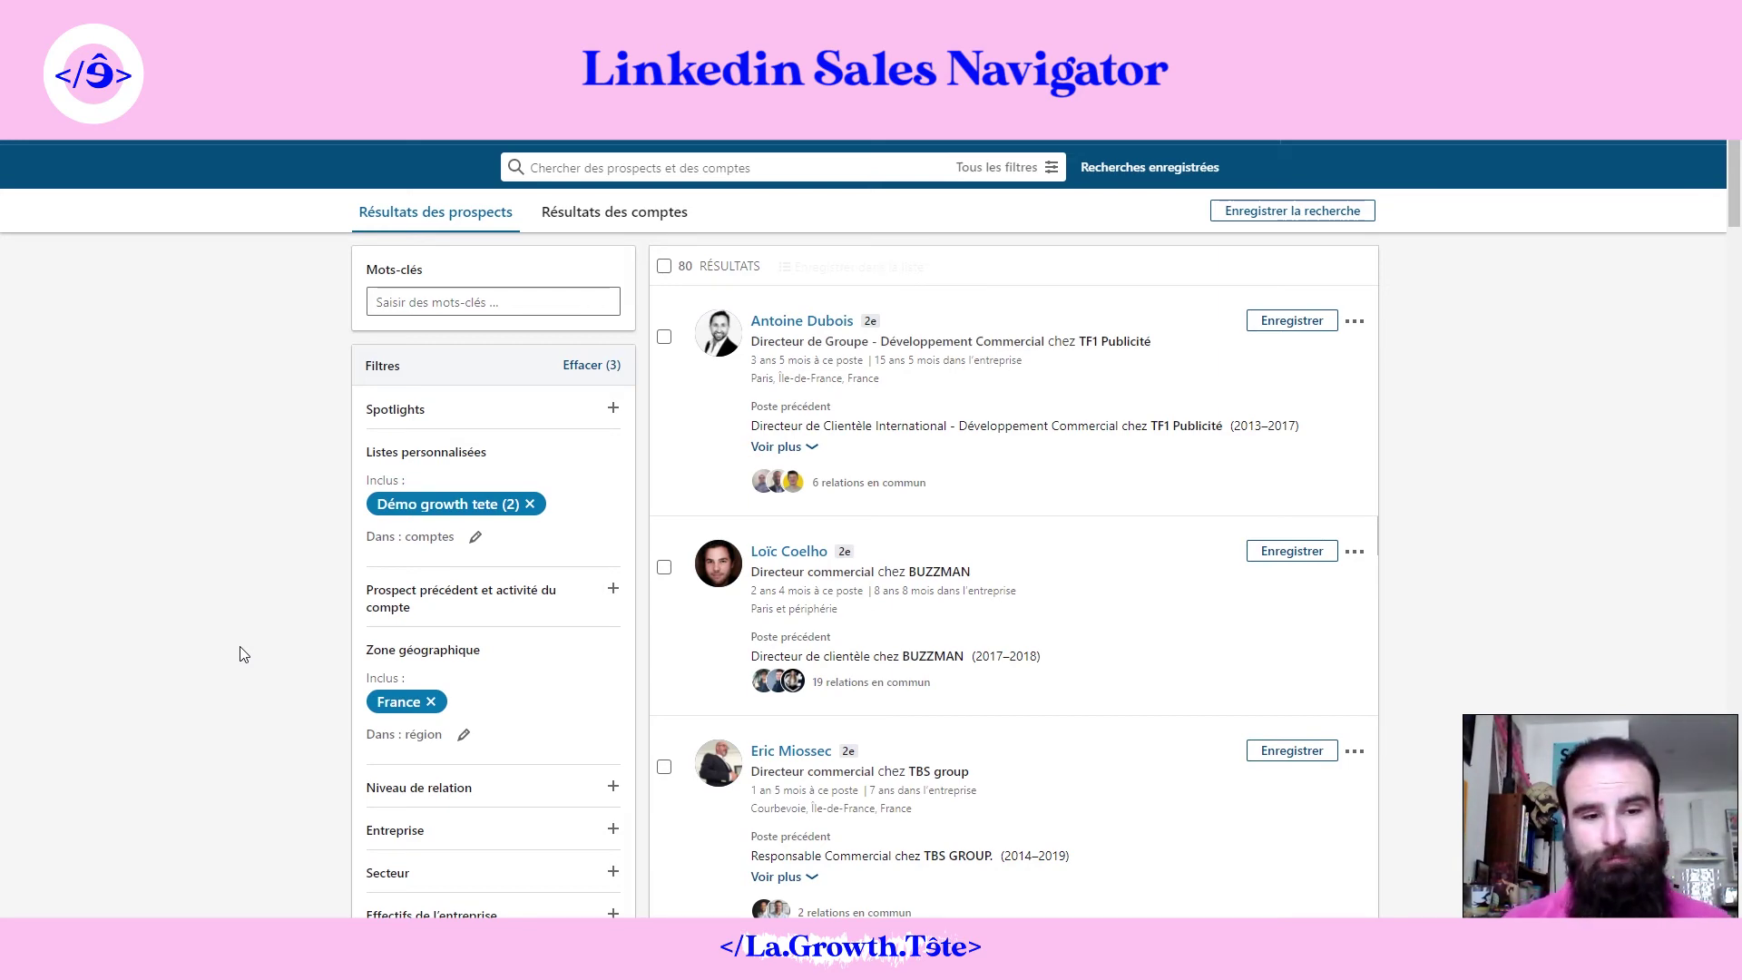
scroll(241, 654, "down", 5)
left_click(531, 605)
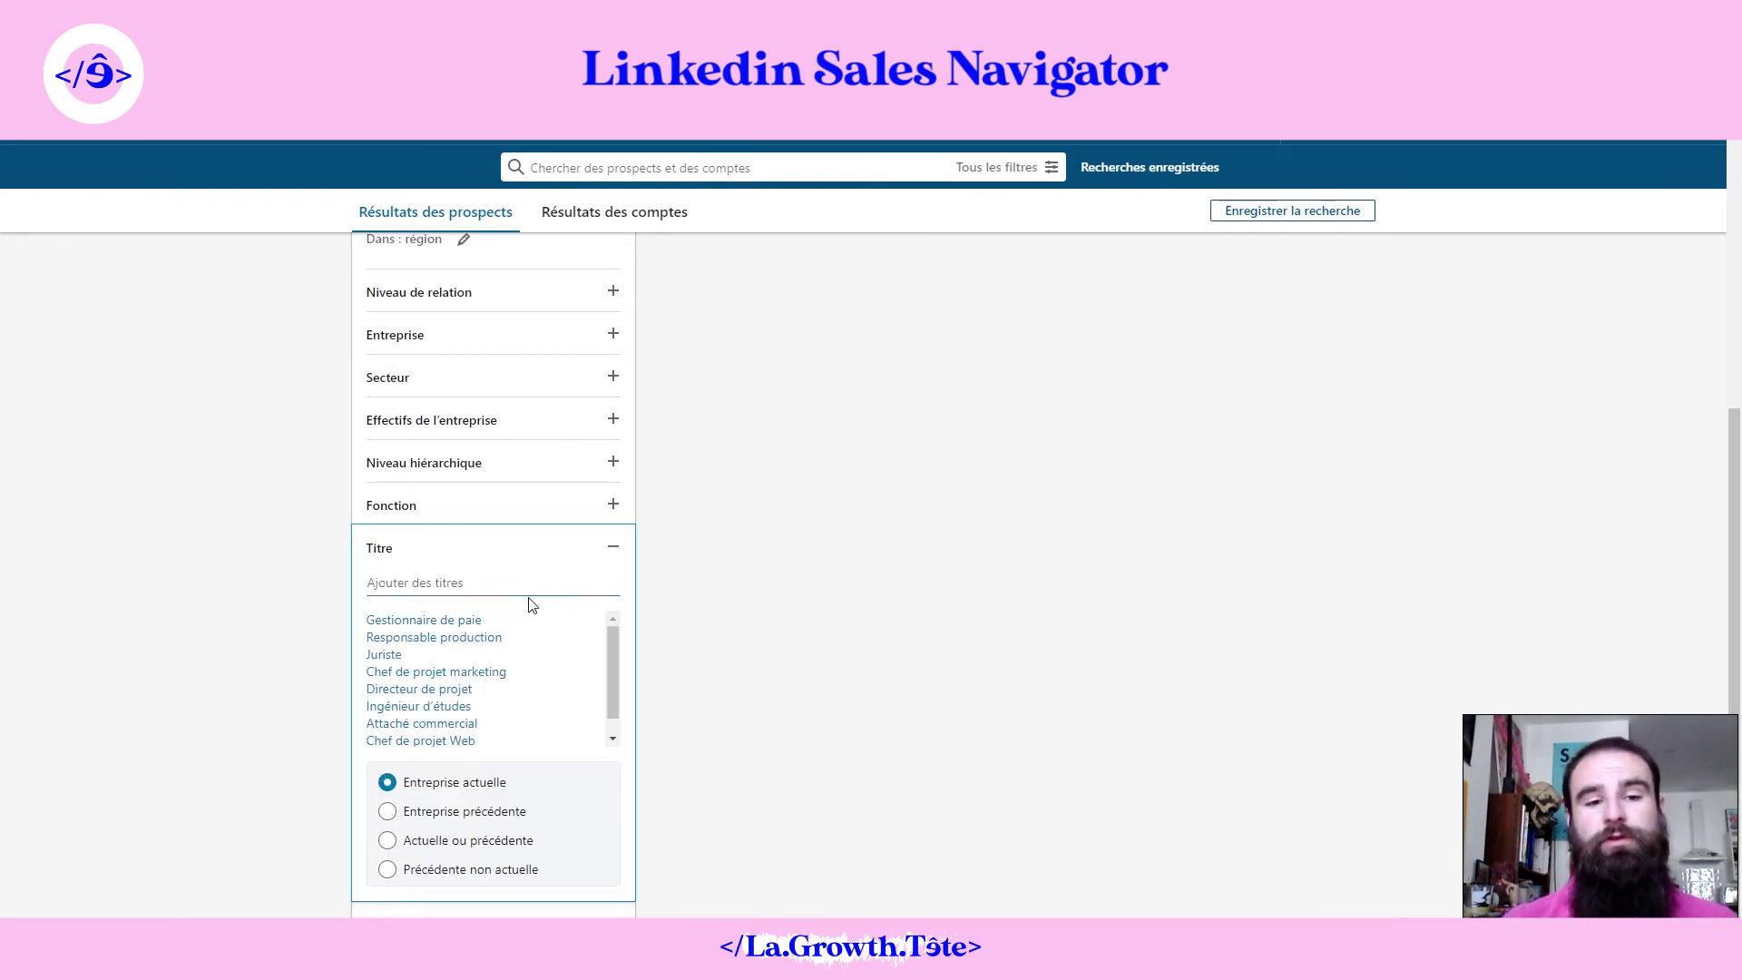
Step: Add the exact phrase "directeur commercial", enclosed in quotation marks, to the Titre filter for the current company
left_click(444, 584)
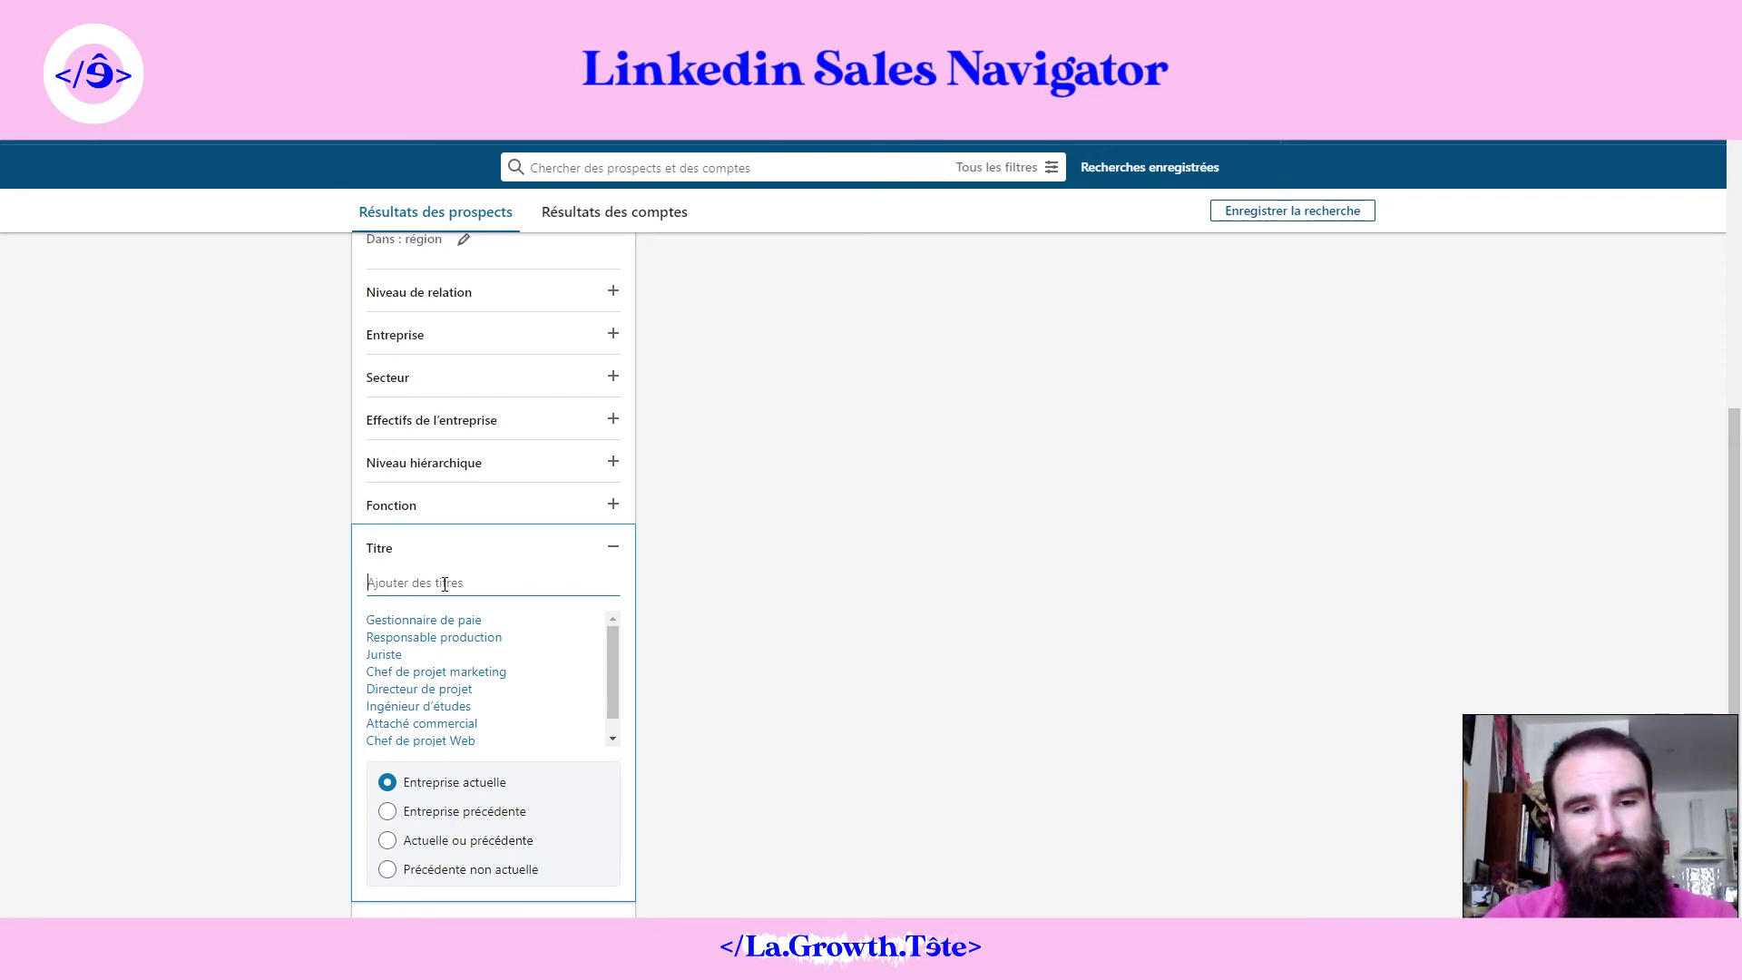
type("\"")
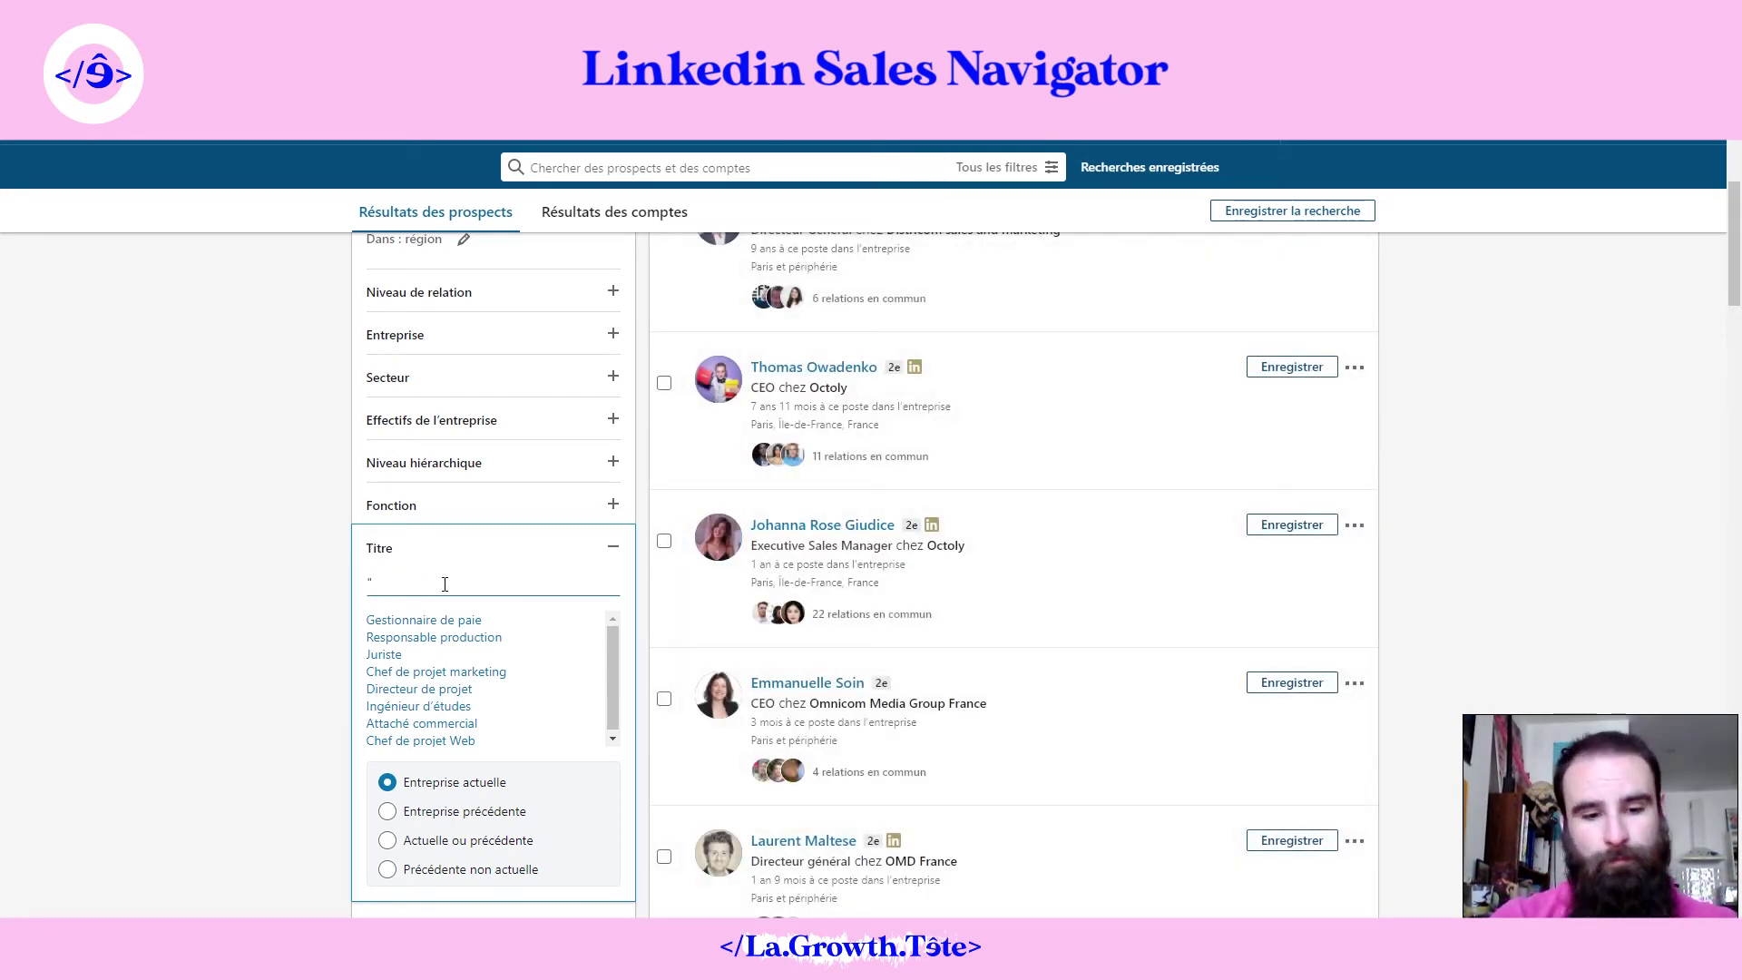
type("directeur commercial")
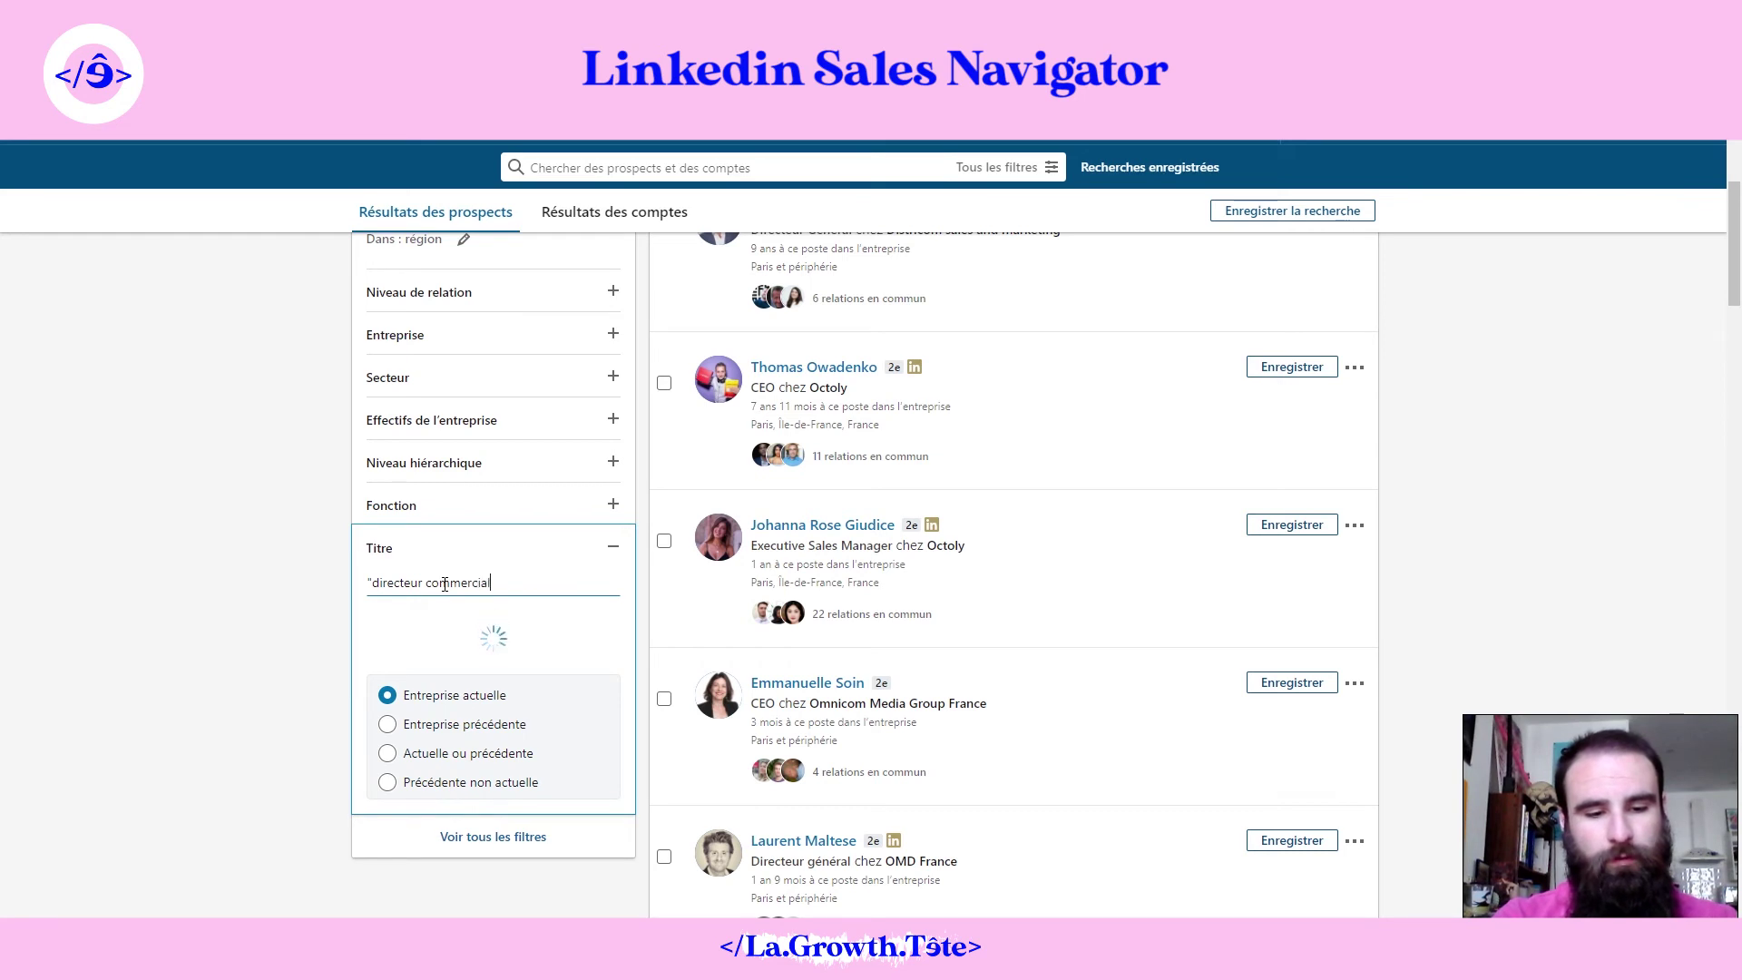
type("\"")
key("Return")
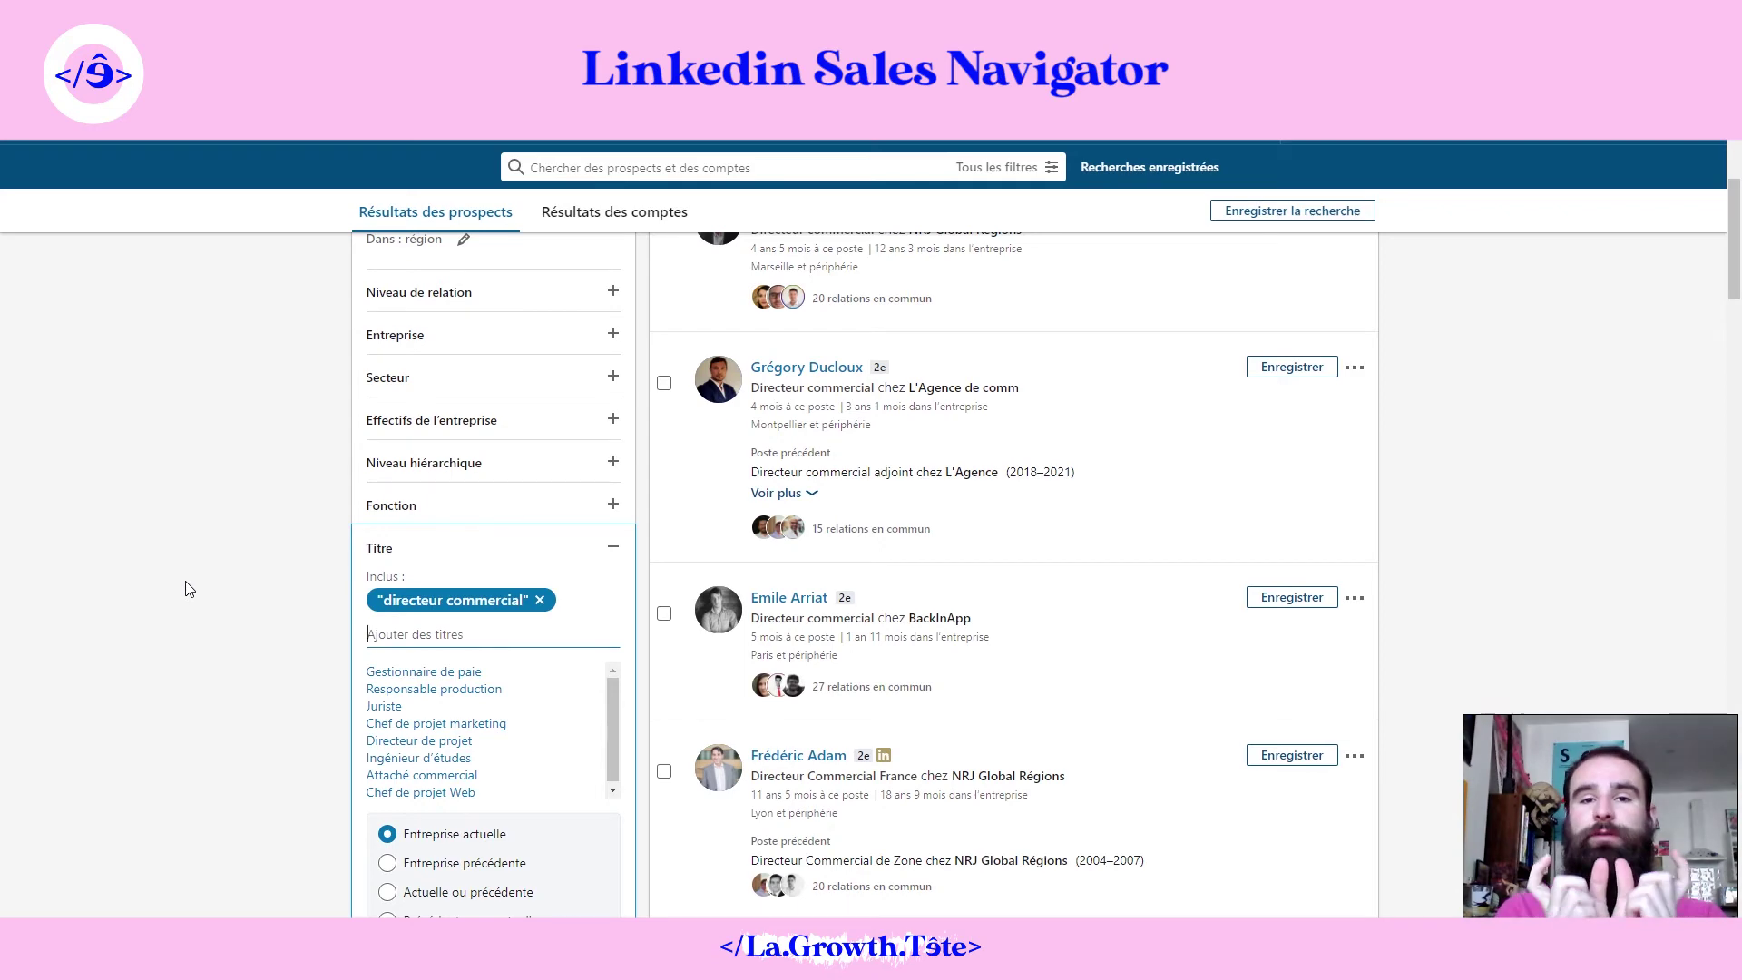
Step: Add "head of sales", enclosed in quotation marks, as a second included title in the Titre filter
scroll(189, 589, "up", 5)
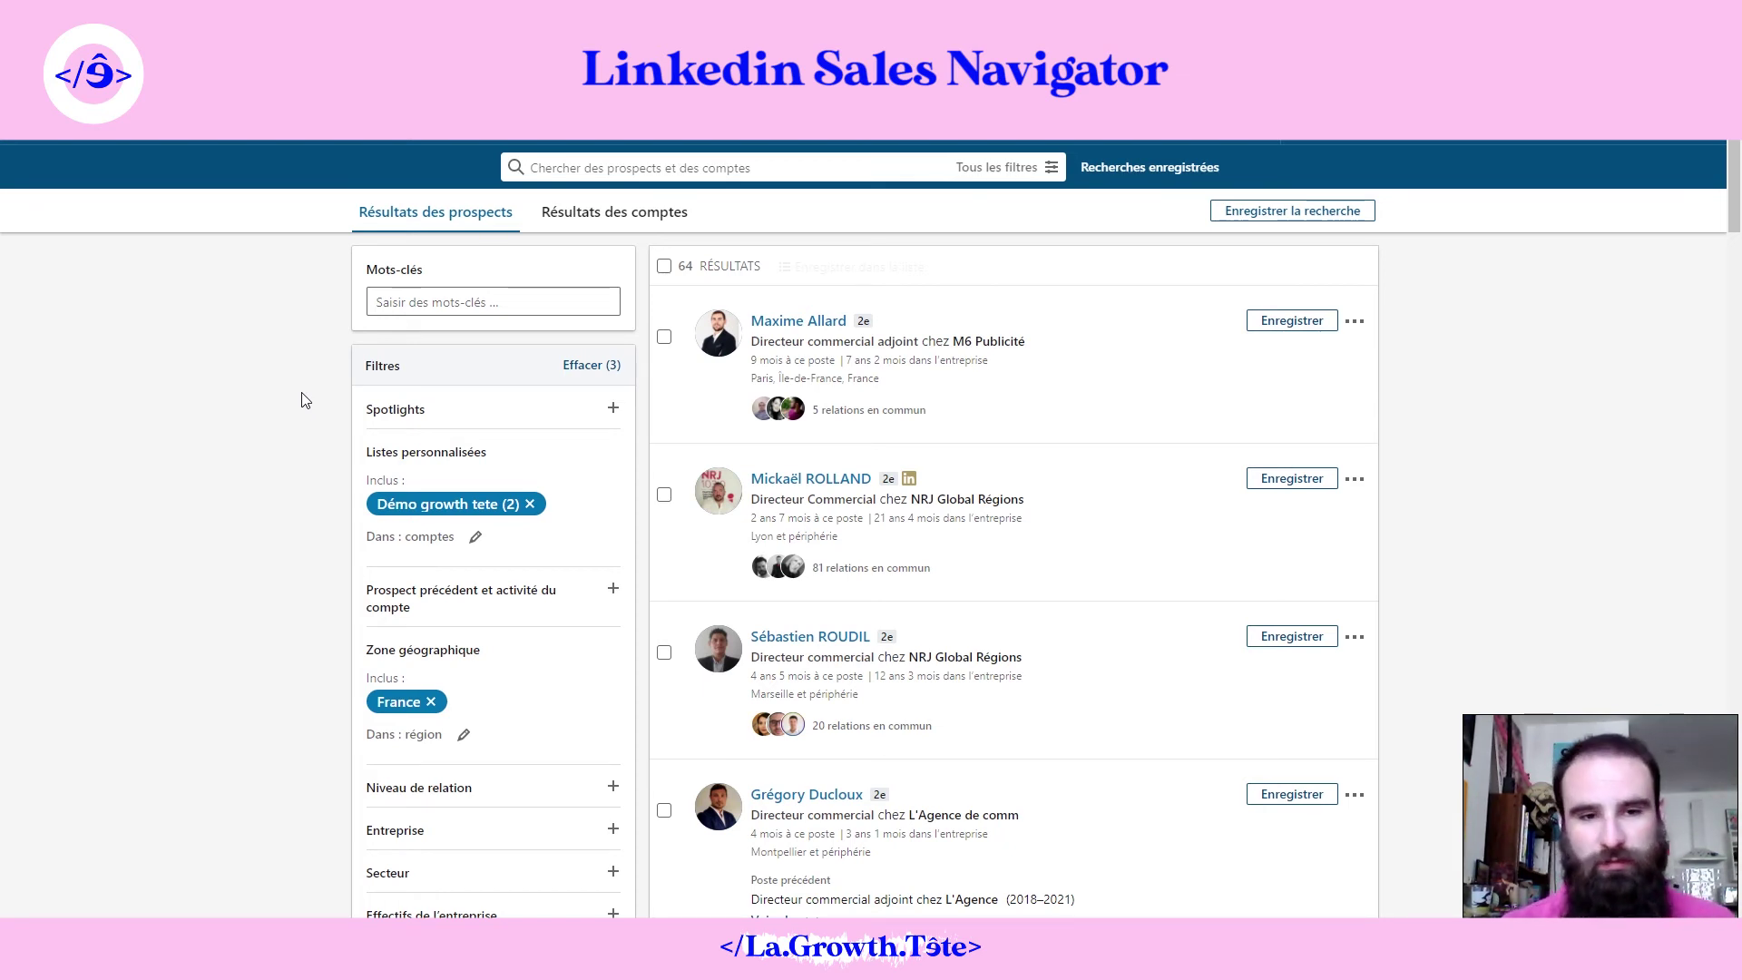
scroll(305, 400, "down", 6)
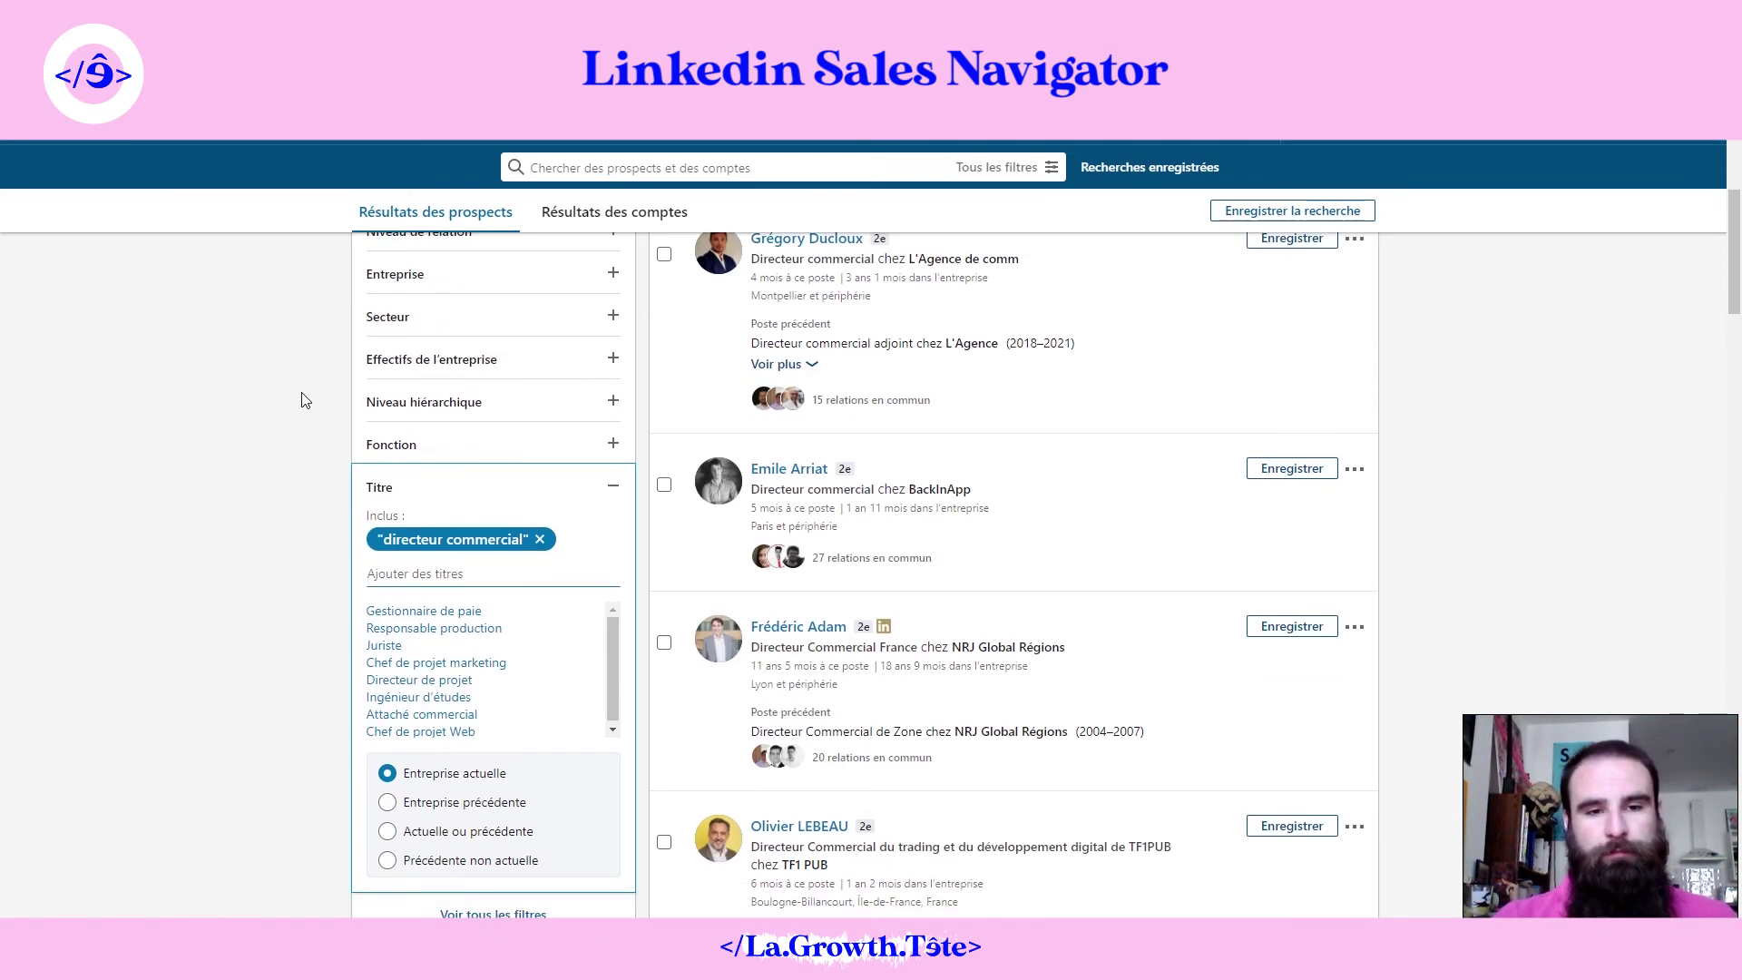
scroll(304, 400, "up", 1)
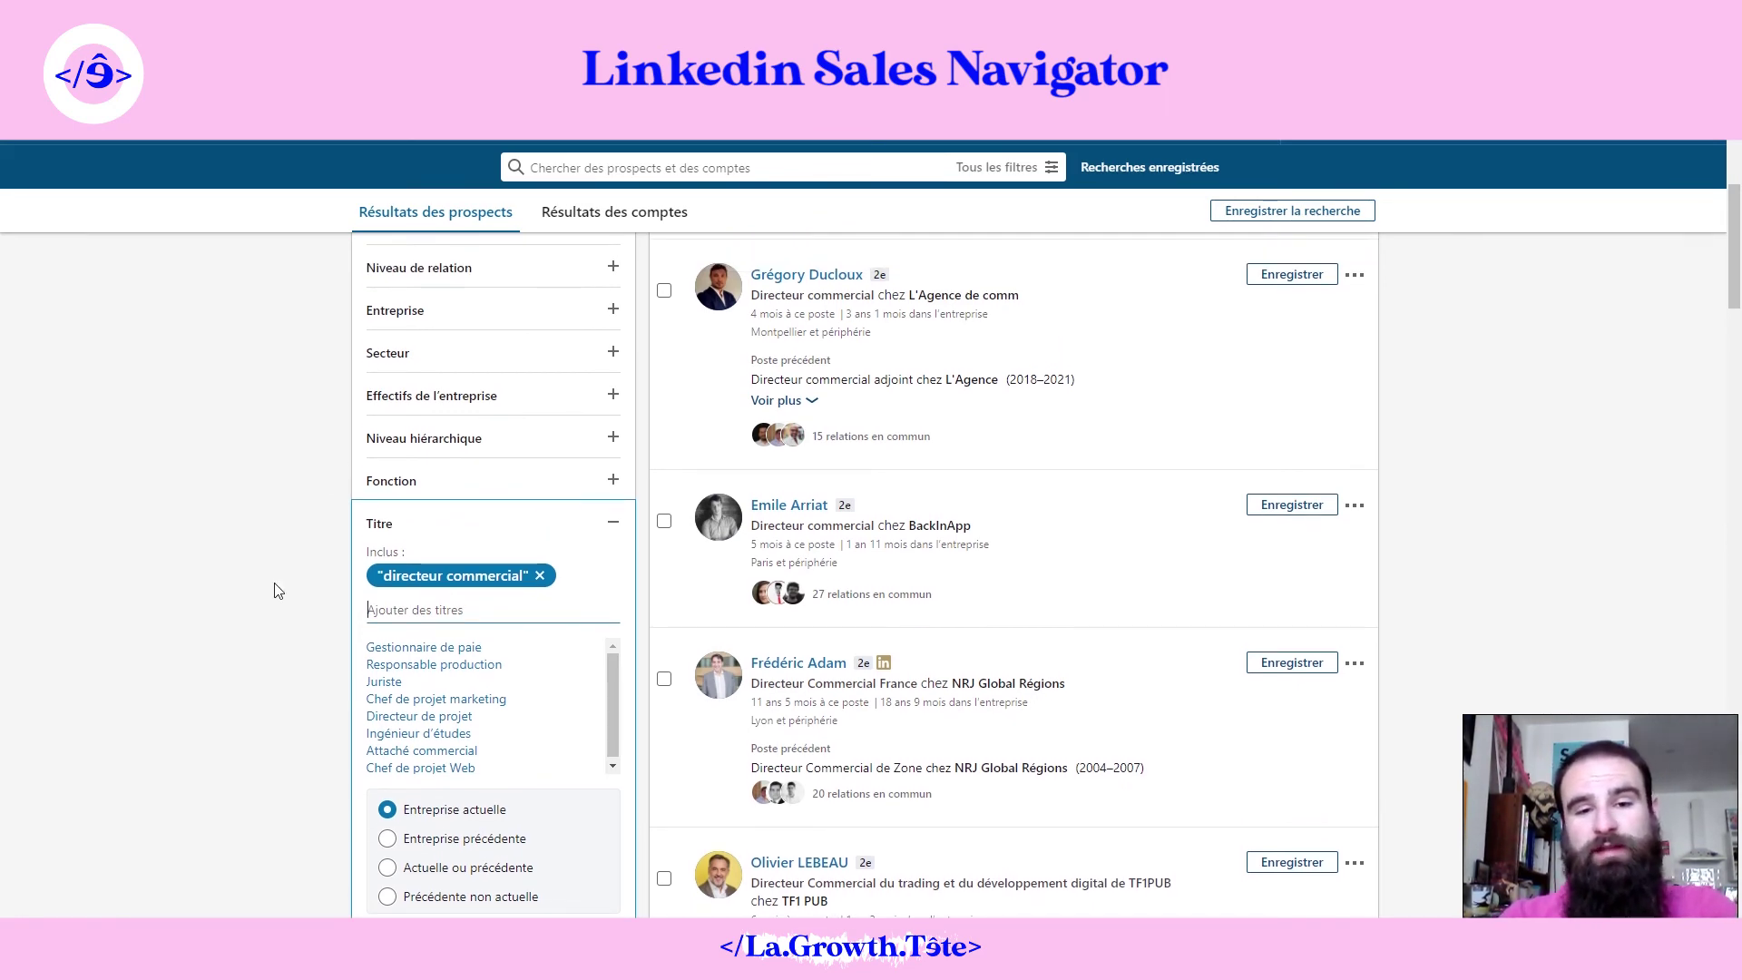
scroll(278, 591, "up", 6)
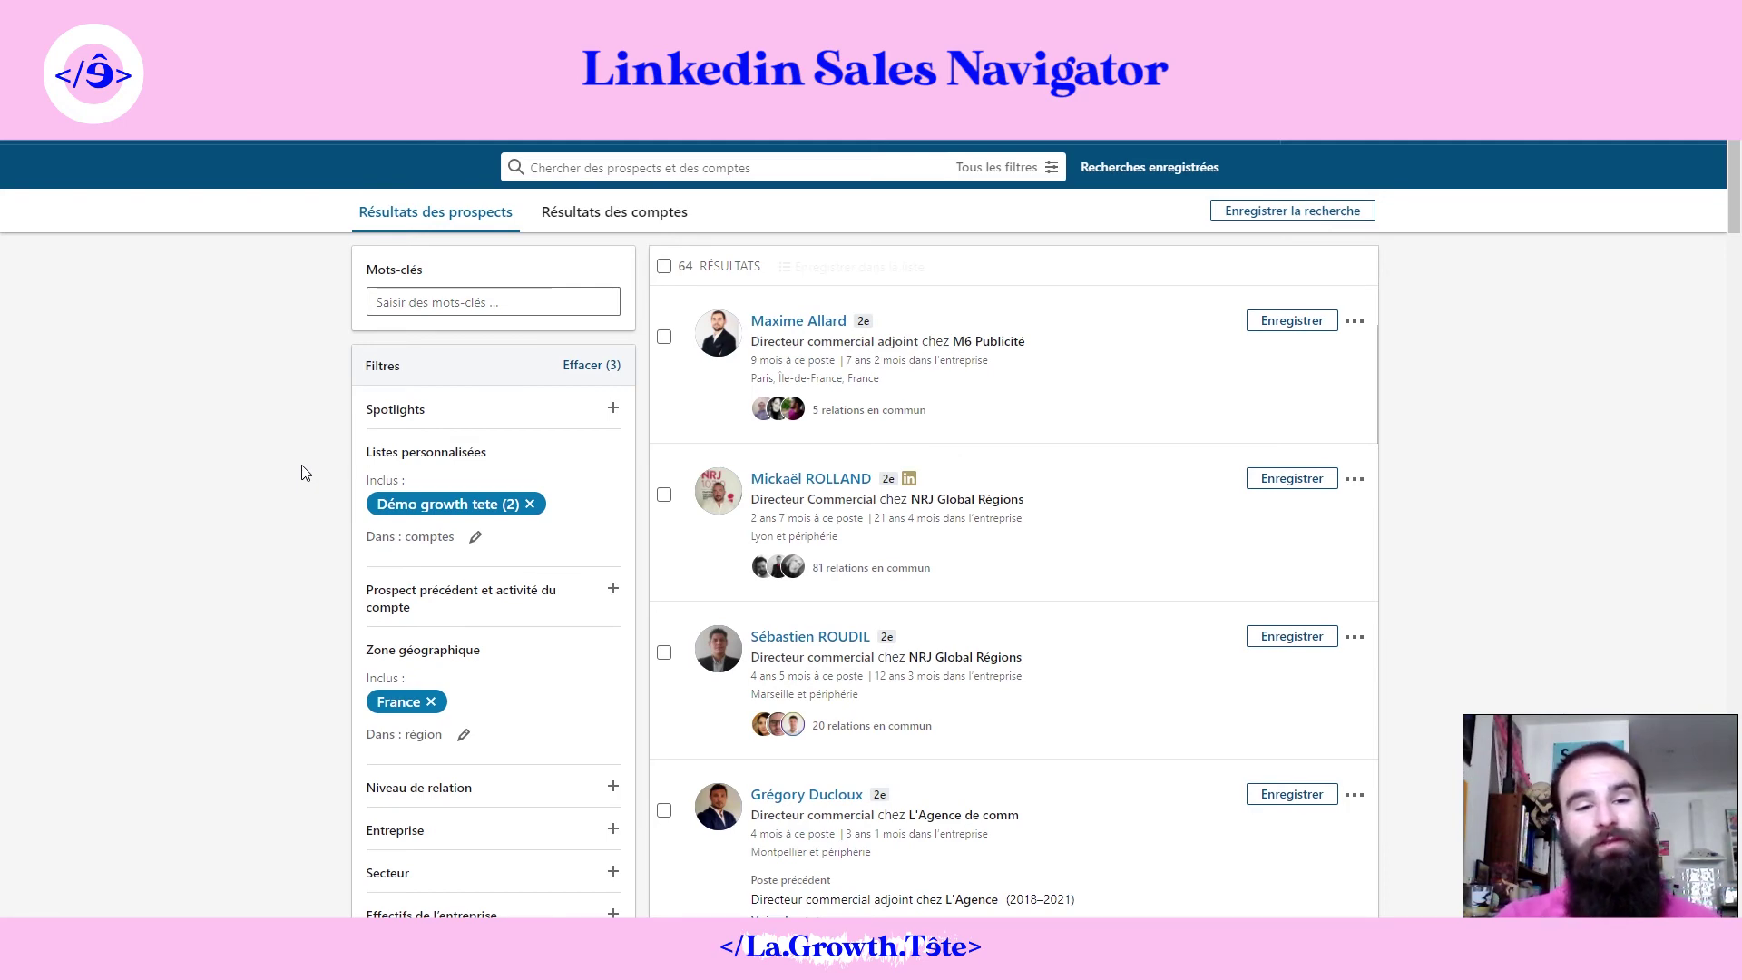
scroll(305, 473, "down", 10)
scroll(305, 473, "up", 5)
left_click(372, 476)
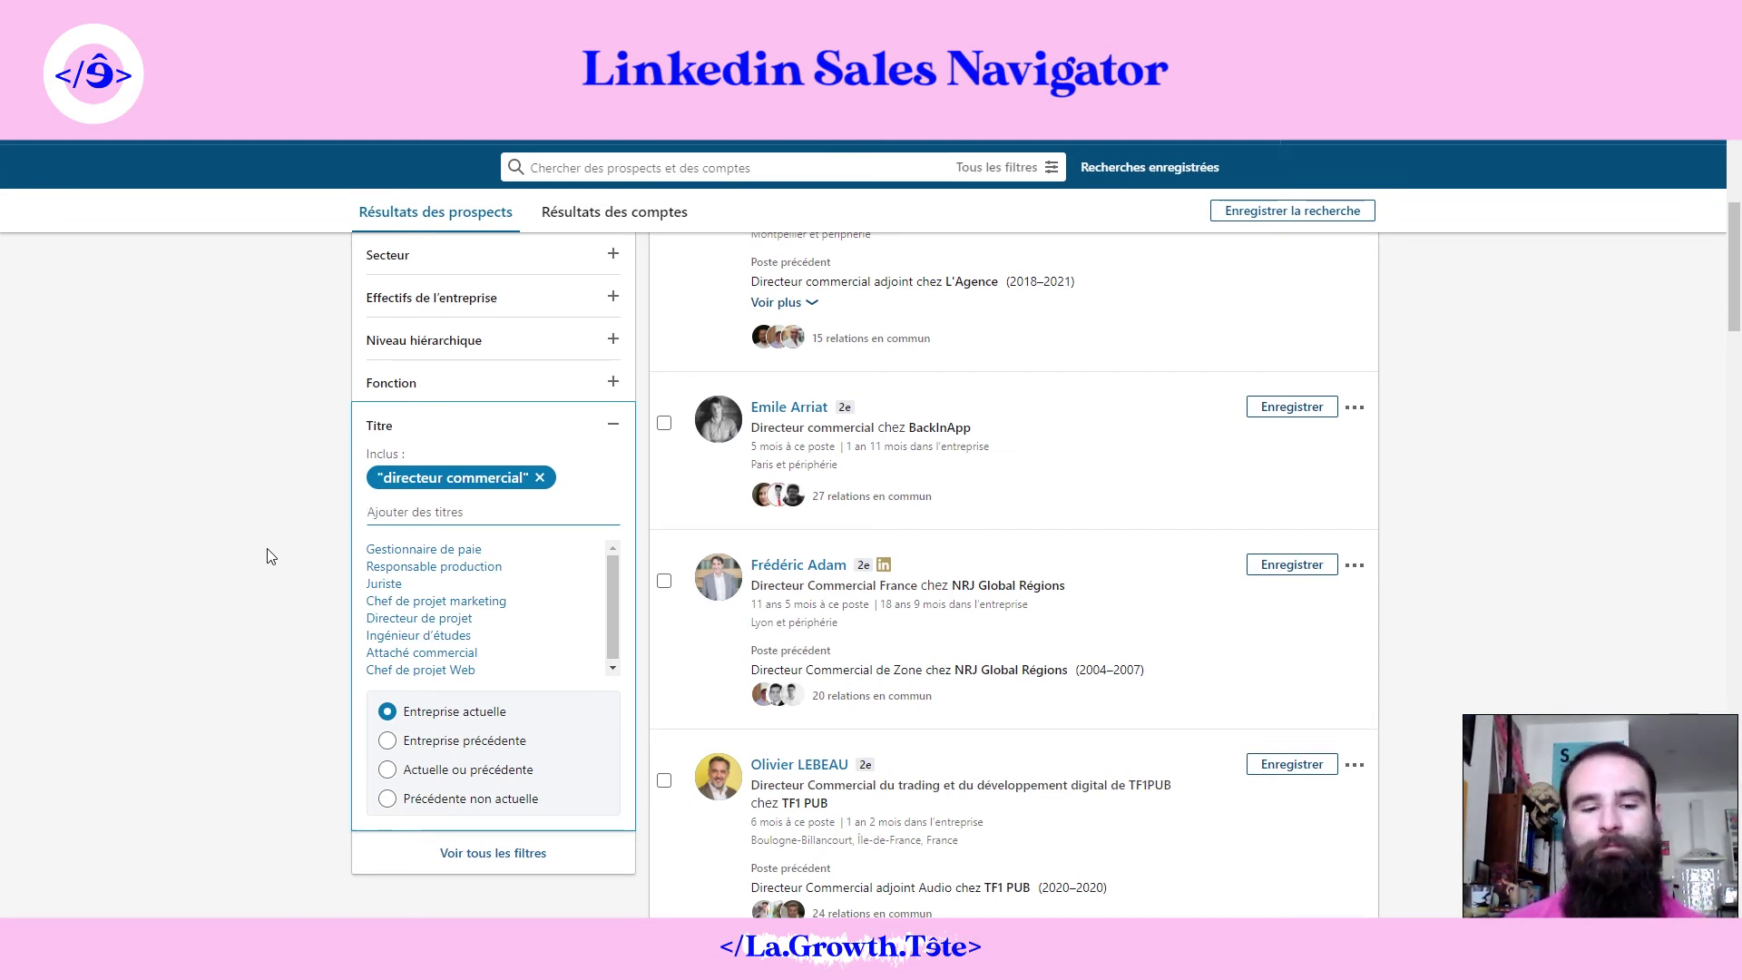
type("\"hea")
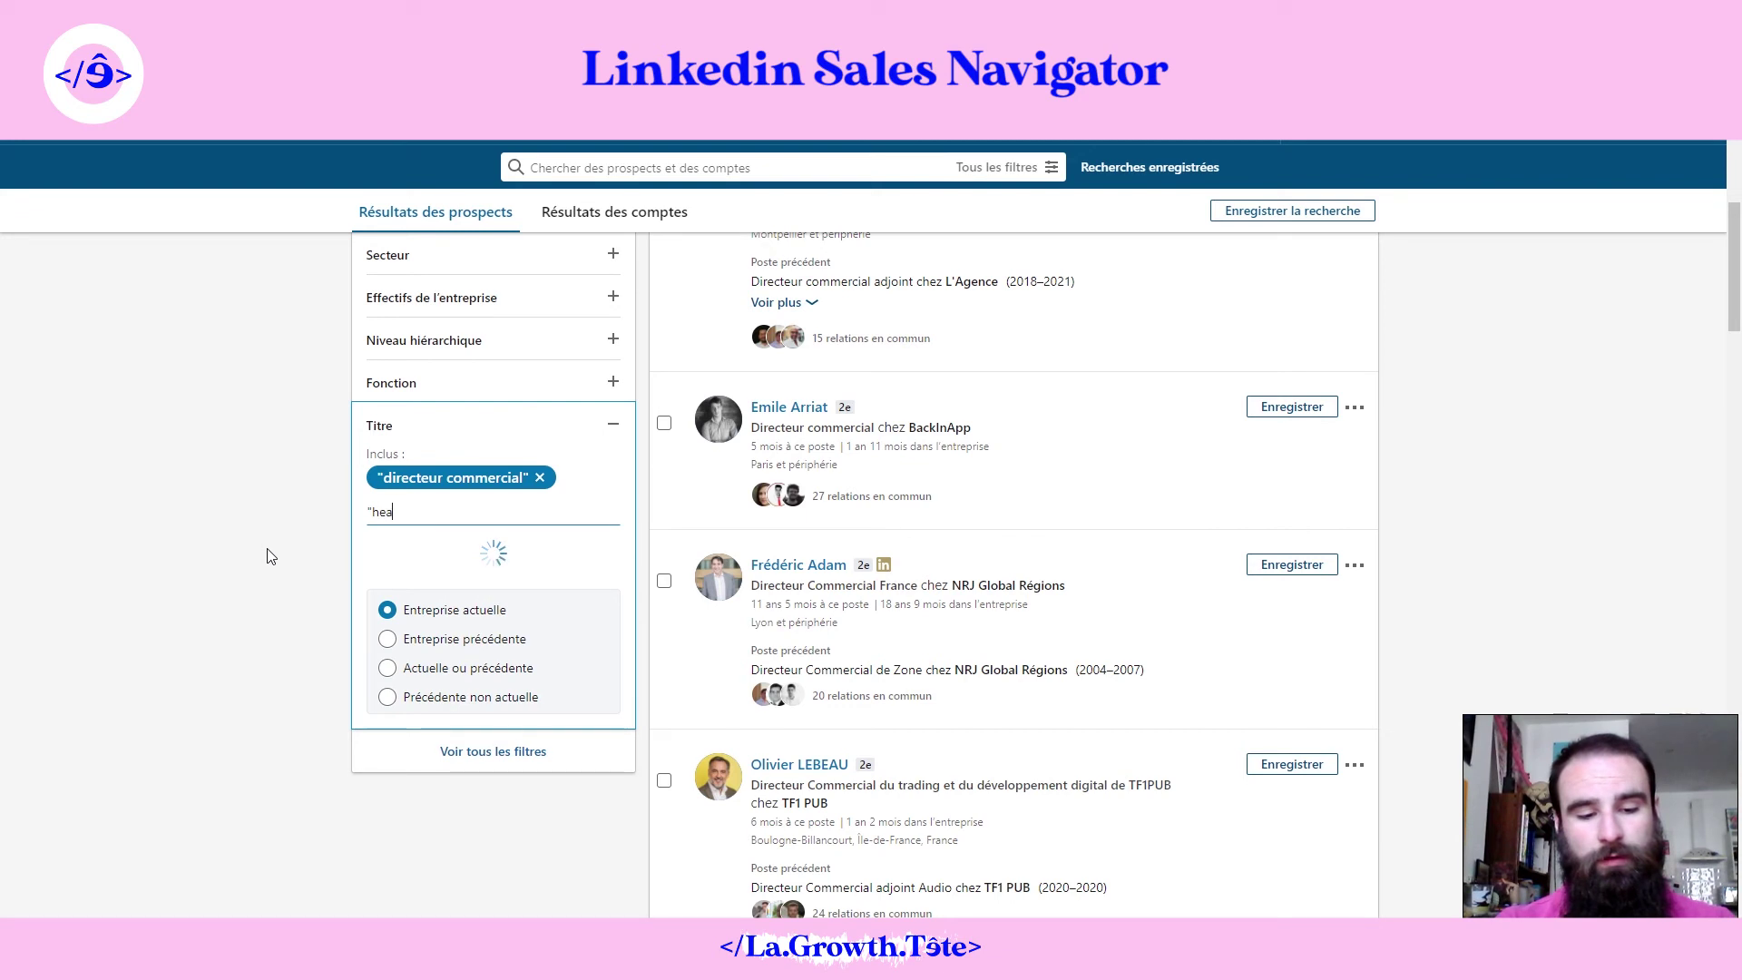
type("d of sales\"")
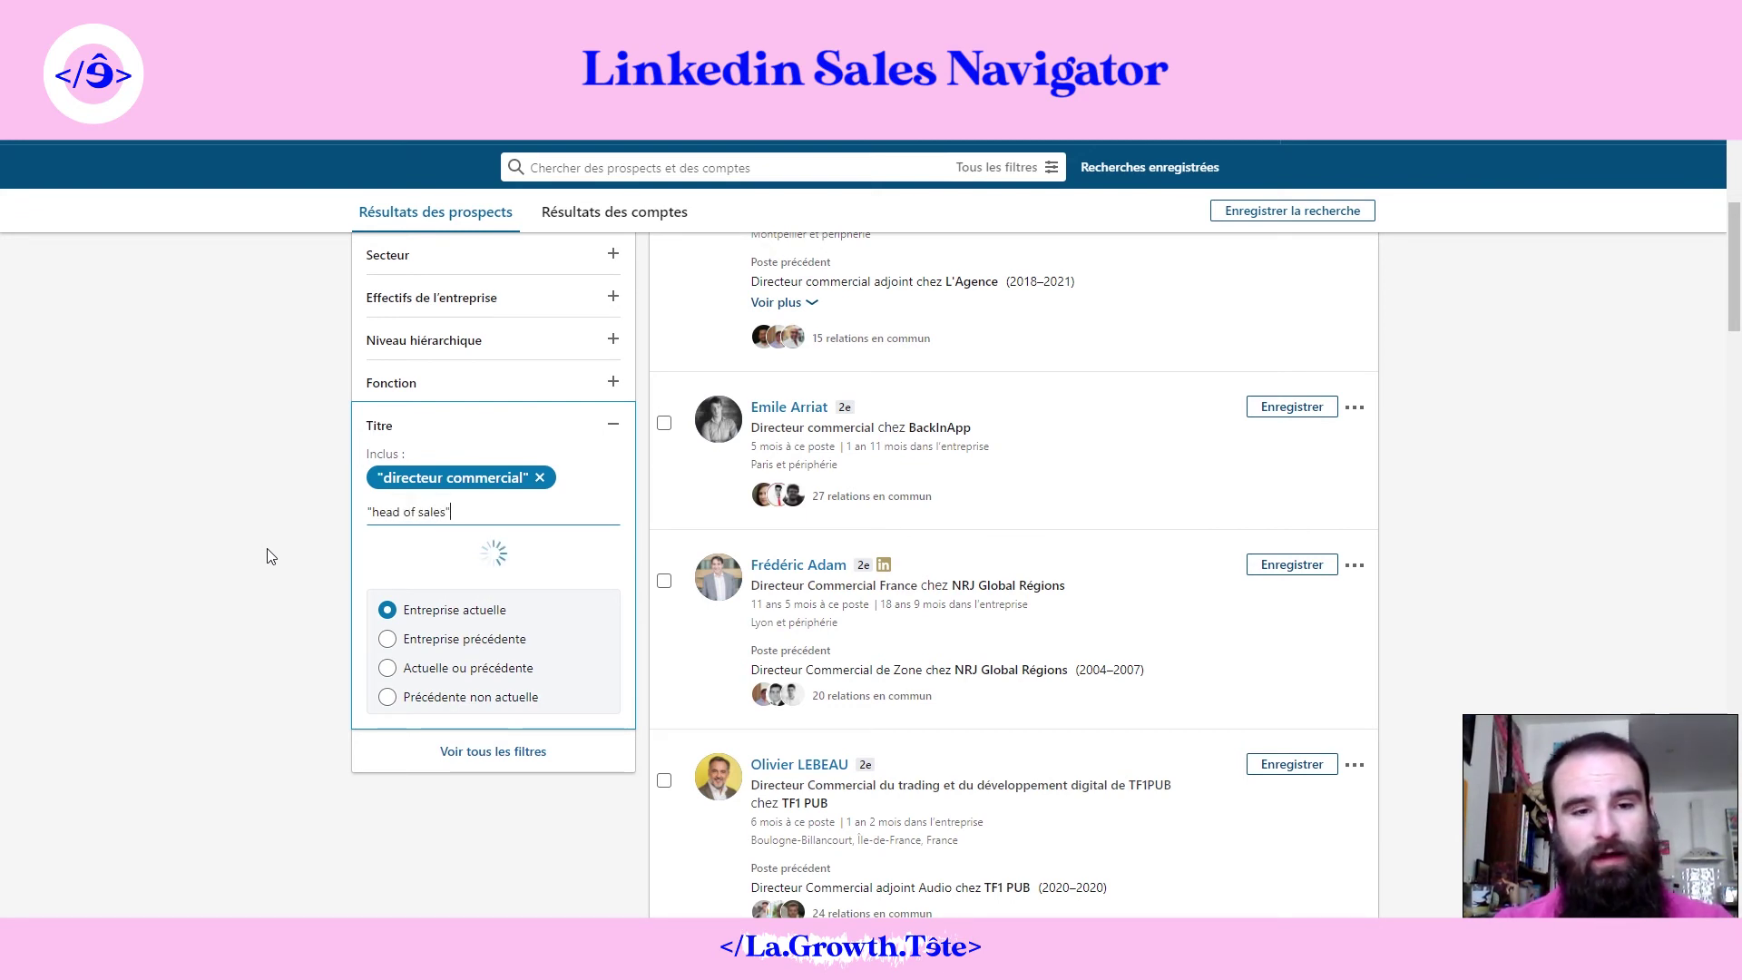
key("Return")
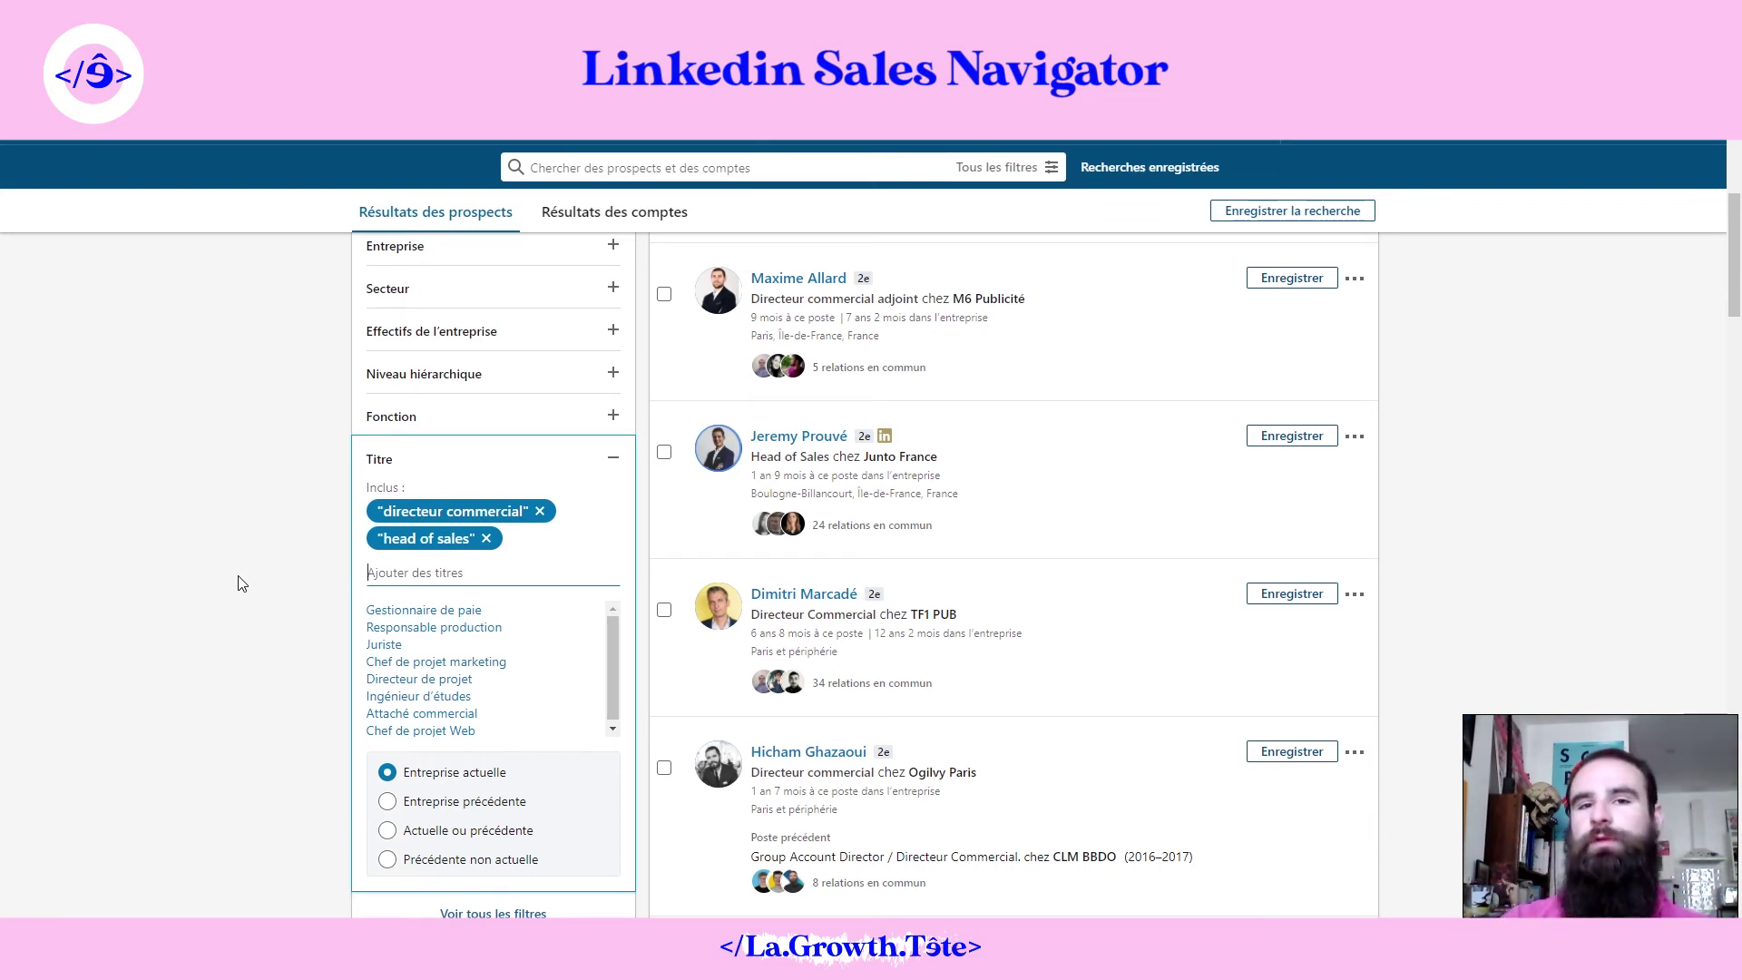
Step: Switch to Pharow's job title converter and generate the boolean search for "directeur commercial" with the Directeurs - Management commercial category
left_click(369, 572)
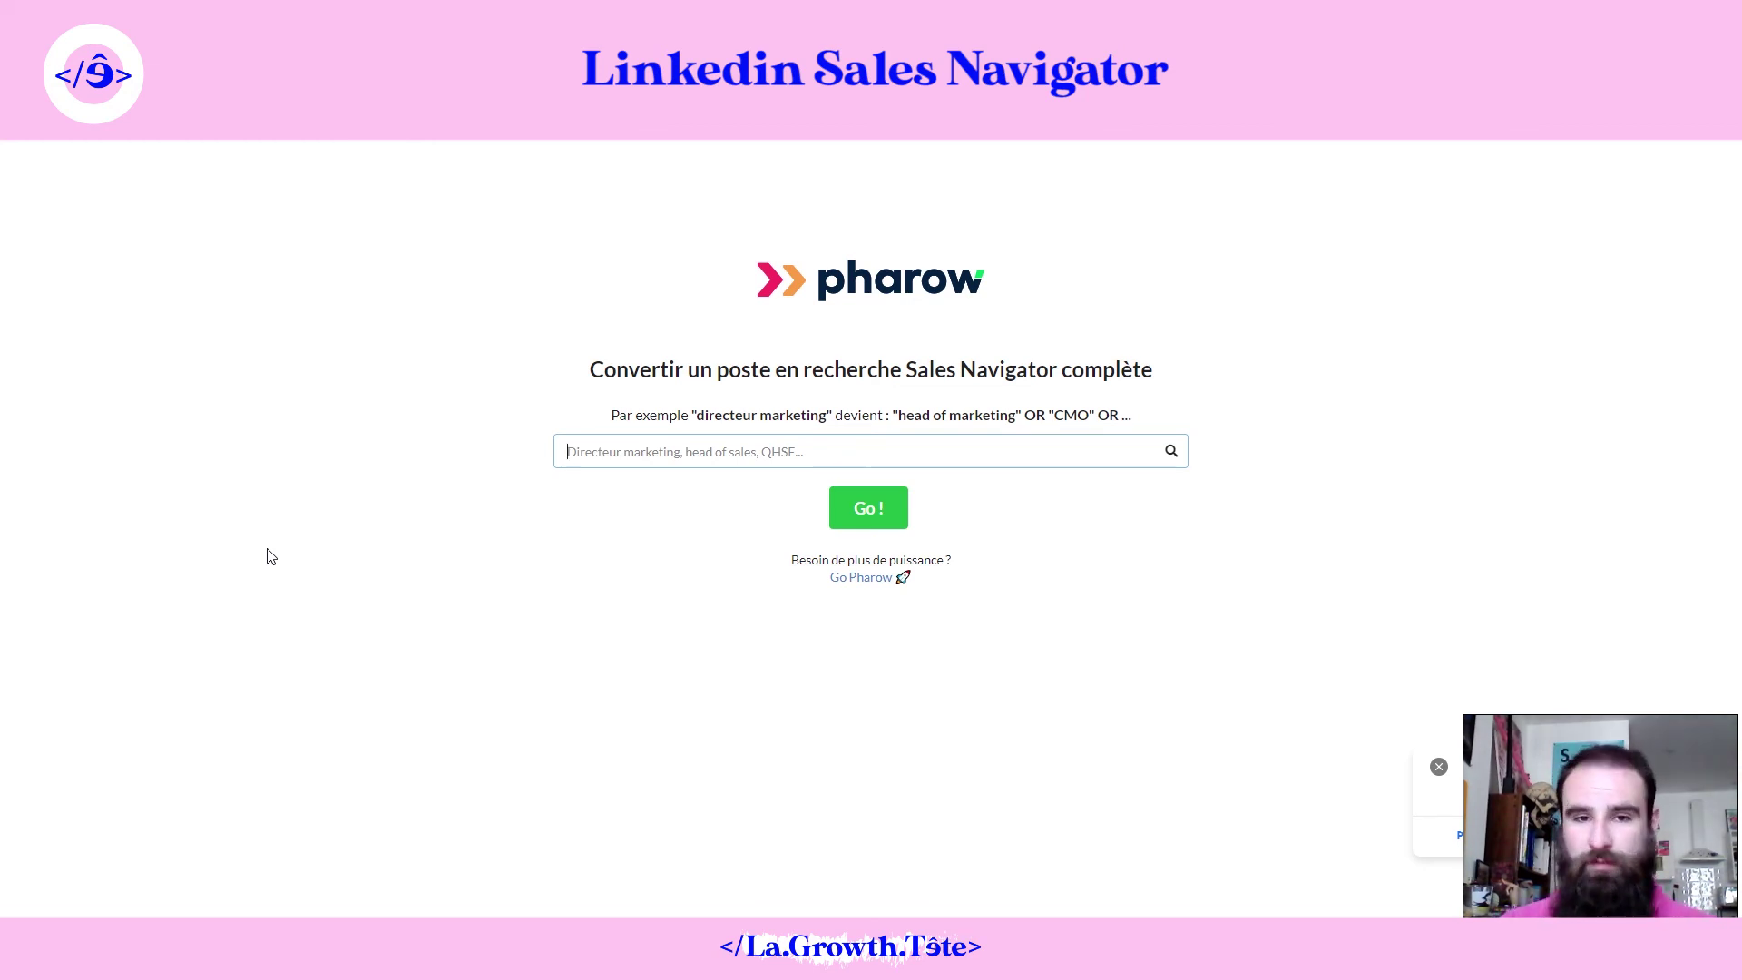
type("directeur c")
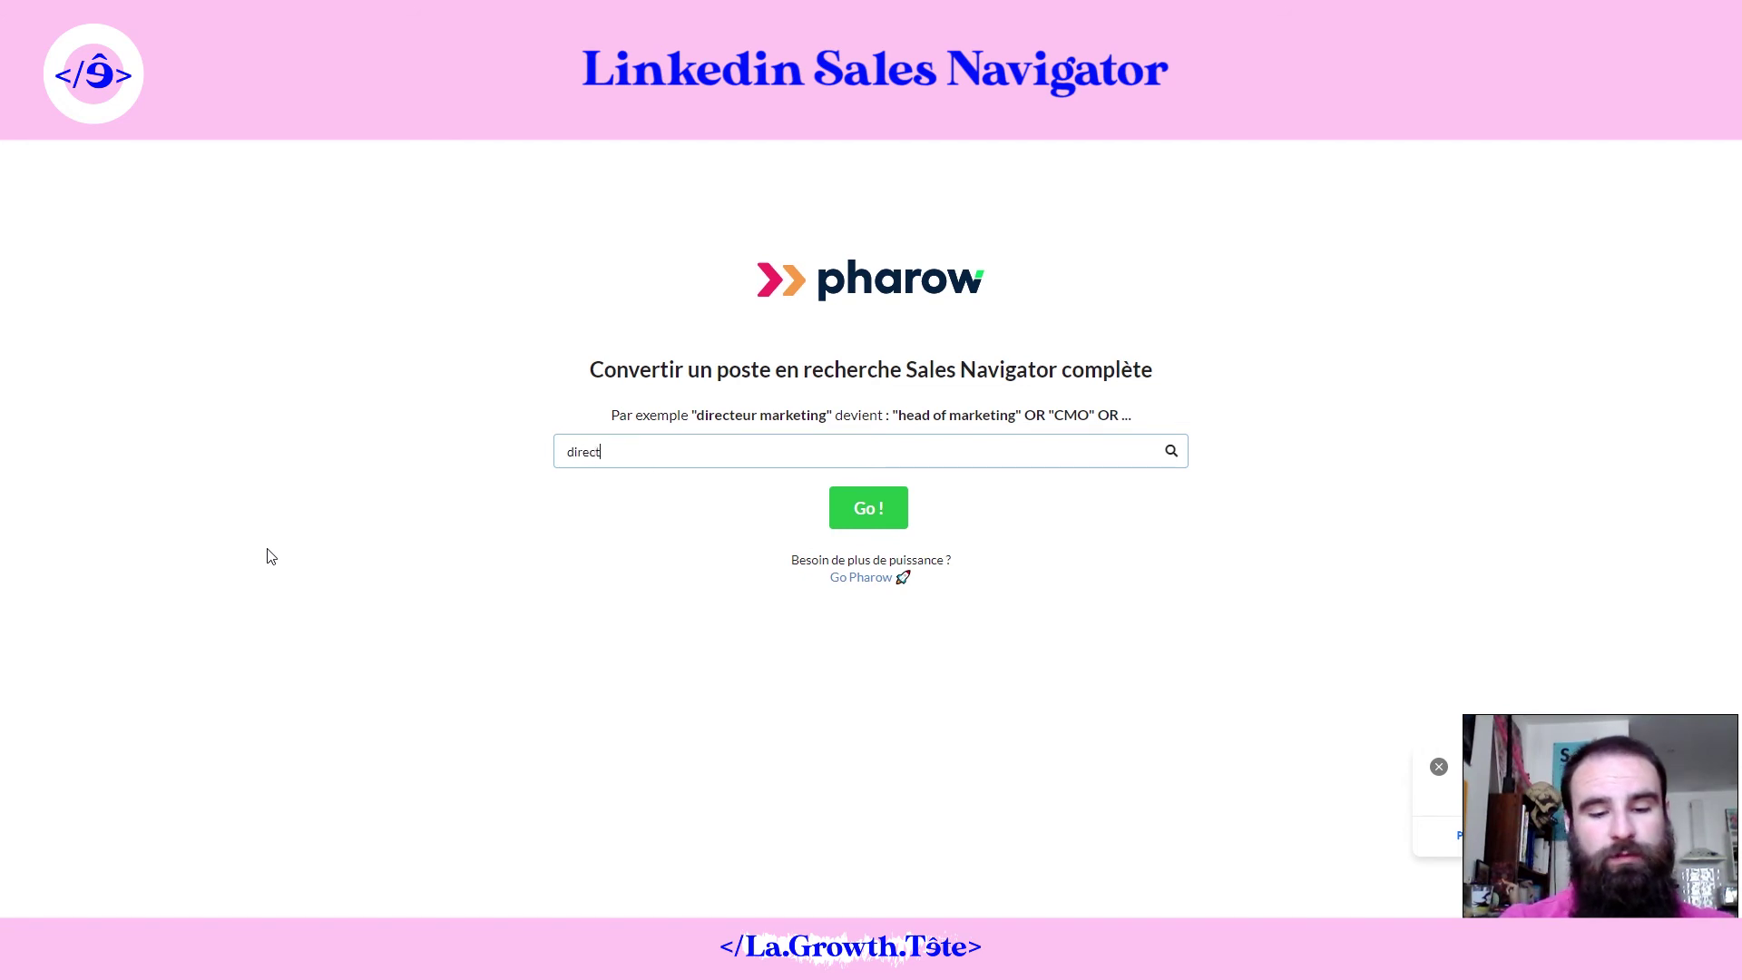
type("ommercial")
key("Return")
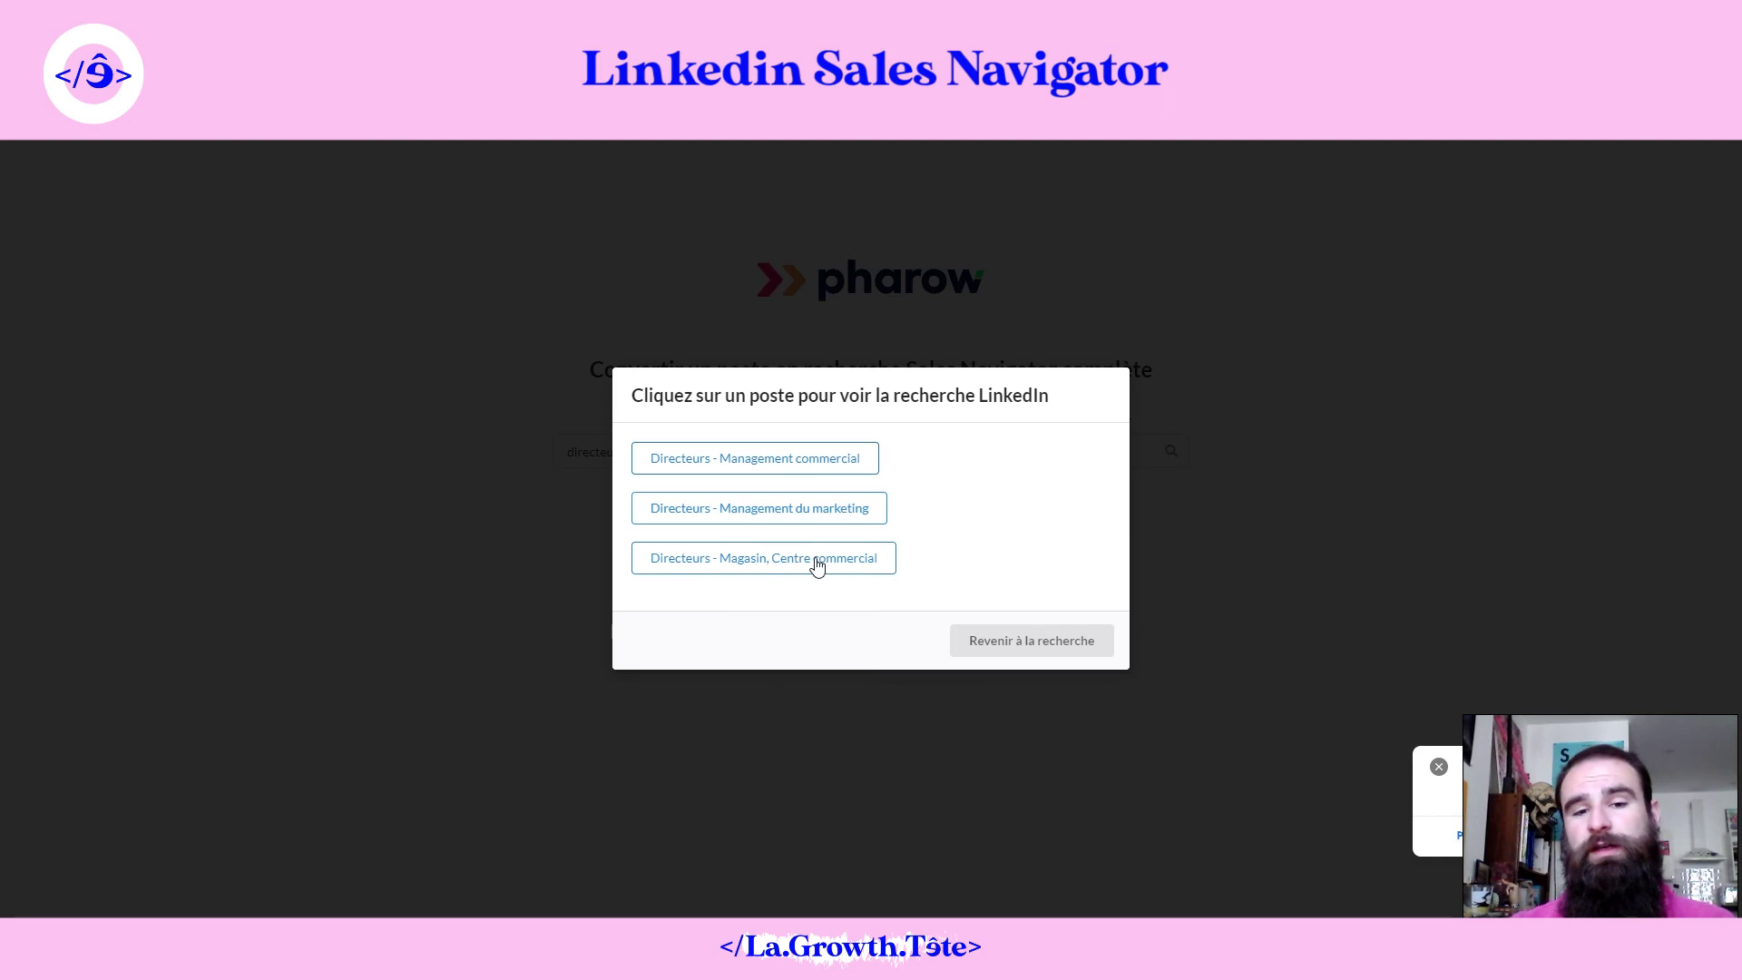
left_click(797, 468)
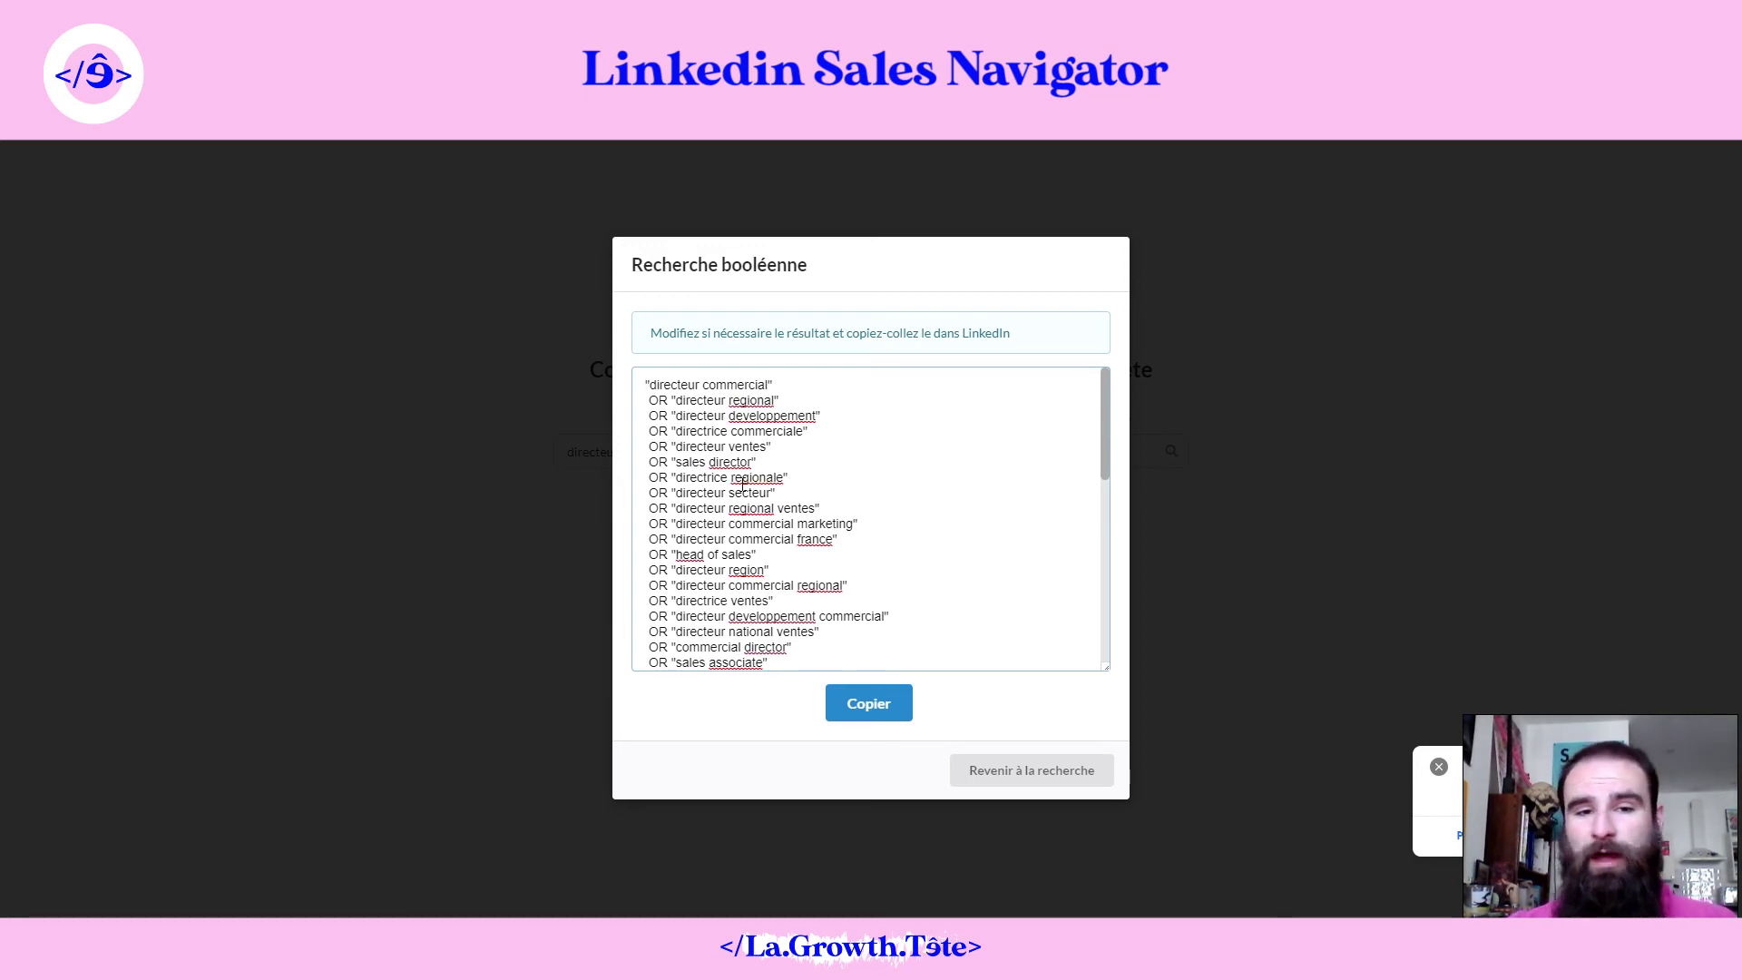
Step: Copy "sales director" and "directeur commercial france" from the Pharow list into Sales Navigator's Titre filter, each in quotation marks
left_click_drag(759, 462, 673, 462)
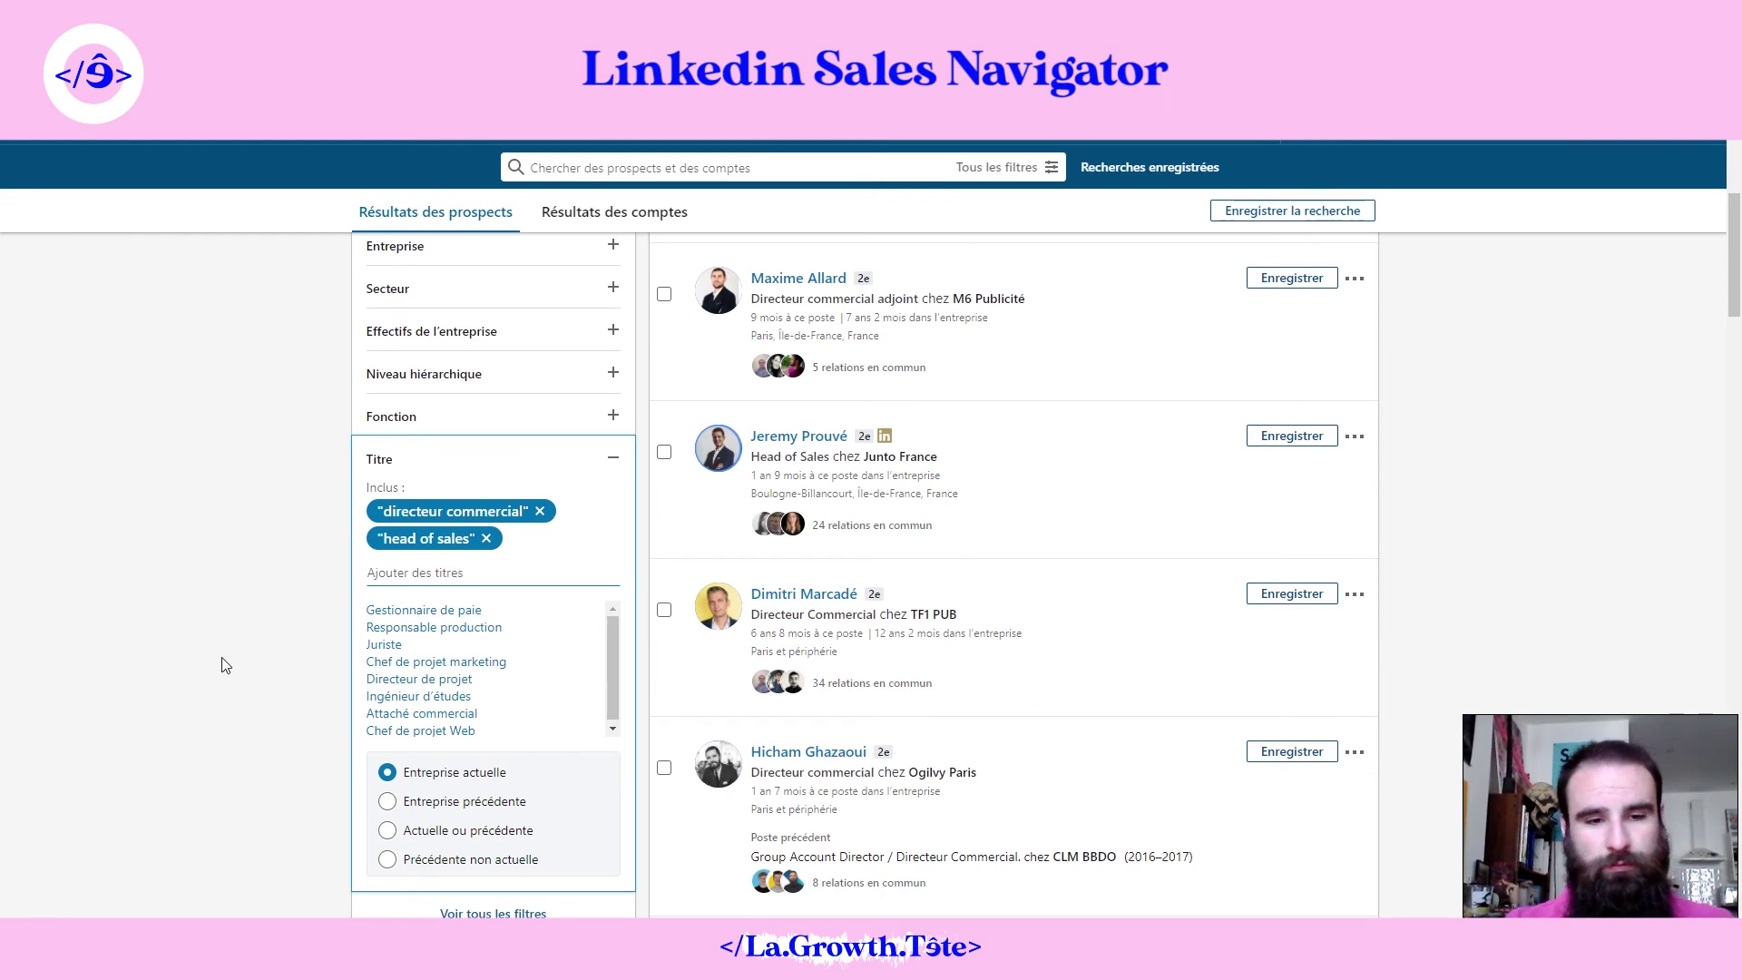
type("\"sales director\"")
key("Return")
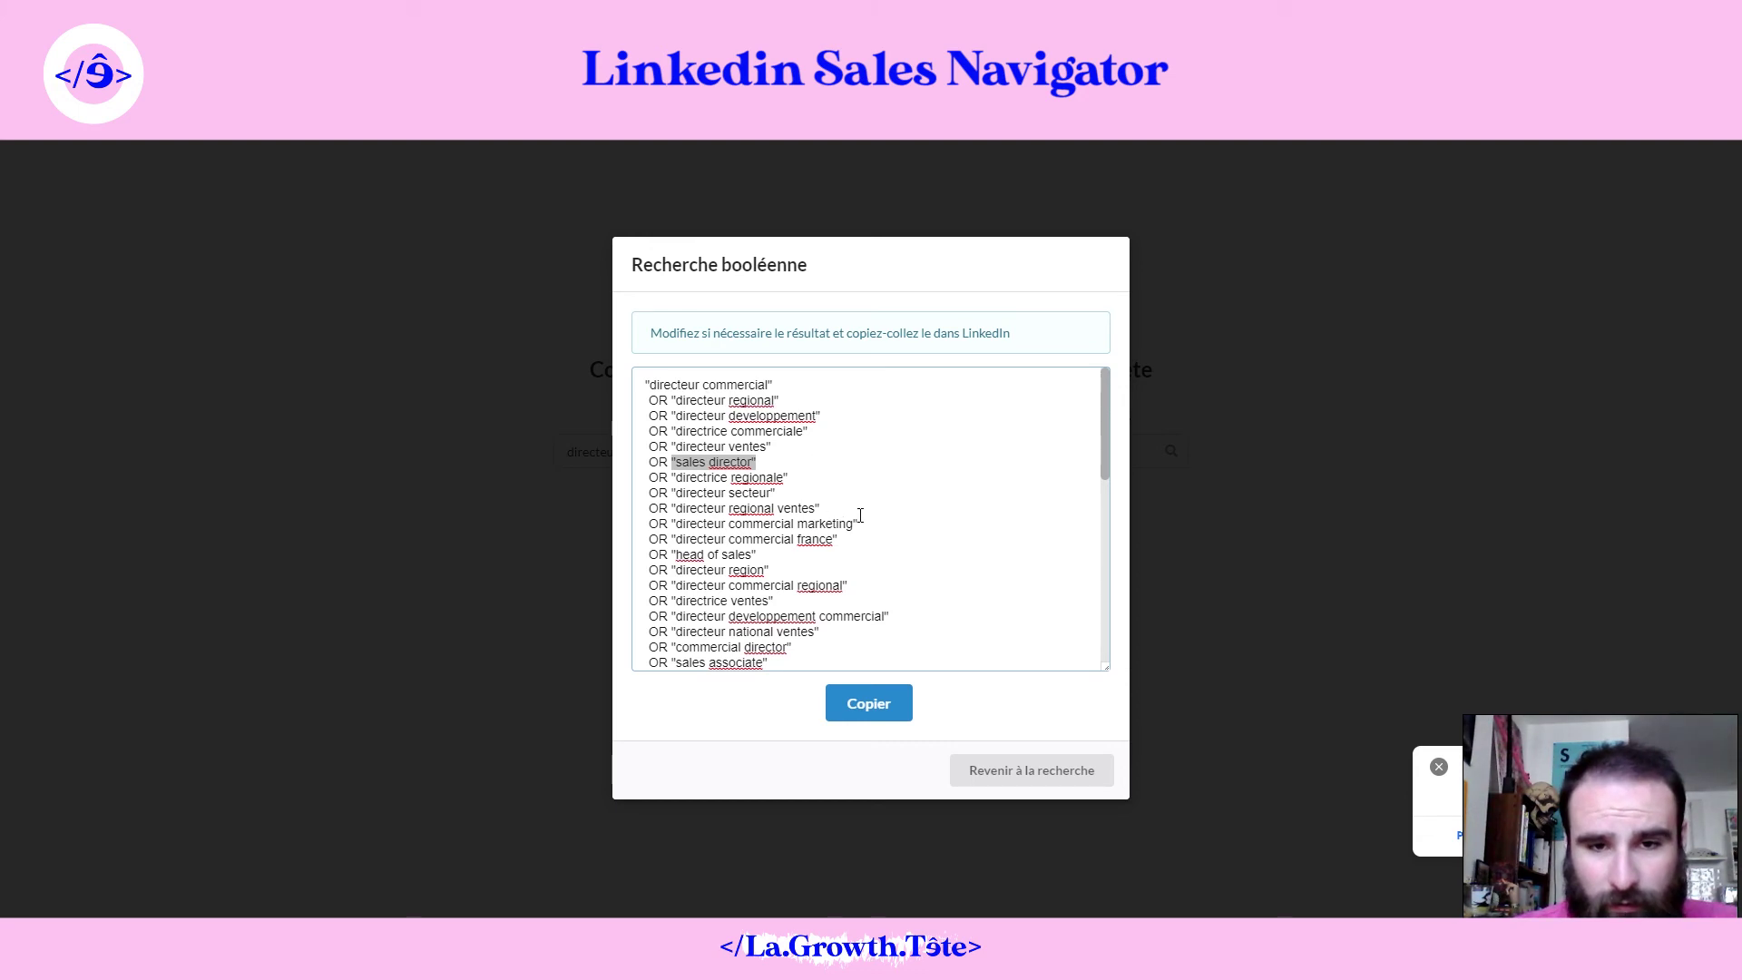
left_click_drag(858, 538, 672, 536)
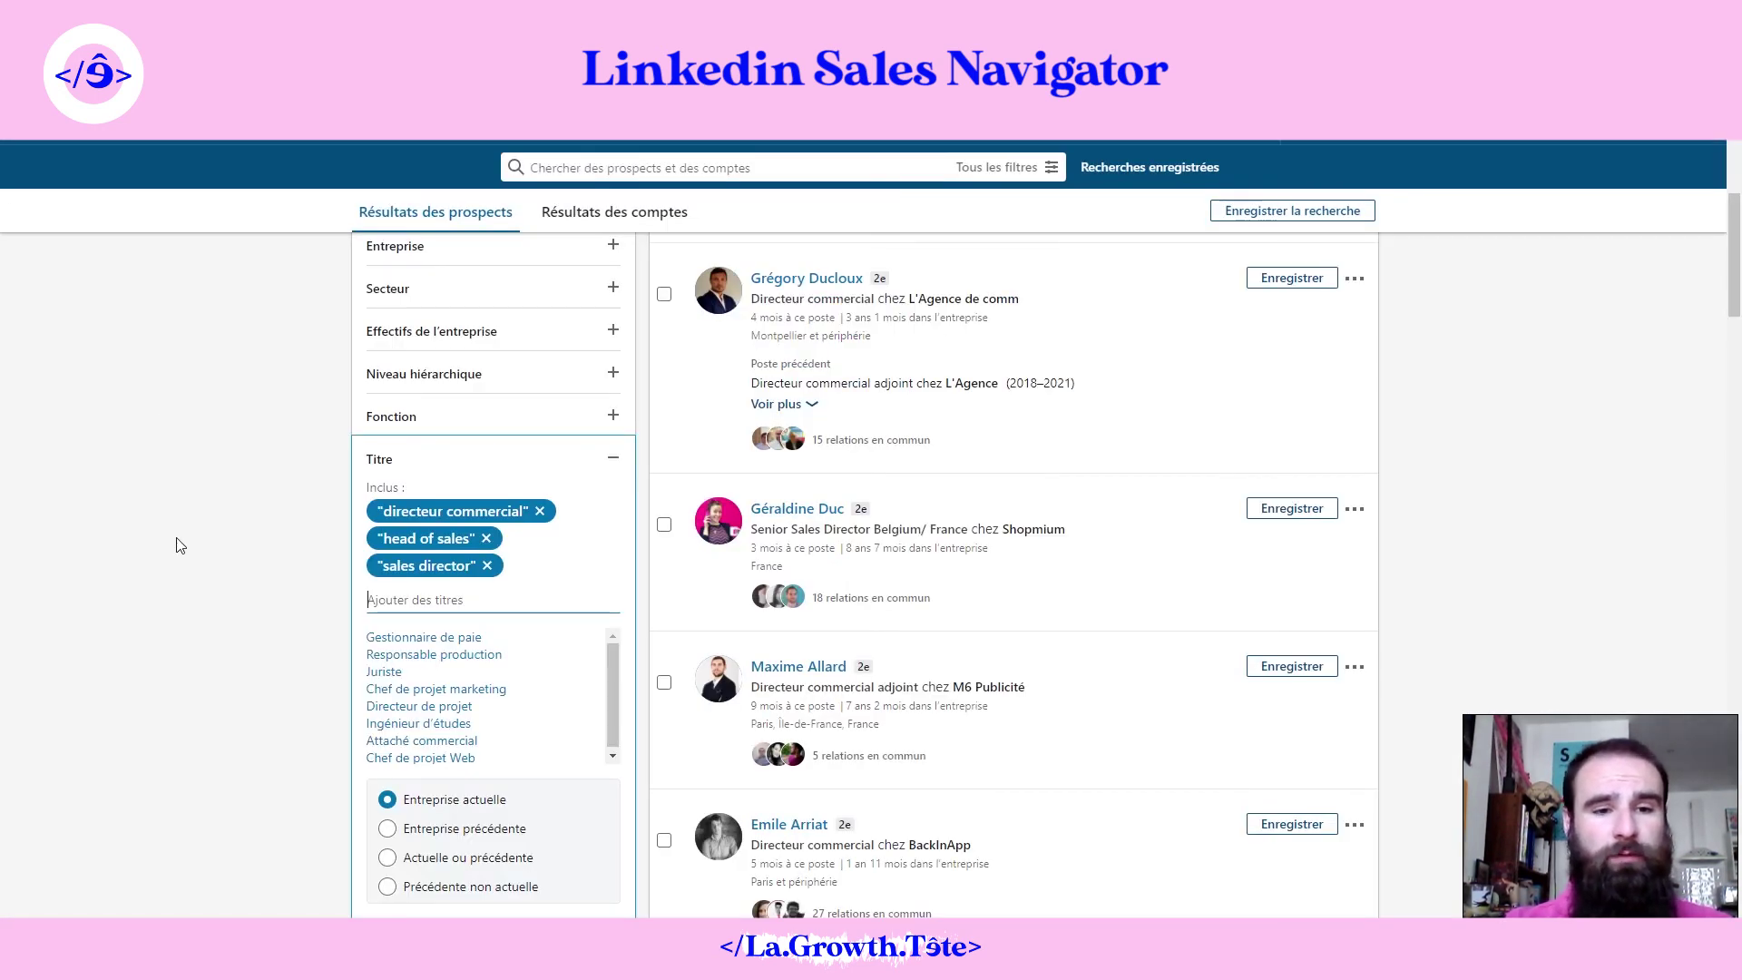
type("directeur commercial france")
key("Return")
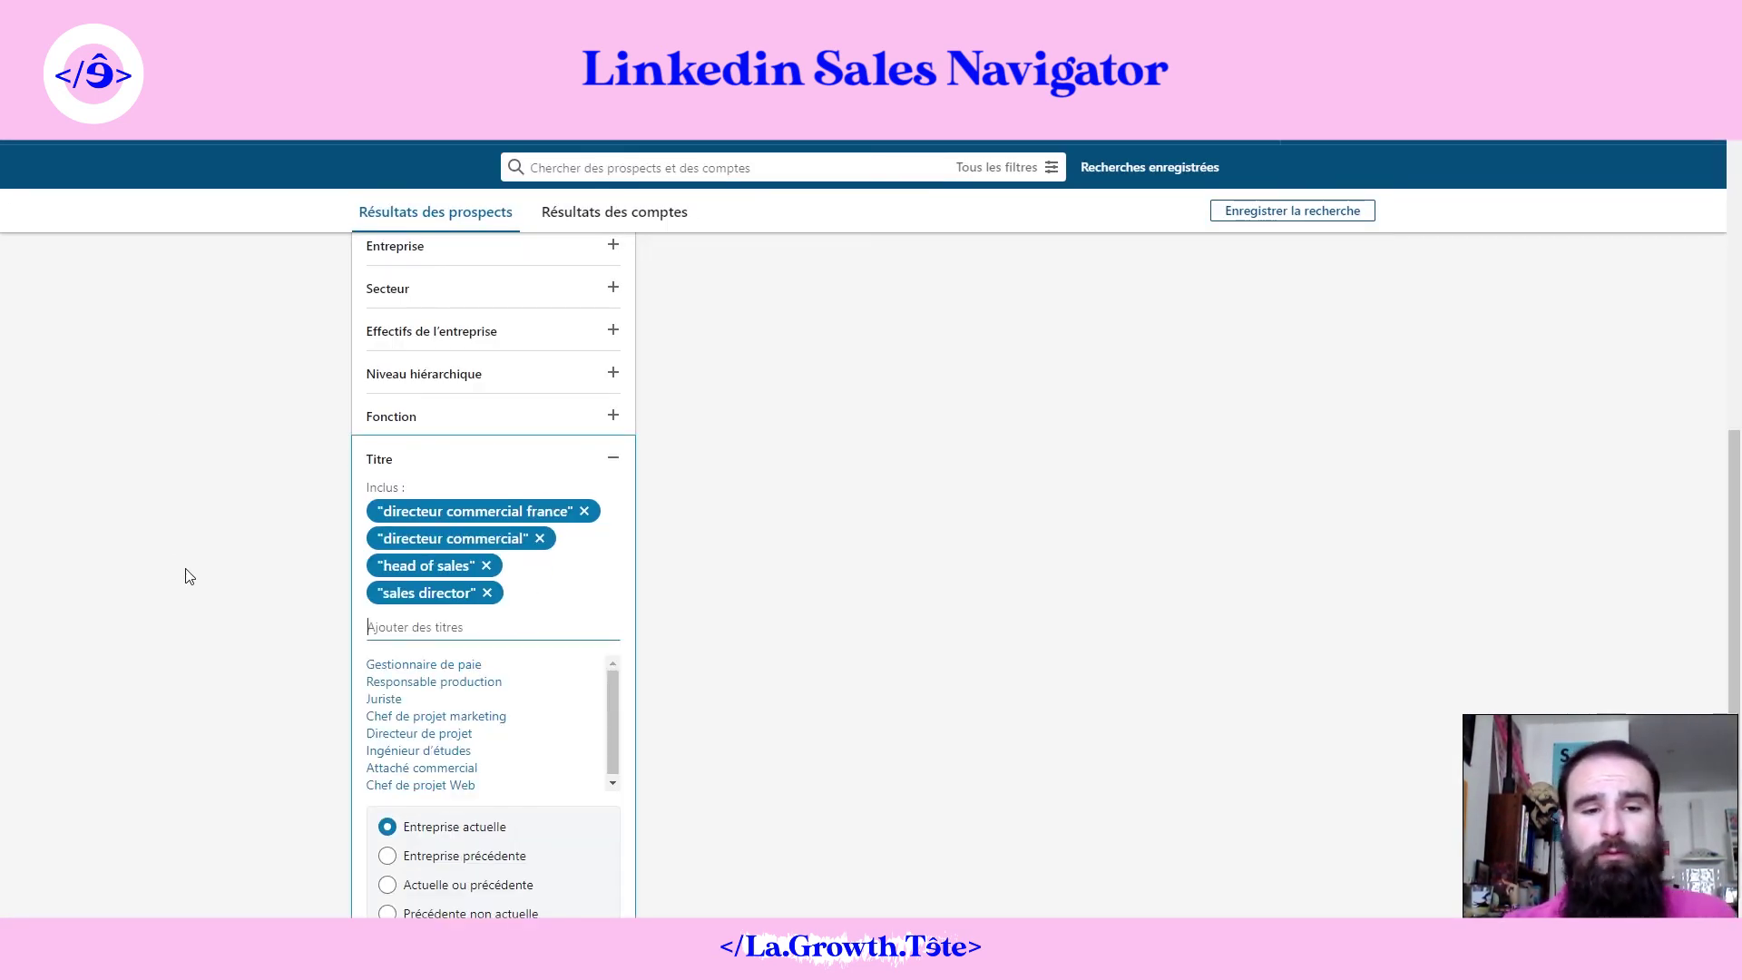
Step: Include the quoted title "directrice commerciale" in the Titre filter
type("\"d")
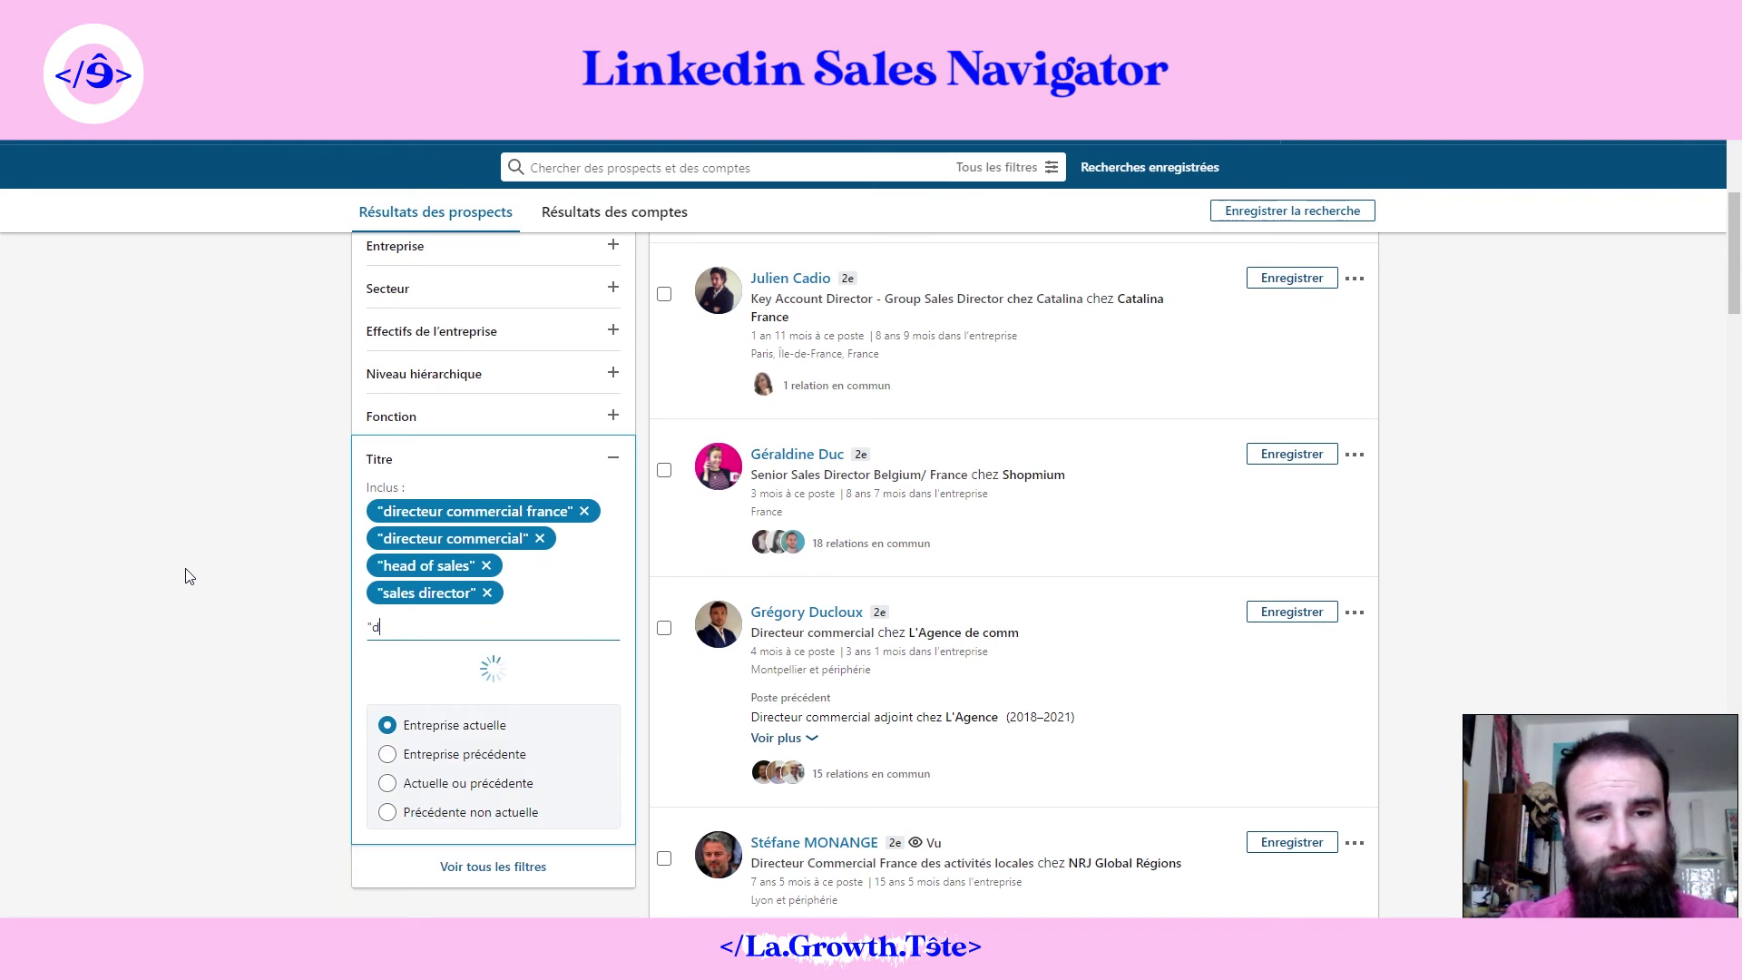
type("irectrice co")
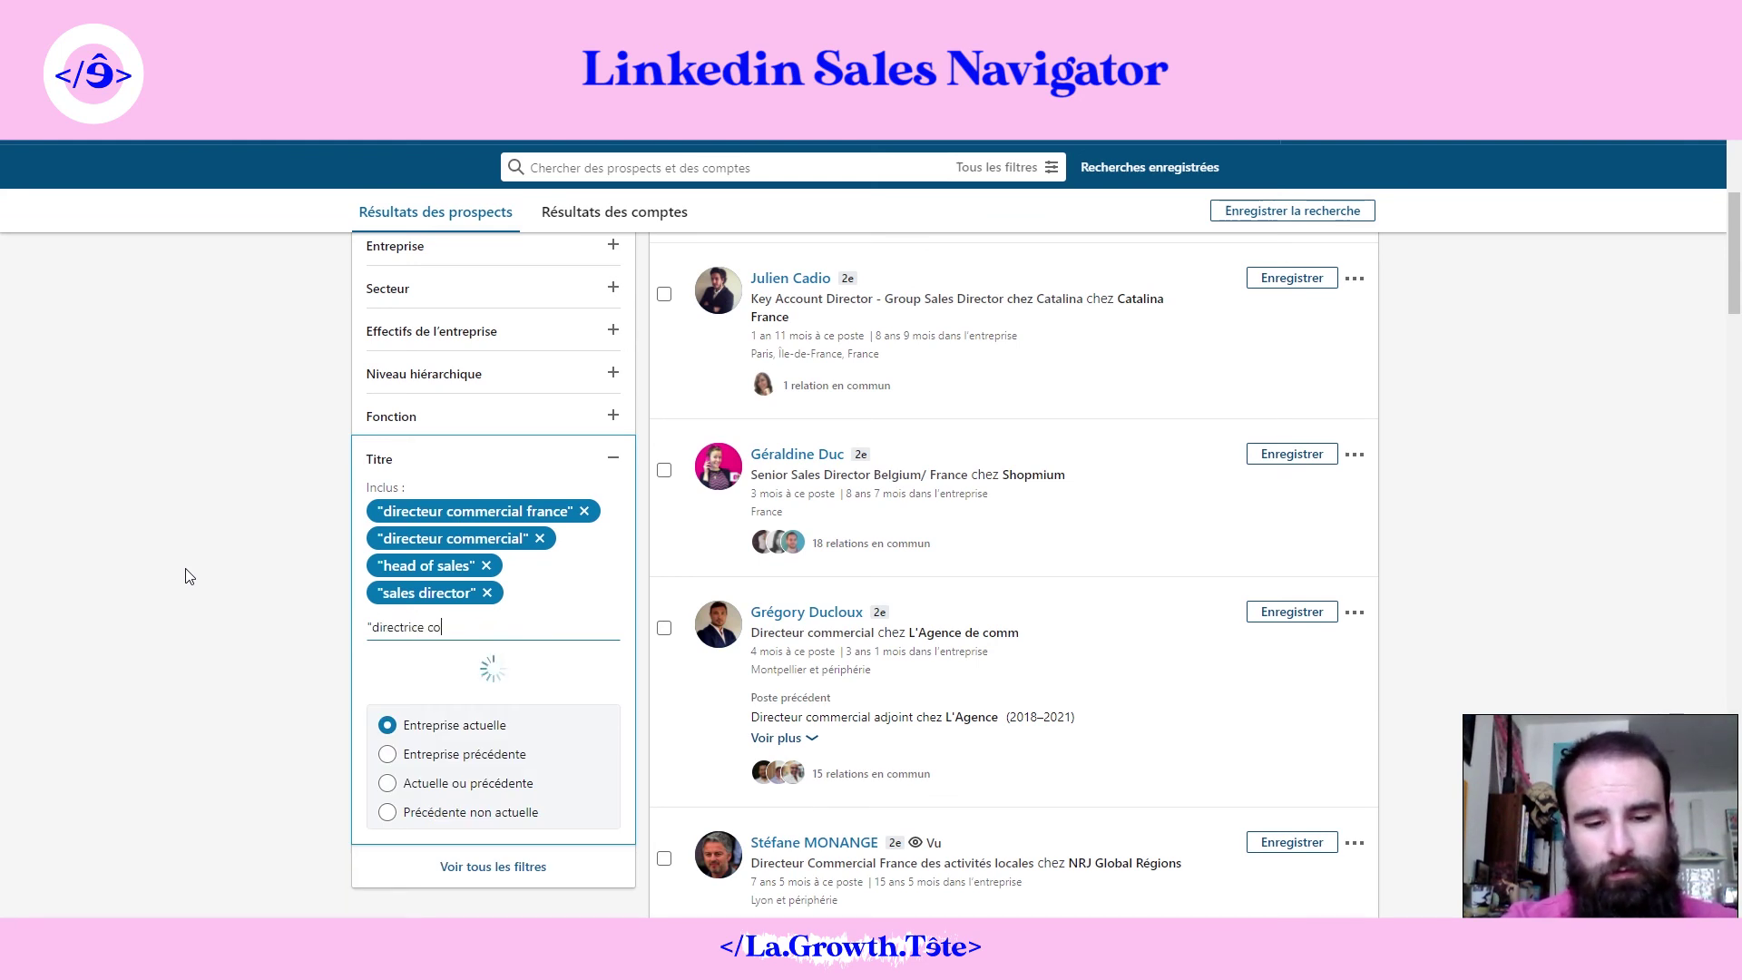
type("mmerciale")
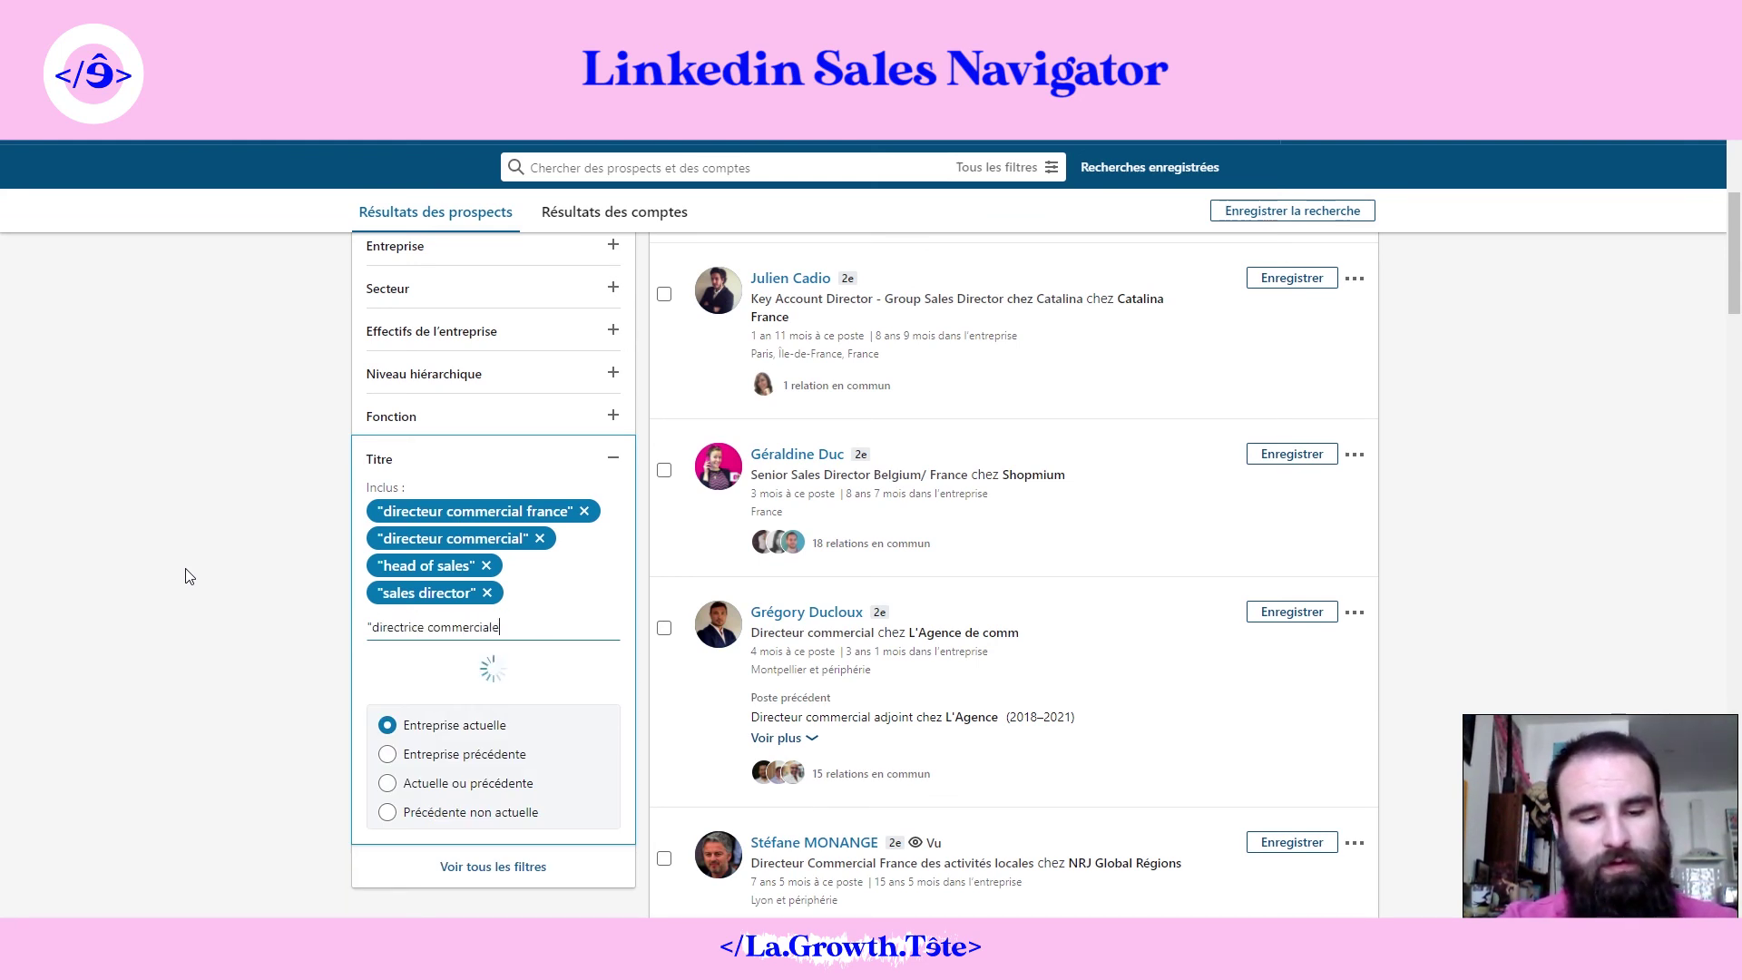
key("Return")
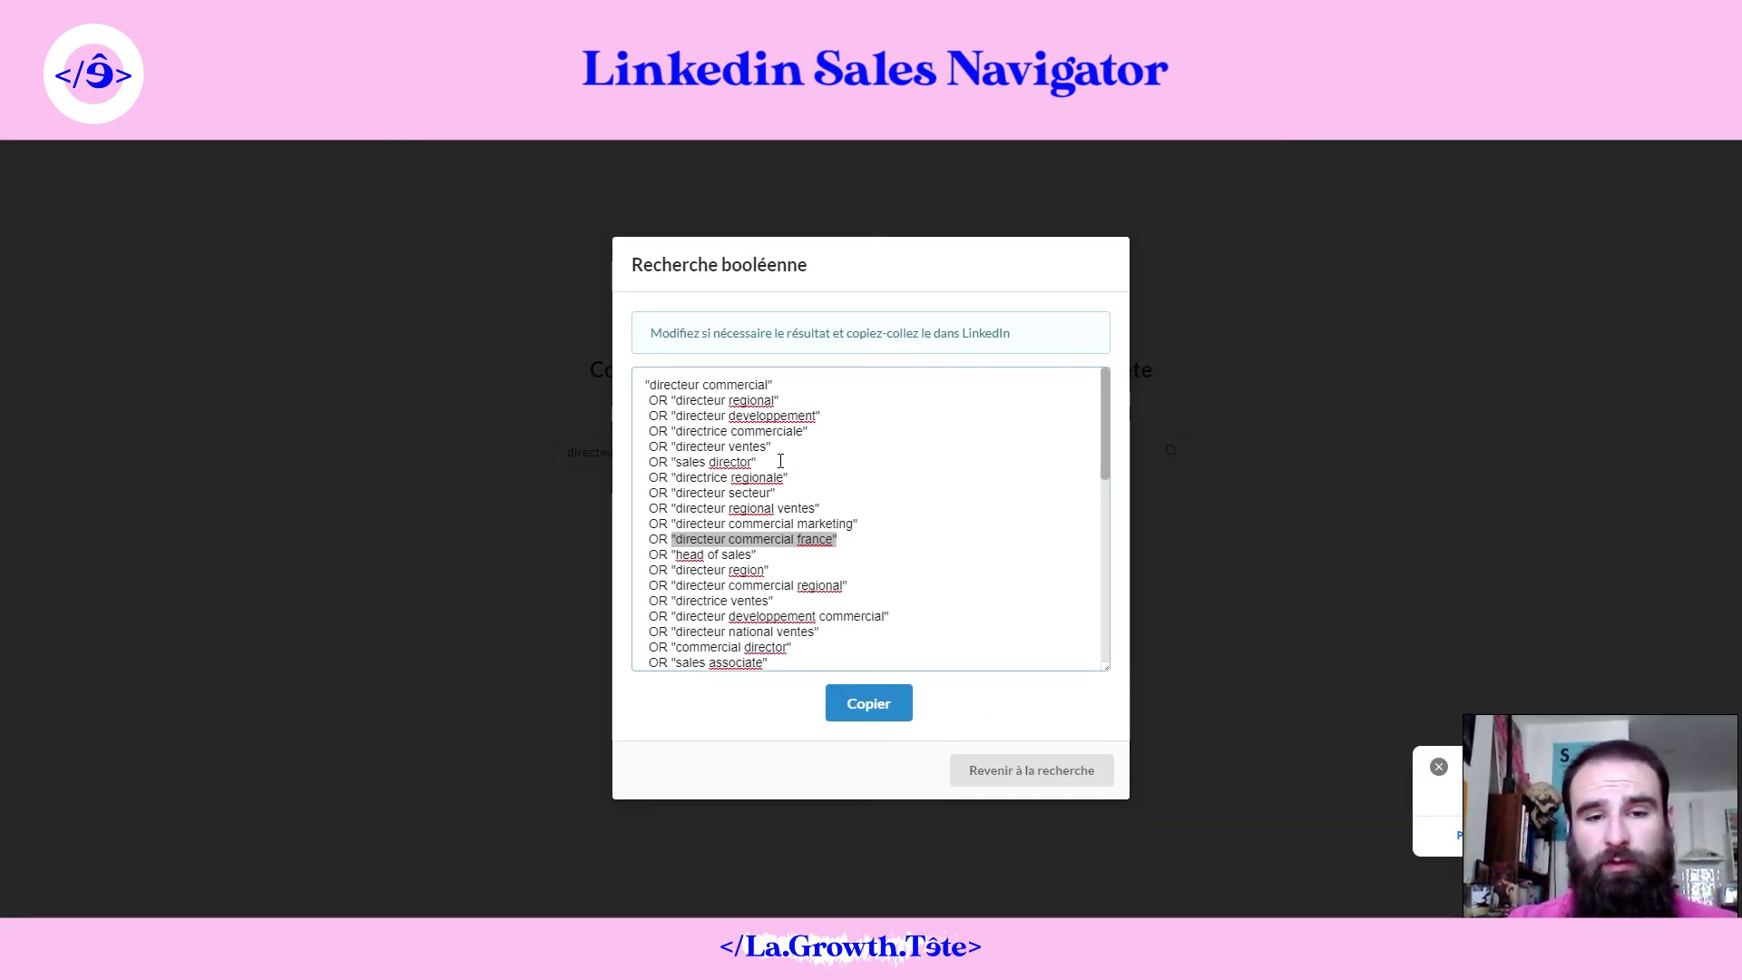
Step: Examine the remaining title variants in Pharow's boolean search, and check the job titles and companies of the matching prospects in Sales Navigator
left_click(781, 460)
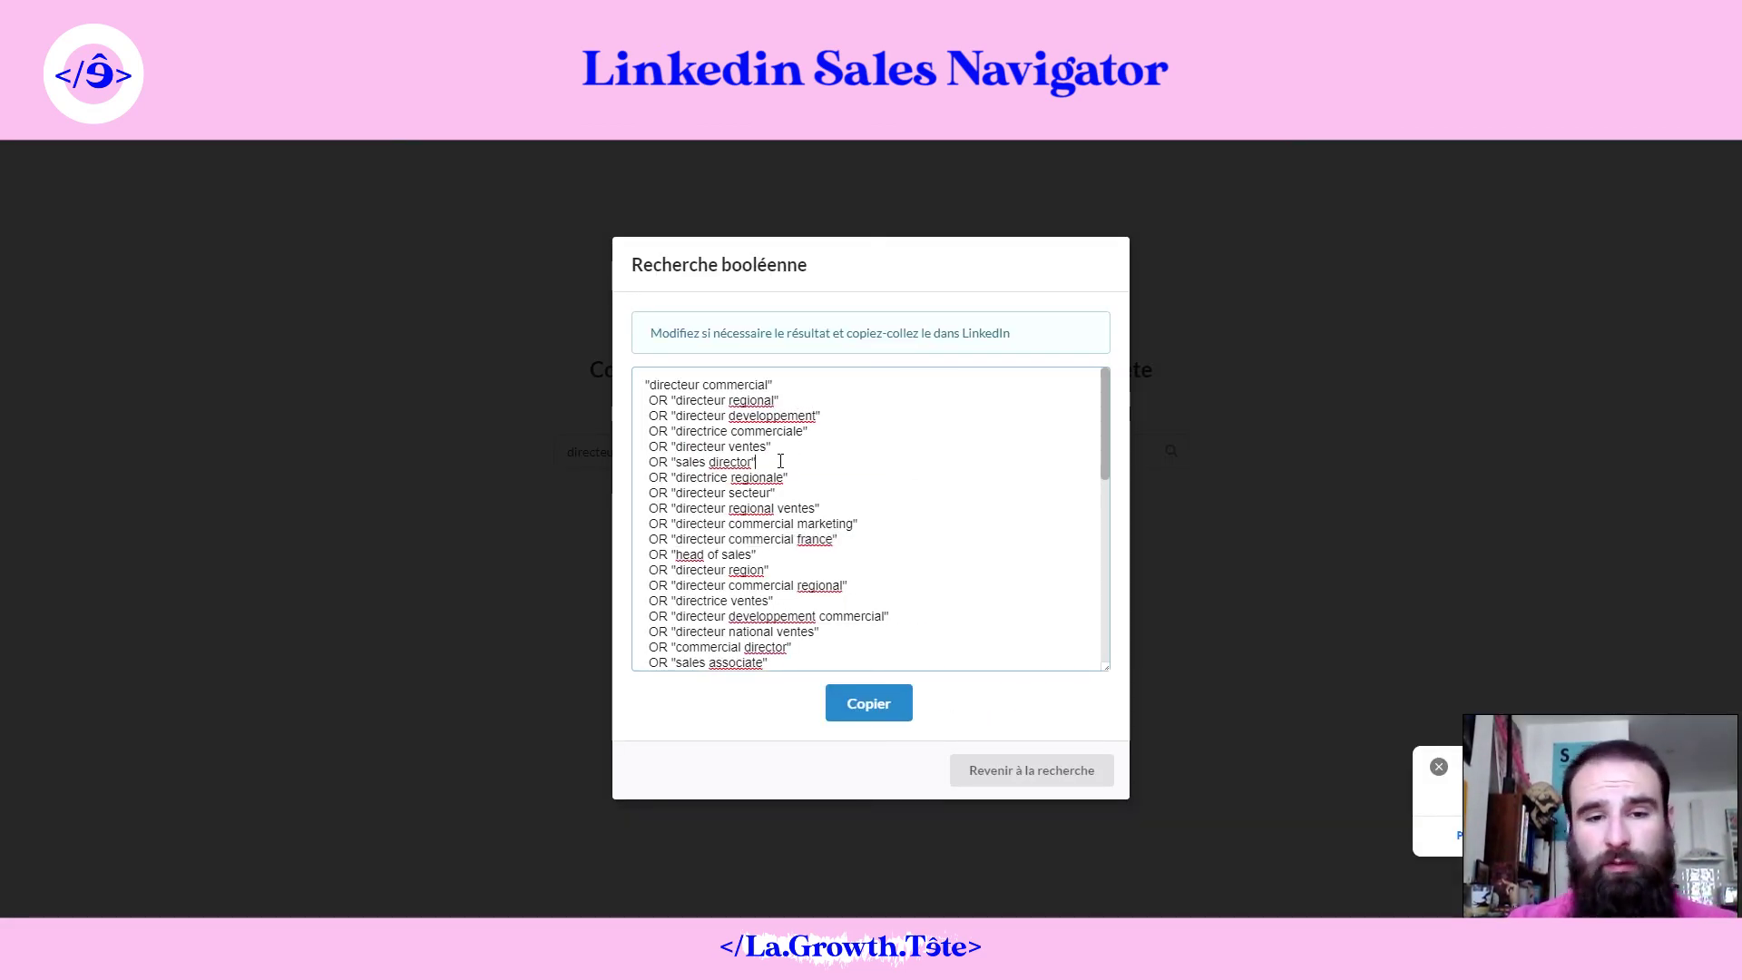
scroll(829, 520, "down", 6)
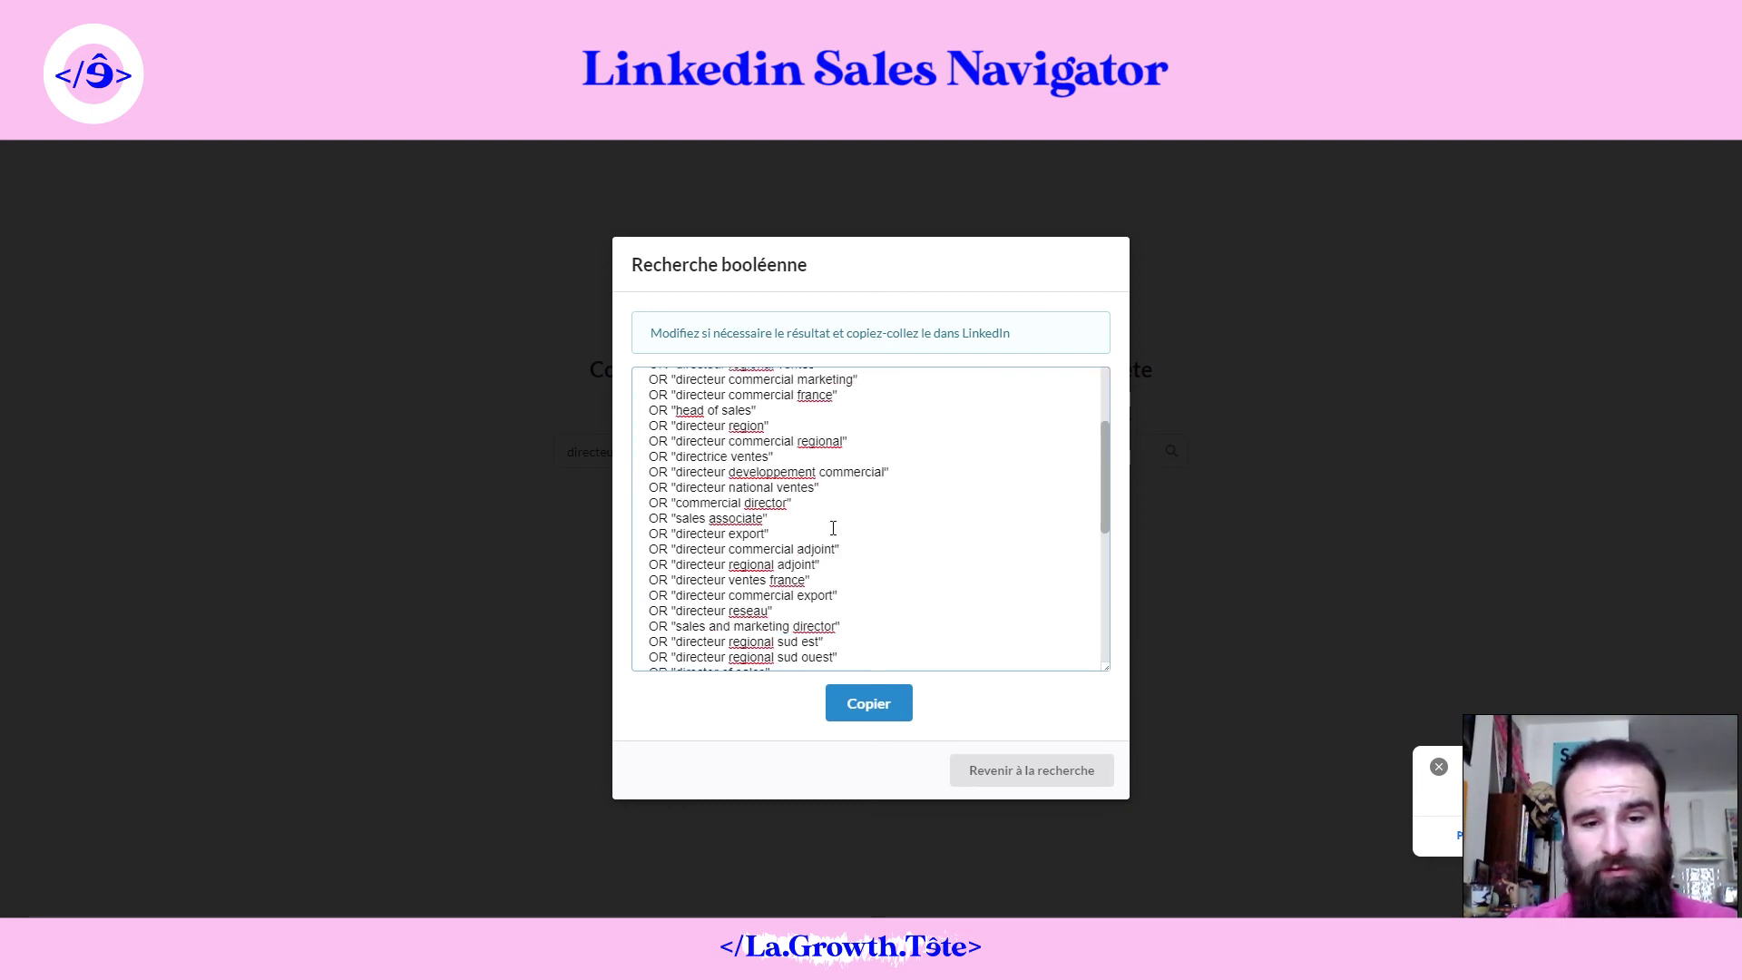
scroll(832, 528, "up", 6)
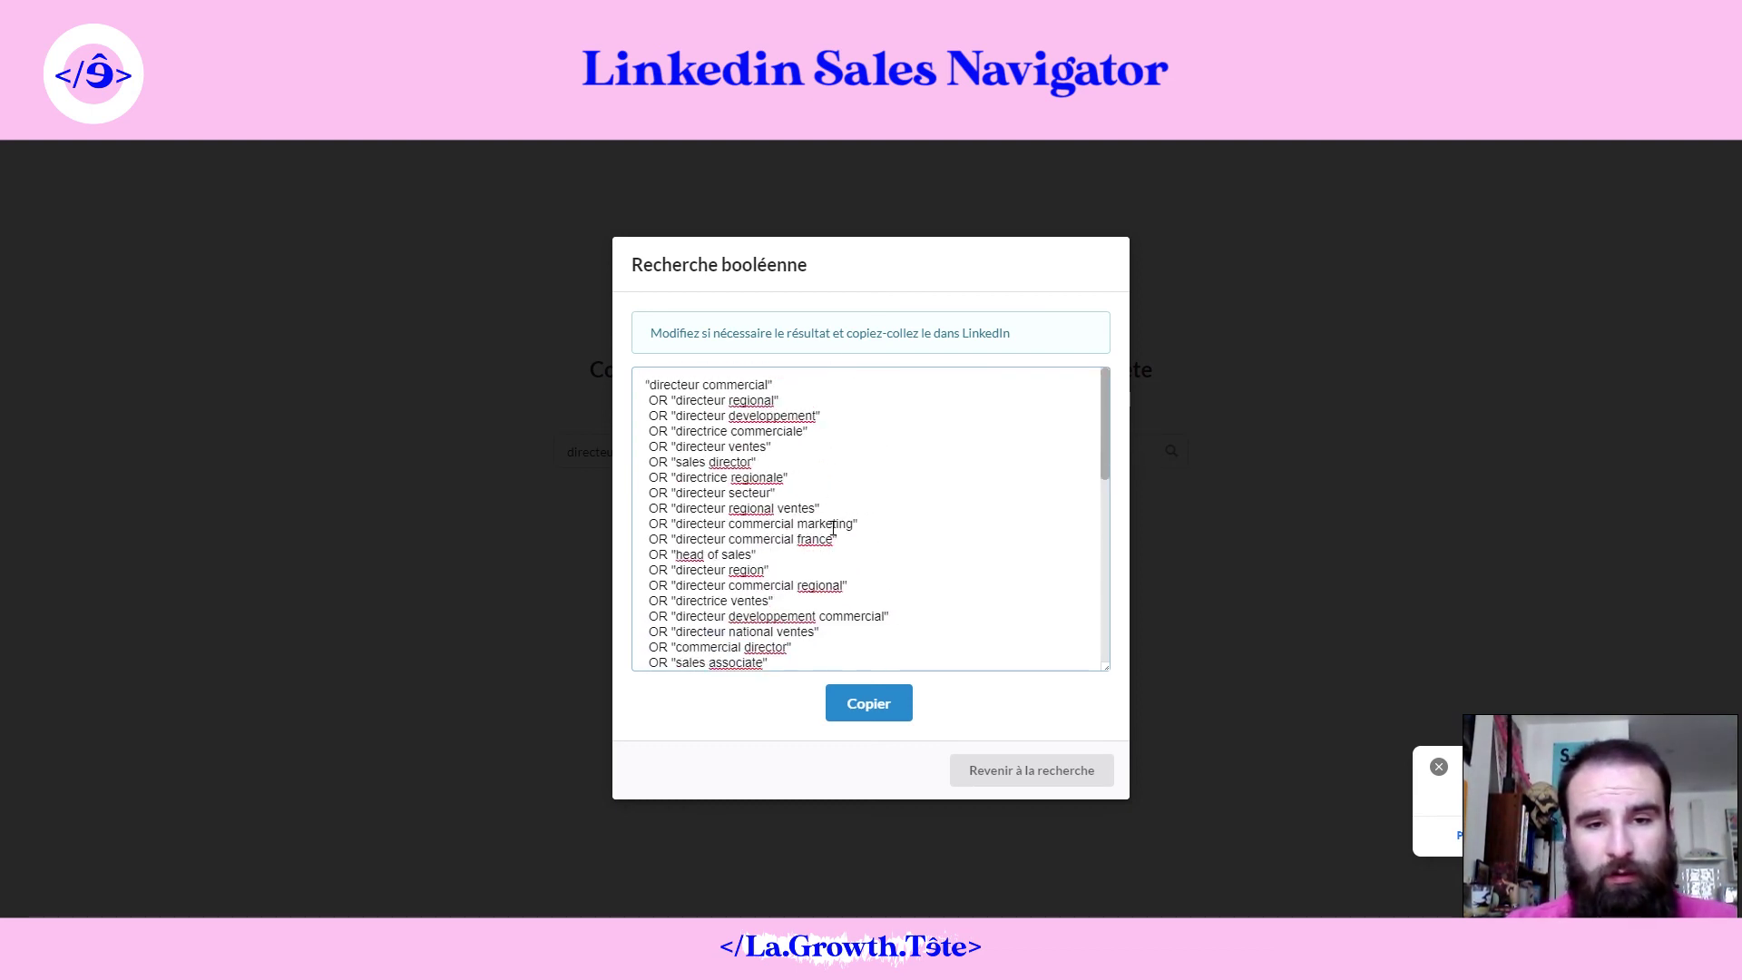
left_click_drag(676, 400, 787, 418)
left_click(788, 419)
scroll(790, 445, "down", 7)
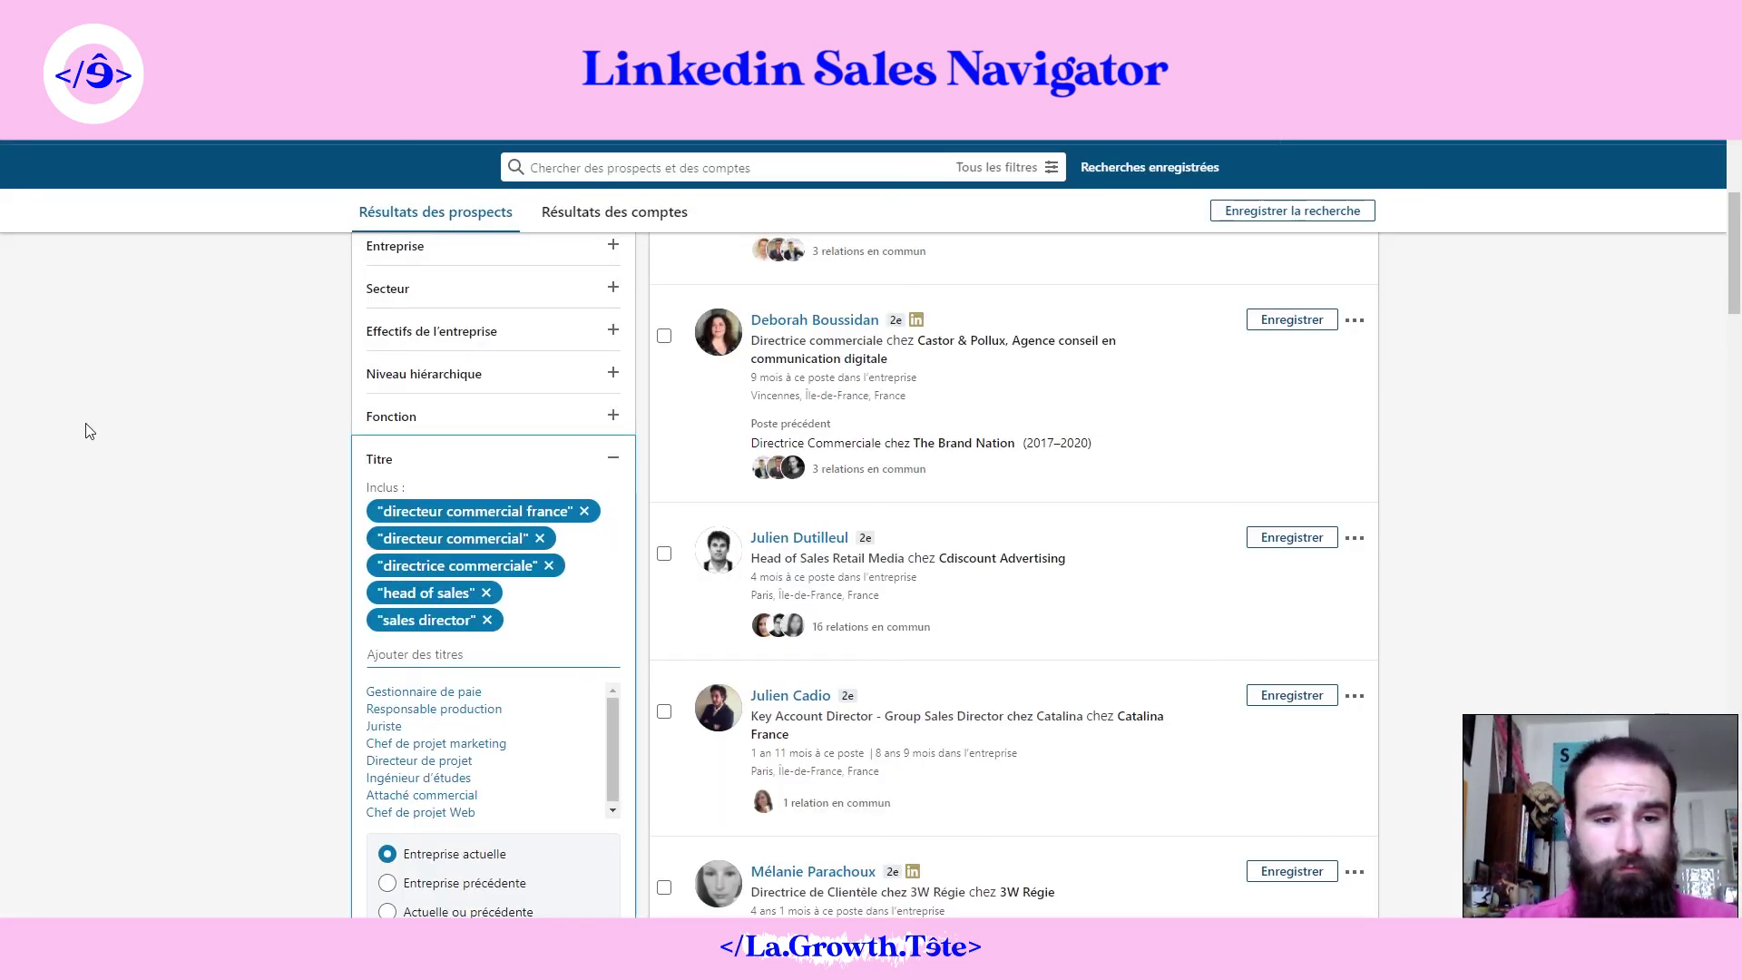
scroll(87, 429, "up", 5)
scroll(89, 430, "up", 1)
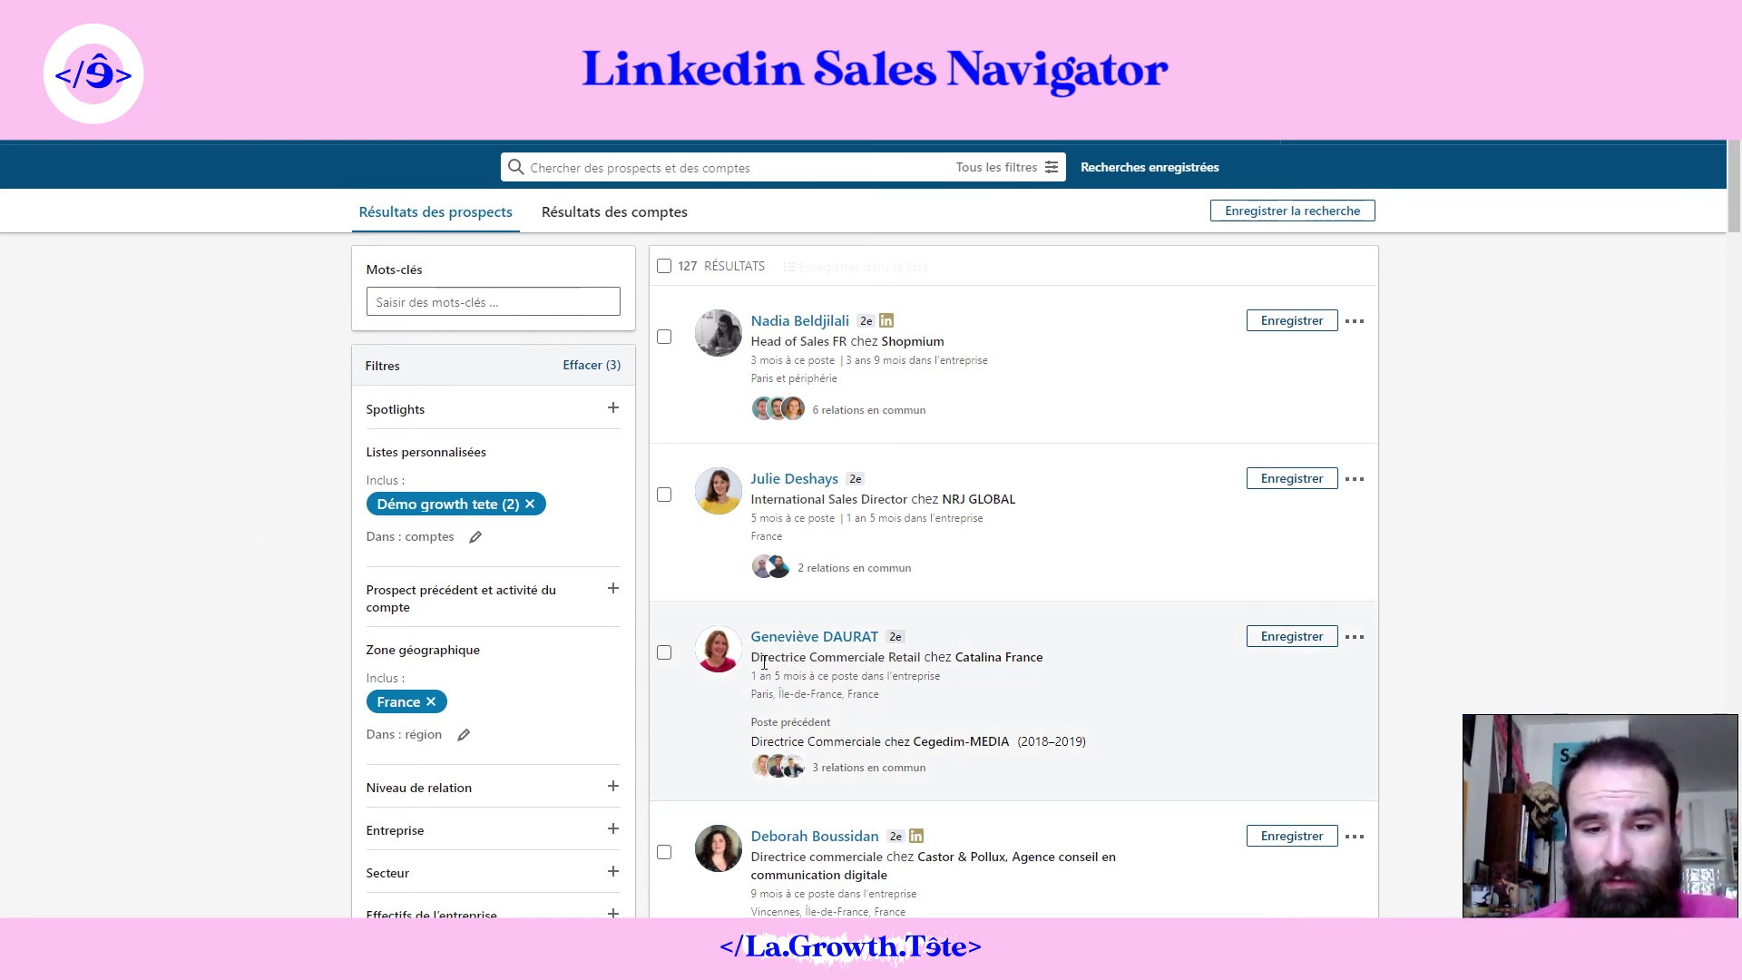
left_click_drag(751, 656, 886, 657)
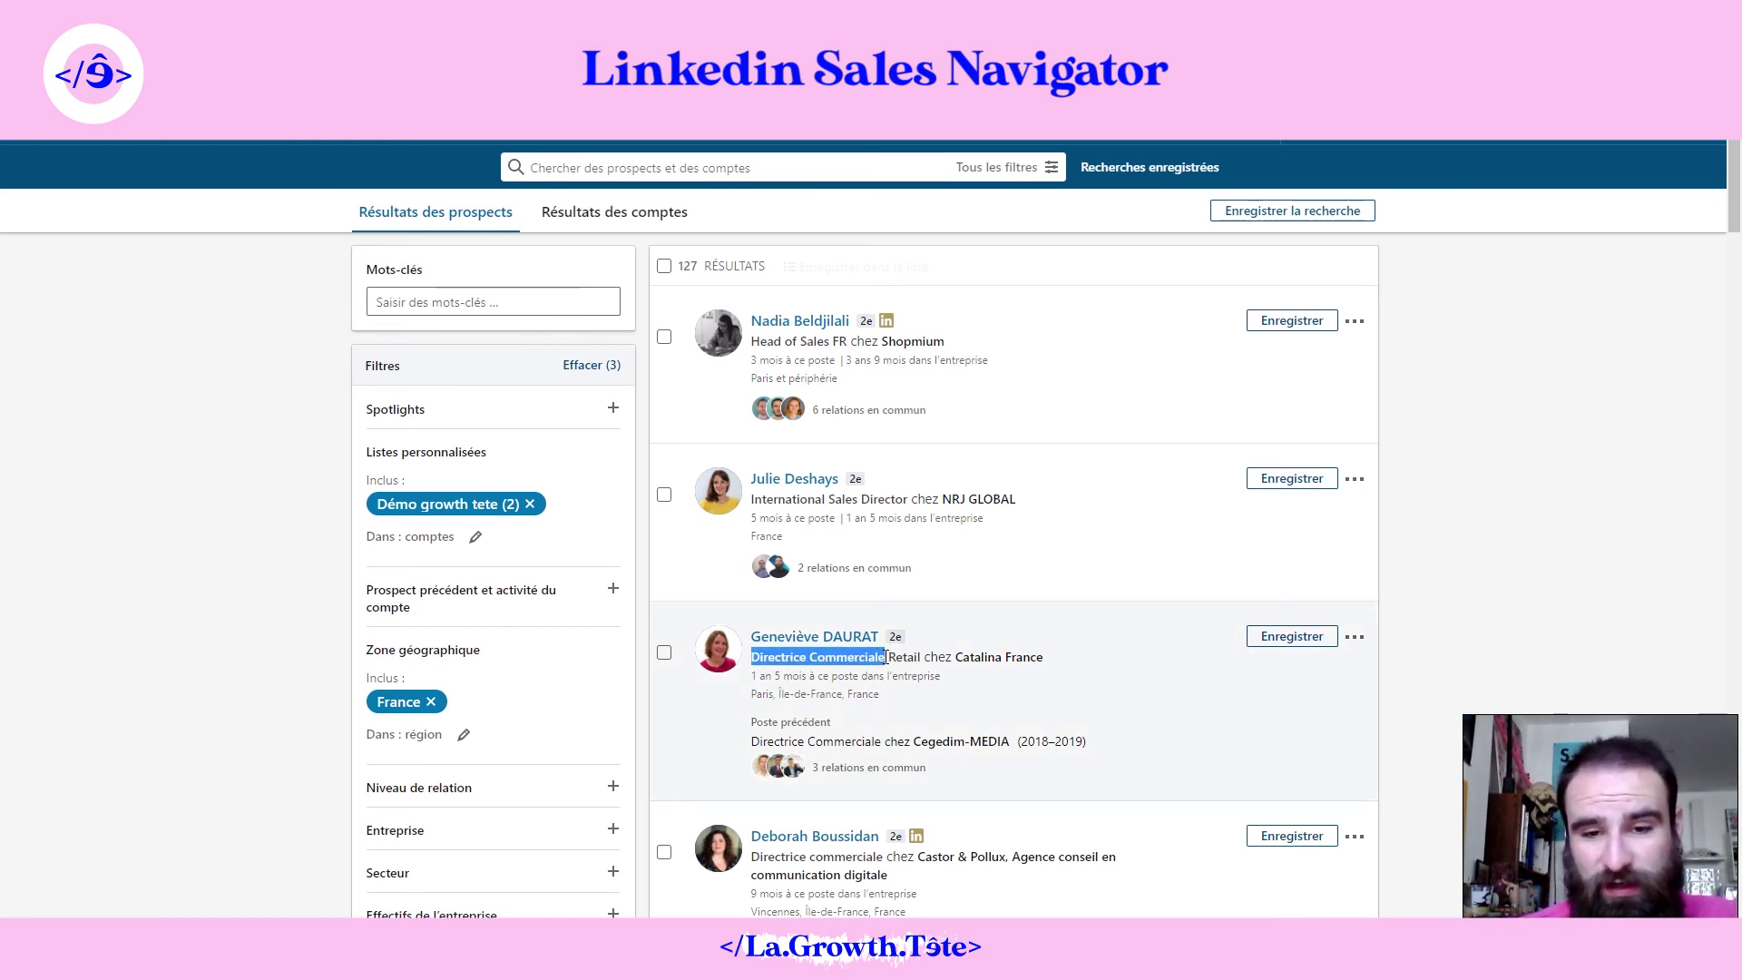
mouse_move(980, 657)
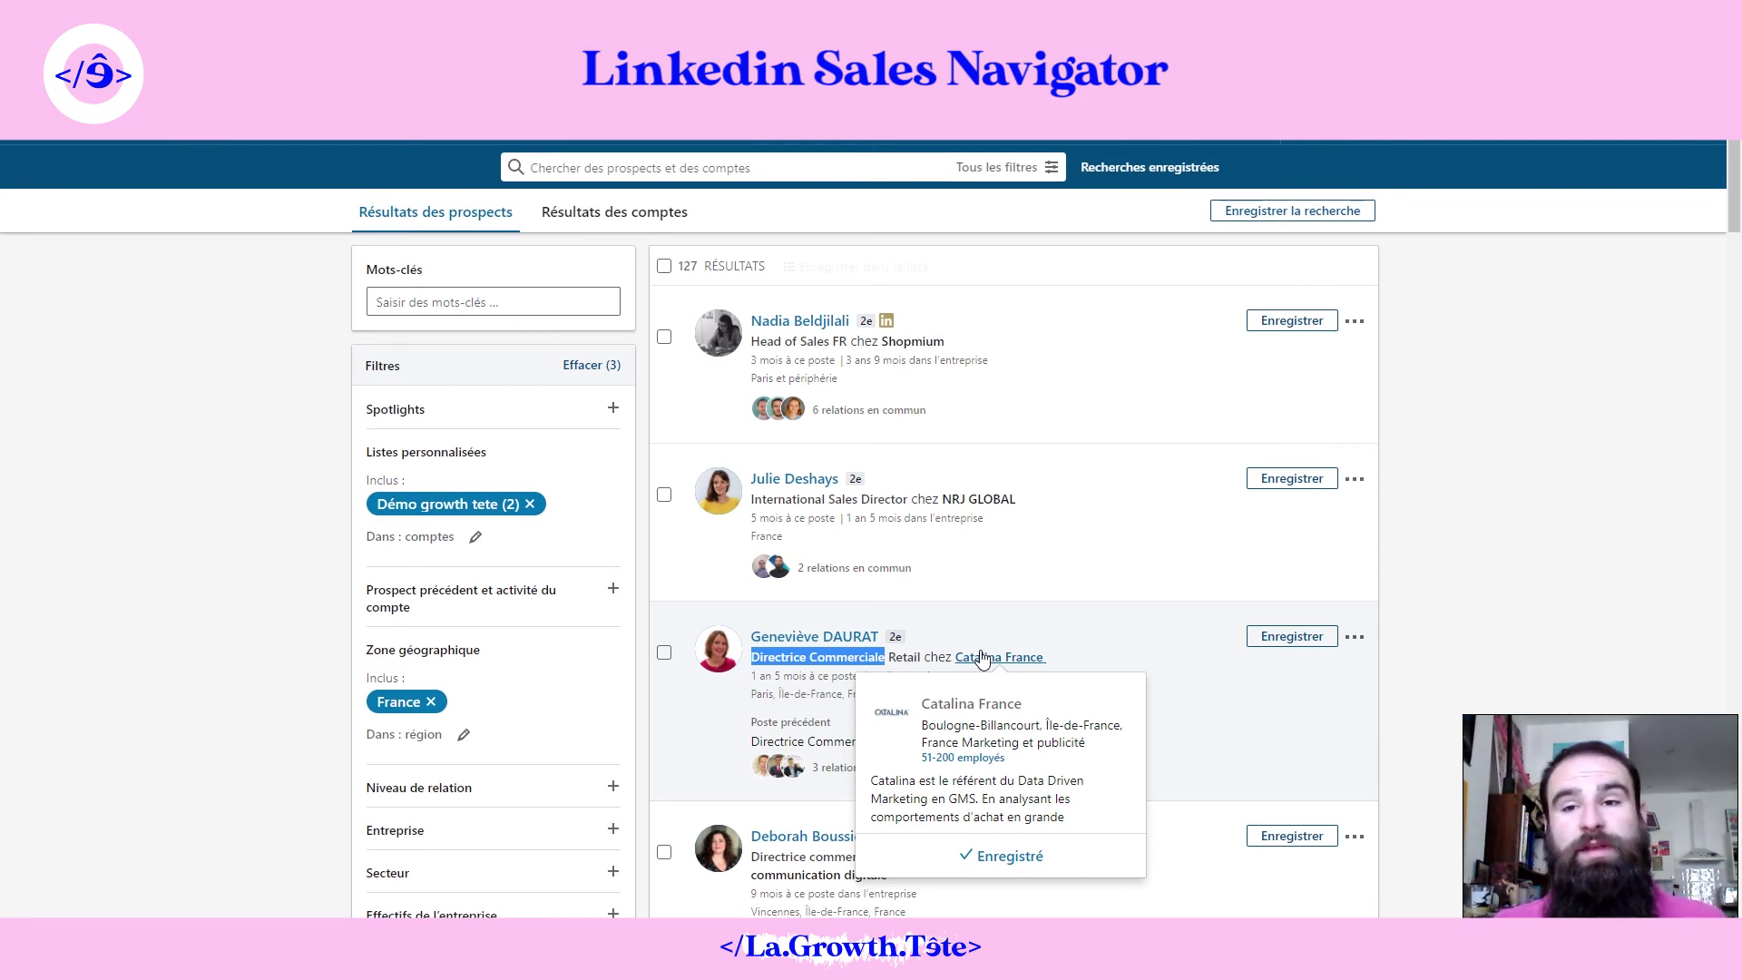
left_click(1504, 656)
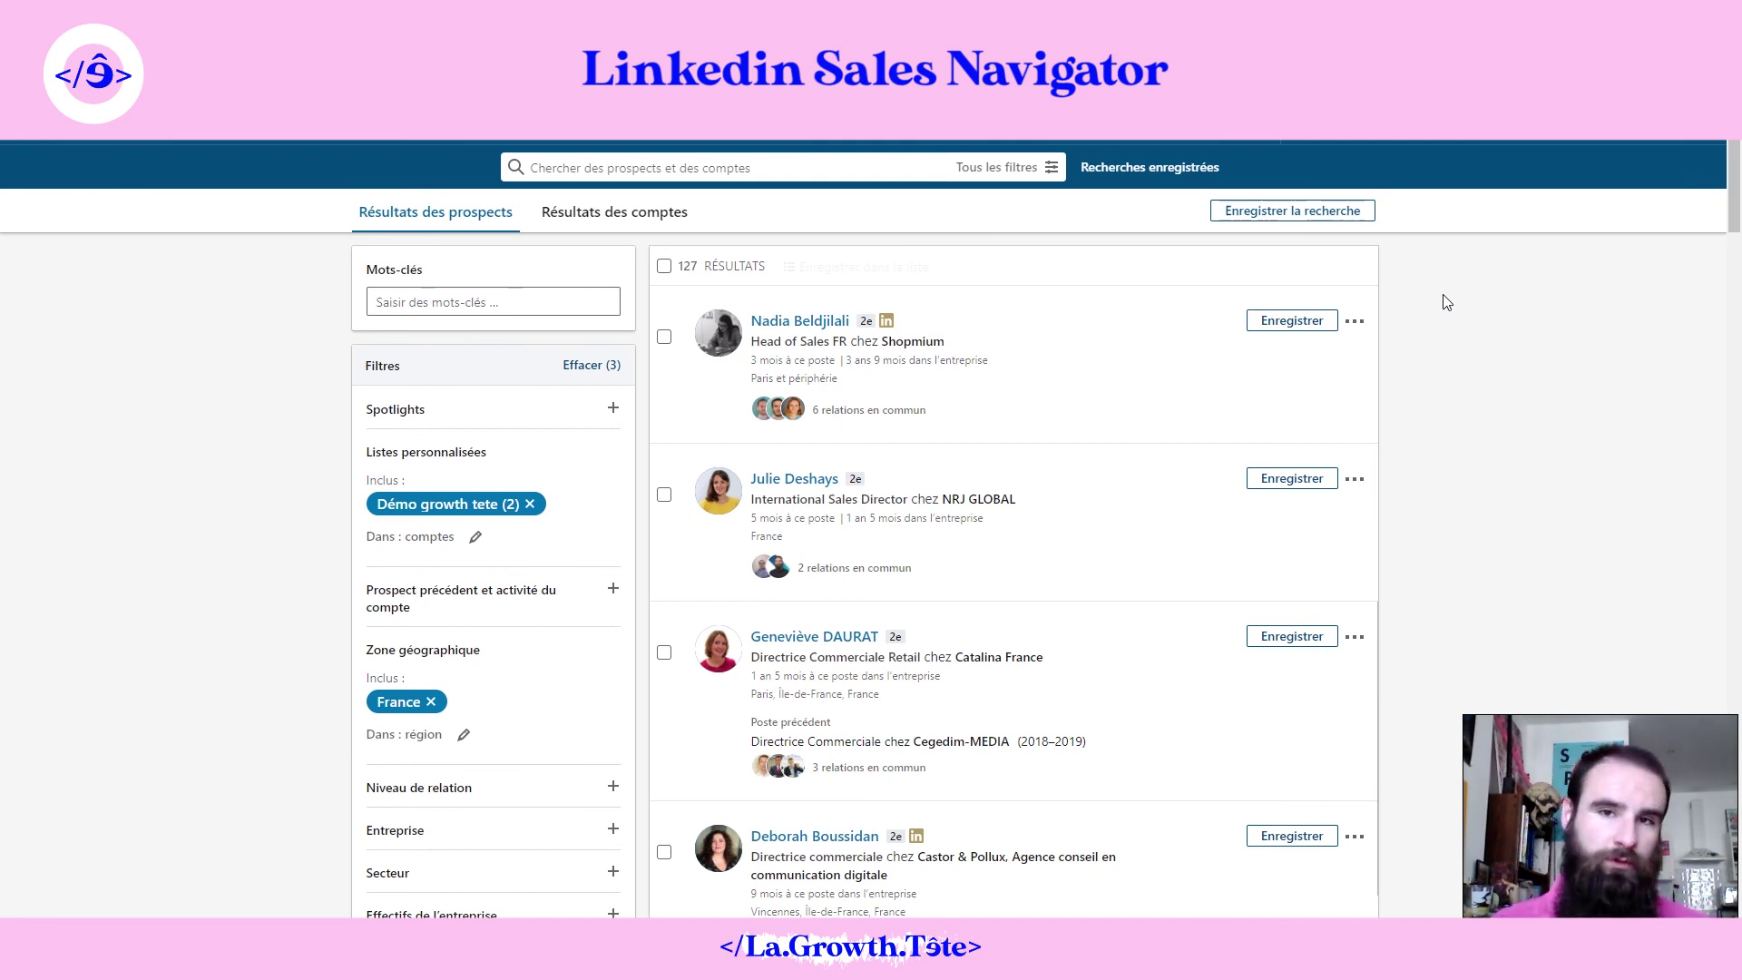
Step: Exclude the "Prospect | Client | Partenaire" account list from the prospect search using the Listes personnalisées filter
left_click(482, 457)
scroll(222, 558, "down", 1)
type("prosp")
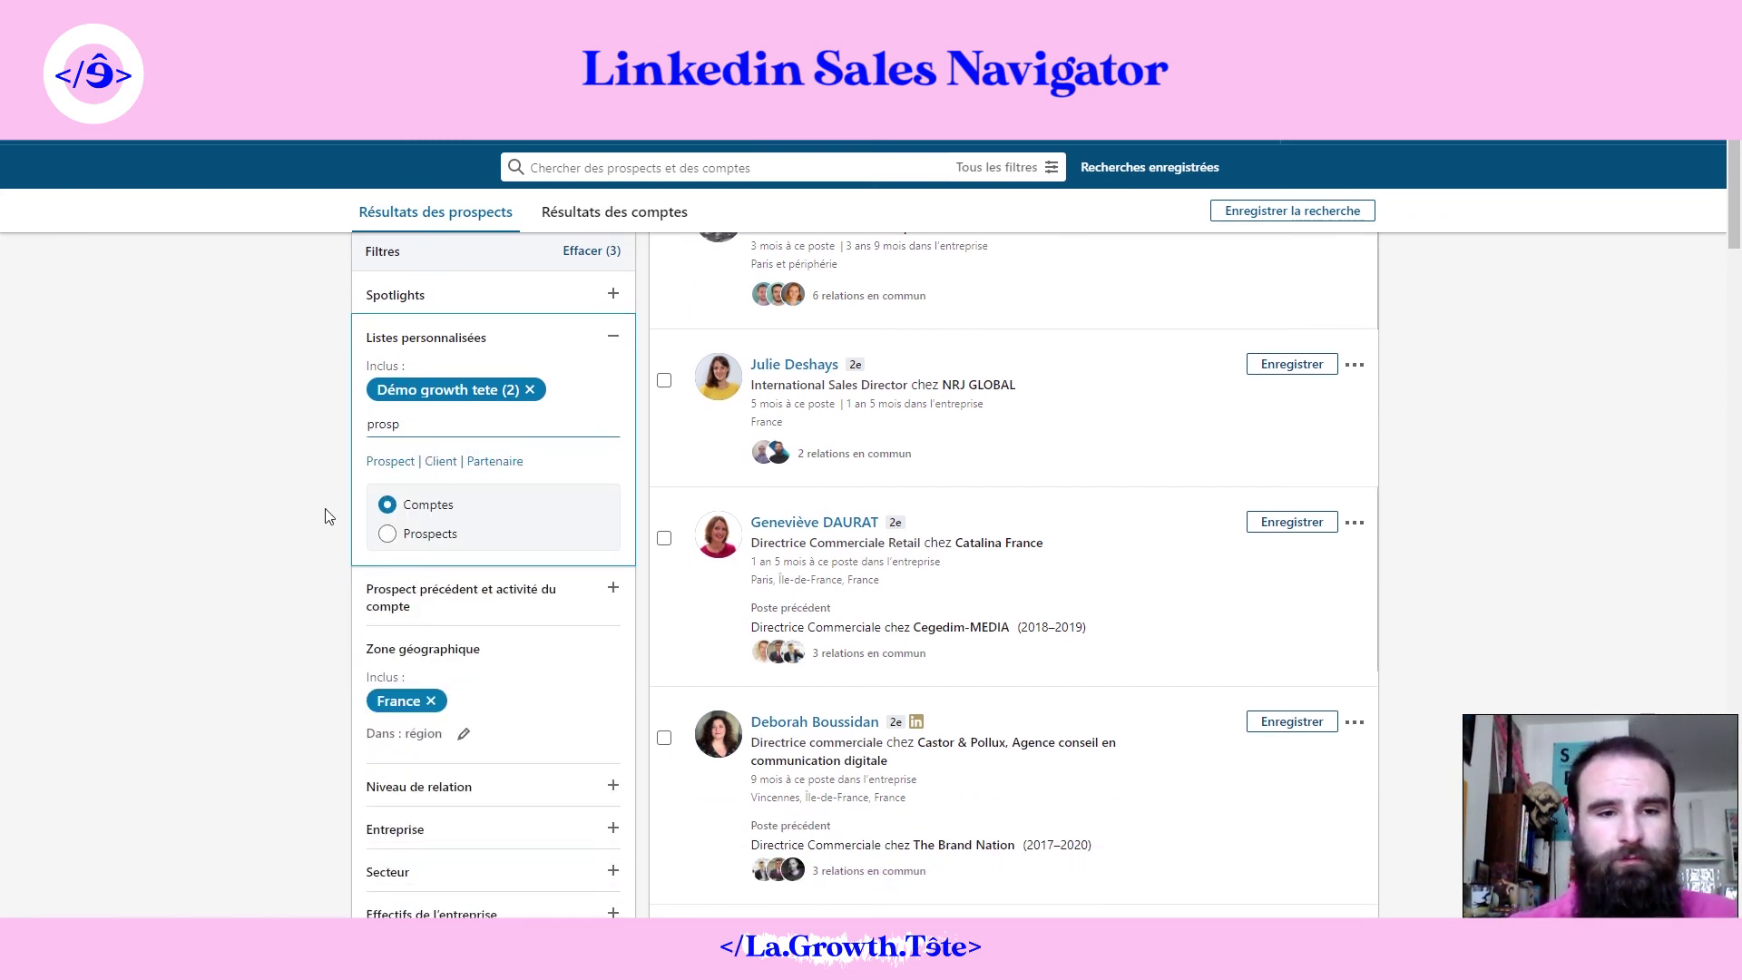
left_click(421, 463)
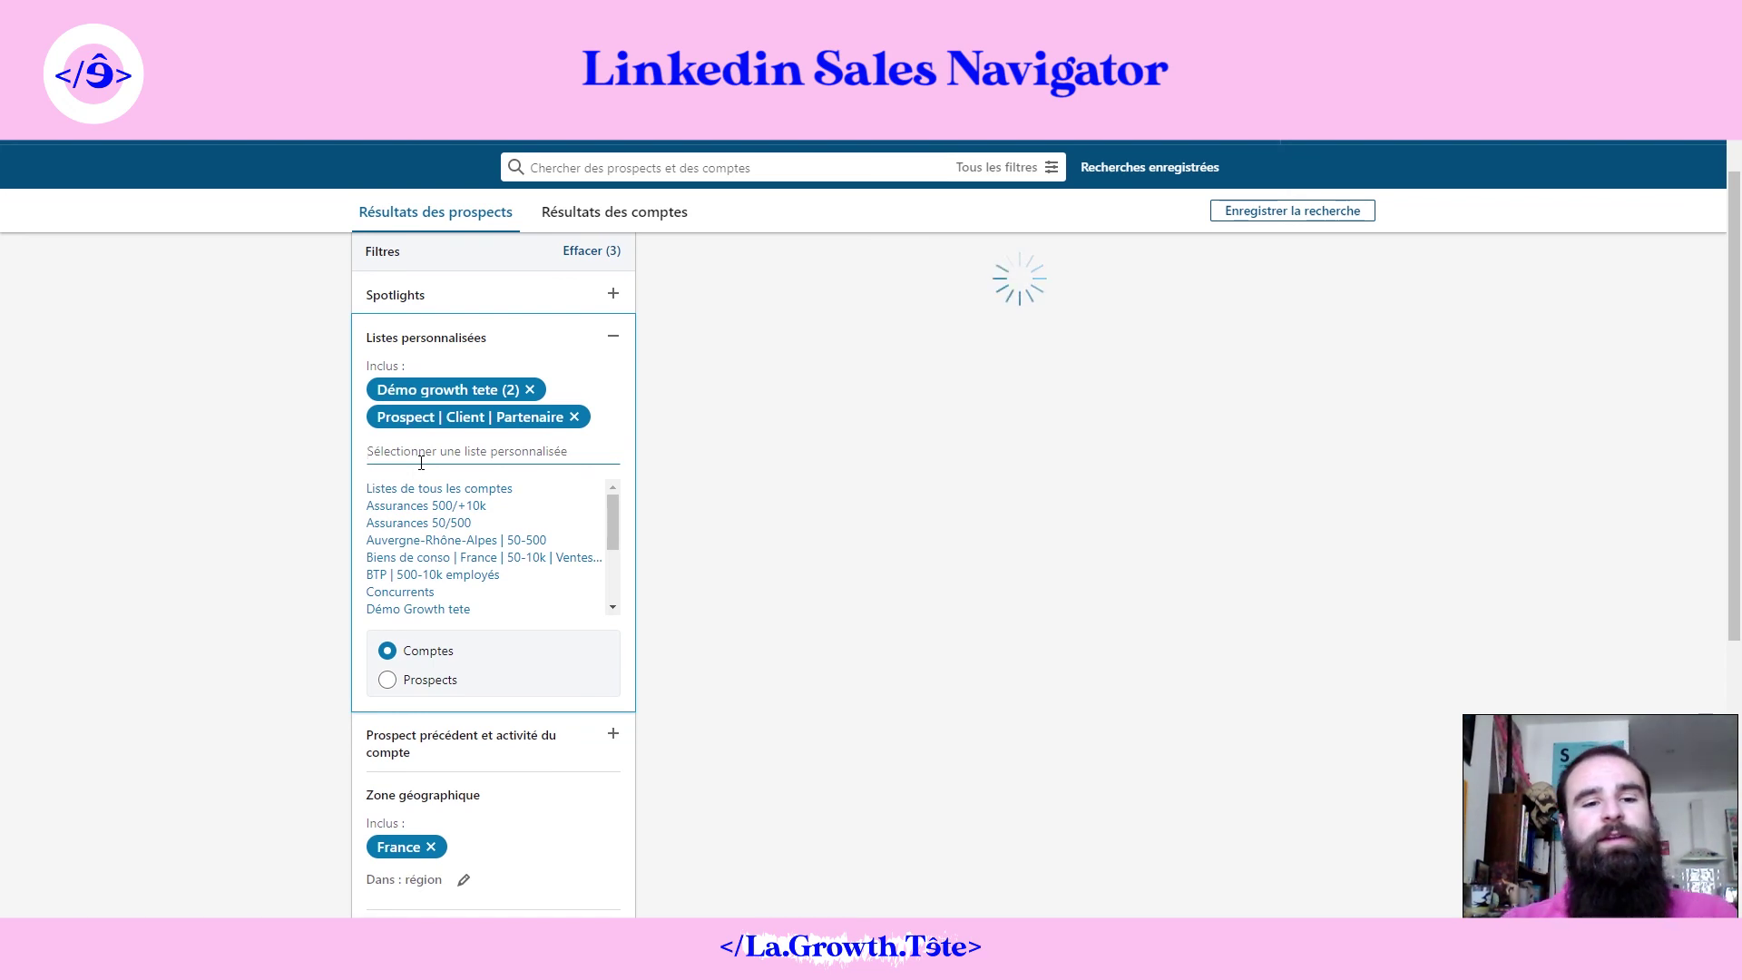
mouse_move(557, 423)
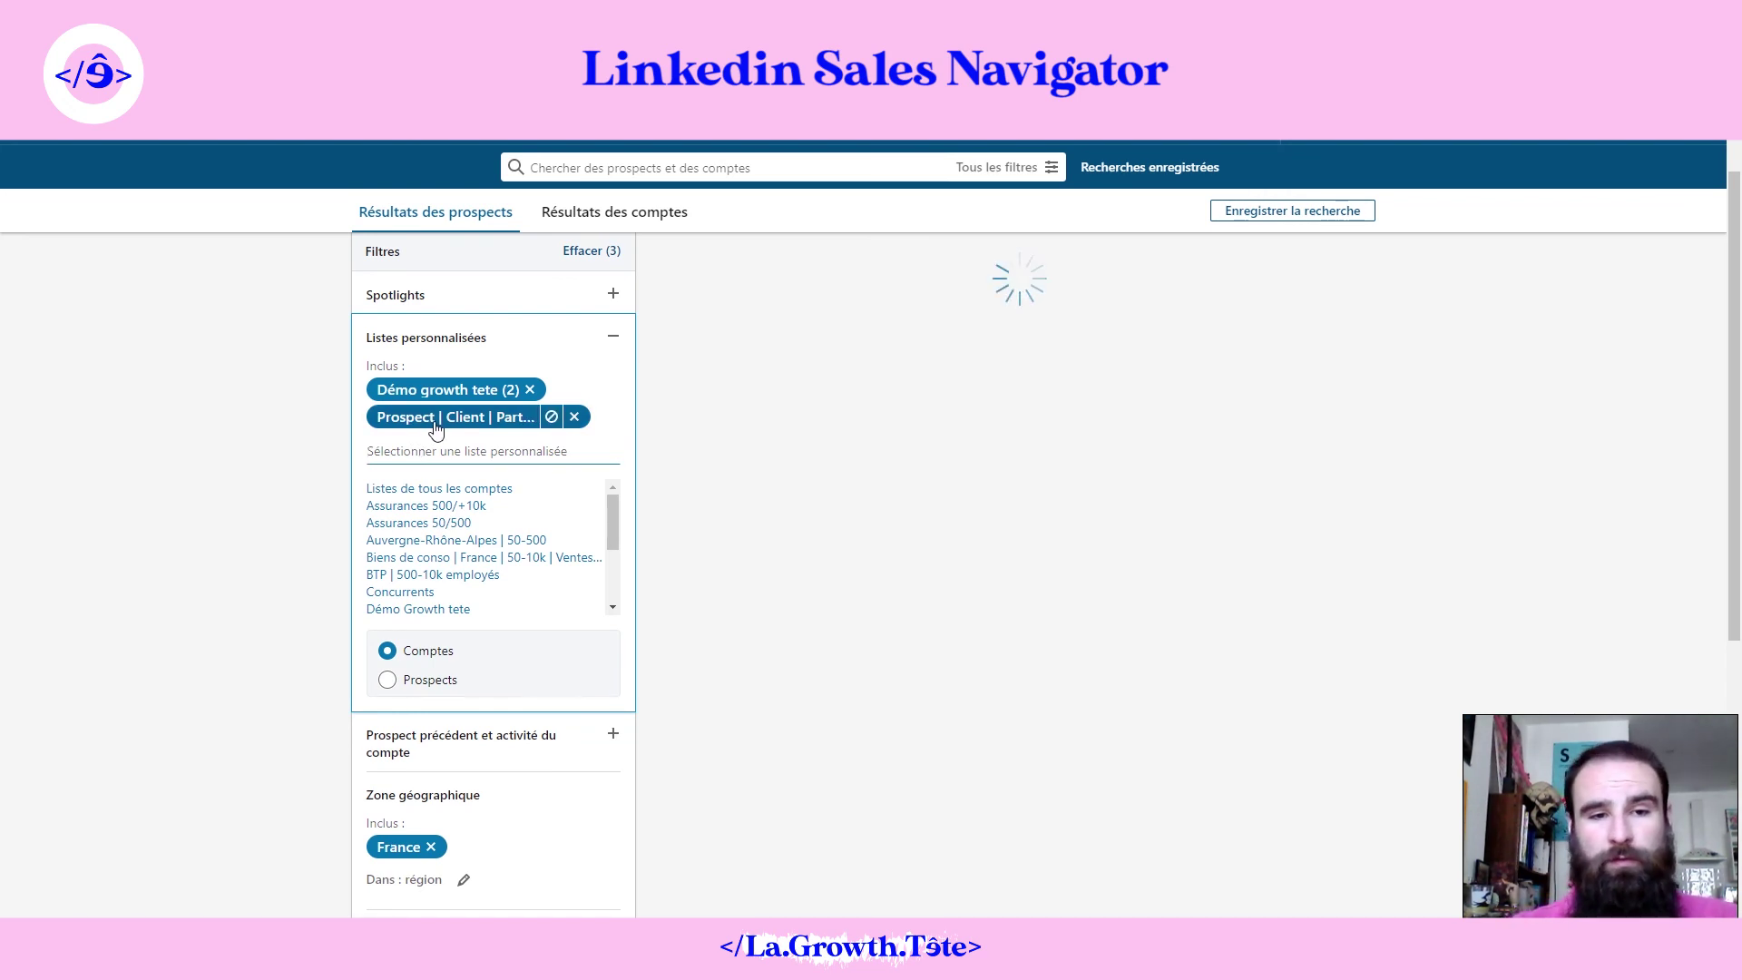
left_click(555, 420)
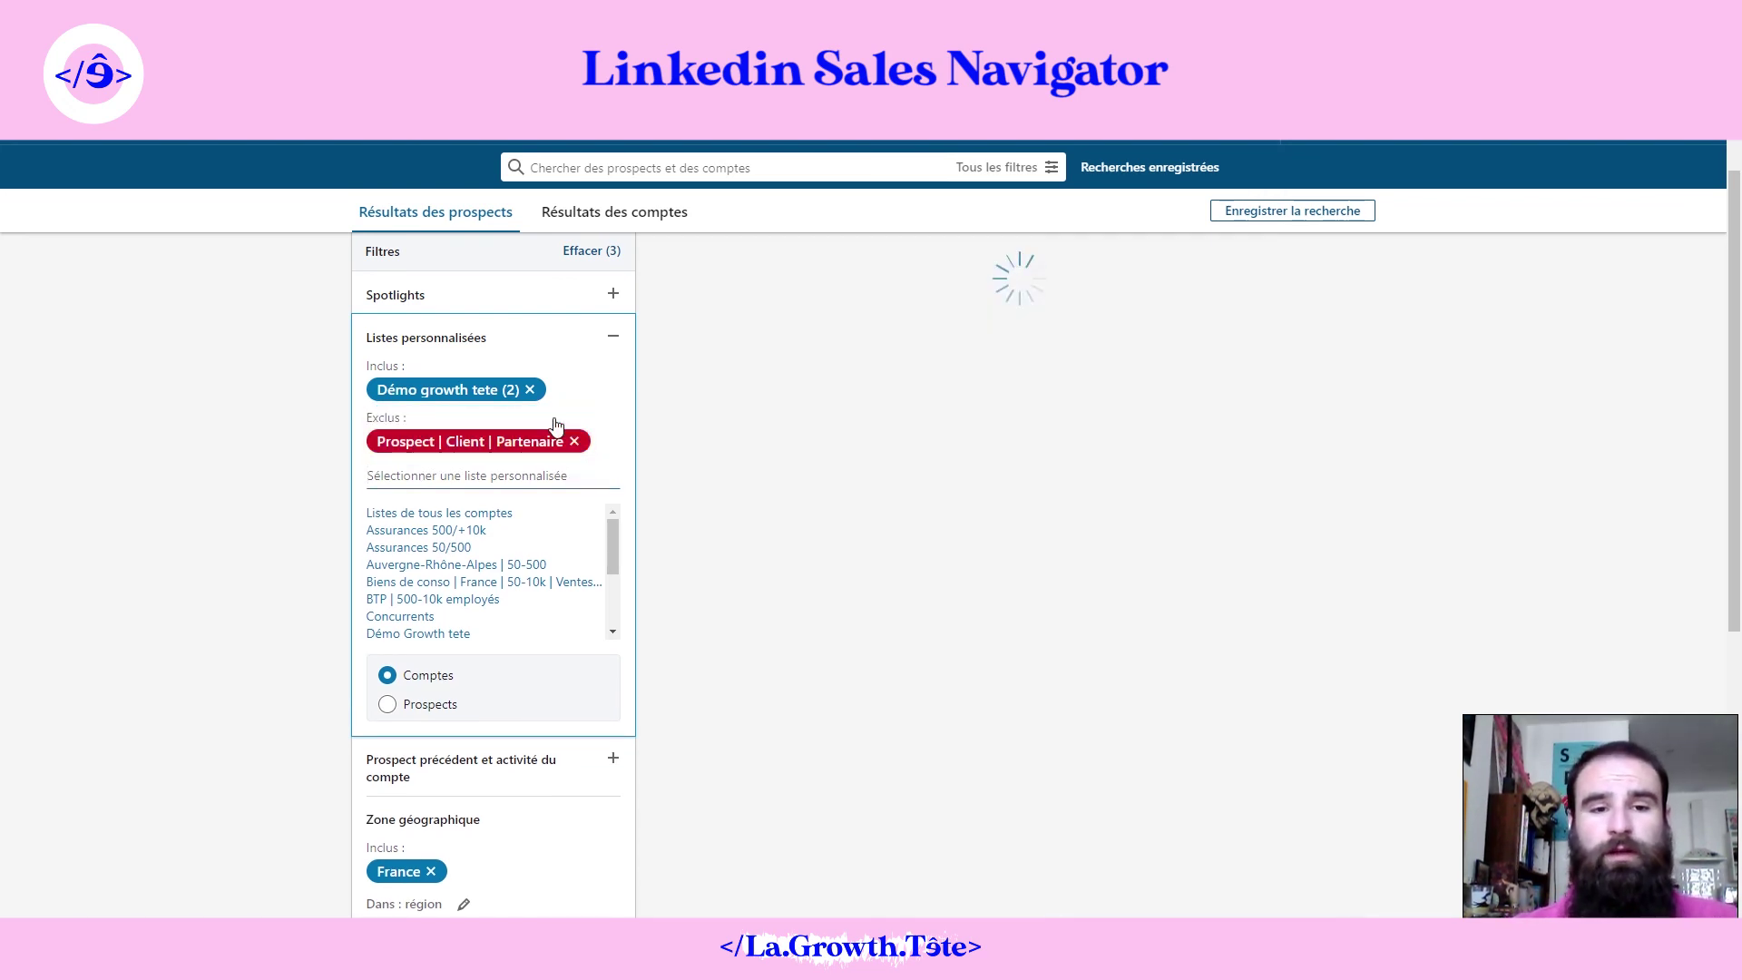
left_click(219, 524)
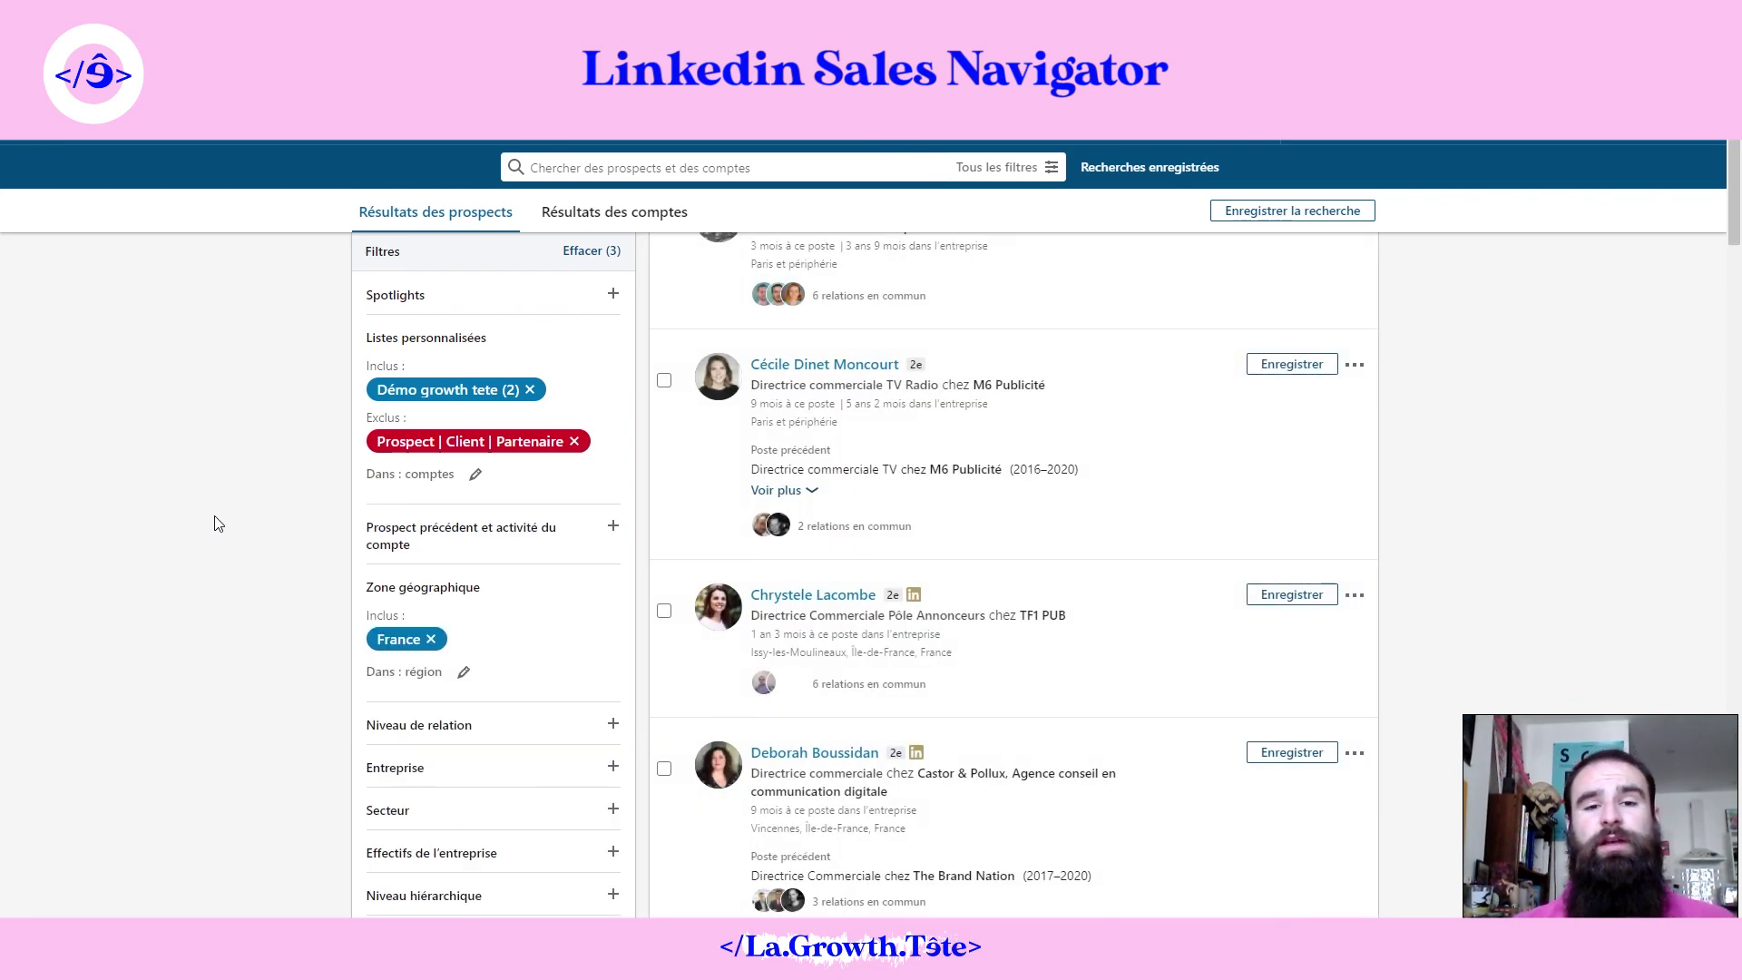
Step: Exclude the "Concurrents" account list as well in the Listes personnalisées filter
scroll(218, 523, "up", 2)
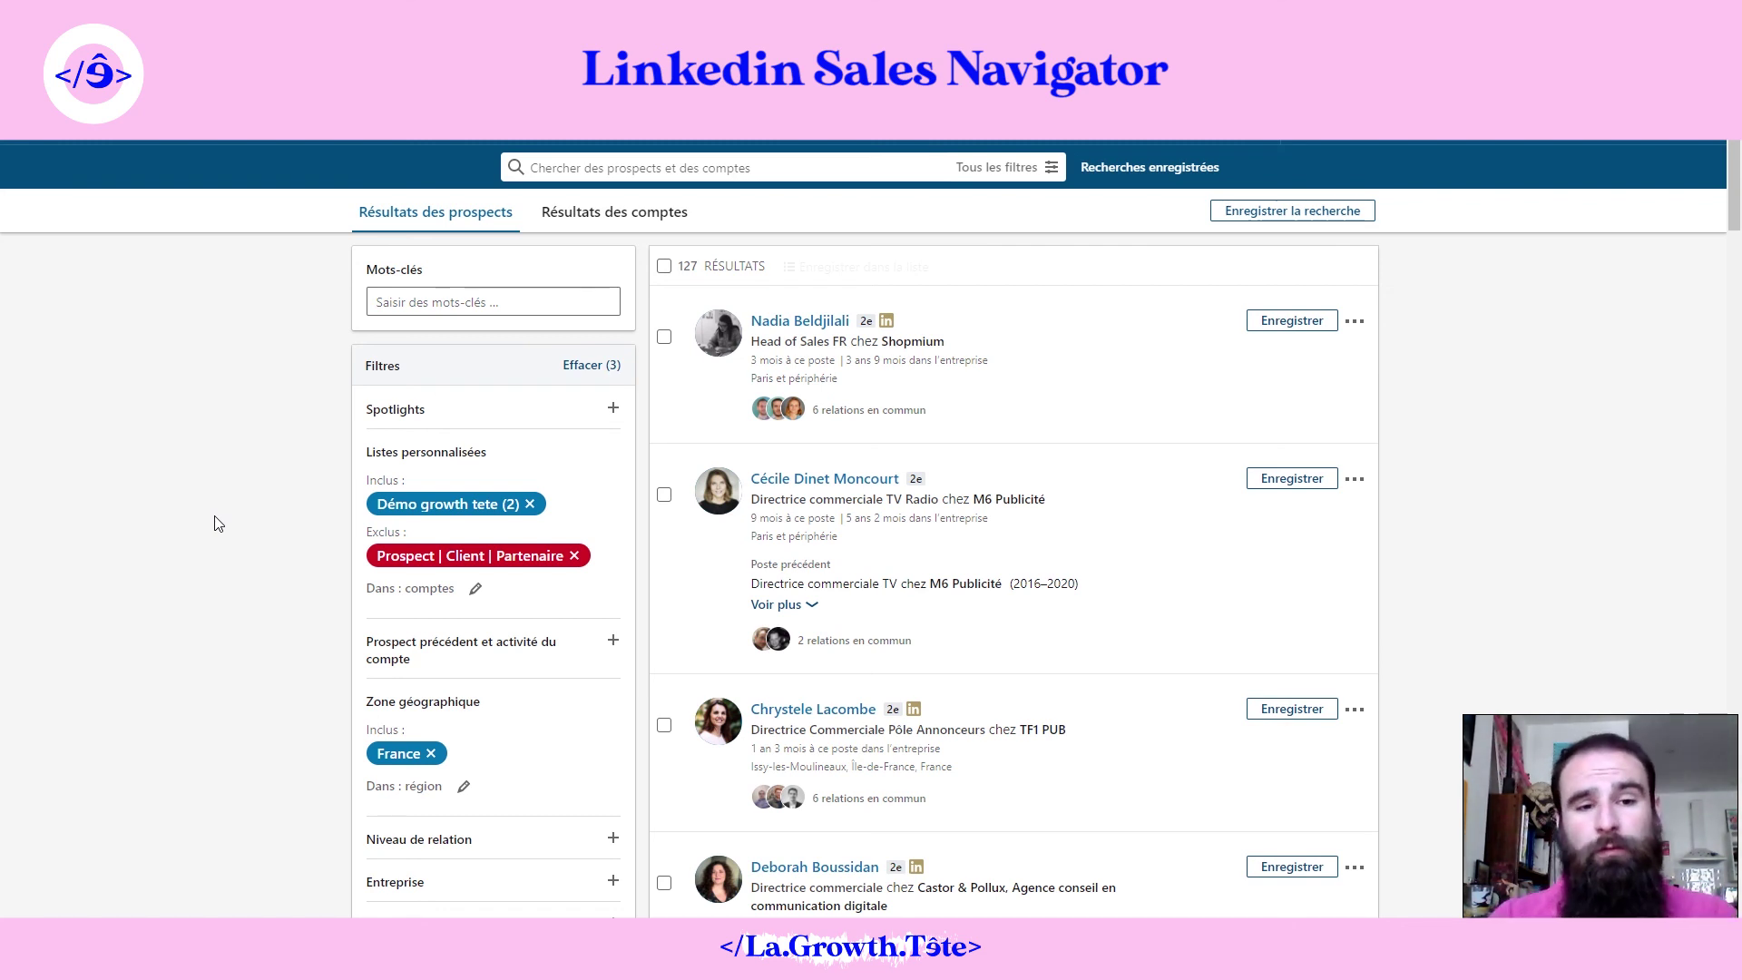
left_click(415, 458)
type("concu")
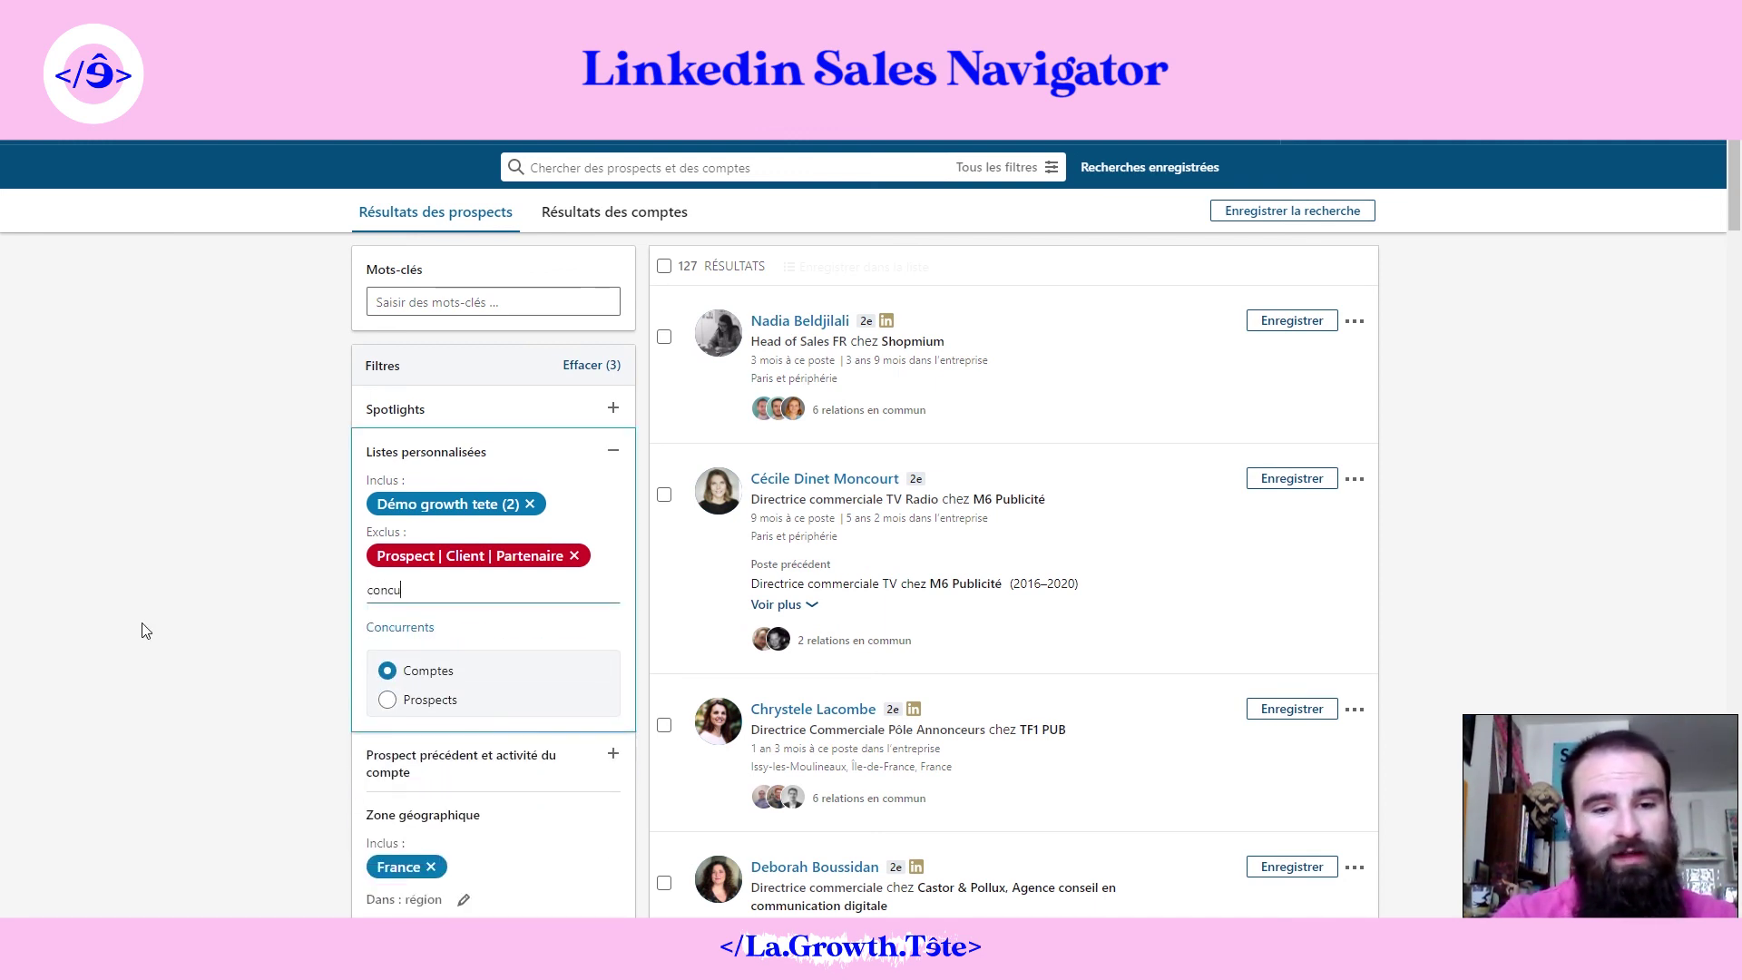
left_click(400, 627)
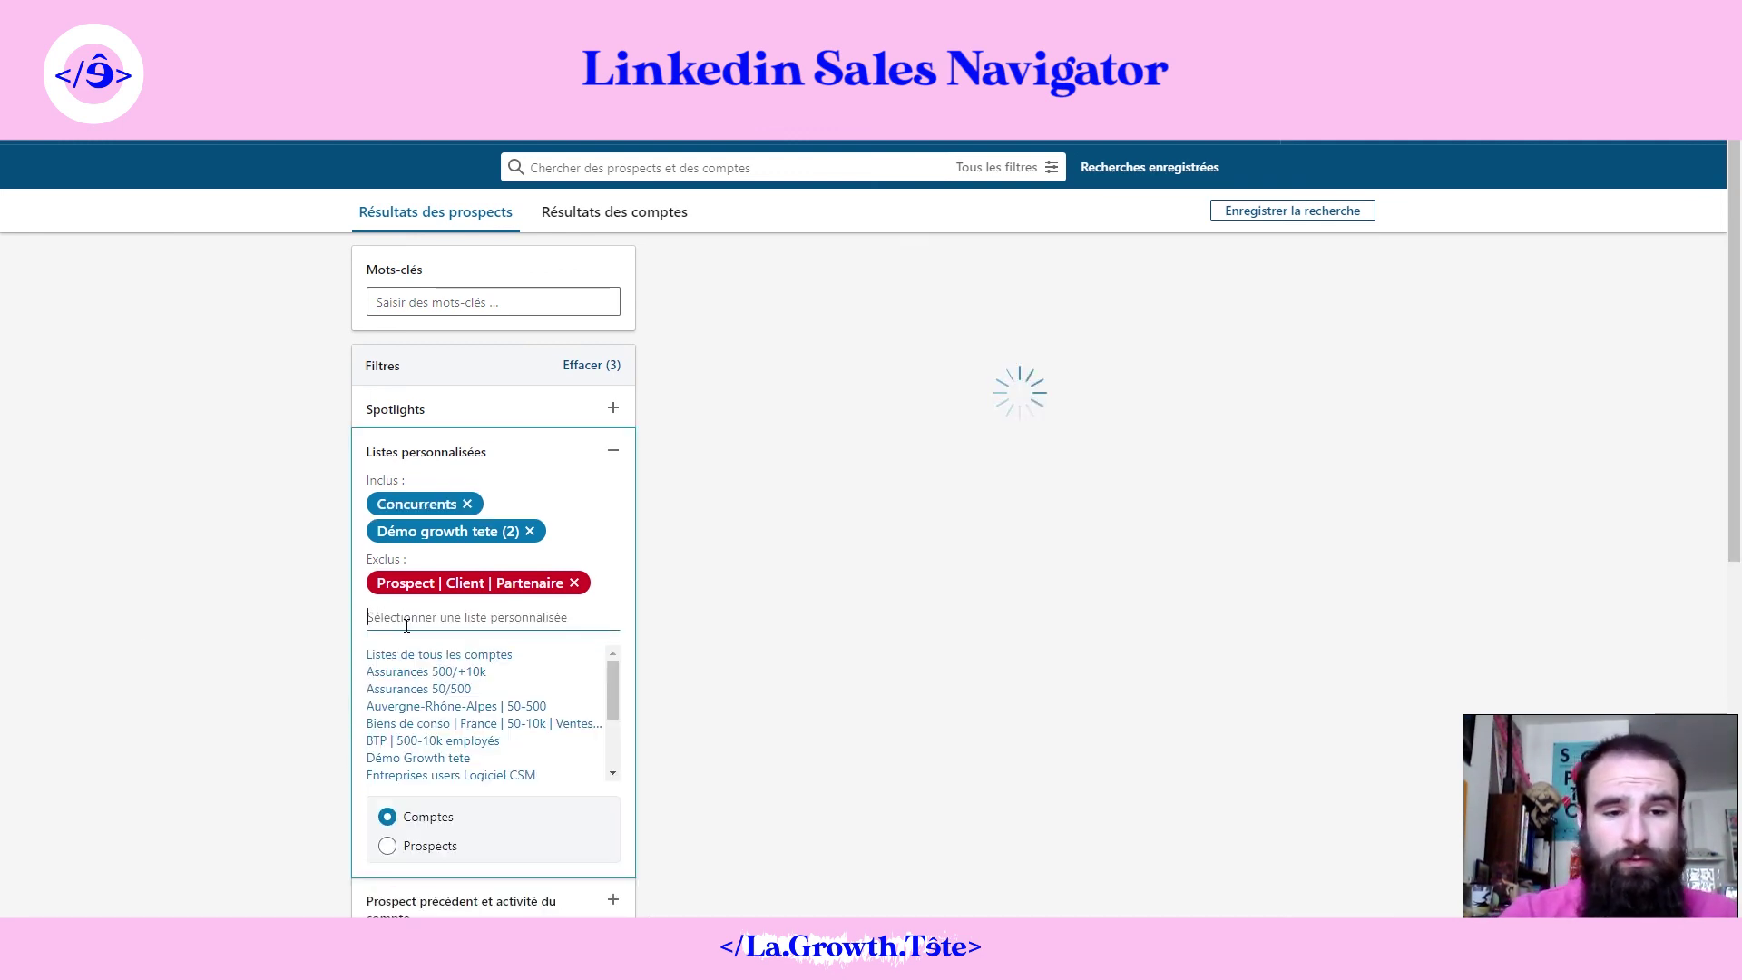
left_click(444, 503)
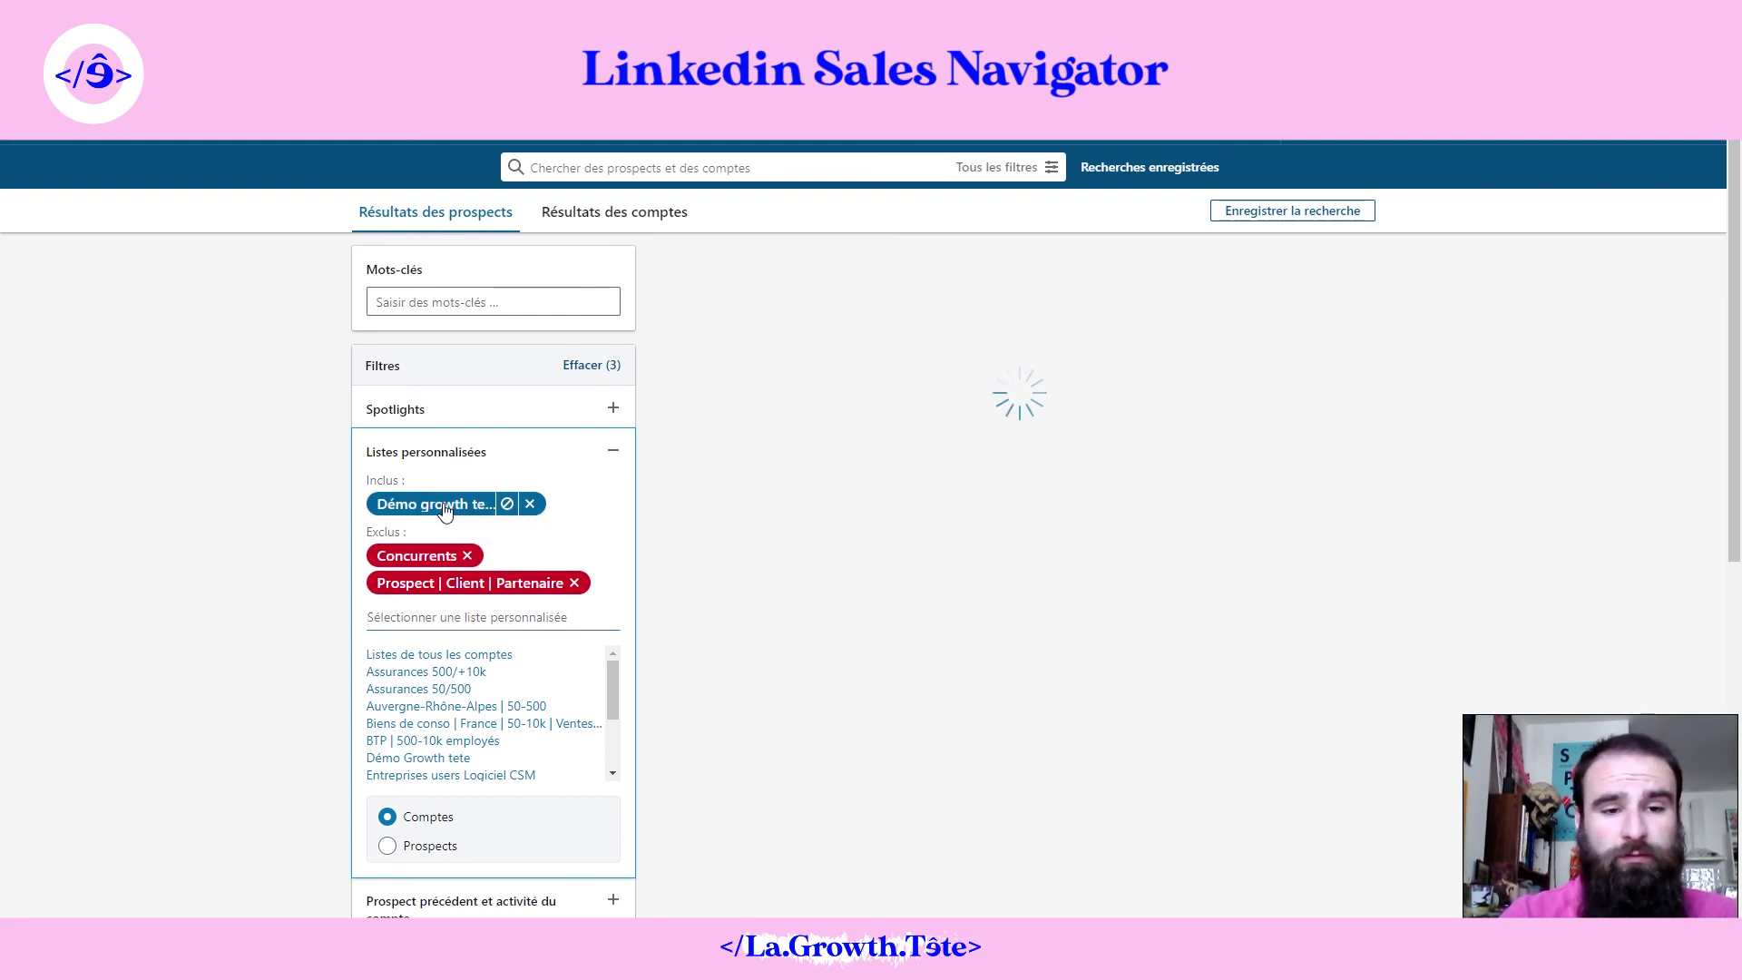
left_click(242, 649)
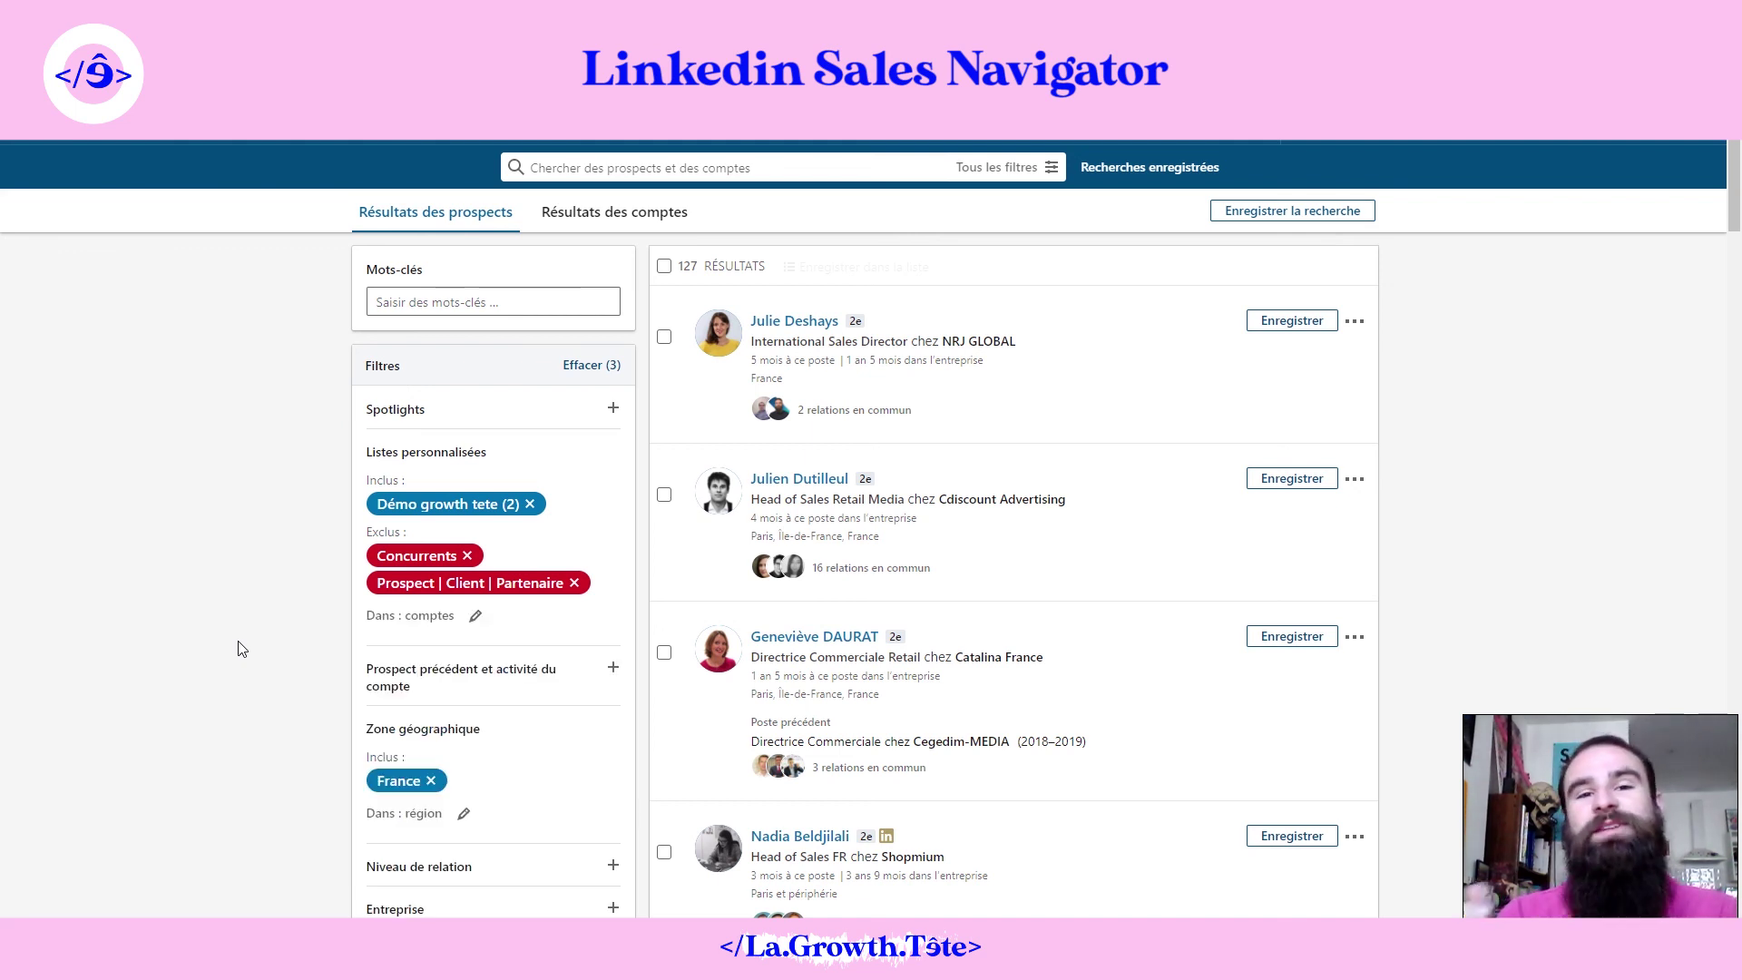
Step: Review the prospects on the first results page, and exclude the title "alternant" in the Titre filter
scroll(242, 649, "down", 5)
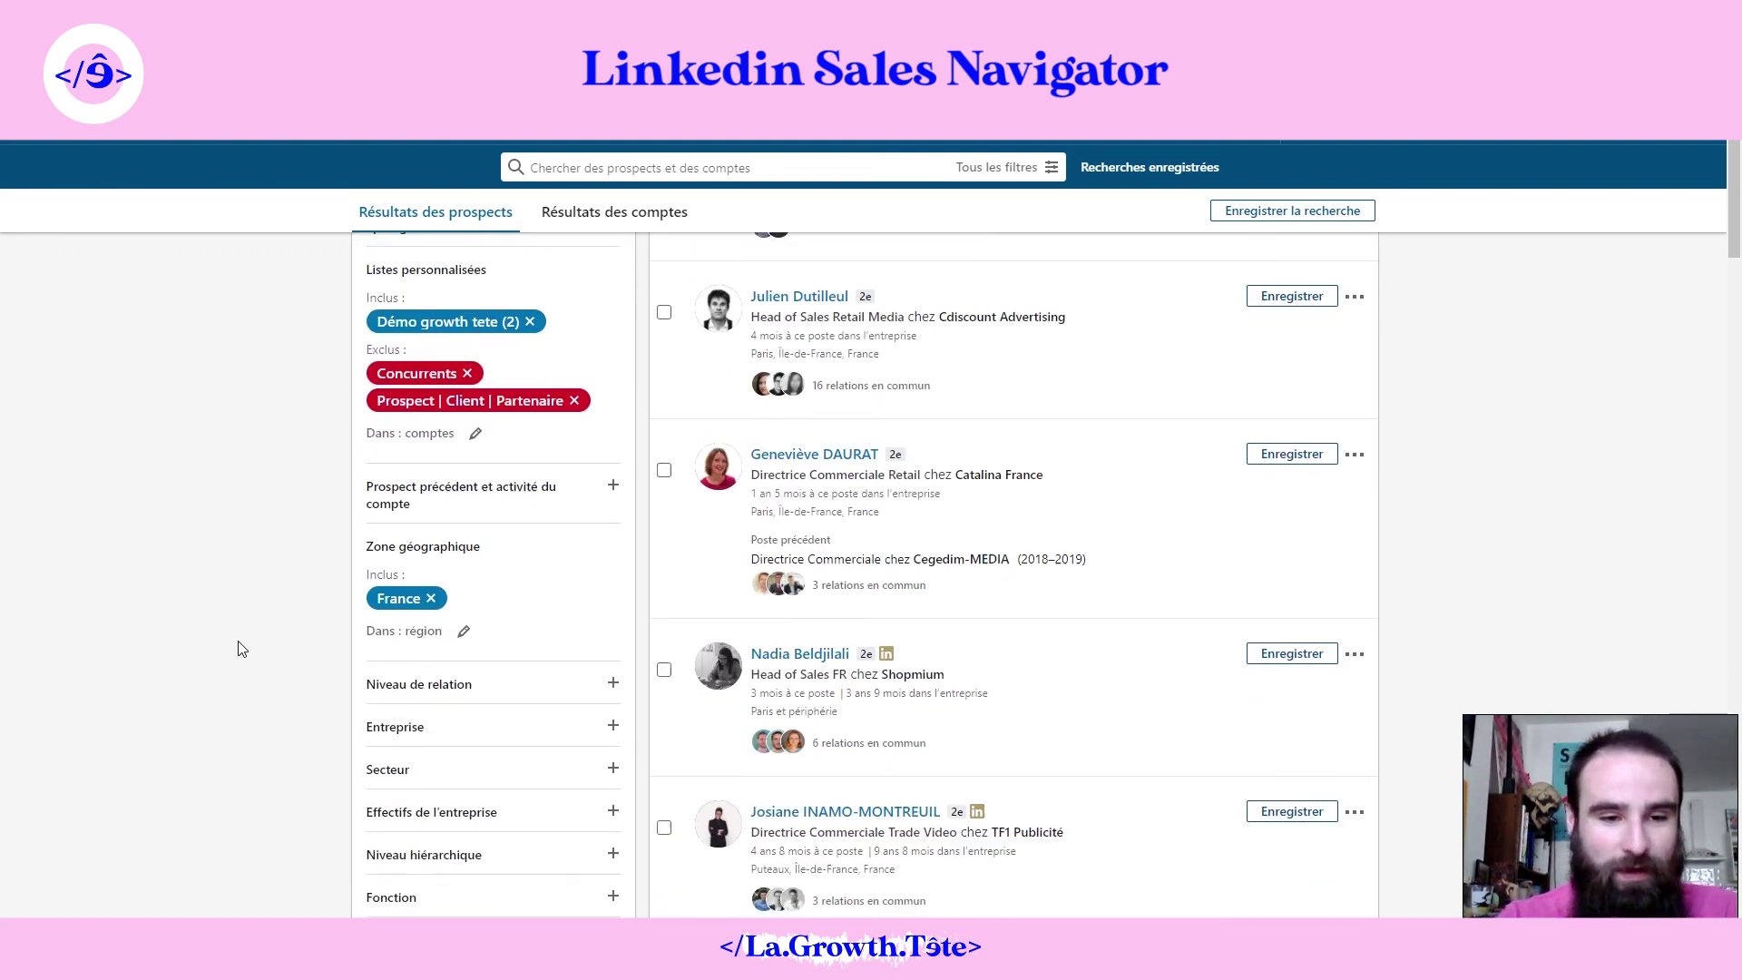
scroll(242, 649, "down", 1)
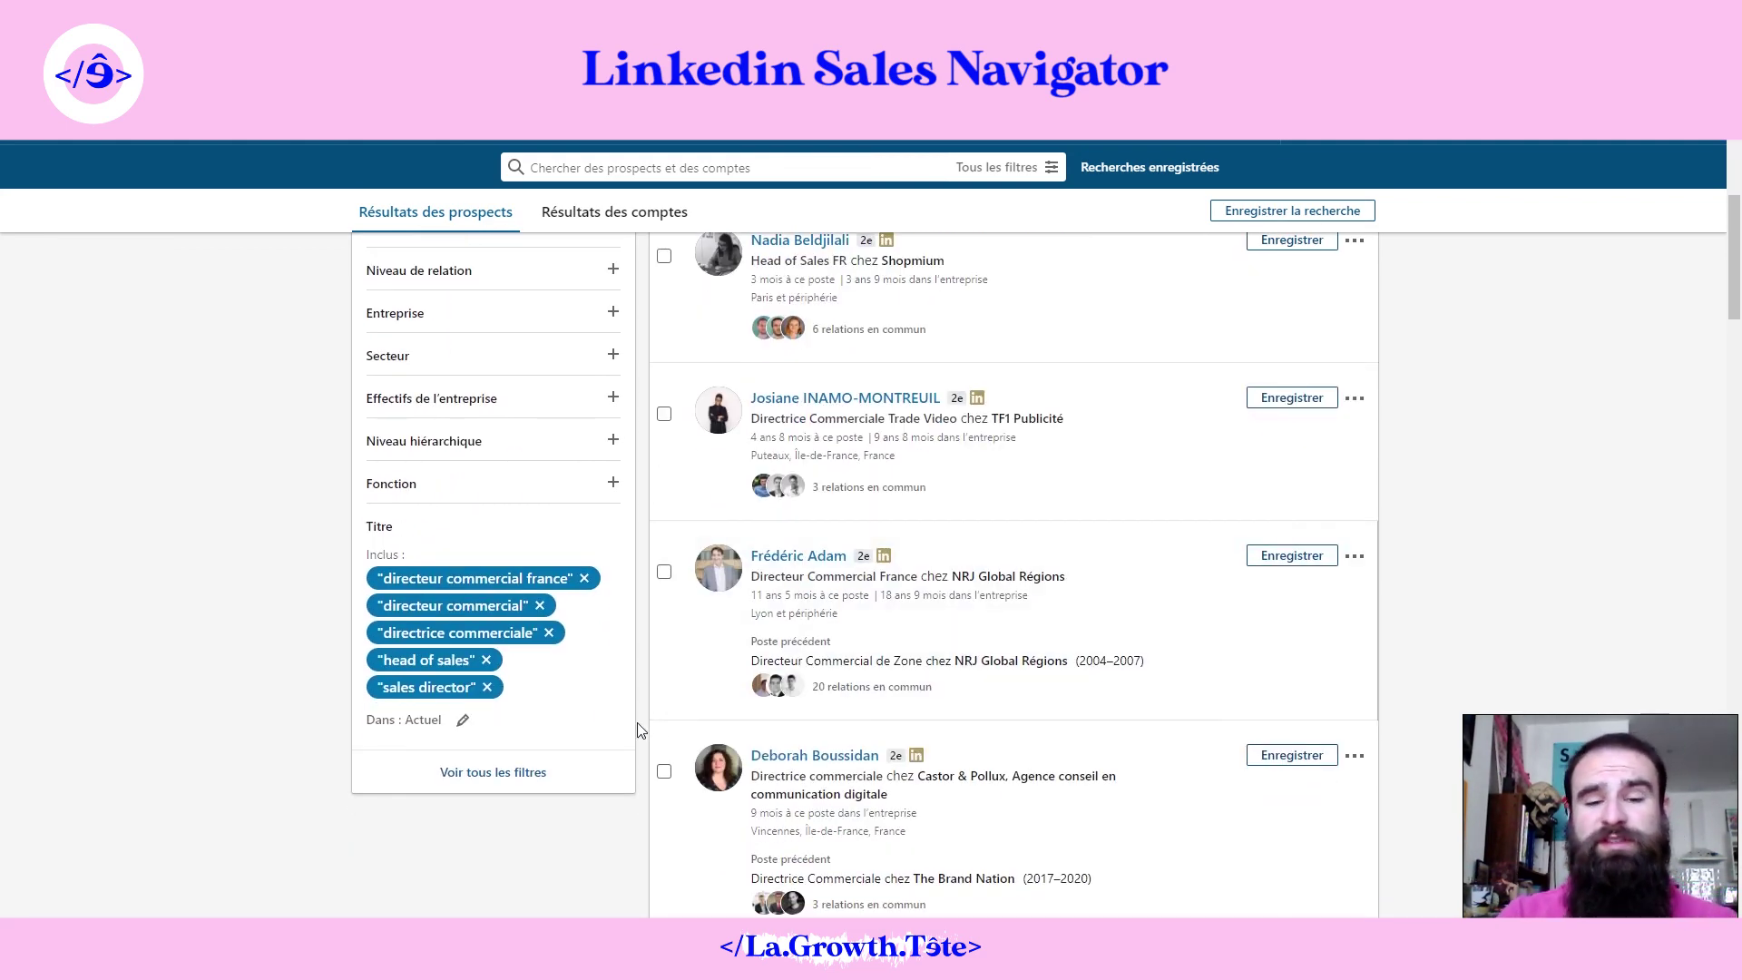
scroll(641, 726, "down", 15)
scroll(640, 730, "down", 10)
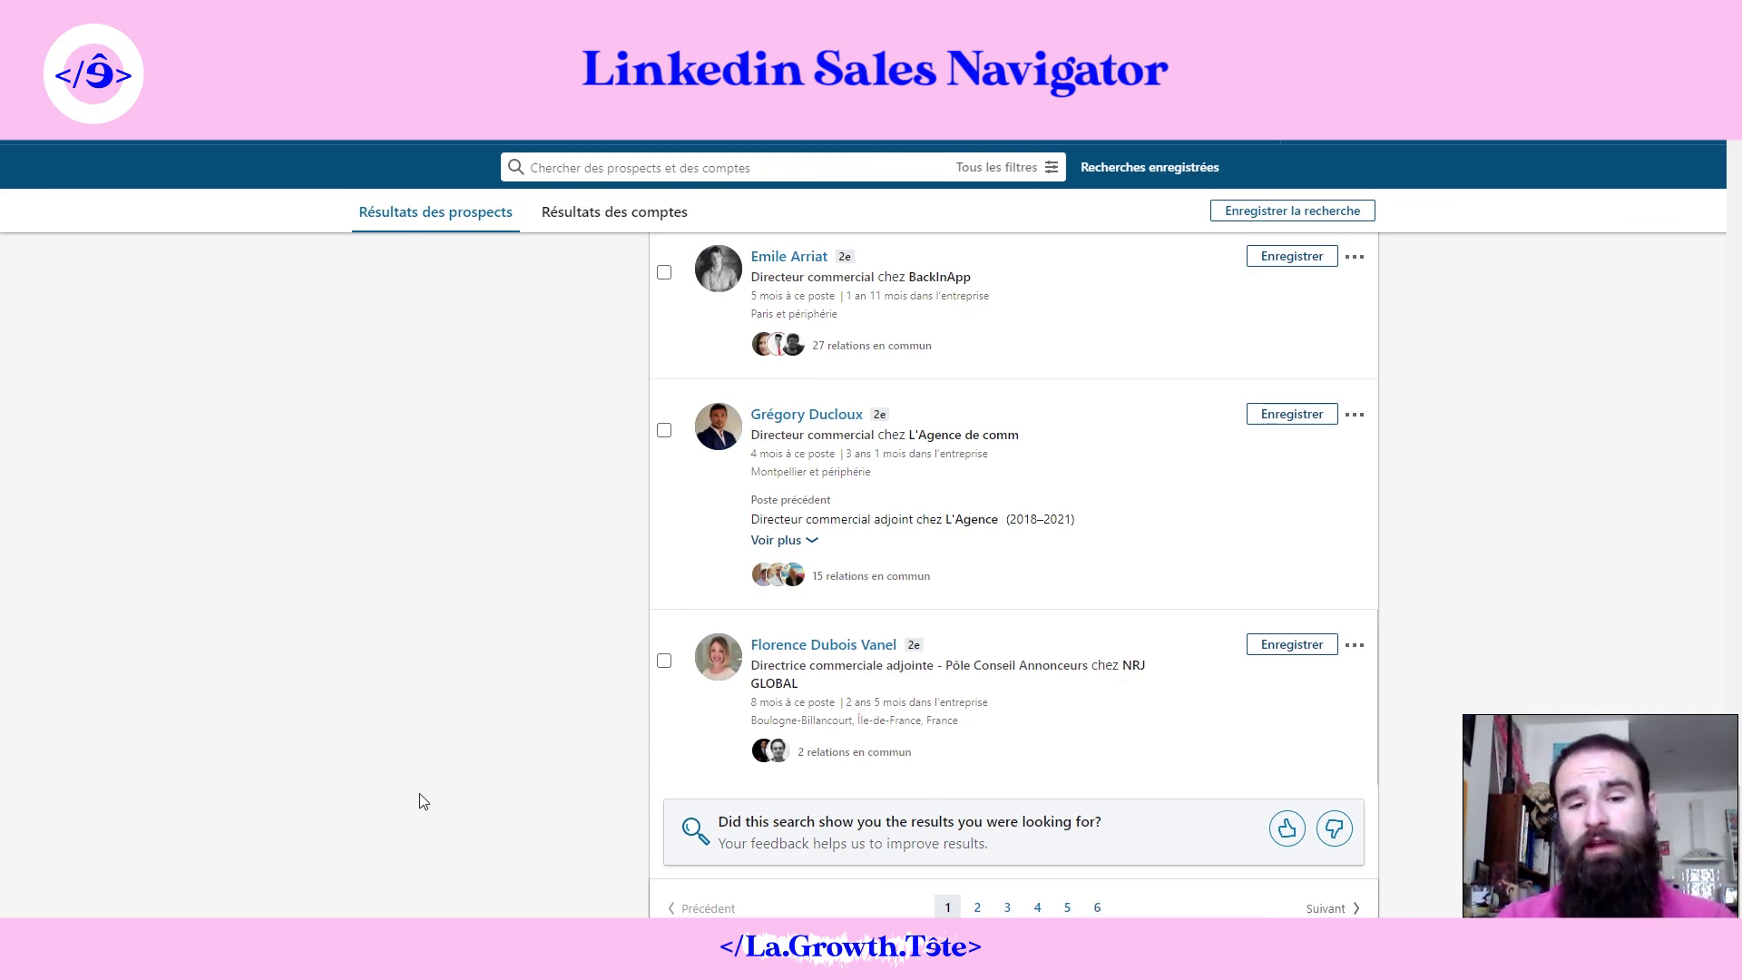
scroll(423, 801, "up", 10)
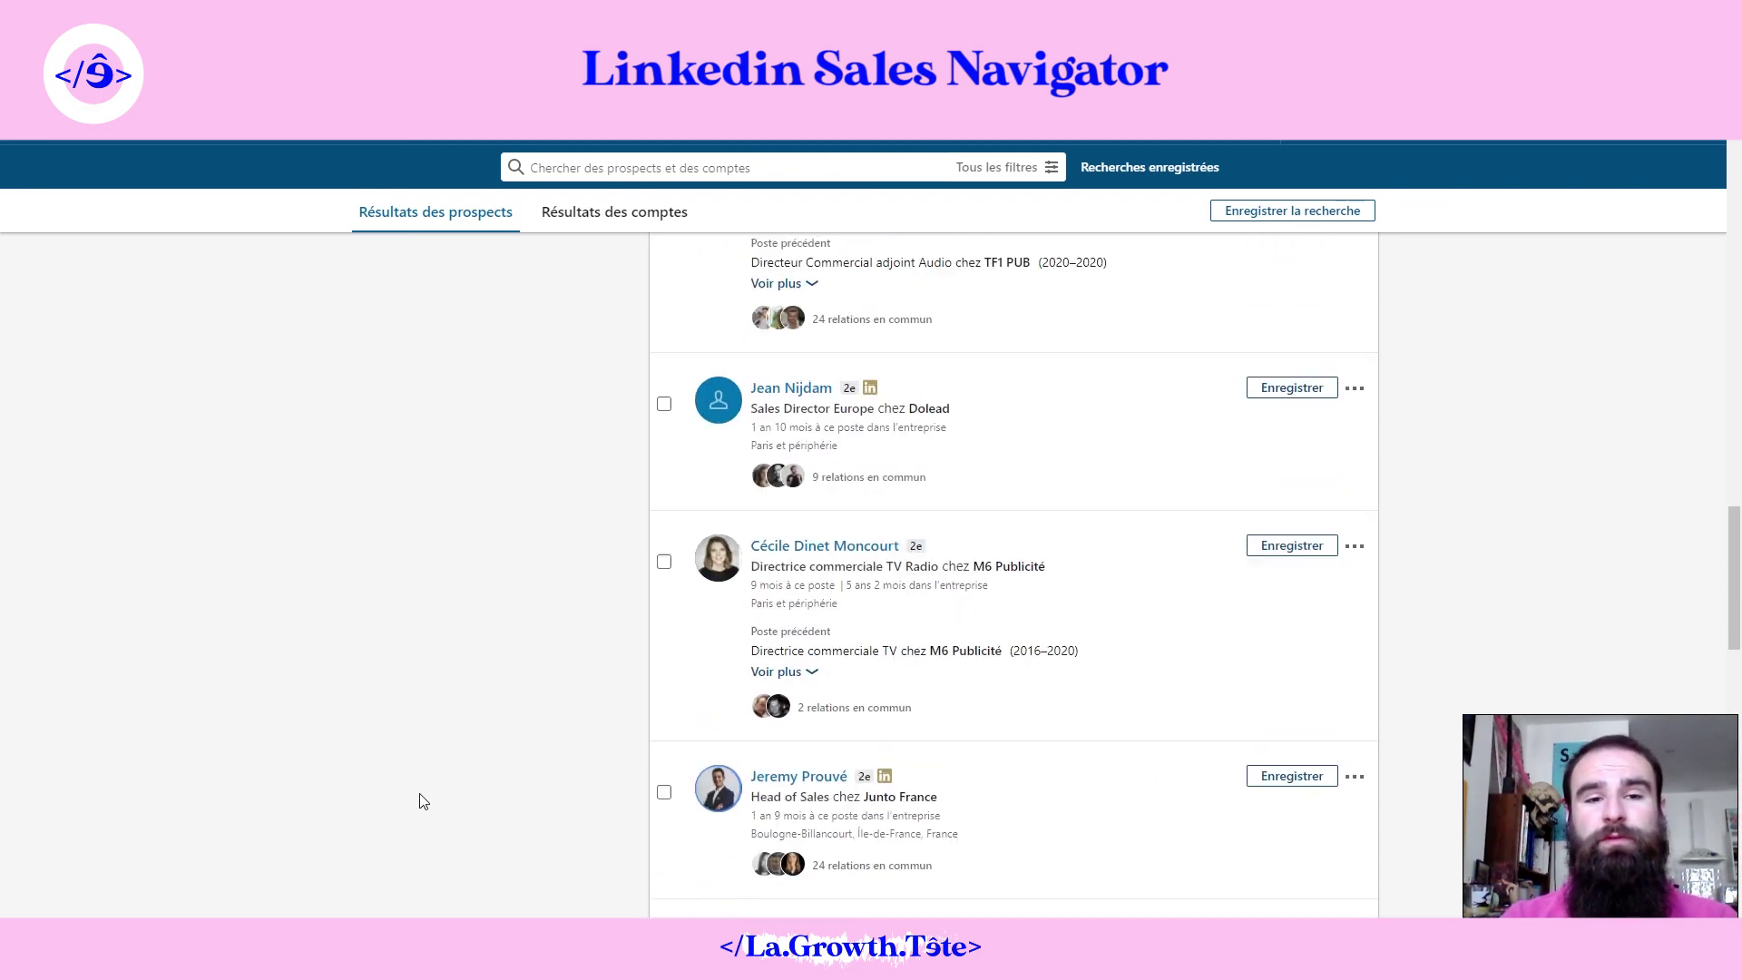
scroll(423, 801, "up", 8)
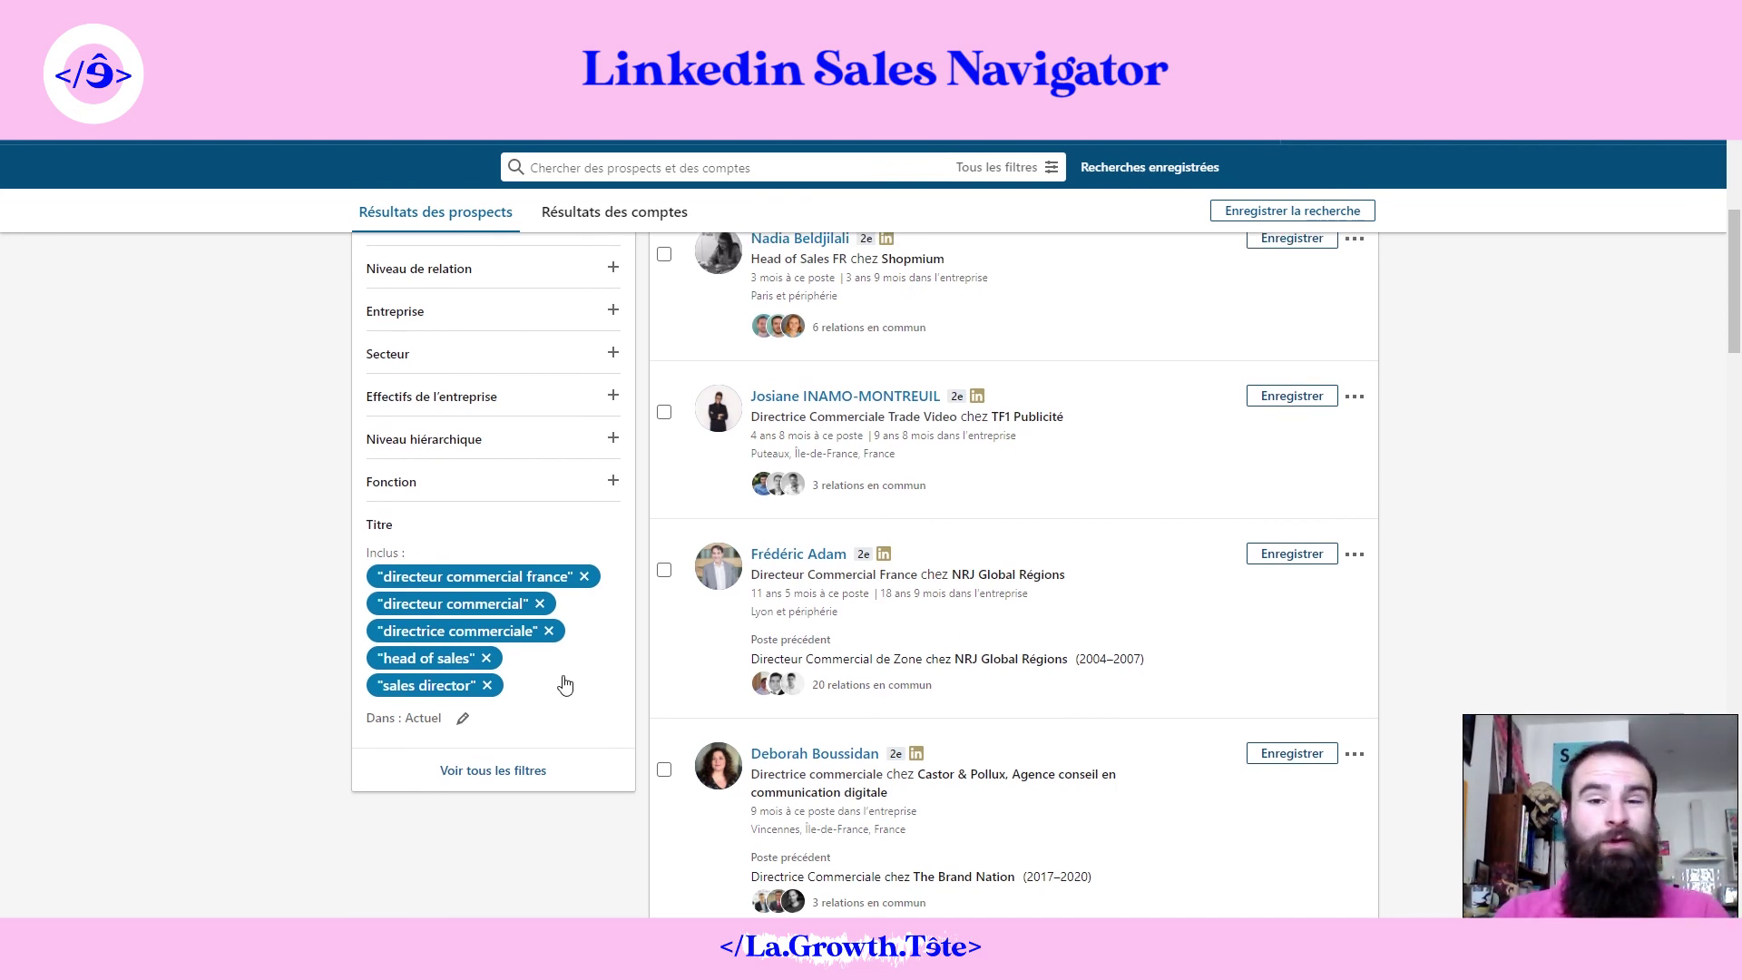
left_click(564, 685)
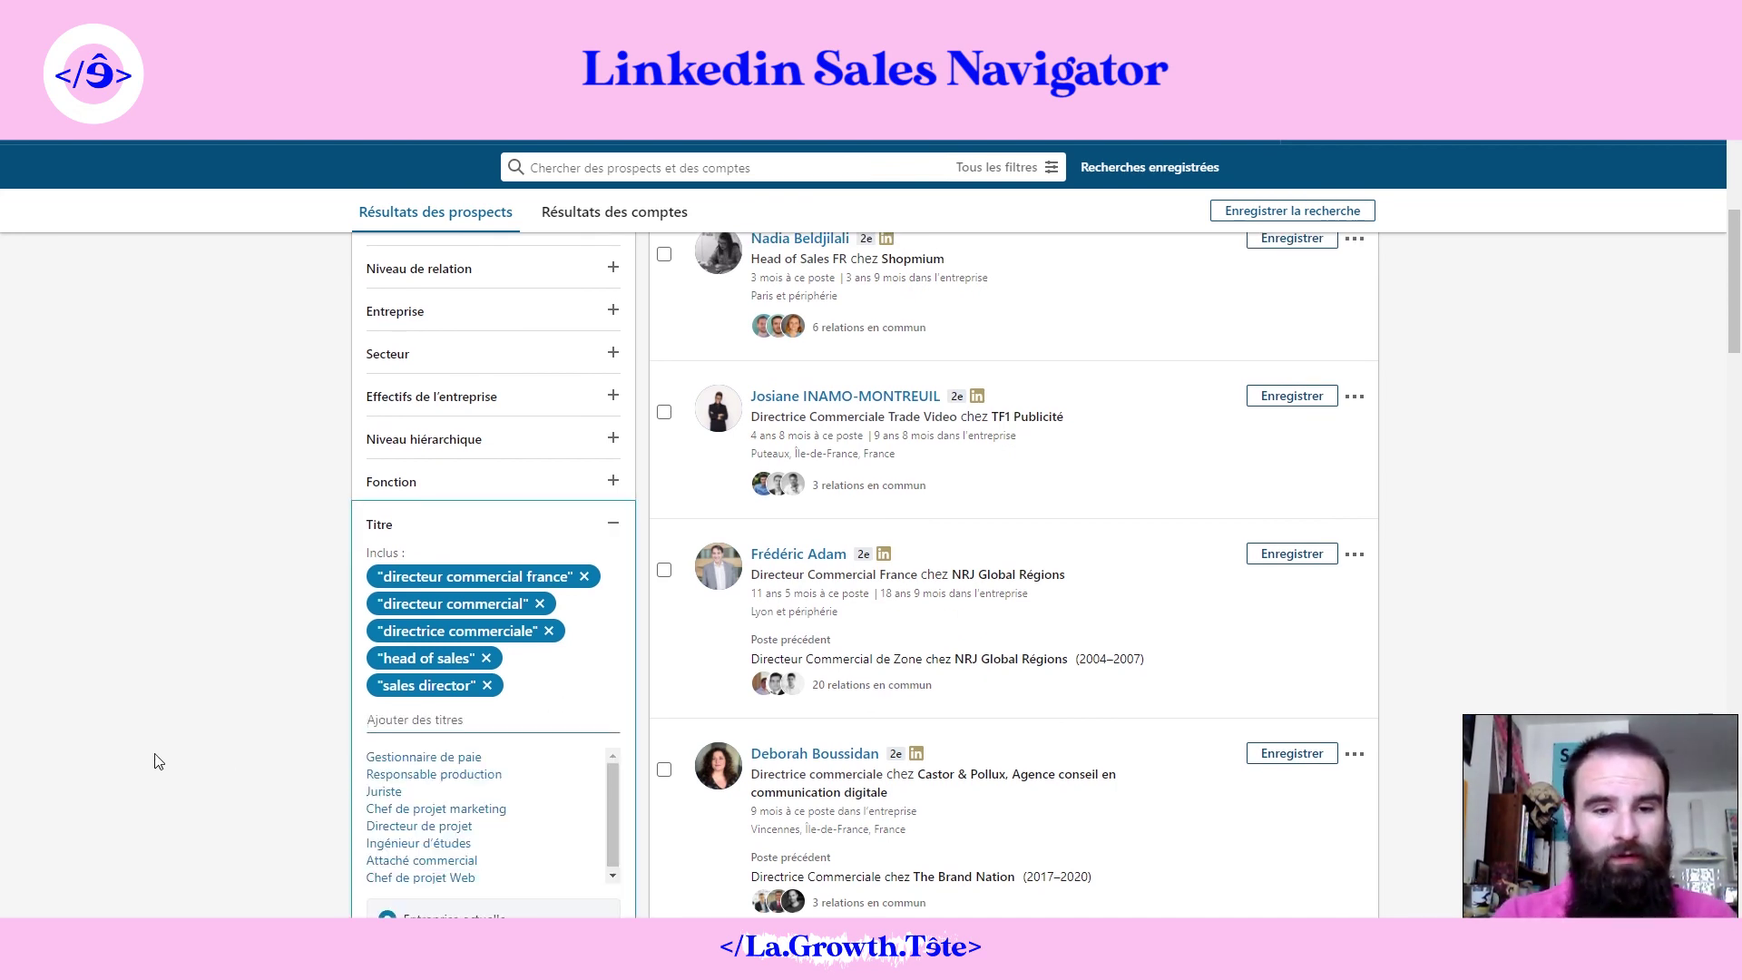
type("al")
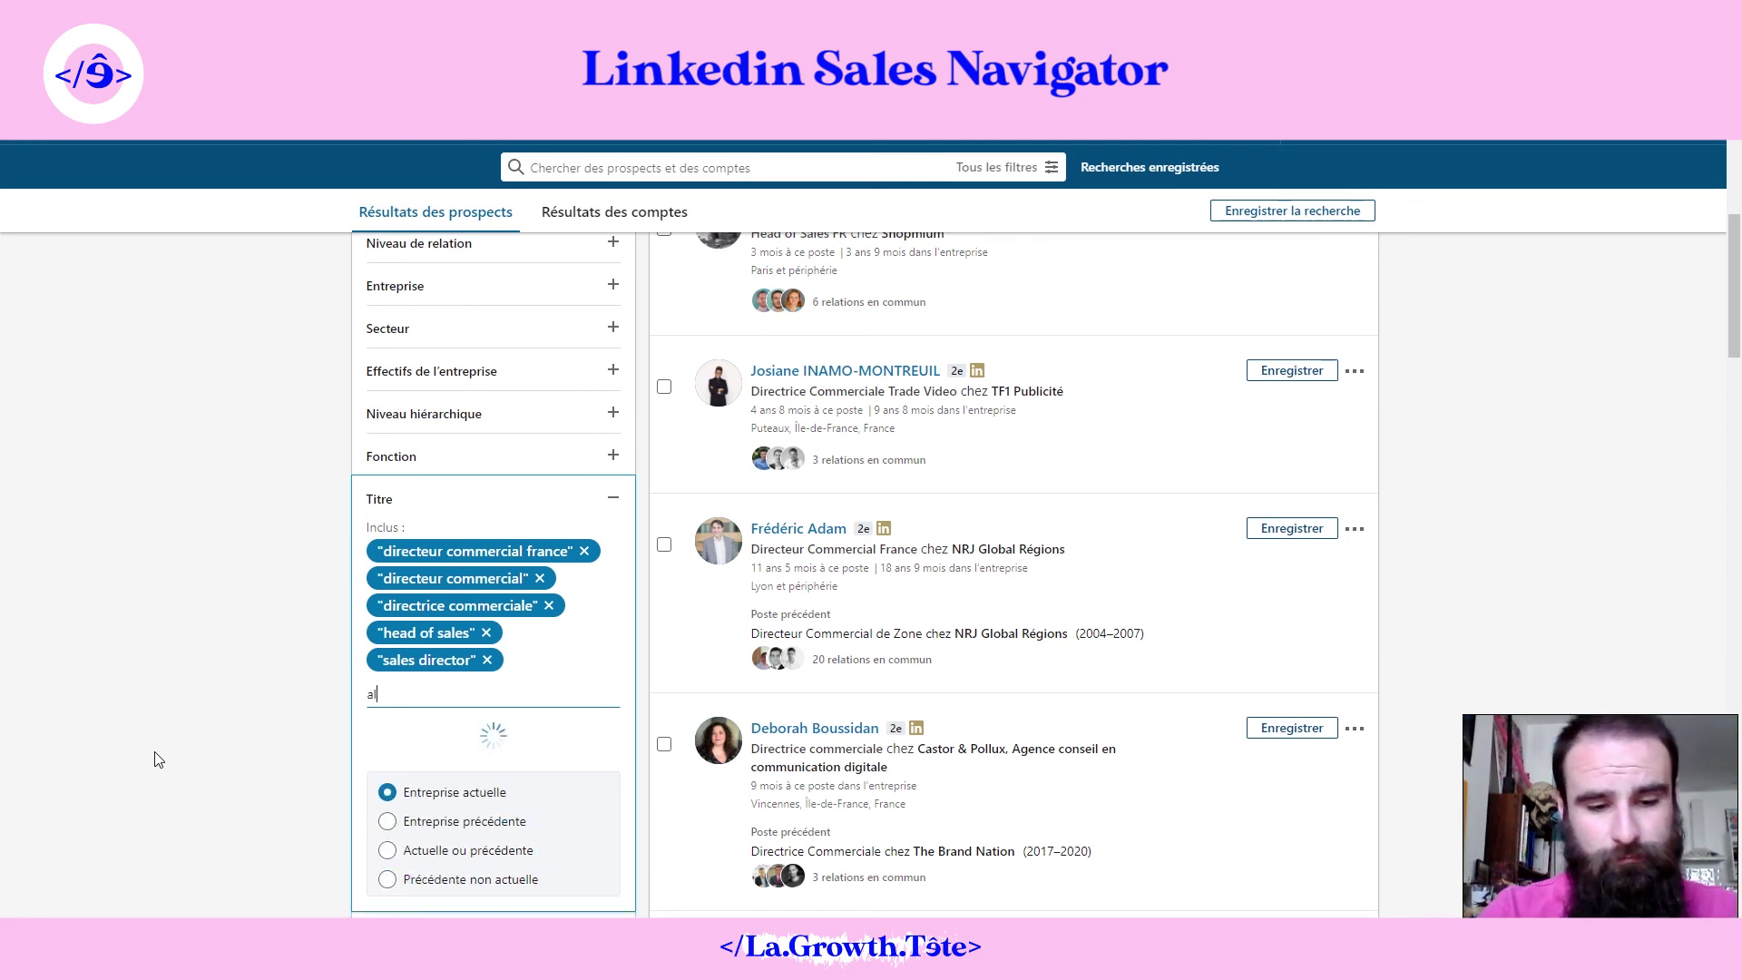
type("ternant")
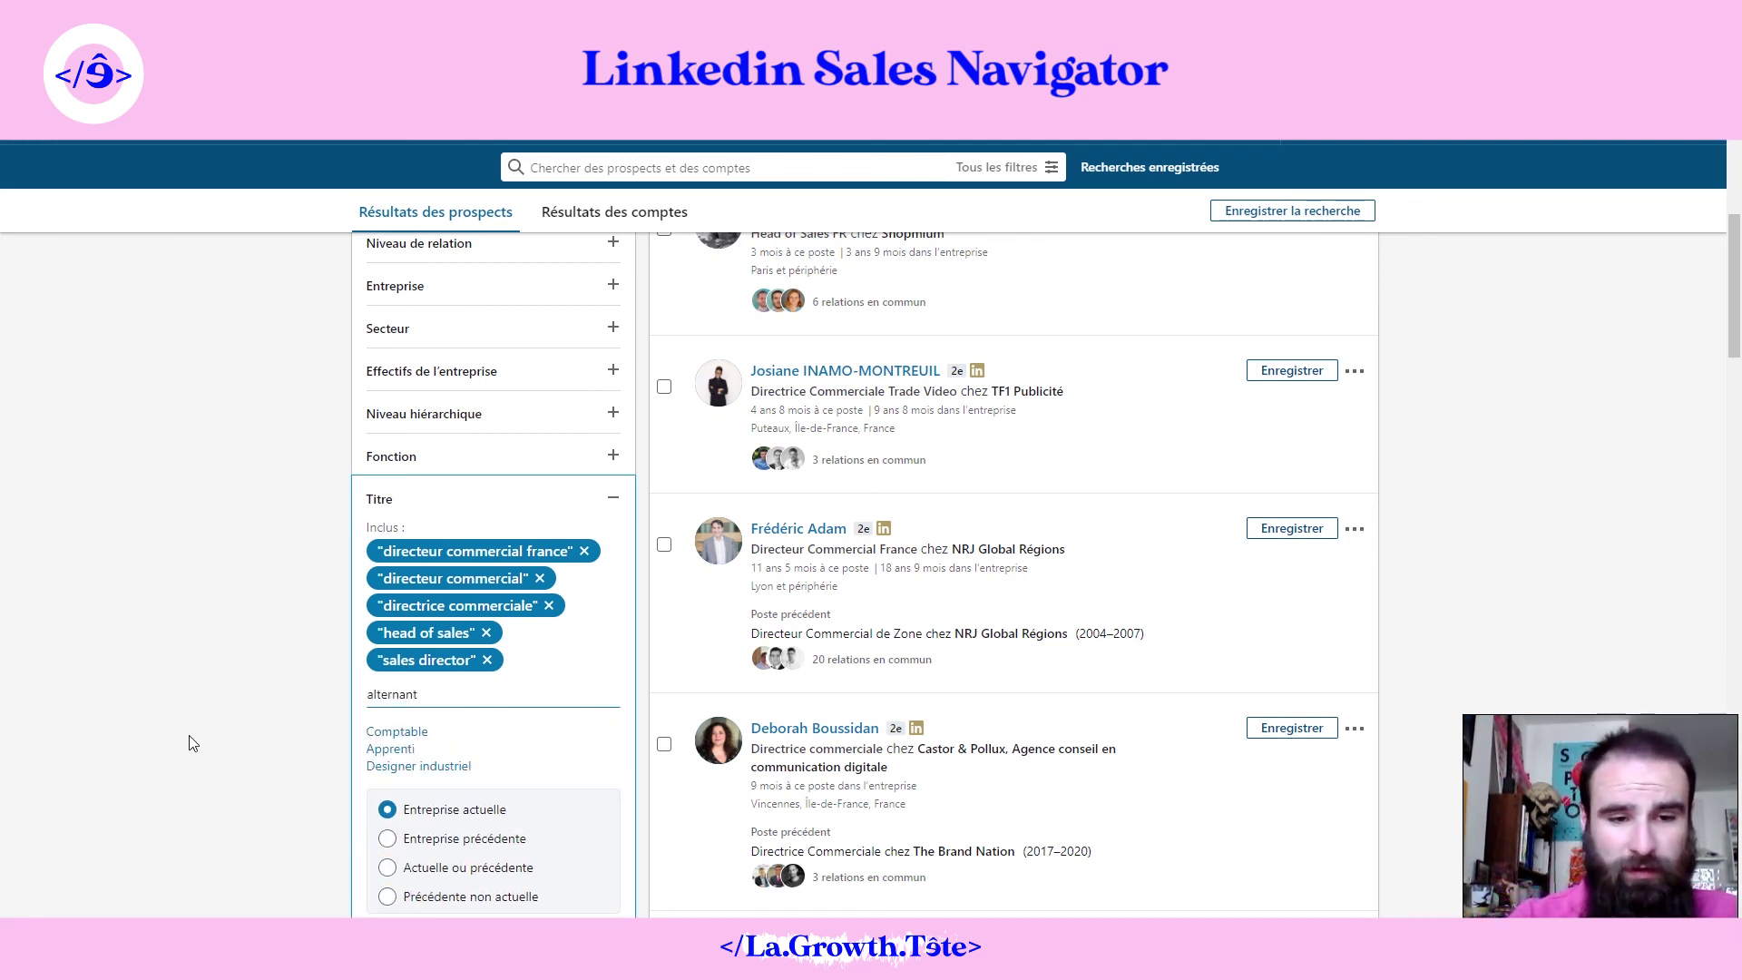
key("Return")
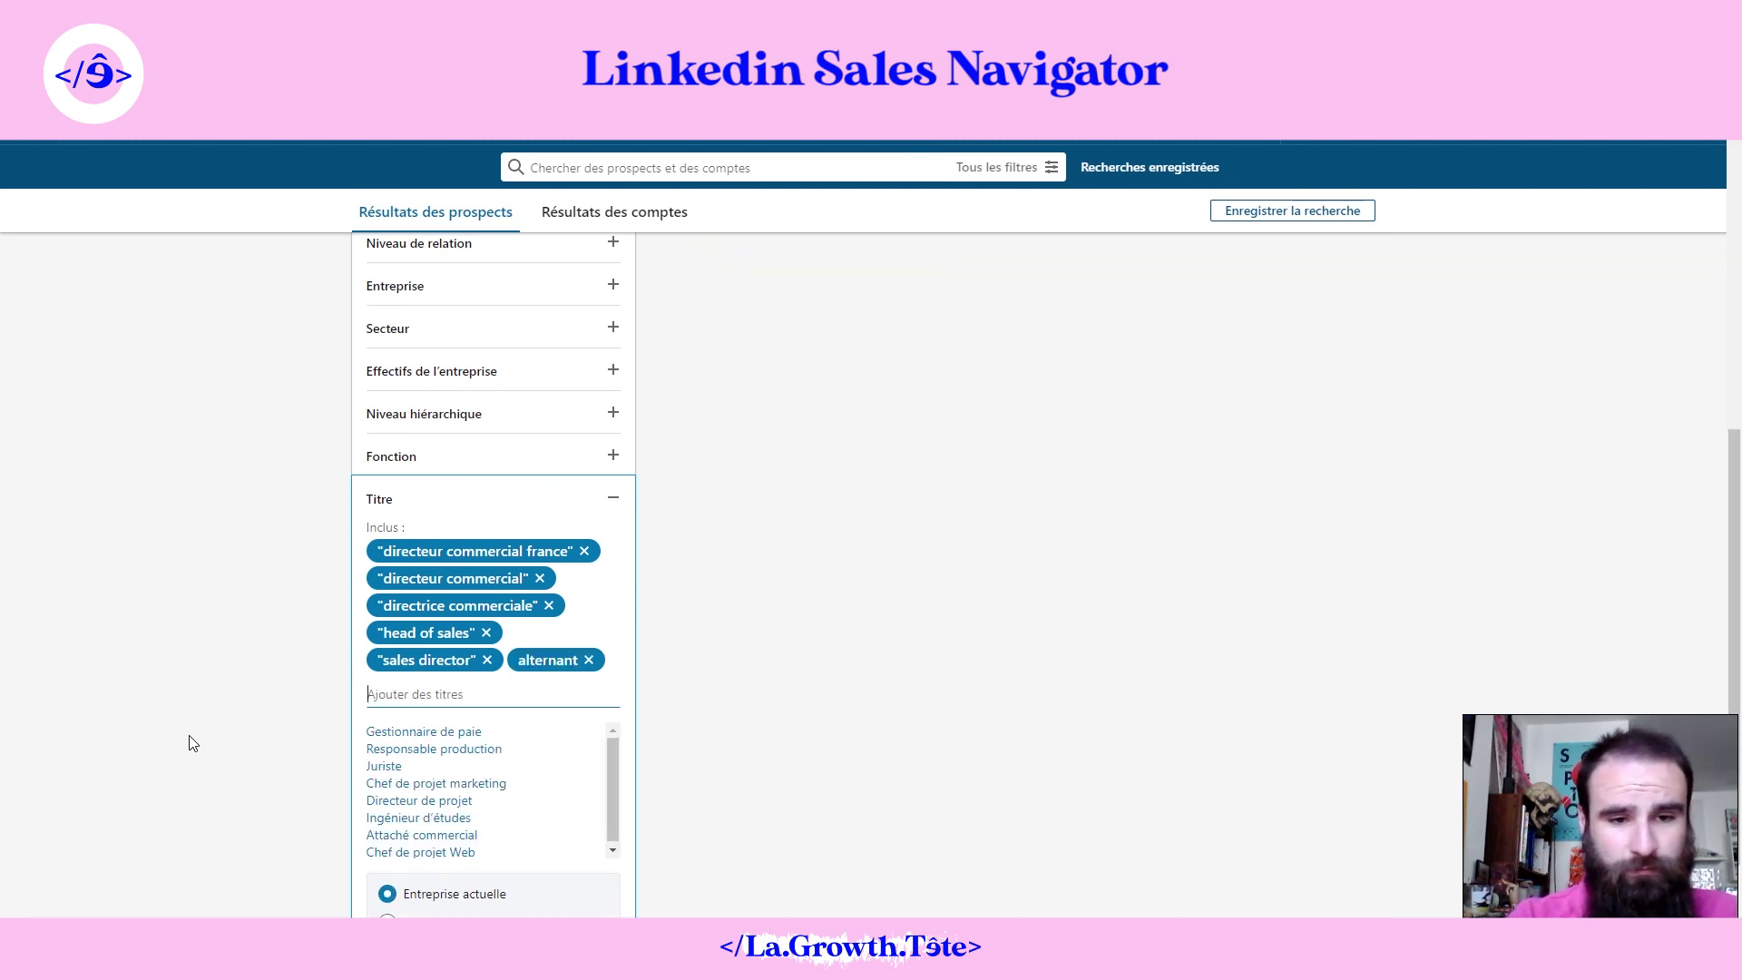
left_click(567, 661)
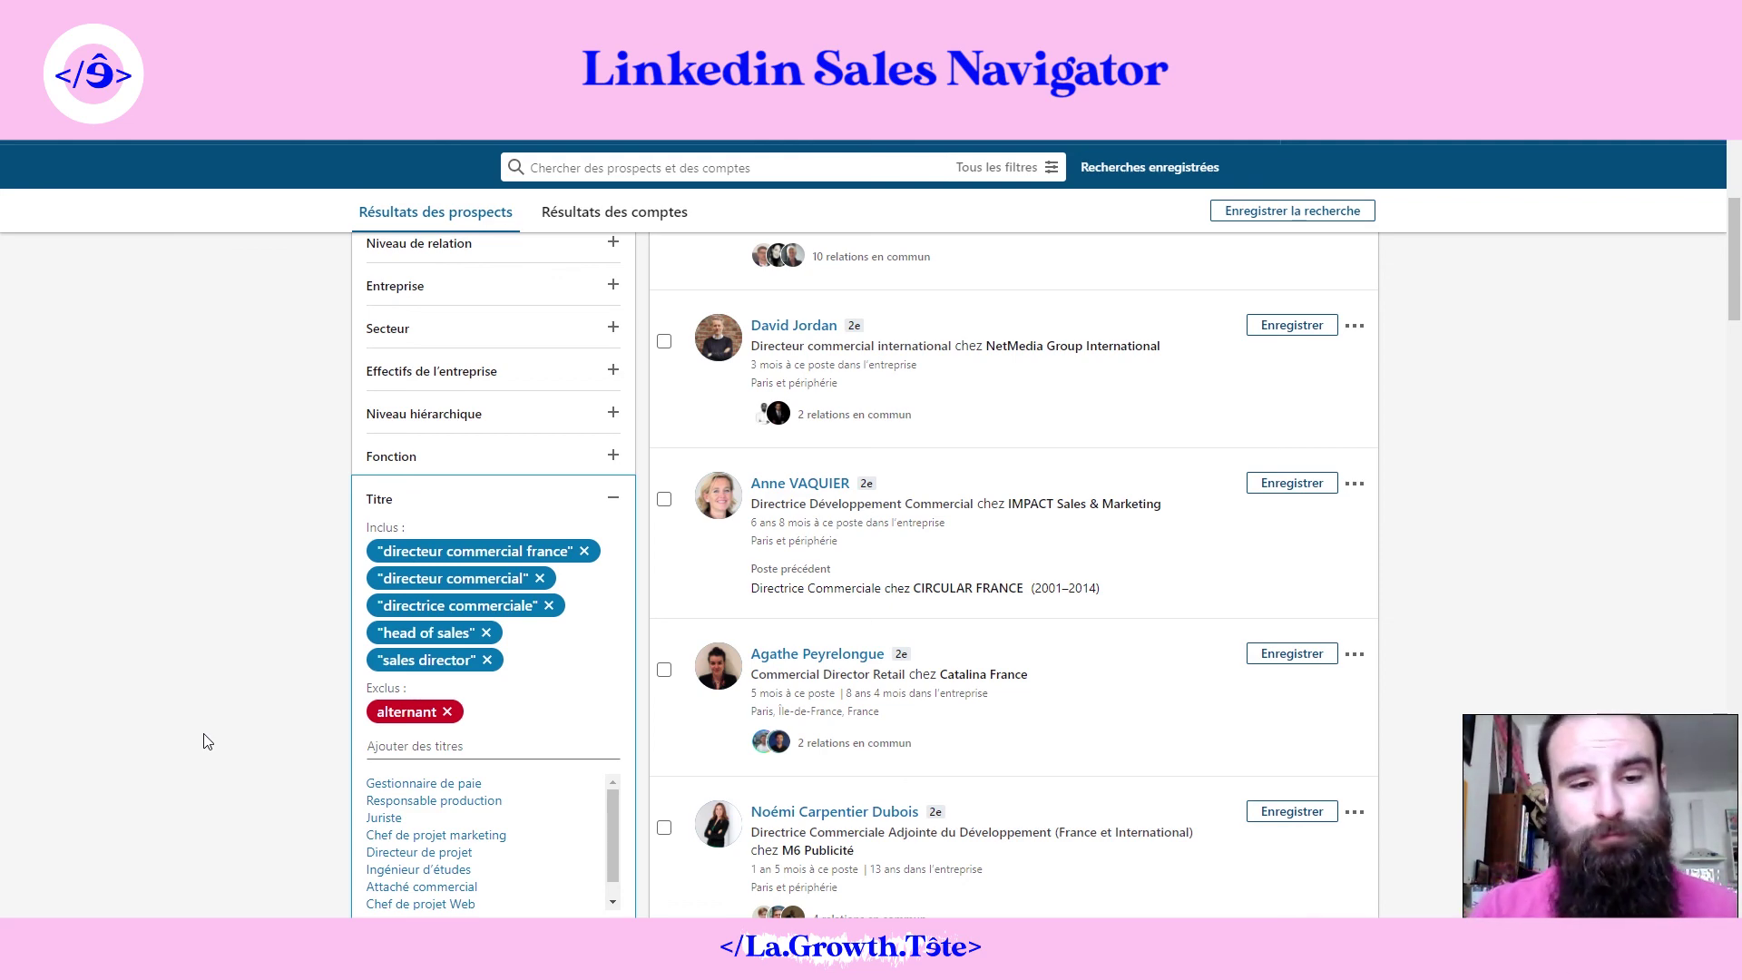
left_click(207, 742)
scroll(208, 741, "up", 2)
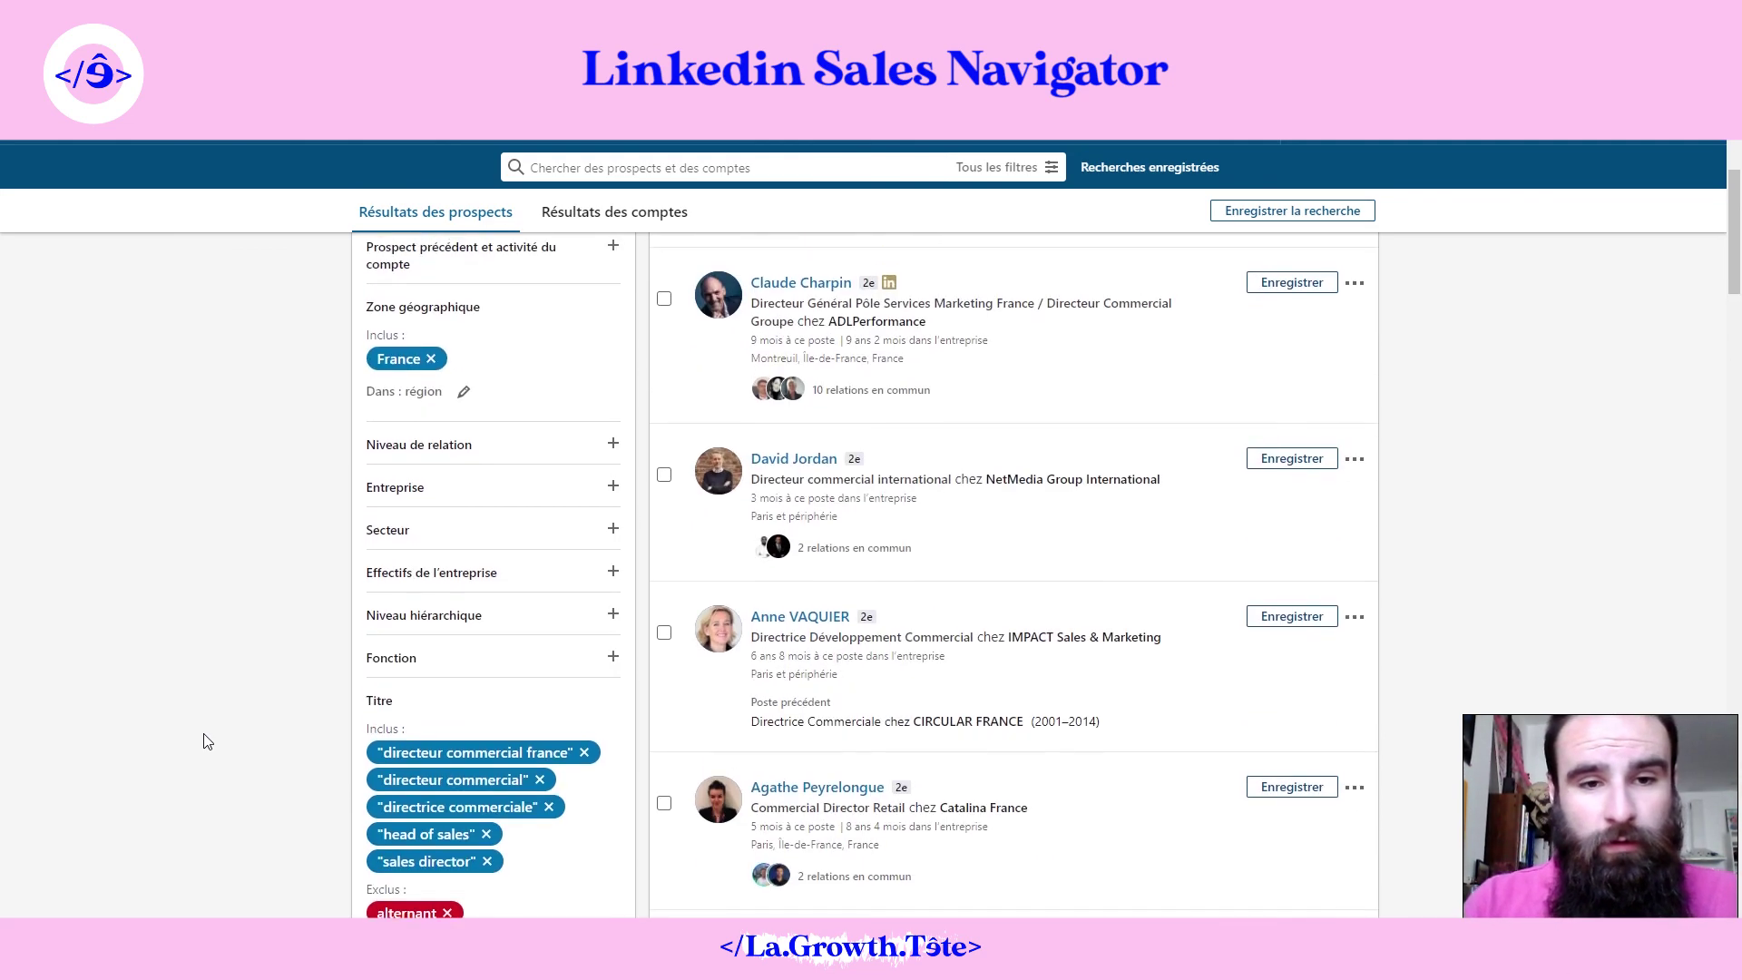
scroll(208, 741, "up", 4)
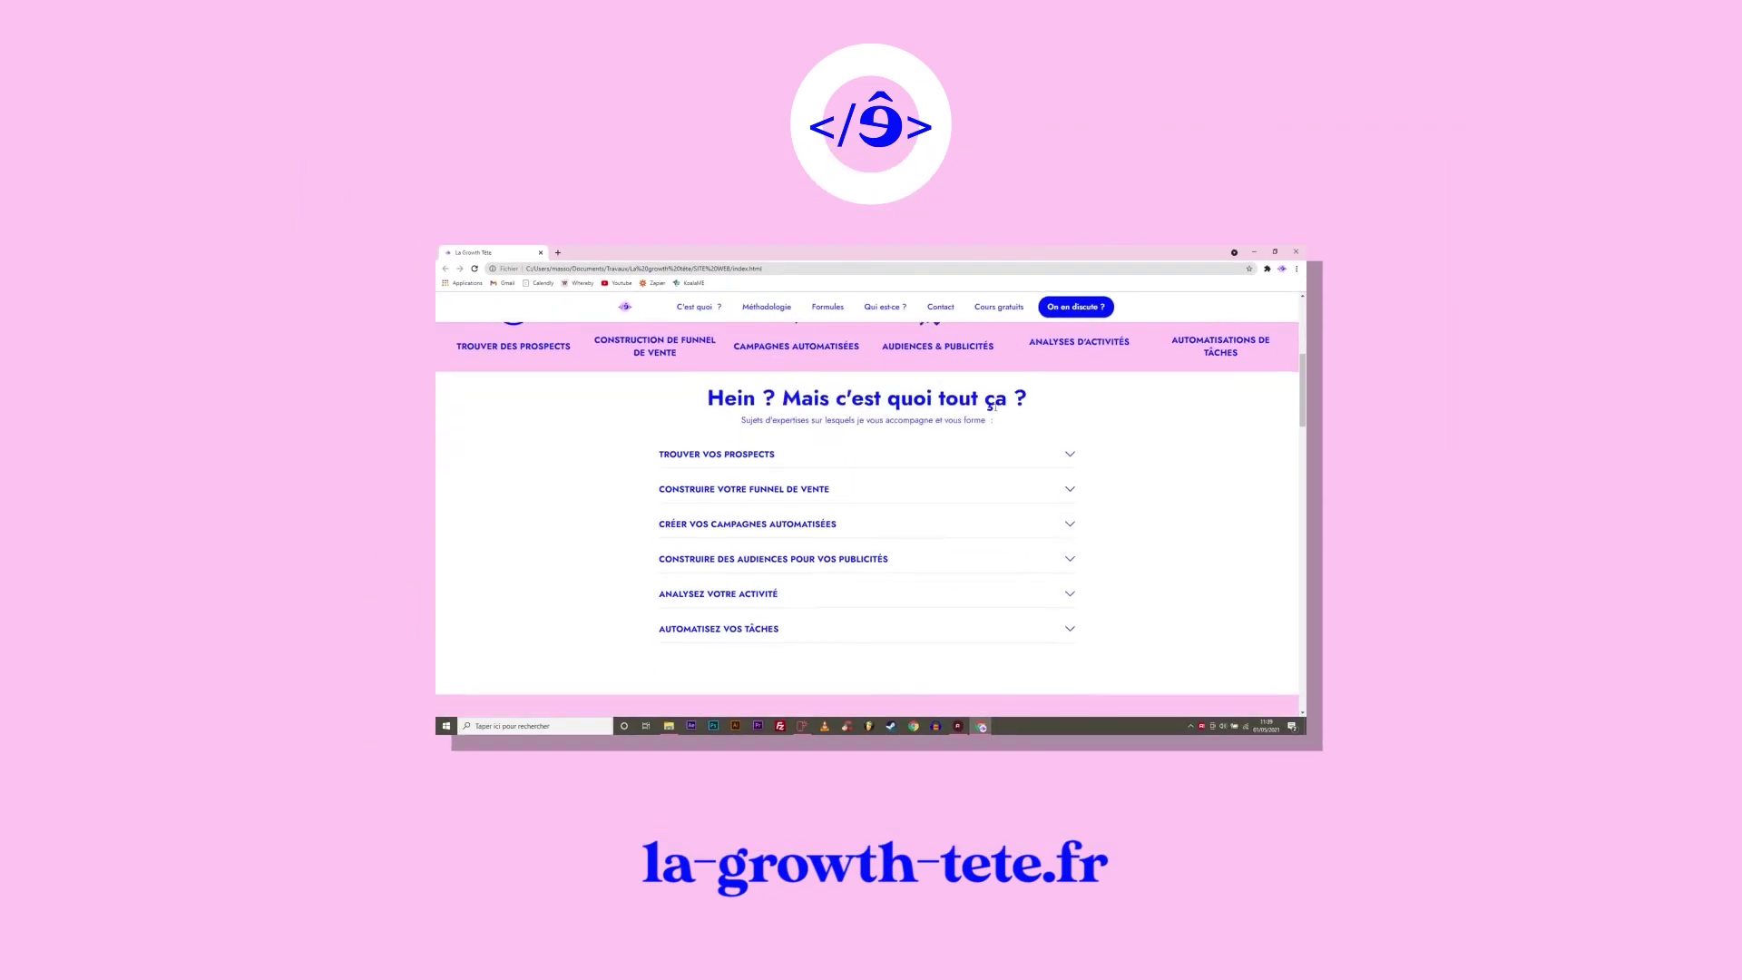
scroll(996, 407, "down", 8)
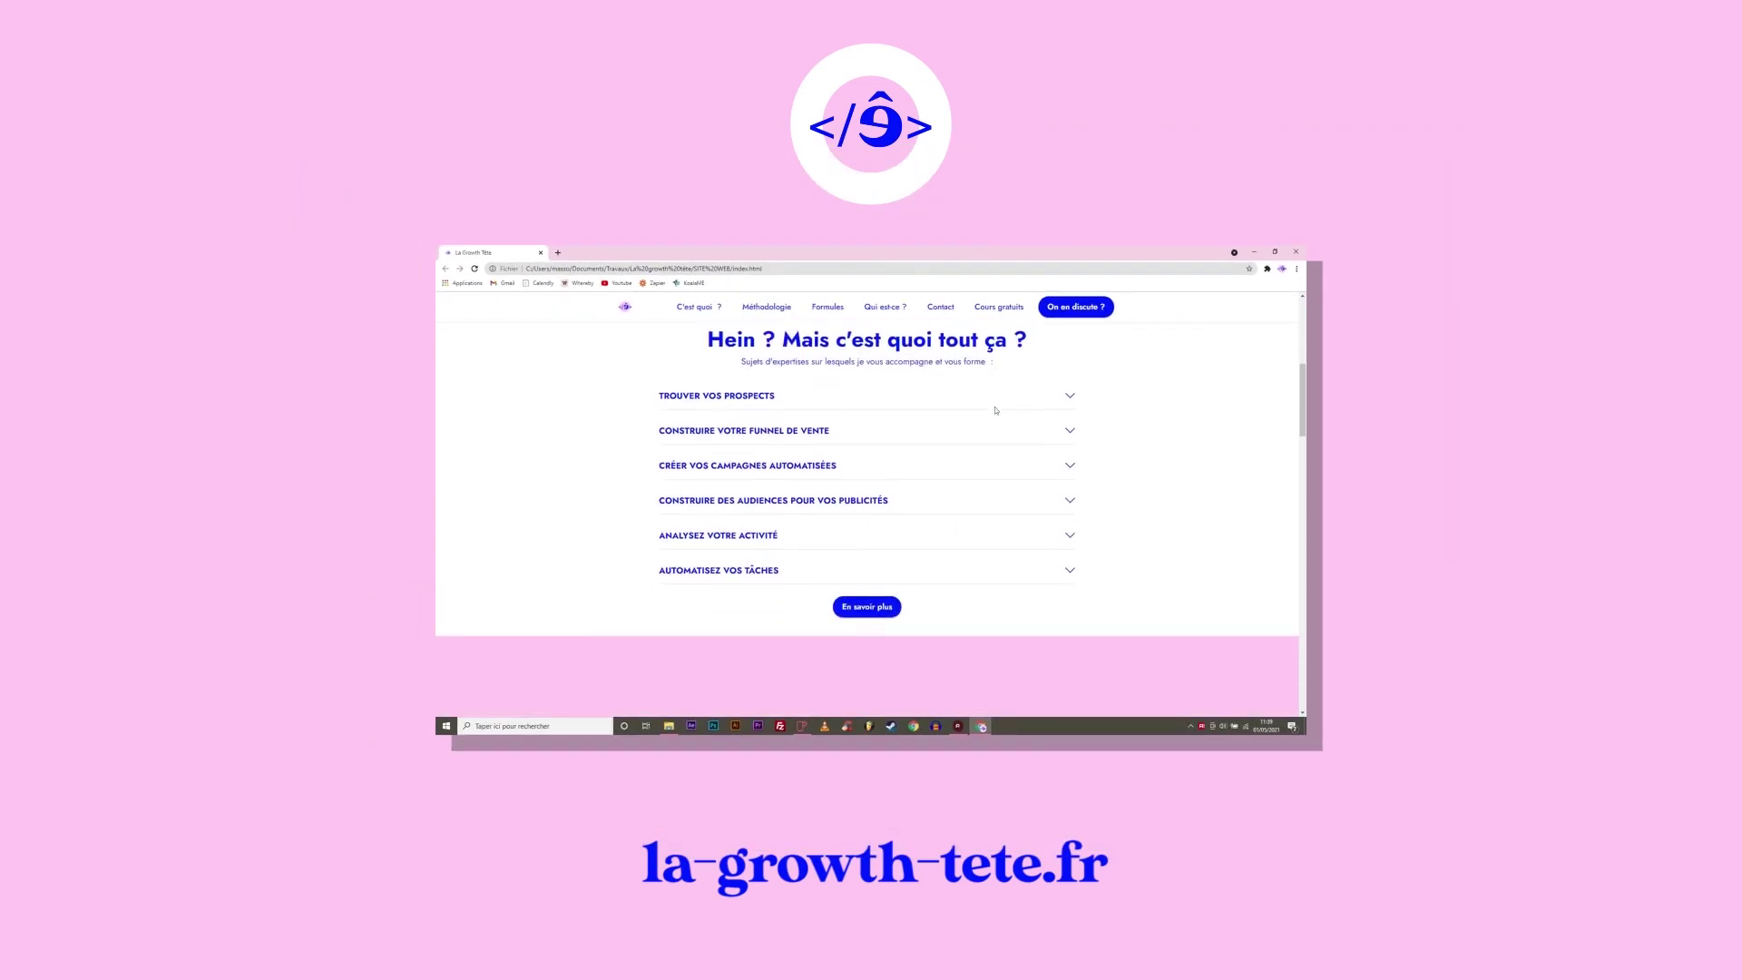
scroll(995, 410, "down", 5)
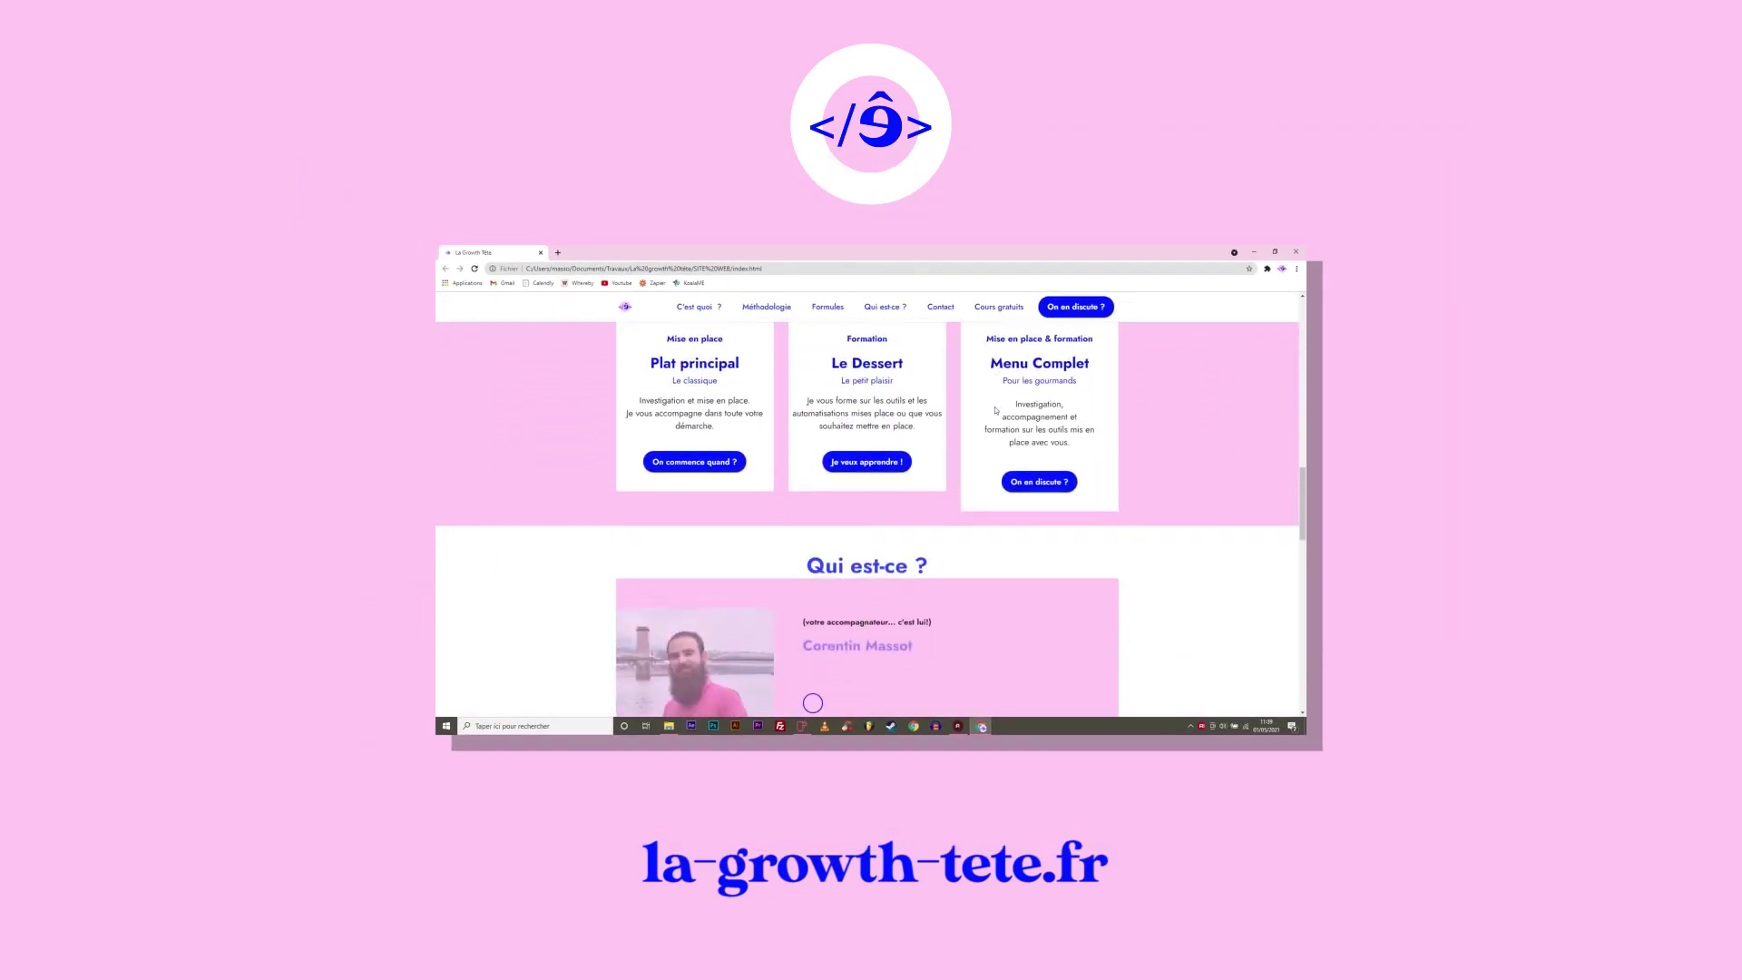
scroll(996, 410, "up", 12)
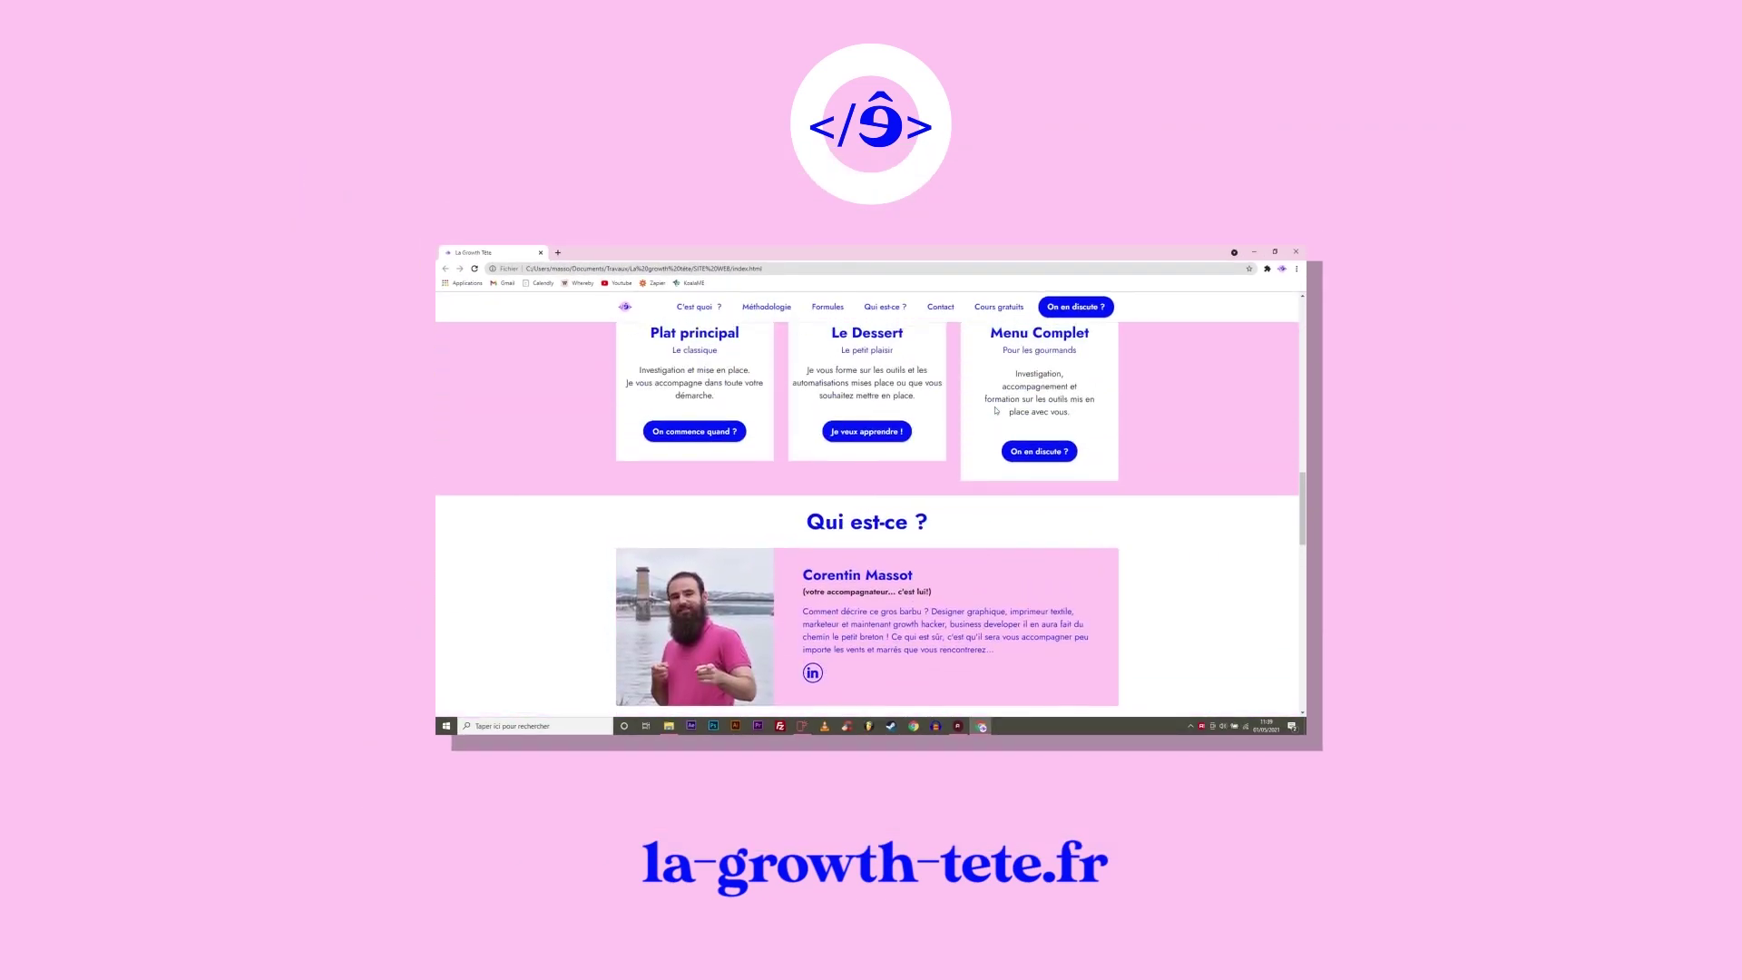
scroll(996, 410, "up", 3)
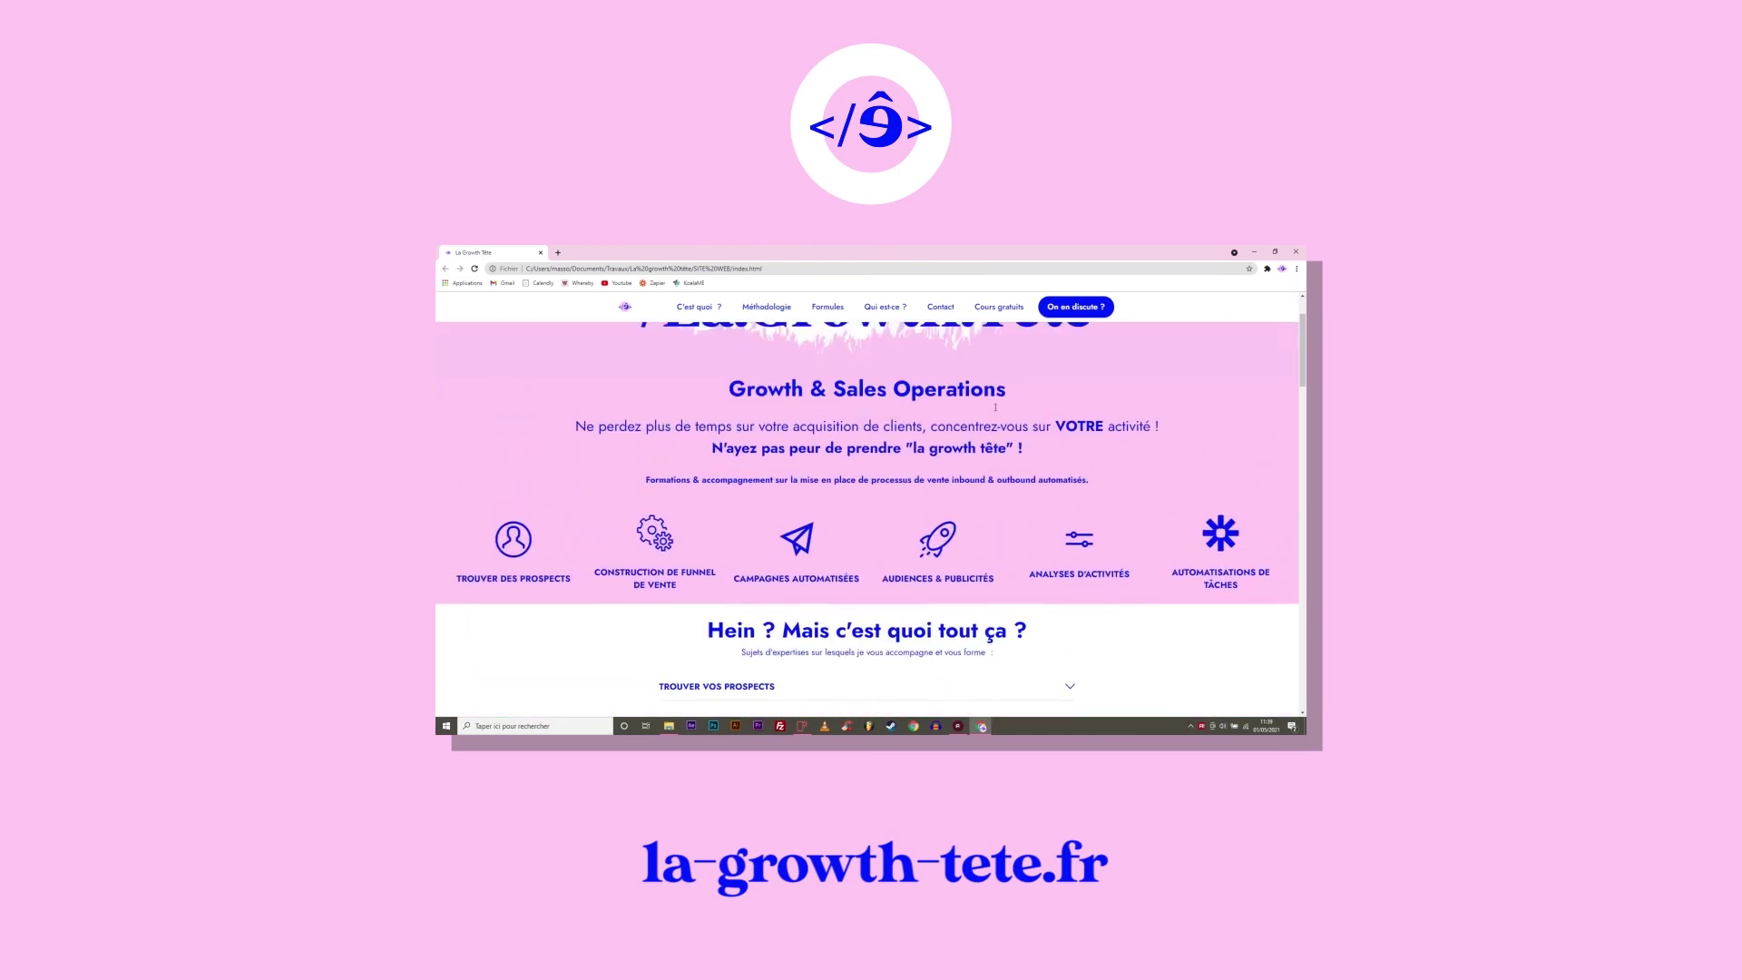